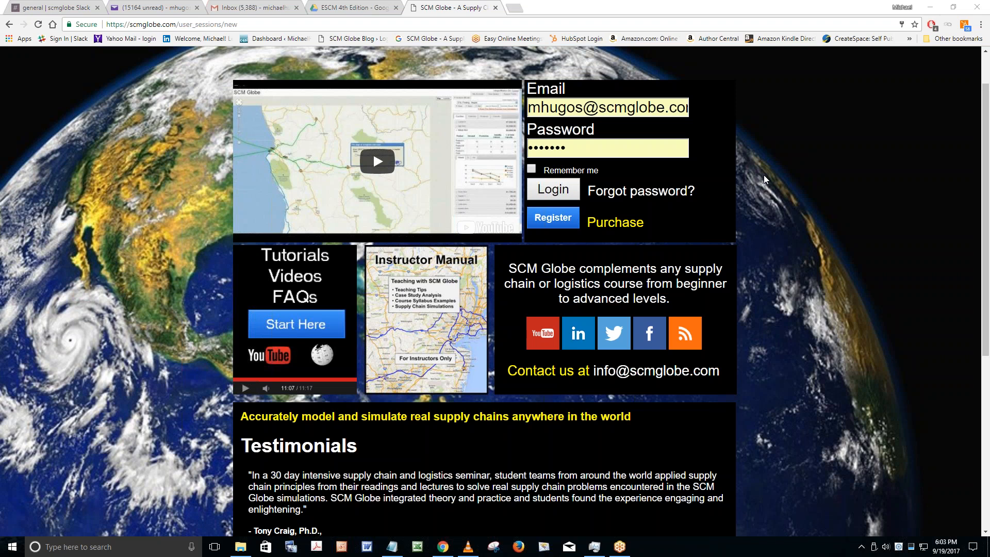
{"action": "key", "text": "XF86AudioLowerVolume"}
{"action": "key", "text": "XF86AudioLowerVolume"}
{"action": "key", "text": "XF86AudioLowerVolume"}
{"action": "key", "text": "XF86AudioLowerVolume"}
{"action": "key", "text": "XF86AudioLowerVolume"}
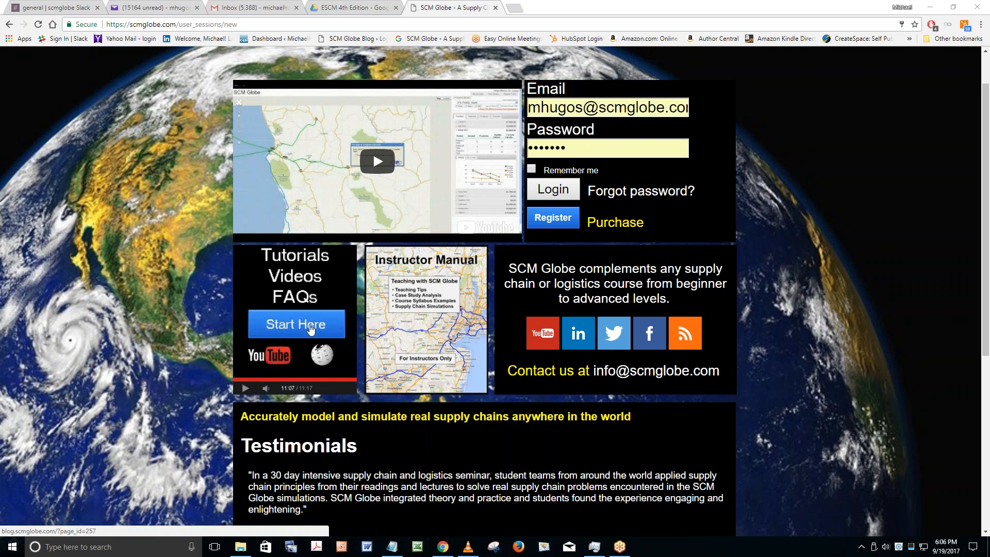
- Open the Getting Started guide from the SCM Globe home page and review its introduction down to the Fast Track Quick Start links
{"action": "left_click", "coordinate": [287, 329]}
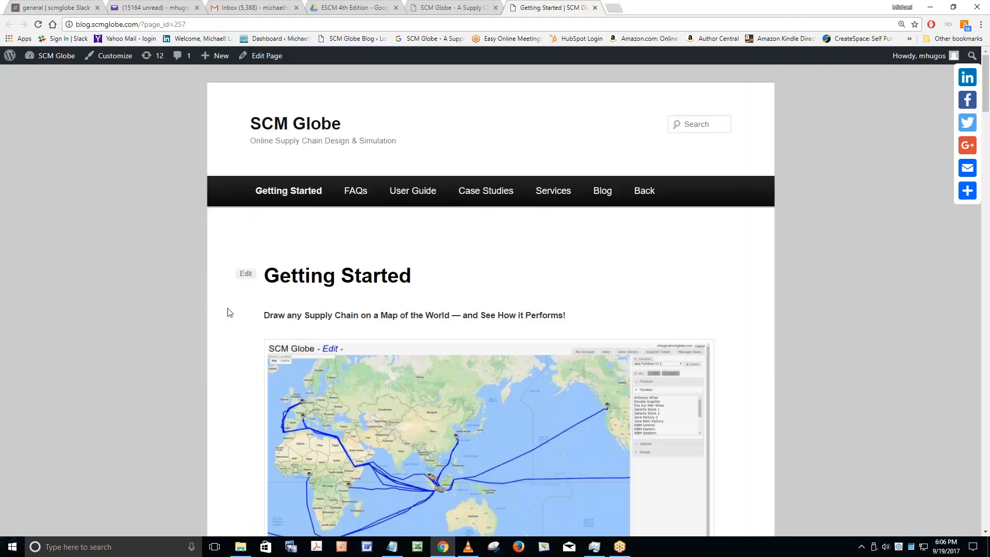
{"action": "scroll", "coordinate": [230, 313], "scroll_direction": "down", "scroll_amount": 3}
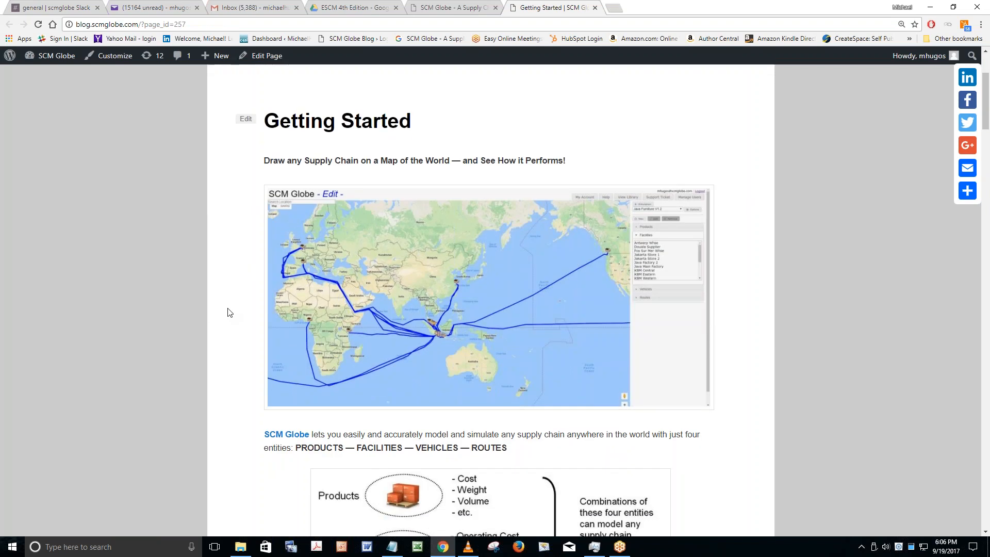
{"action": "scroll", "coordinate": [230, 312], "scroll_direction": "down", "scroll_amount": 5}
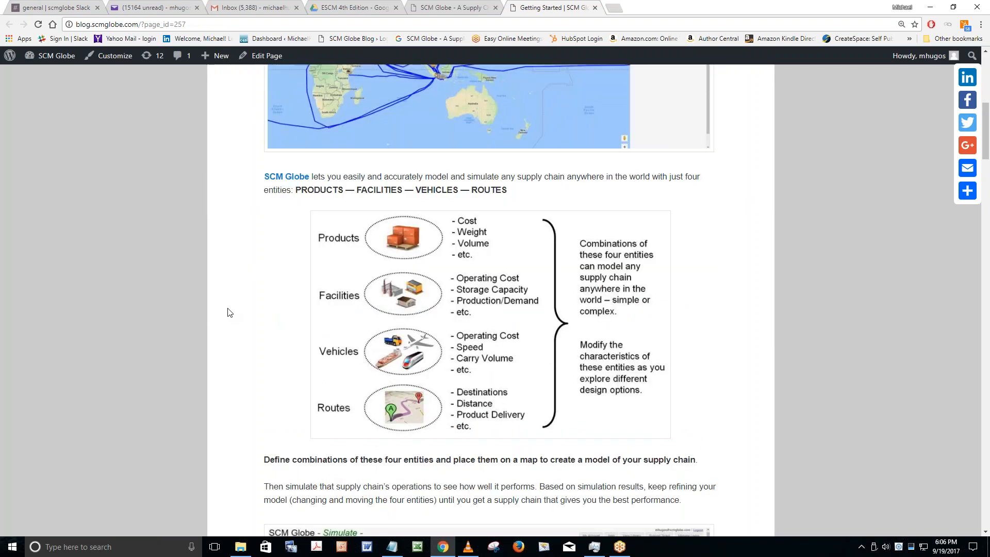
{"action": "scroll", "coordinate": [230, 312], "scroll_direction": "down", "scroll_amount": 10}
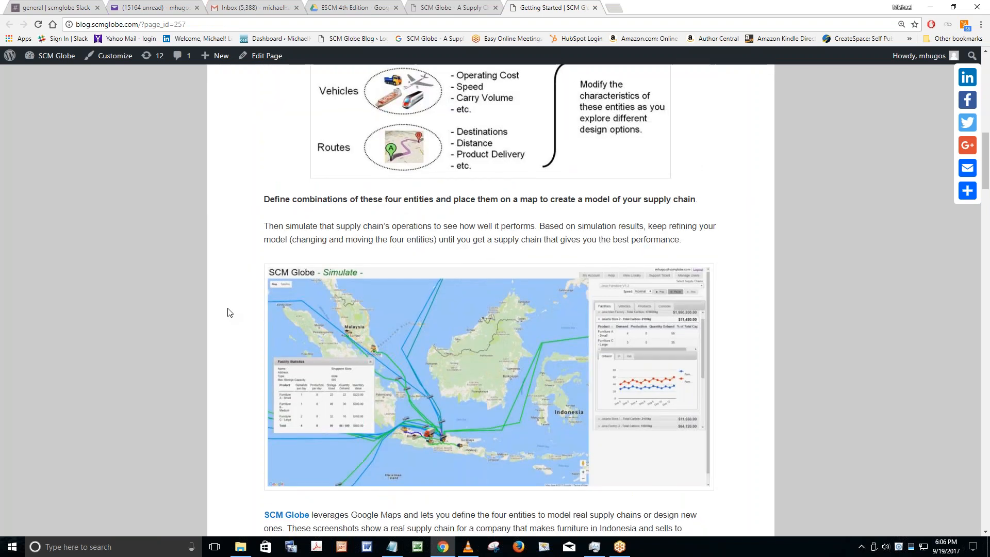
{"action": "scroll", "coordinate": [230, 312], "scroll_direction": "down", "scroll_amount": 3}
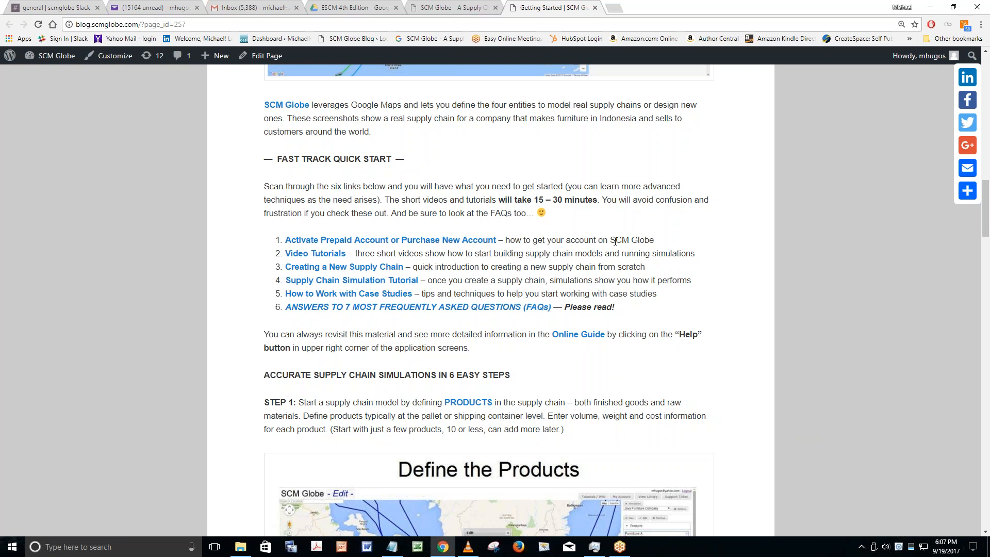
{"action": "scroll", "coordinate": [615, 242], "scroll_direction": "up", "scroll_amount": 5}
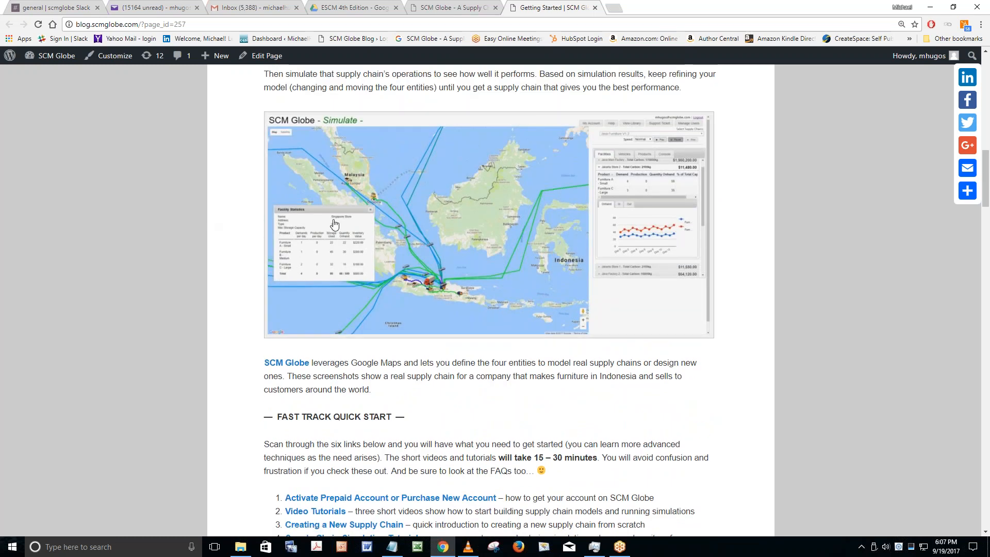
{"action": "scroll", "coordinate": [332, 226], "scroll_direction": "up", "scroll_amount": 5}
{"action": "scroll", "coordinate": [334, 224], "scroll_direction": "up", "scroll_amount": 7}
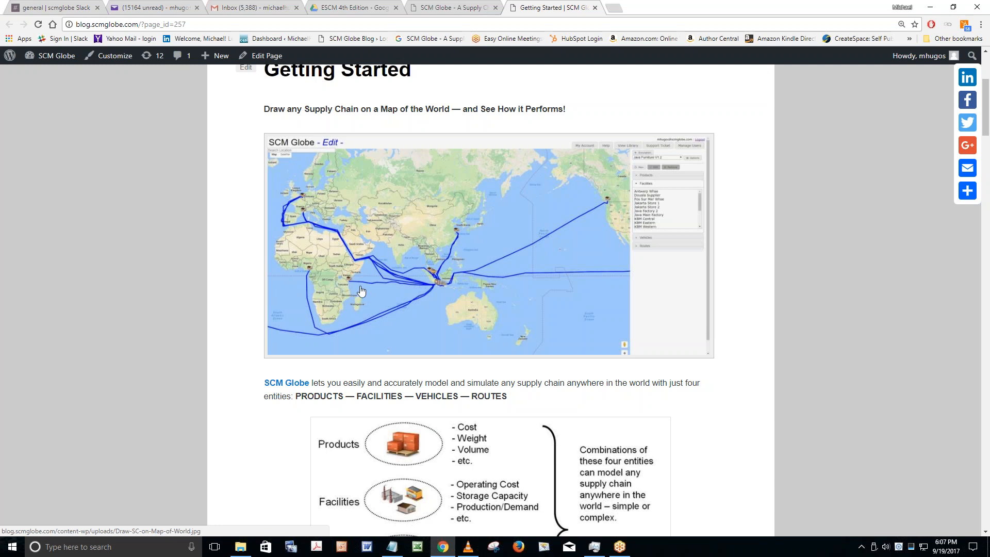
{"action": "scroll", "coordinate": [361, 289], "scroll_direction": "down", "scroll_amount": 5}
{"action": "scroll", "coordinate": [361, 288], "scroll_direction": "down", "scroll_amount": 10}
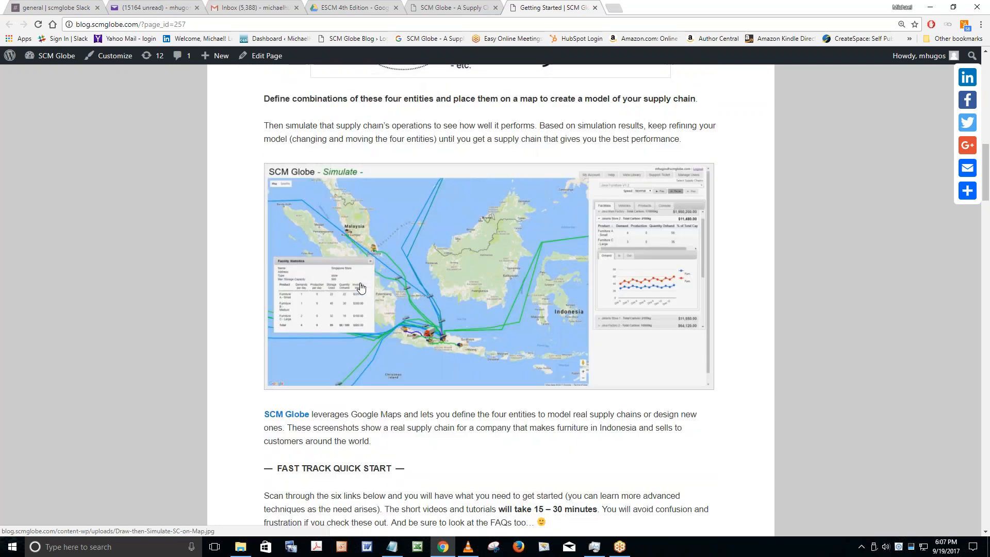
{"action": "scroll", "coordinate": [276, 273], "scroll_direction": "down", "scroll_amount": 2}
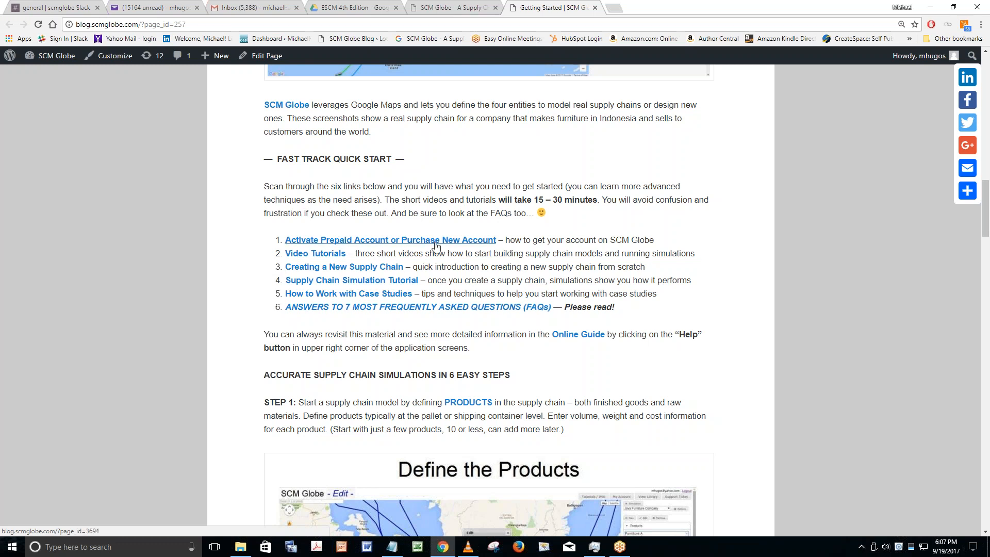
- Open the Video Tutorials page from the quick start links and look over the tutorial videos it offers
{"action": "left_click", "coordinate": [316, 253]}
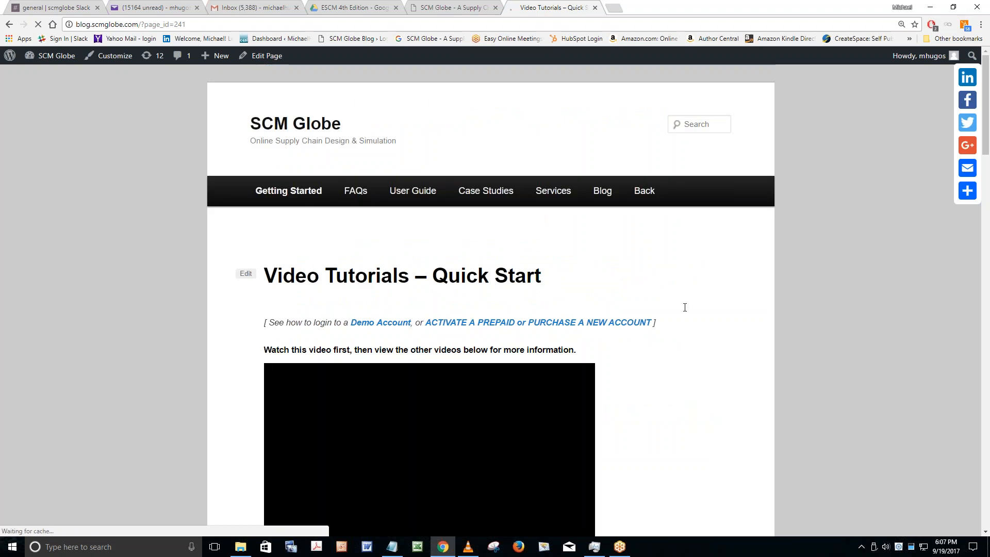
{"action": "scroll", "coordinate": [667, 374], "scroll_direction": "down", "scroll_amount": 1}
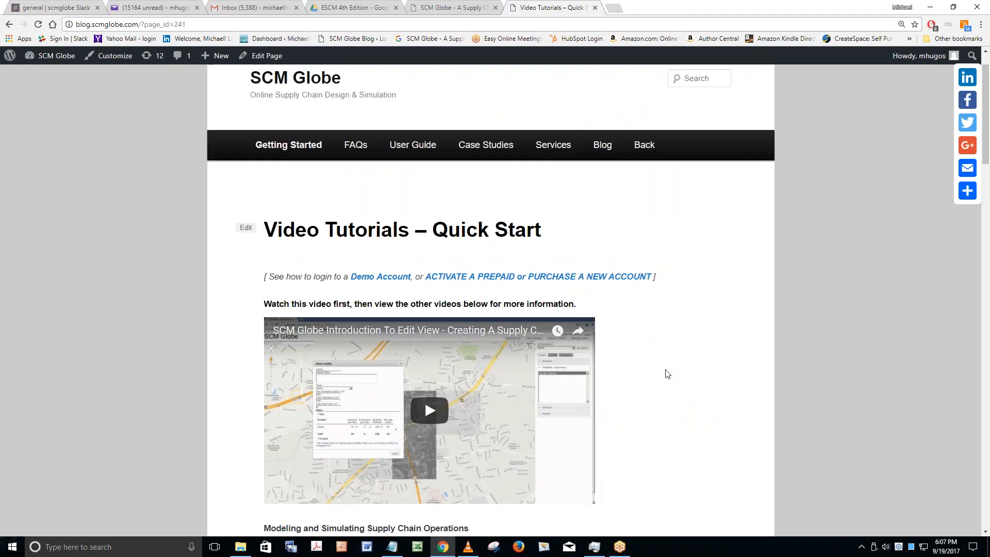
{"action": "scroll", "coordinate": [668, 374], "scroll_direction": "down", "scroll_amount": 8}
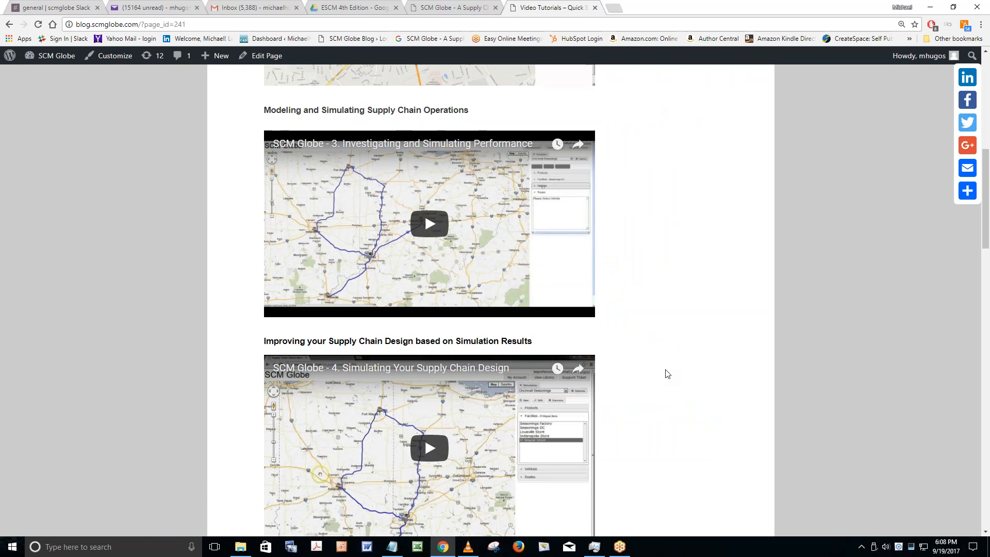
{"action": "scroll", "coordinate": [668, 374], "scroll_direction": "up", "scroll_amount": 5}
{"action": "scroll", "coordinate": [668, 374], "scroll_direction": "up", "scroll_amount": 4}
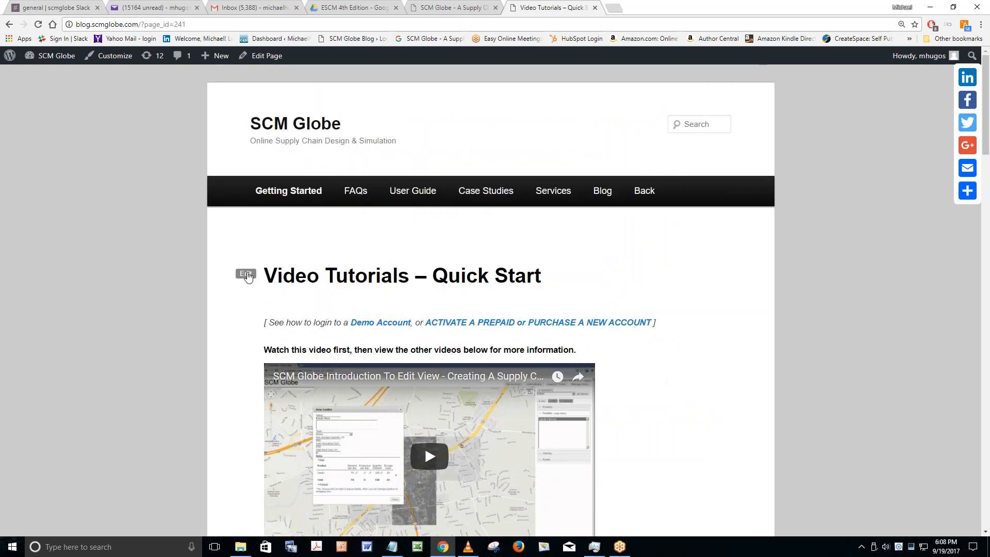
- Open the Create New Supply Chain from Scratch page and look through its instructions for creating products and facilities
{"action": "mouse_move", "coordinate": [298, 193]}
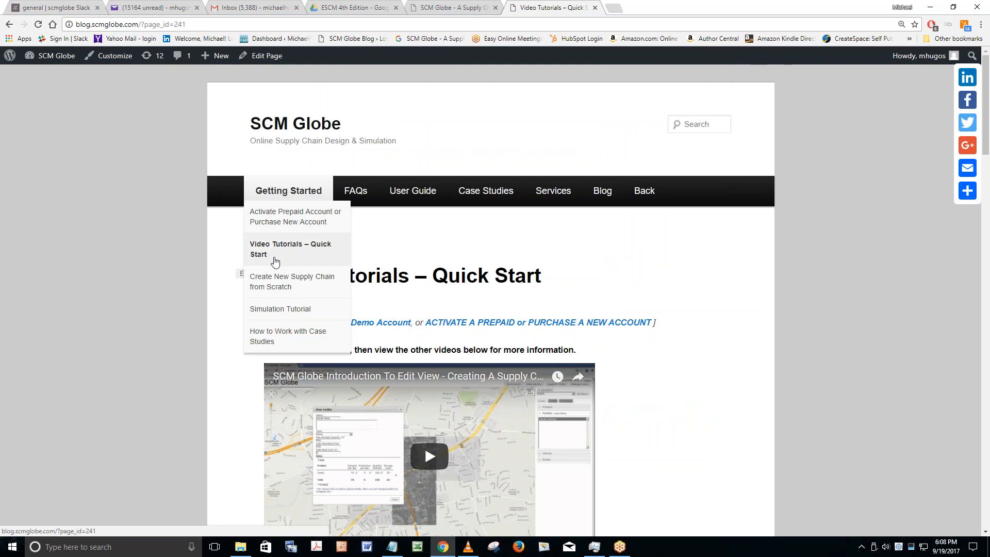
{"action": "left_click", "coordinate": [293, 285]}
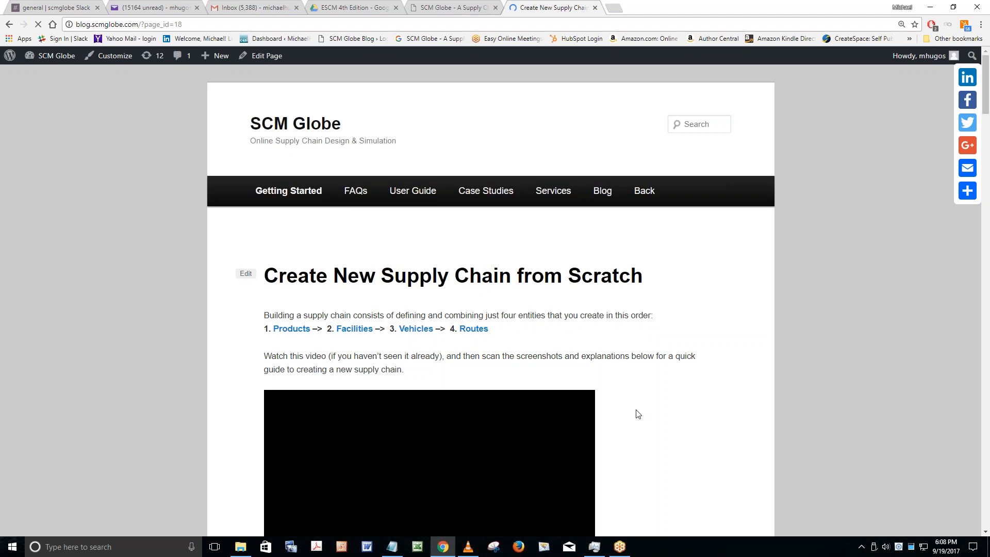
{"action": "scroll", "coordinate": [691, 419], "scroll_direction": "down", "scroll_amount": 3}
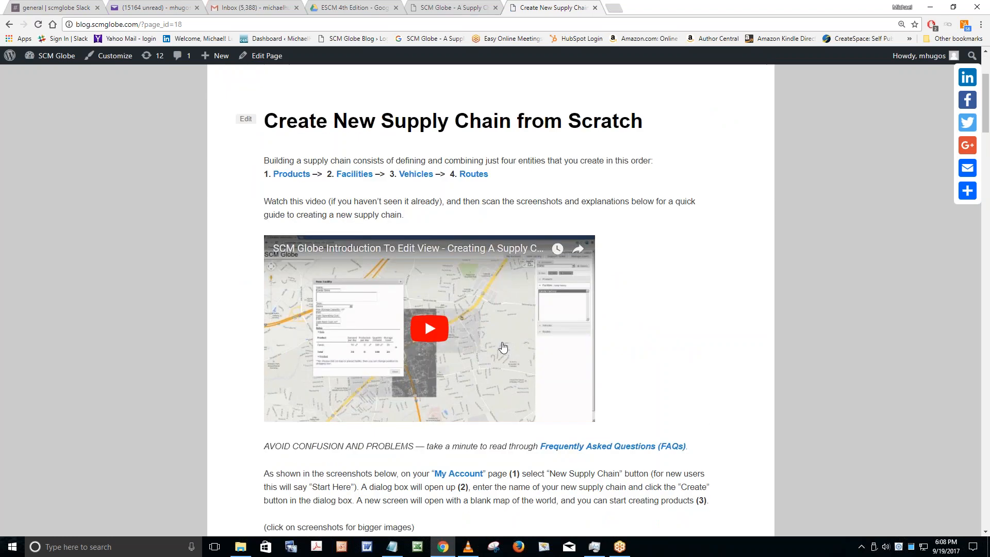
{"action": "scroll", "coordinate": [503, 347], "scroll_direction": "down", "scroll_amount": 6}
{"action": "scroll", "coordinate": [526, 337], "scroll_direction": "down", "scroll_amount": 3}
{"action": "scroll", "coordinate": [526, 337], "scroll_direction": "down", "scroll_amount": 5}
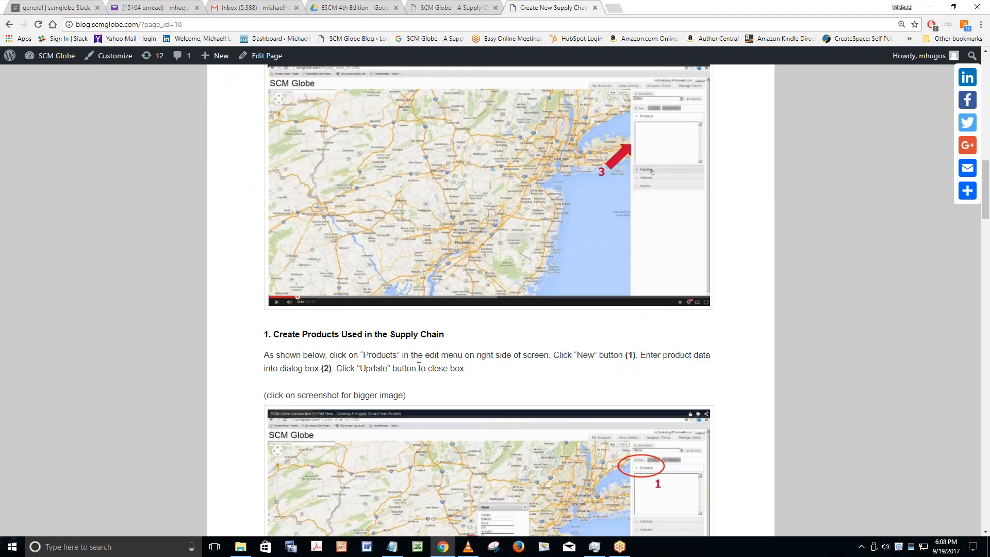
{"action": "scroll", "coordinate": [530, 363], "scroll_direction": "down", "scroll_amount": 6}
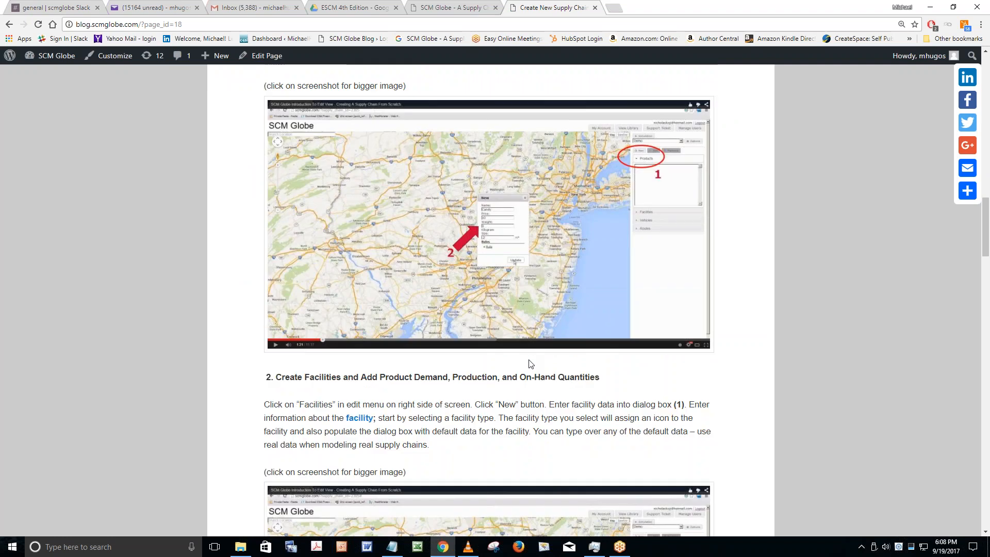
{"action": "scroll", "coordinate": [529, 363], "scroll_direction": "down", "scroll_amount": 3}
{"action": "scroll", "coordinate": [529, 363], "scroll_direction": "down", "scroll_amount": 1}
{"action": "scroll", "coordinate": [528, 360], "scroll_direction": "down", "scroll_amount": 6}
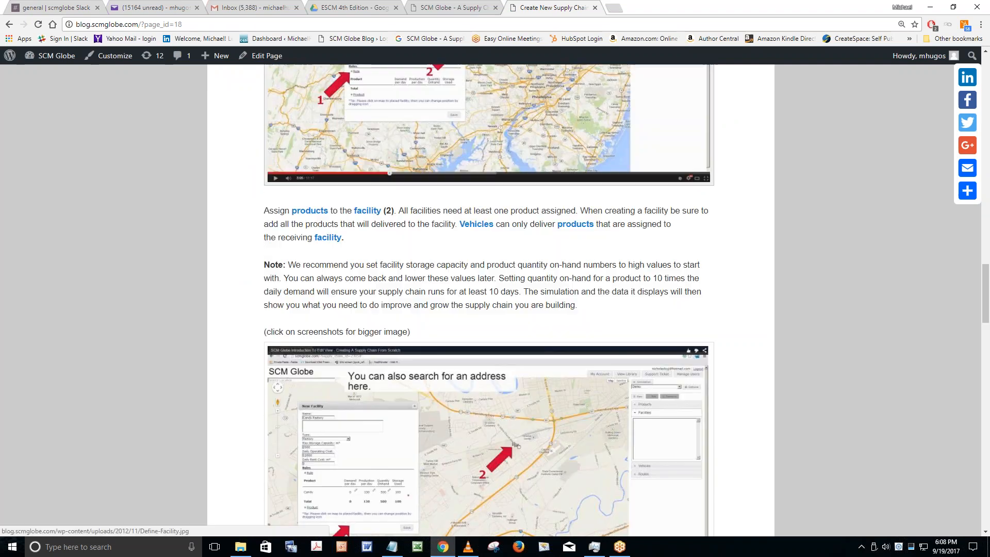
{"action": "scroll", "coordinate": [528, 360], "scroll_direction": "down", "scroll_amount": 6}
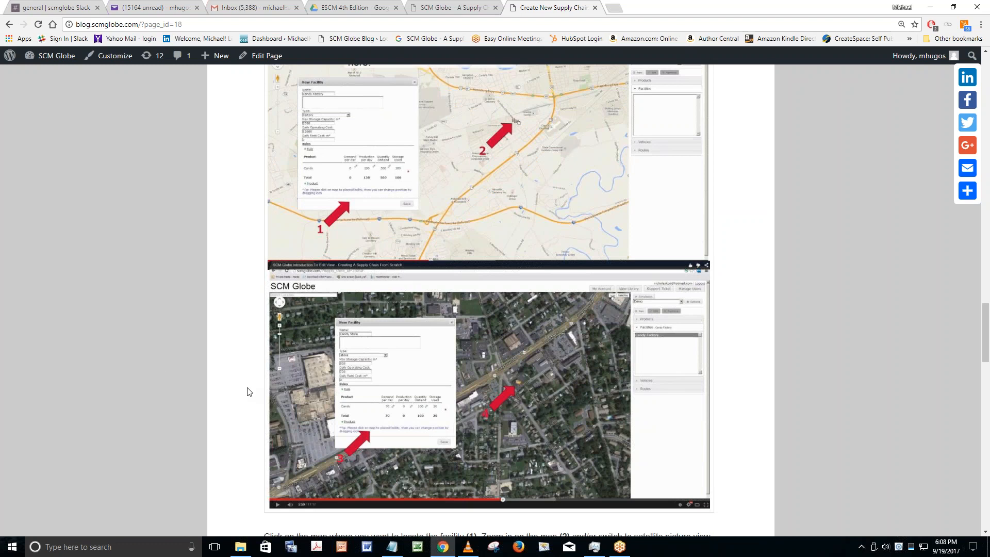
{"action": "scroll", "coordinate": [246, 391], "scroll_direction": "down", "scroll_amount": 5}
{"action": "scroll", "coordinate": [247, 391], "scroll_direction": "up", "scroll_amount": 20}
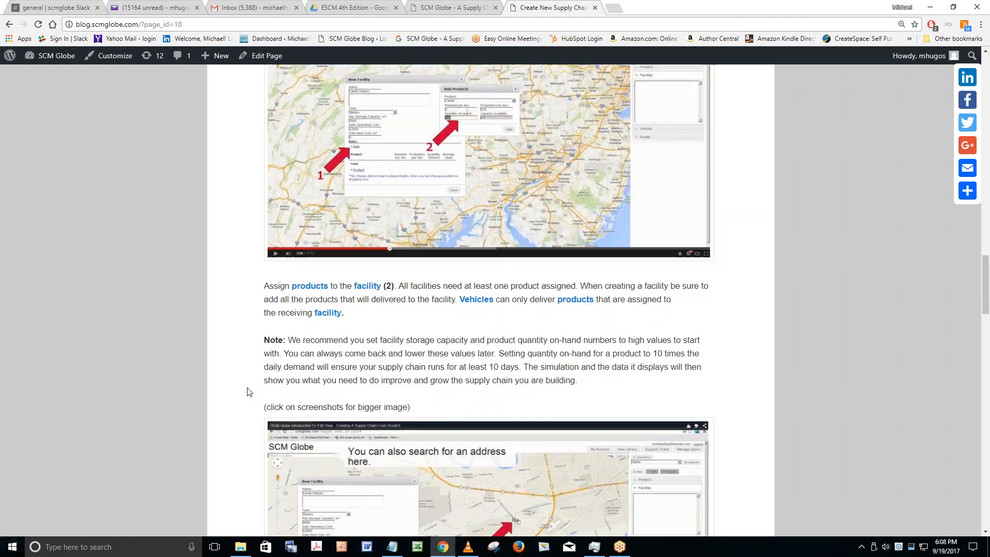
{"action": "scroll", "coordinate": [247, 391], "scroll_direction": "up", "scroll_amount": 10}
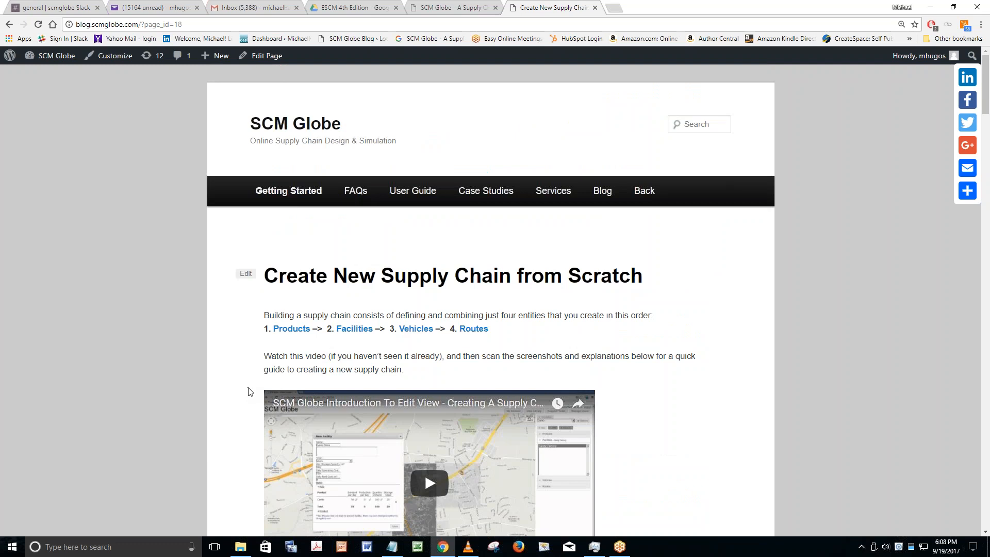
- Return to the Getting Started page and examine the diagram of products, facilities, vehicles and routes
{"action": "left_click", "coordinate": [292, 194]}
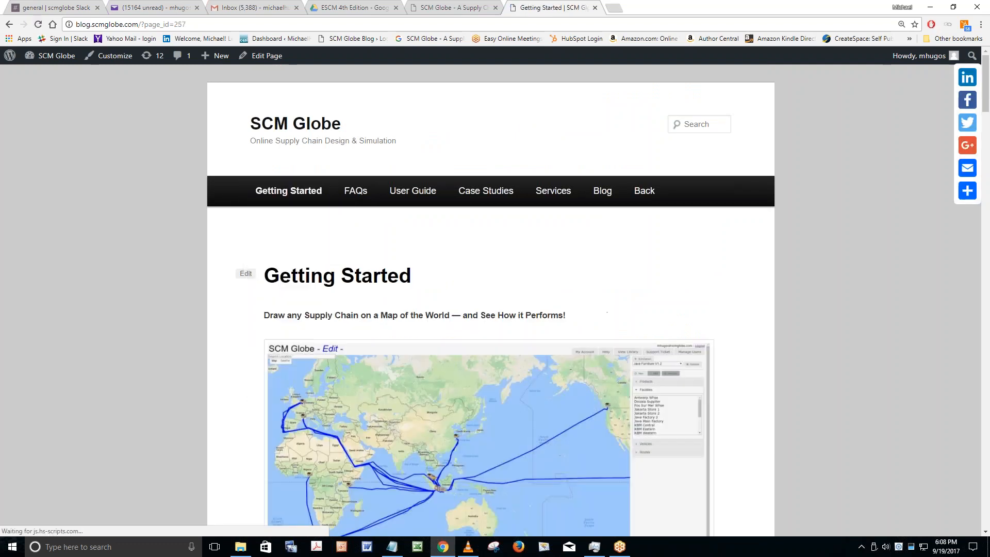
{"action": "scroll", "coordinate": [586, 290], "scroll_direction": "down", "scroll_amount": 7}
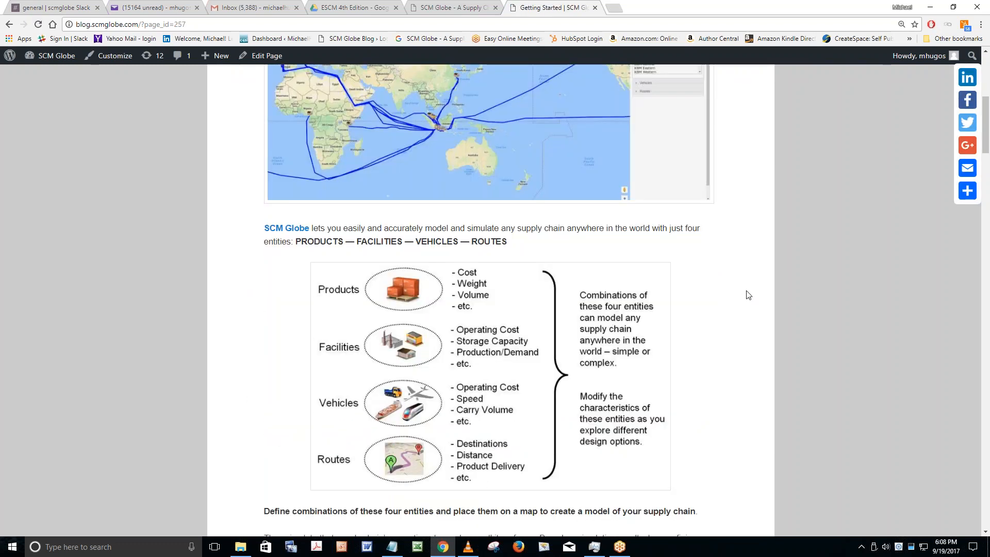
{"action": "scroll", "coordinate": [747, 295], "scroll_direction": "down", "scroll_amount": 1}
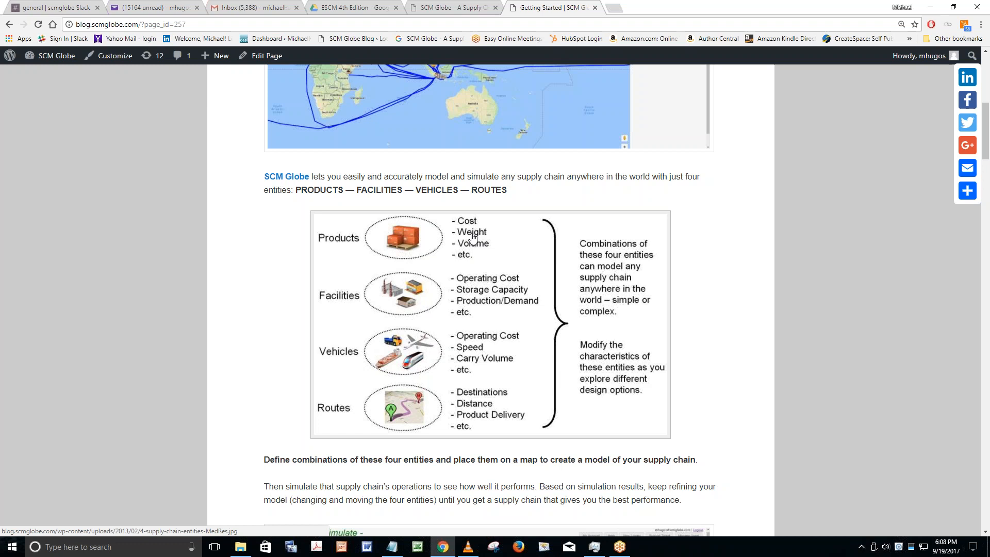
{"action": "scroll", "coordinate": [472, 237], "scroll_direction": "up", "scroll_amount": 2}
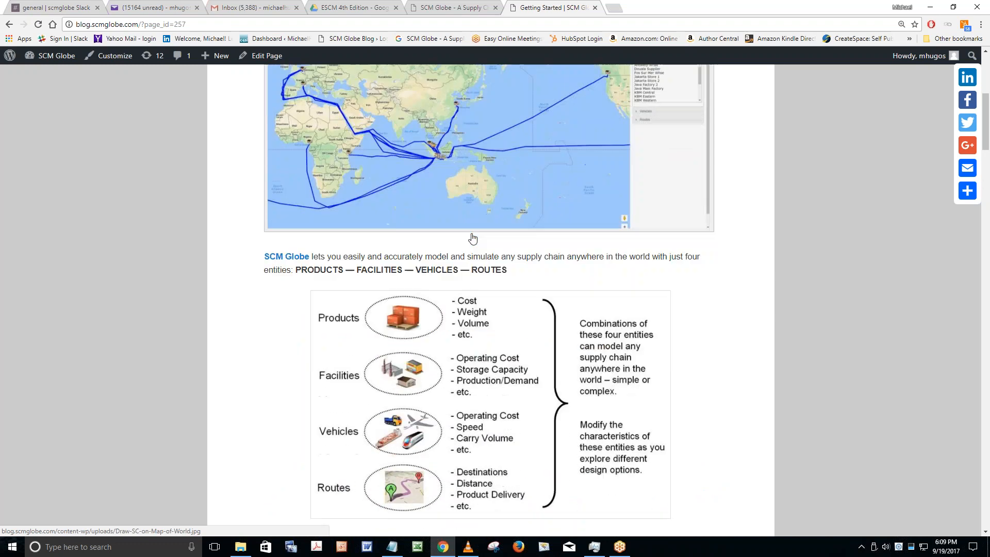
{"action": "scroll", "coordinate": [472, 237], "scroll_direction": "down", "scroll_amount": 8}
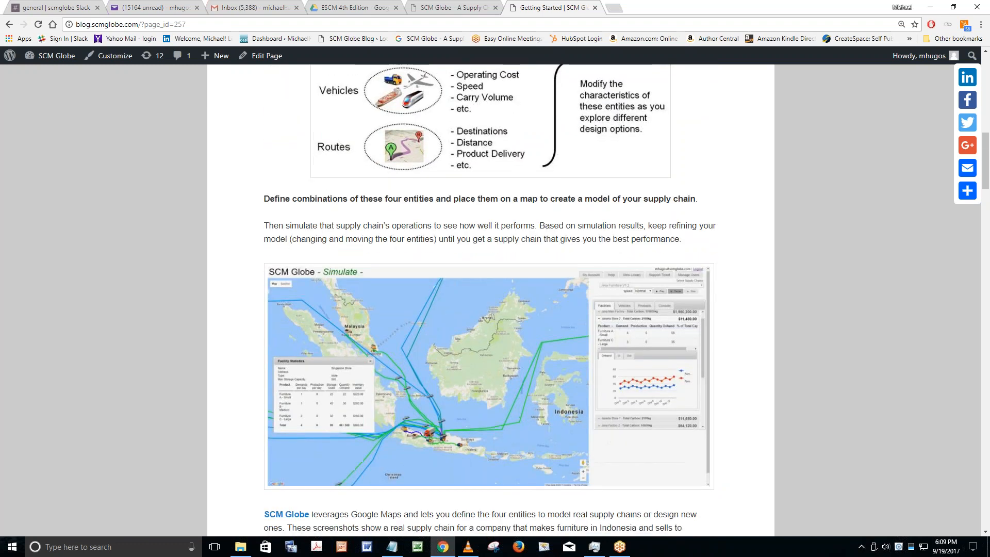
- Read through the six easy steps for supply chain simulation, from defining products to seeing total supply chain performance
{"action": "scroll", "coordinate": [490, 299], "scroll_direction": "down", "scroll_amount": 11}
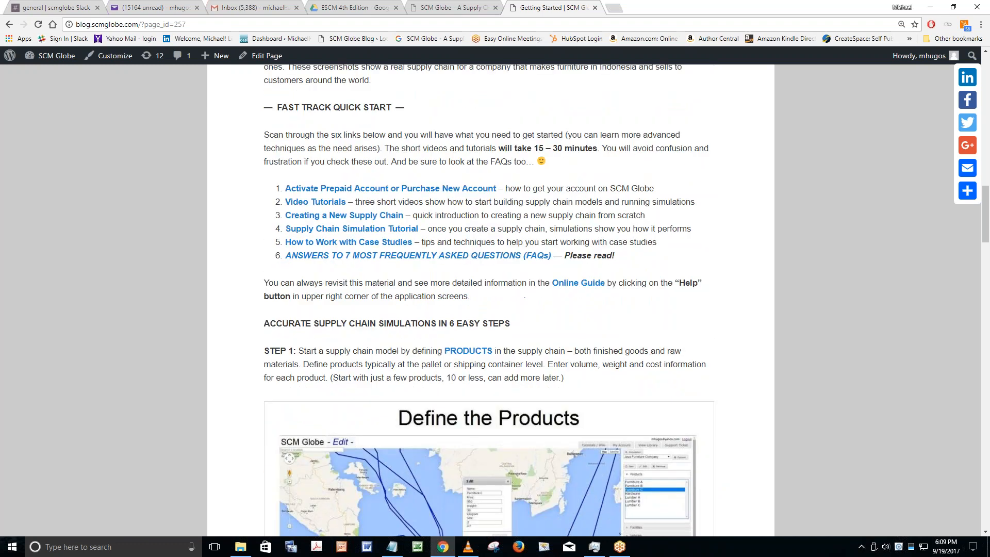
{"action": "scroll", "coordinate": [488, 309], "scroll_direction": "down", "scroll_amount": 5}
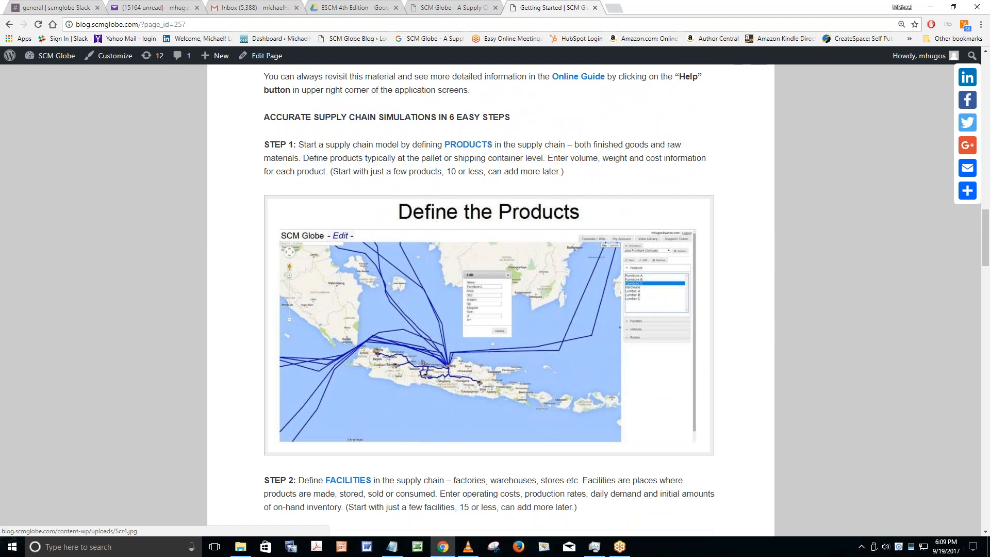
{"action": "scroll", "coordinate": [489, 299], "scroll_direction": "down", "scroll_amount": 12}
{"action": "scroll", "coordinate": [489, 299], "scroll_direction": "down", "scroll_amount": 6}
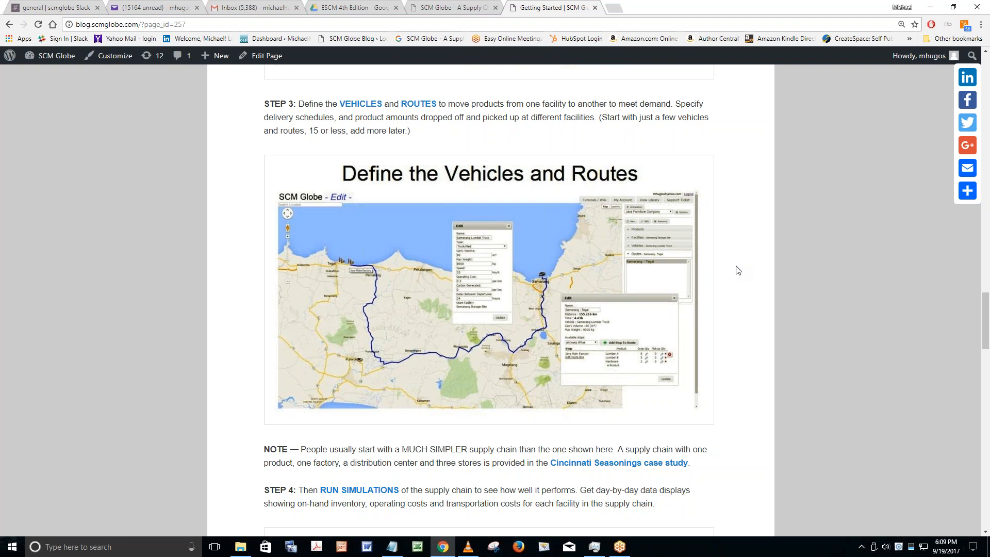
{"action": "scroll", "coordinate": [739, 270], "scroll_direction": "down", "scroll_amount": 6}
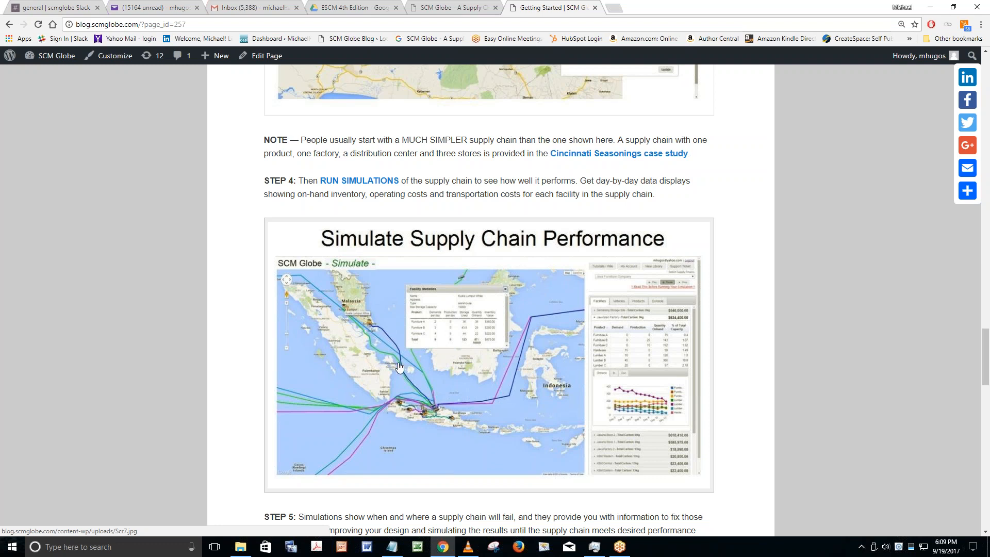
{"action": "scroll", "coordinate": [428, 397], "scroll_direction": "down", "scroll_amount": 7}
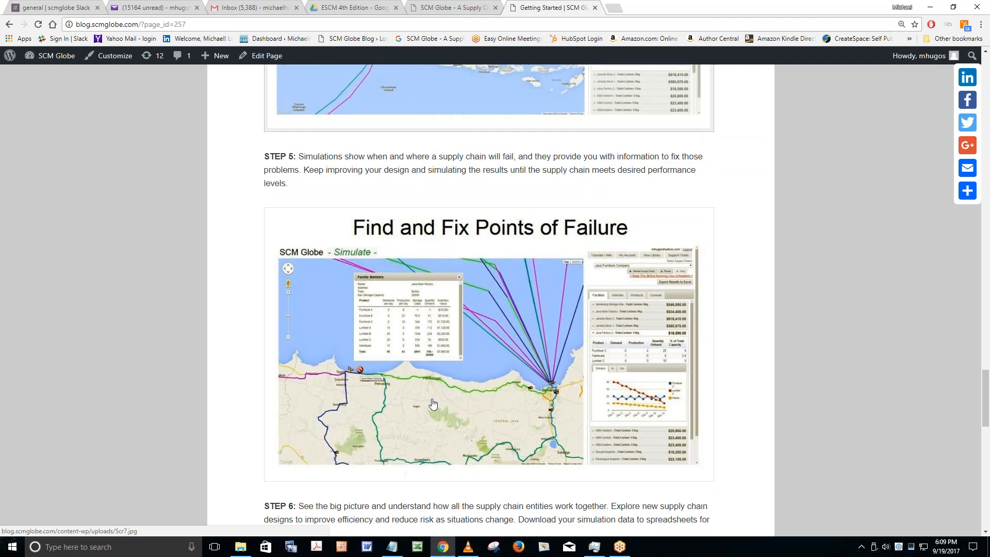
{"action": "scroll", "coordinate": [433, 404], "scroll_direction": "down", "scroll_amount": 5}
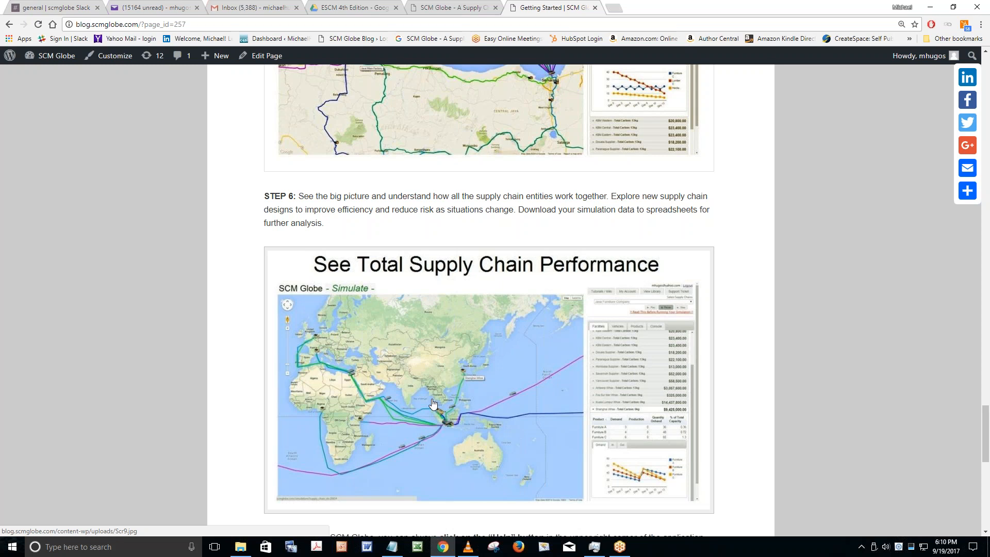
{"action": "scroll", "coordinate": [433, 404], "scroll_direction": "up", "scroll_amount": 12}
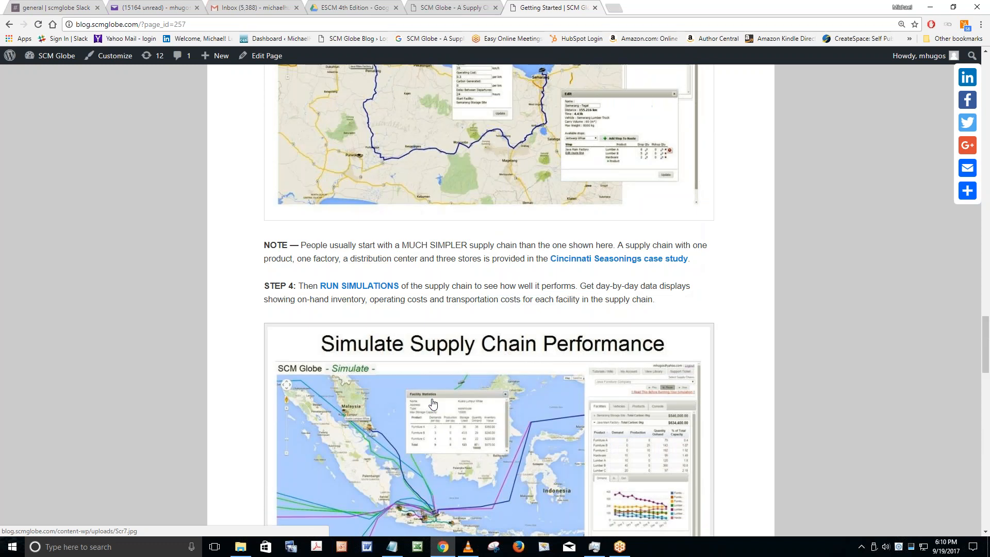
- Open the FAQs page and read through the most common questions, from supported web browsers to ship routes and freezing screens
{"action": "scroll", "coordinate": [433, 404], "scroll_direction": "up", "scroll_amount": 15}
{"action": "scroll", "coordinate": [433, 404], "scroll_direction": "up", "scroll_amount": 15}
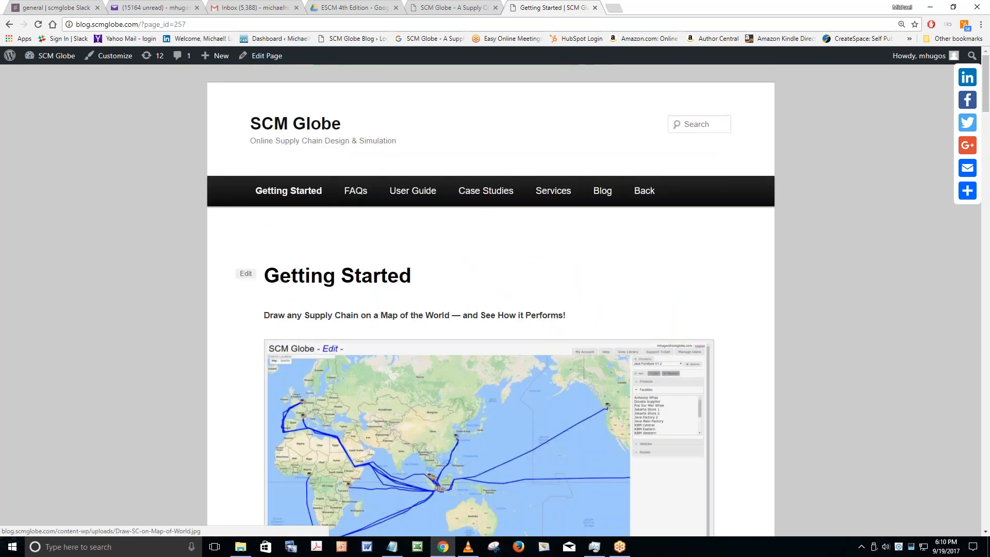
{"action": "left_click", "coordinate": [362, 198]}
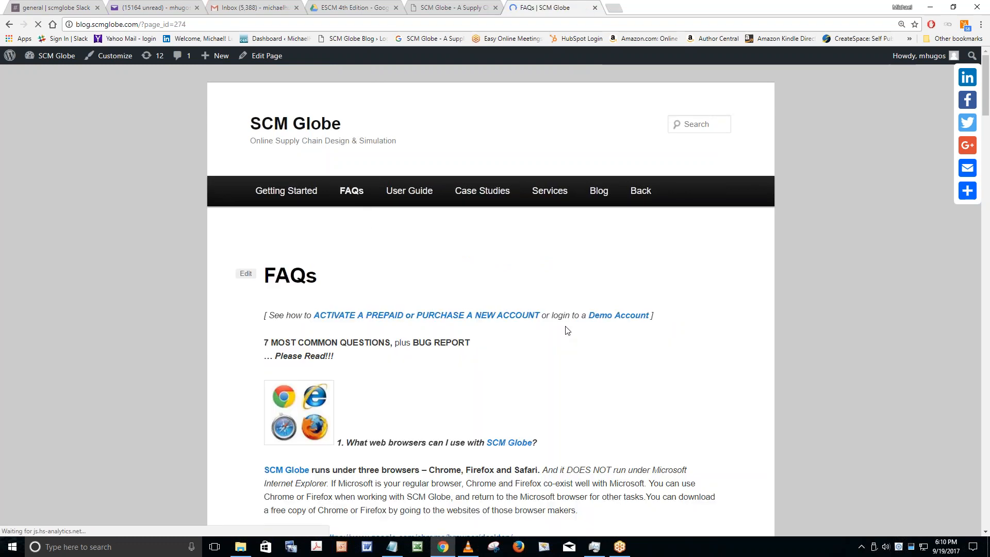
{"action": "scroll", "coordinate": [567, 330], "scroll_direction": "down", "scroll_amount": 4}
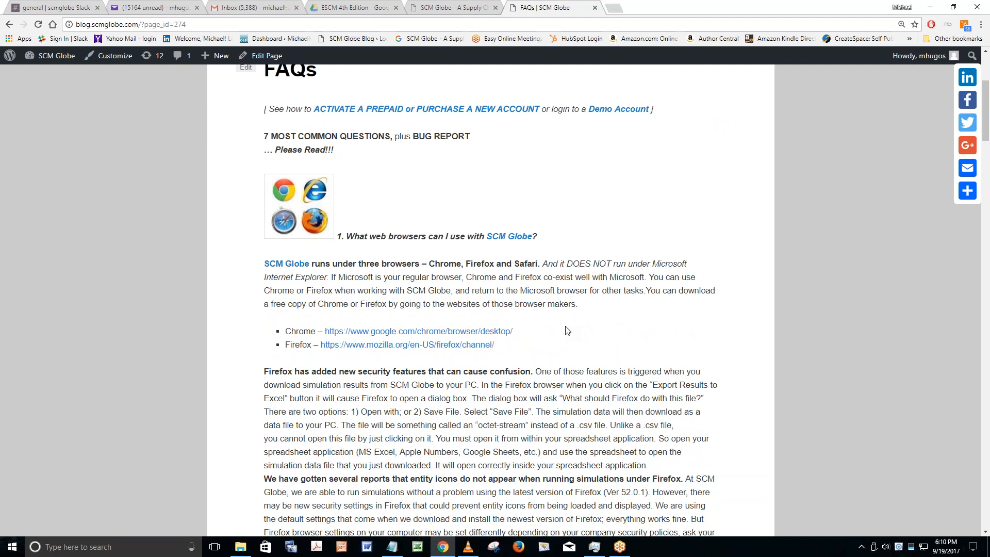
{"action": "scroll", "coordinate": [567, 331], "scroll_direction": "down", "scroll_amount": 4}
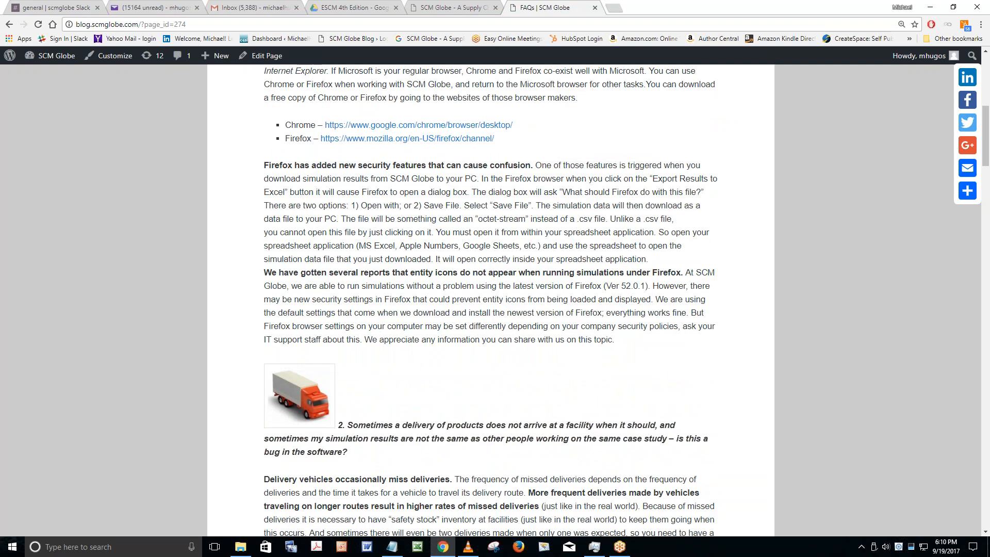
{"action": "scroll", "coordinate": [490, 299], "scroll_direction": "down", "scroll_amount": 10}
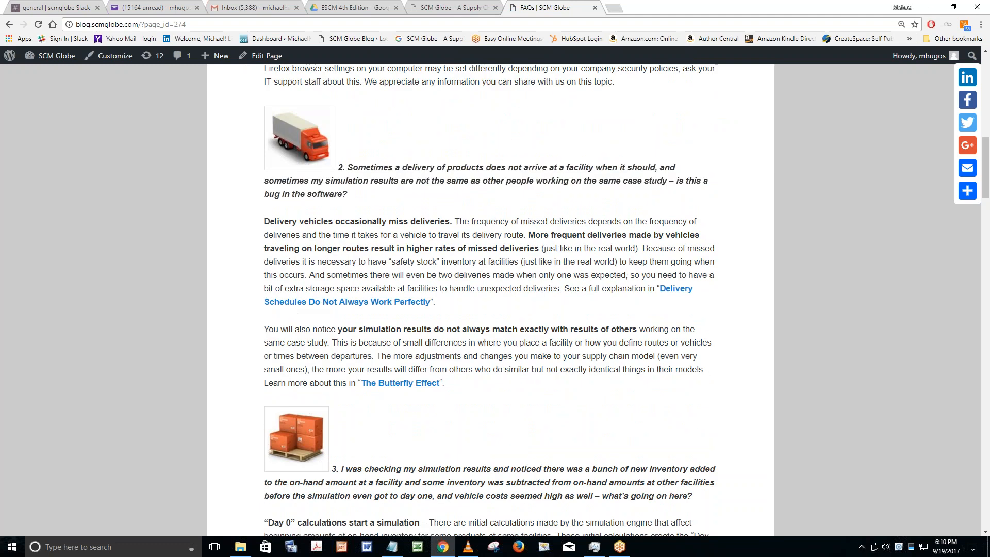
{"action": "scroll", "coordinate": [490, 299], "scroll_direction": "down", "scroll_amount": 10}
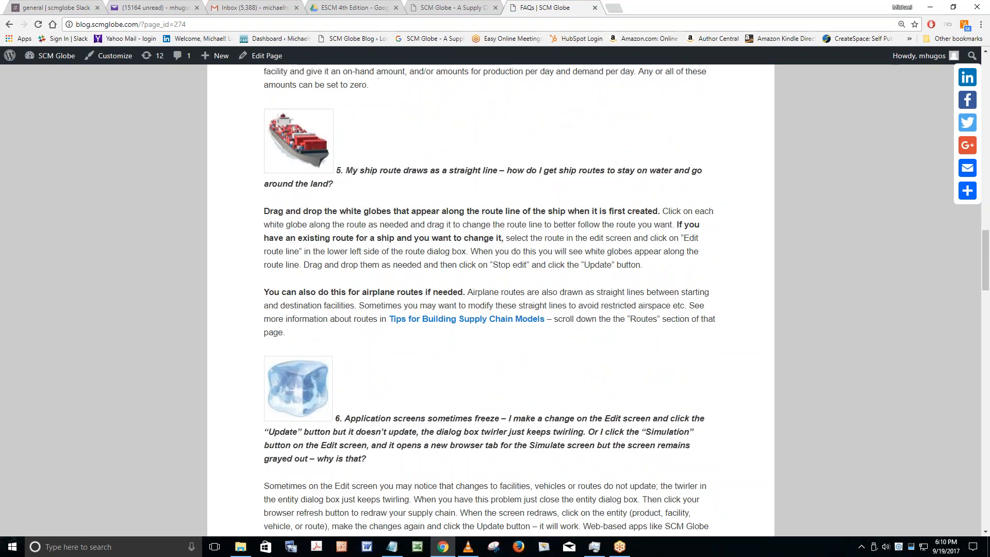
- Read the FAQ page's bug report, covering the three listed bugs, their work-arounds and the route line screenshot
{"action": "scroll", "coordinate": [490, 299], "scroll_direction": "down", "scroll_amount": 15}
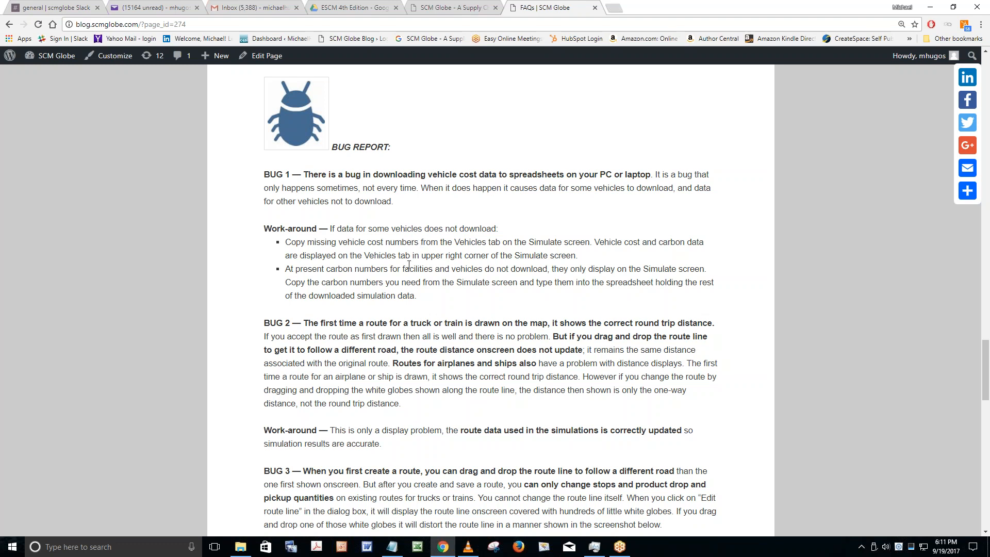
{"action": "scroll", "coordinate": [445, 264], "scroll_direction": "down", "scroll_amount": 1}
{"action": "scroll", "coordinate": [445, 264], "scroll_direction": "down", "scroll_amount": 2}
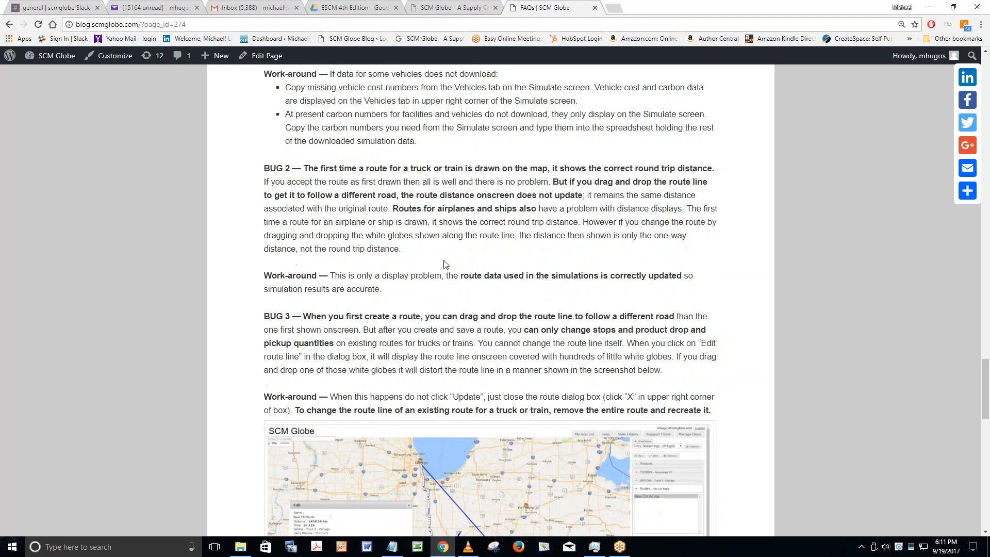
{"action": "scroll", "coordinate": [445, 264], "scroll_direction": "down", "scroll_amount": 3}
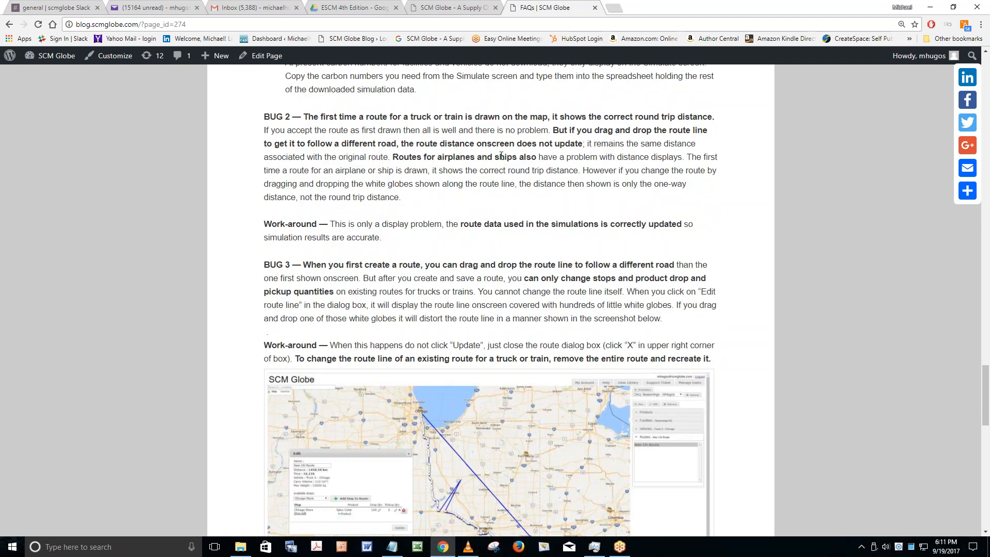
{"action": "scroll", "coordinate": [467, 238], "scroll_direction": "down", "scroll_amount": 4}
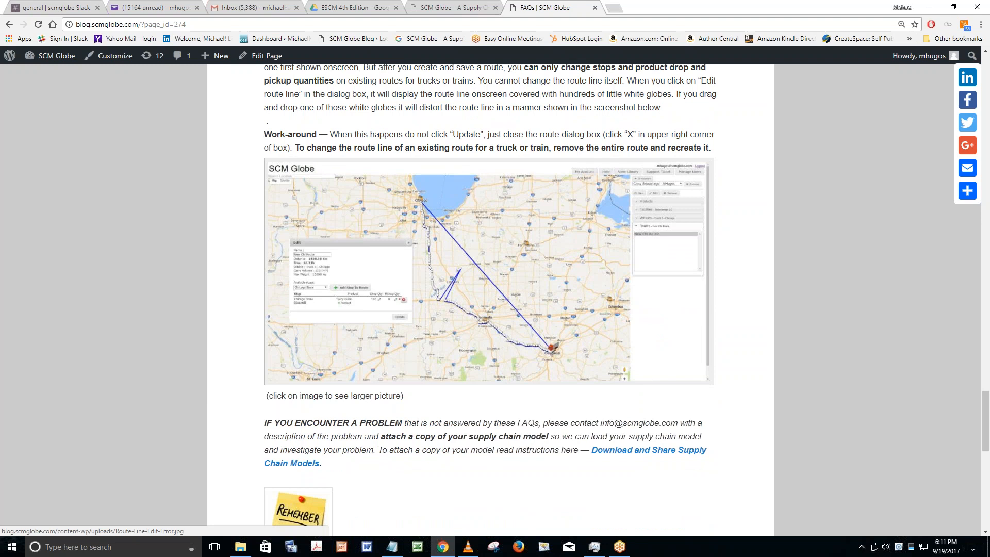
{"action": "scroll", "coordinate": [467, 238], "scroll_direction": "down", "scroll_amount": 5}
- Open the User Guide and look through its contents, from Getting Started through Case Studies to Group Subscriptions
{"action": "scroll", "coordinate": [489, 299], "scroll_direction": "up", "scroll_amount": 20}
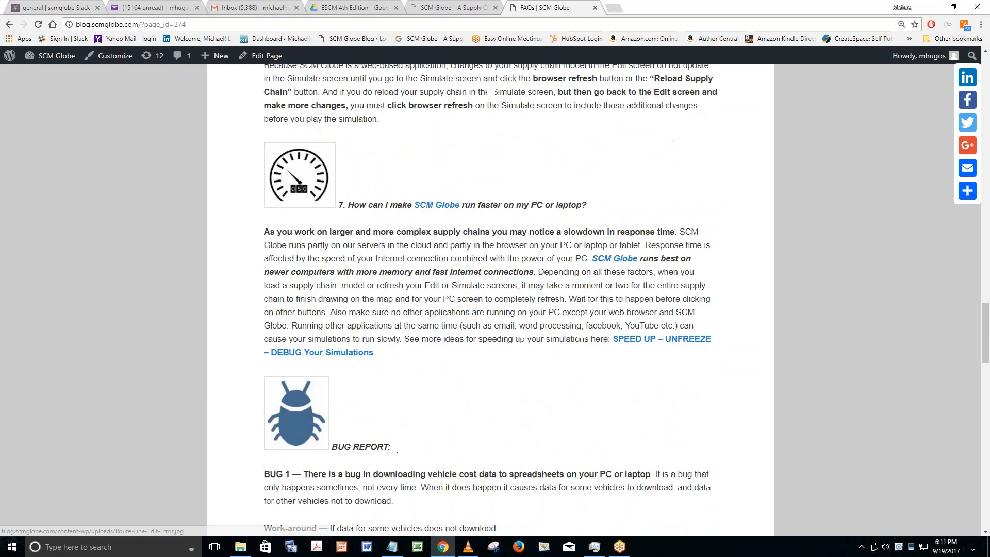
{"action": "scroll", "coordinate": [421, 233], "scroll_direction": "up", "scroll_amount": 8}
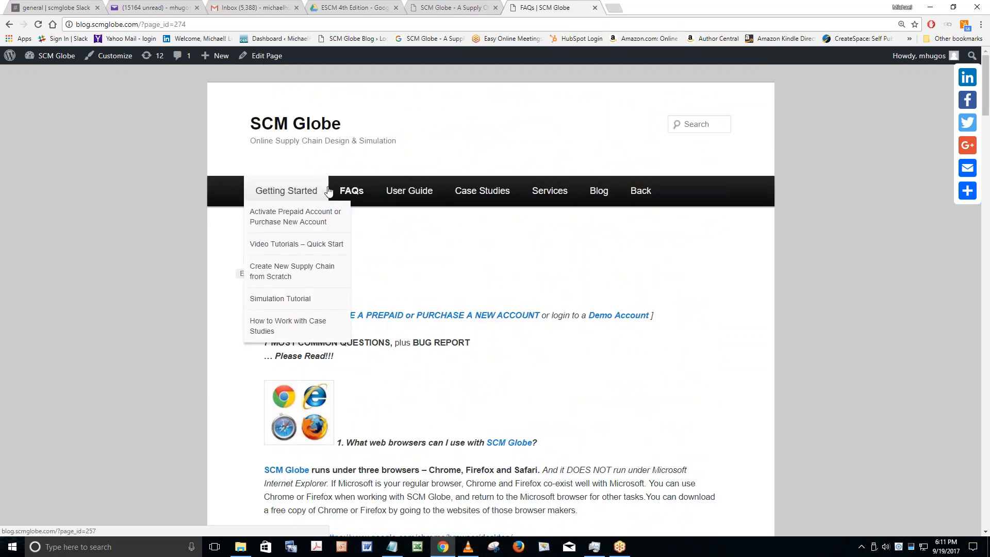
{"action": "mouse_move", "coordinate": [393, 203]}
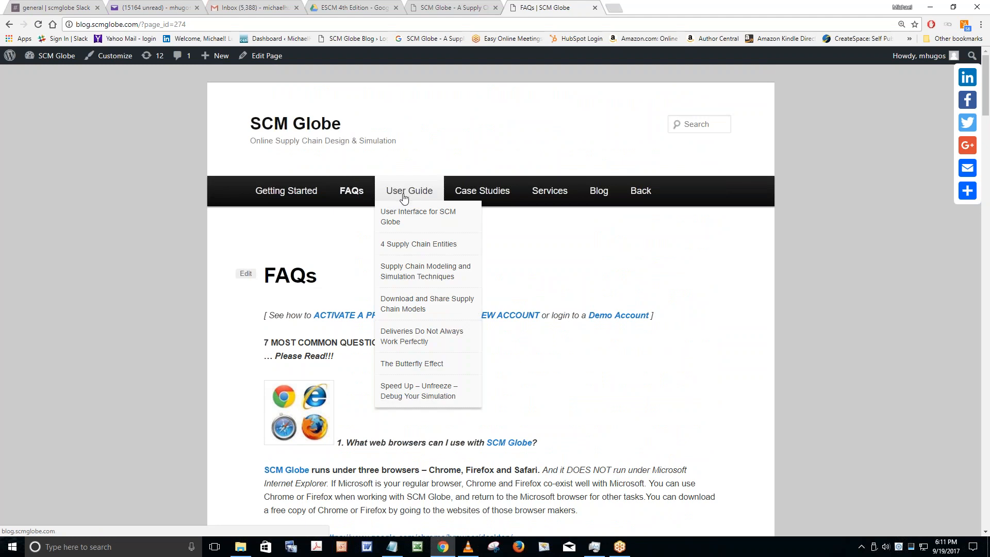
{"action": "left_click", "coordinate": [409, 195]}
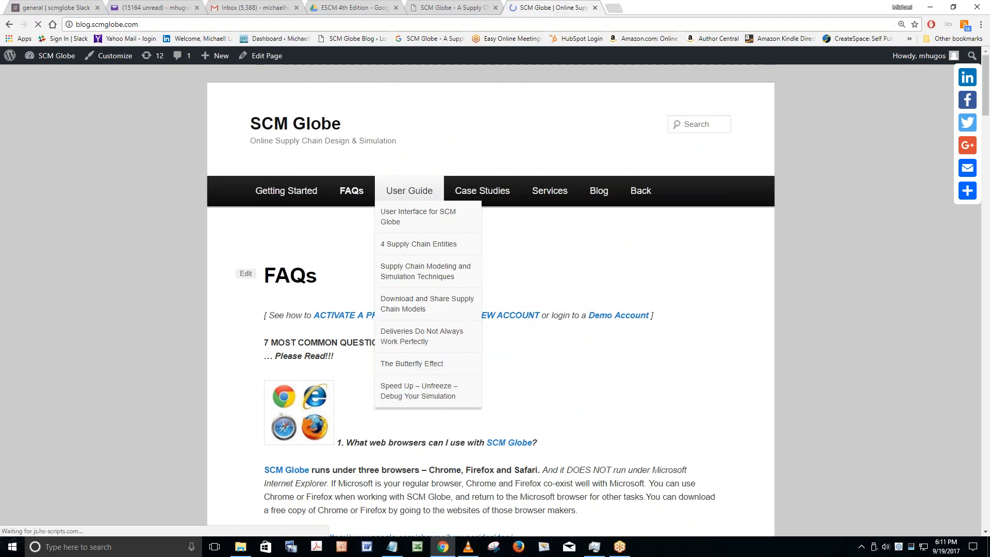
{"action": "scroll", "coordinate": [768, 310], "scroll_direction": "down", "scroll_amount": 4}
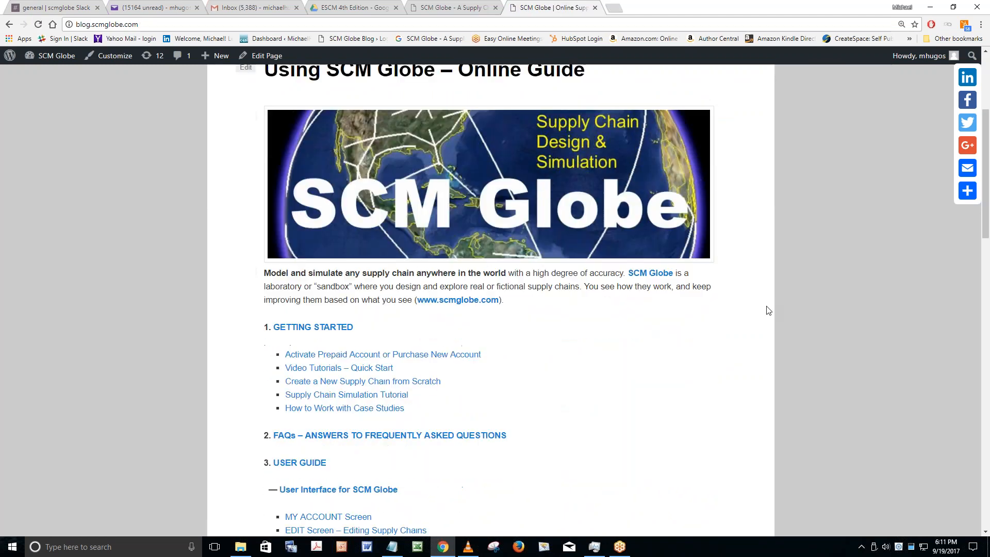
{"action": "scroll", "coordinate": [768, 310], "scroll_direction": "down", "scroll_amount": 4}
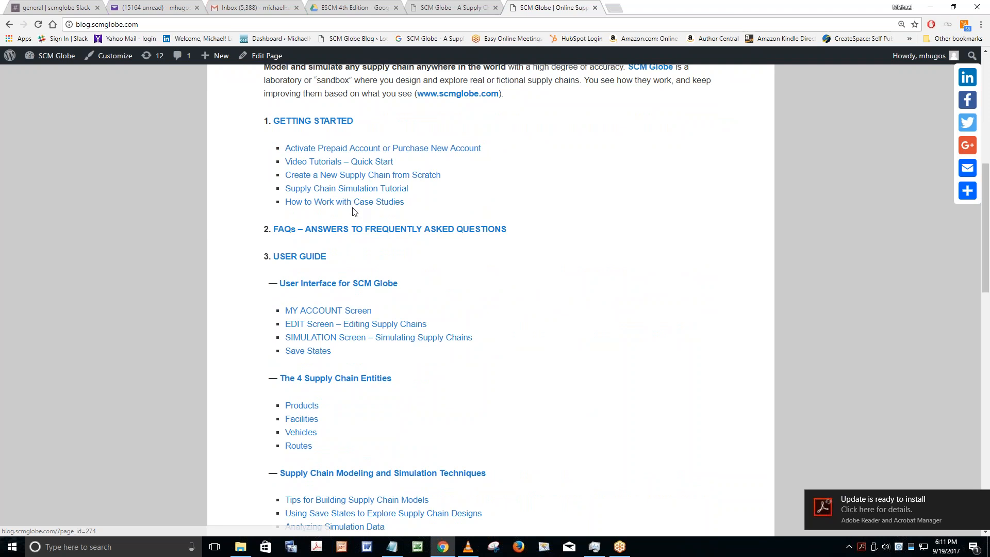
{"action": "scroll", "coordinate": [369, 181], "scroll_direction": "down", "scroll_amount": 13}
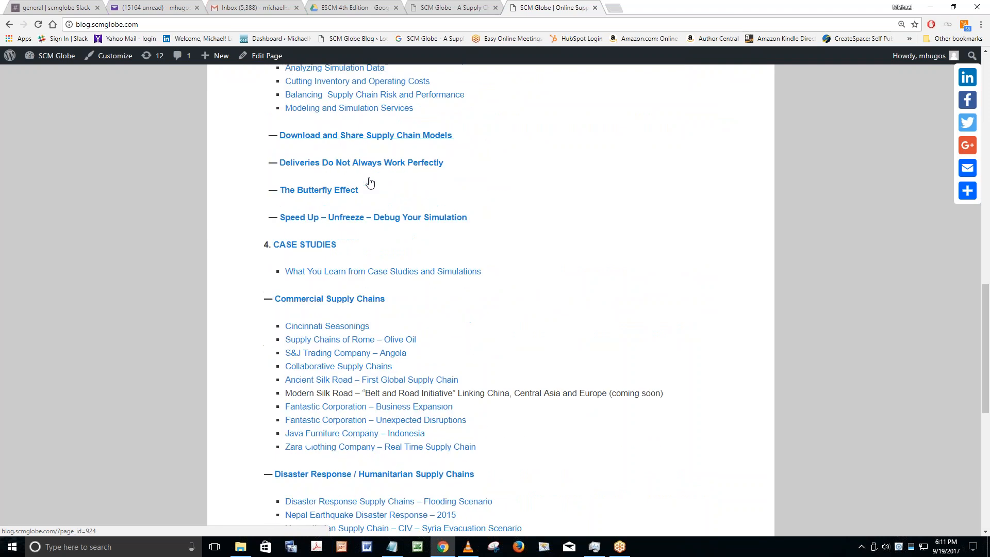
{"action": "scroll", "coordinate": [369, 181], "scroll_direction": "down", "scroll_amount": 2}
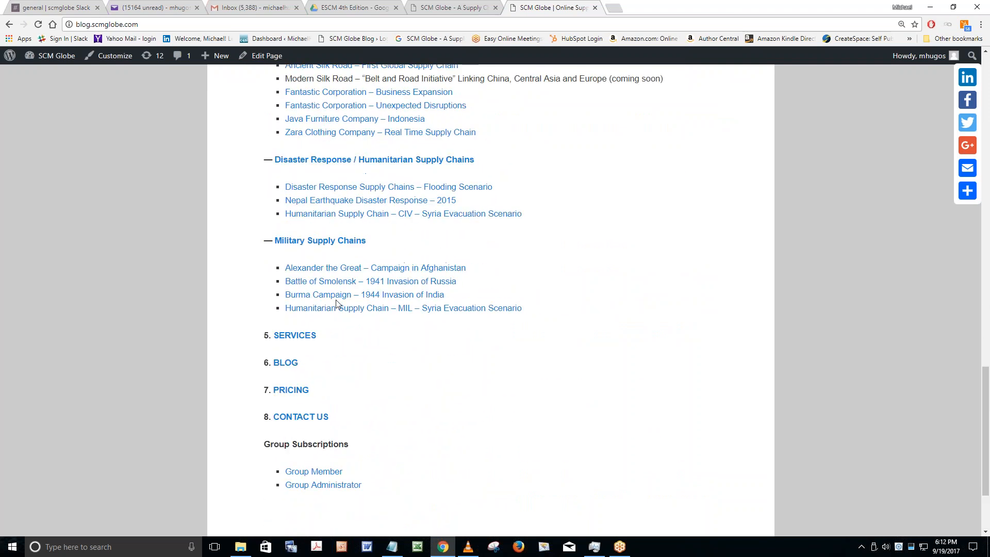
- Open the Cincinnati Seasonings case study and read its company background, instructor note and case study introduction
{"action": "scroll", "coordinate": [389, 210], "scroll_direction": "up", "scroll_amount": 15}
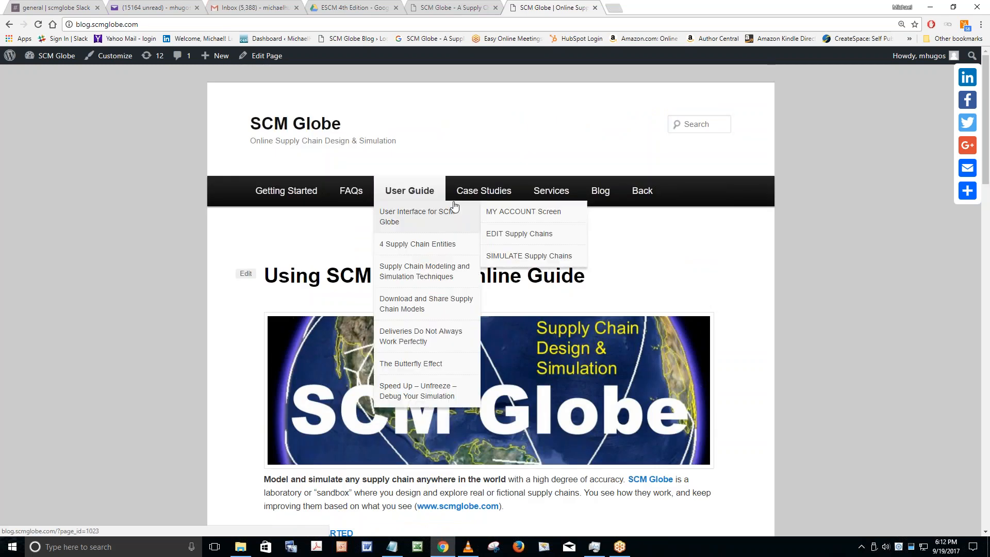
{"action": "mouse_move", "coordinate": [399, 196]}
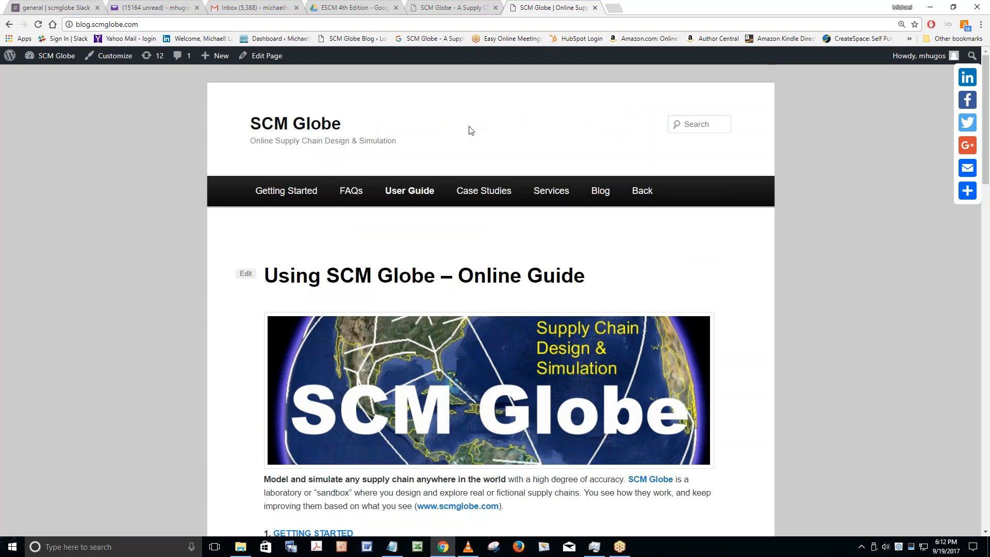
{"action": "mouse_move", "coordinate": [475, 192]}
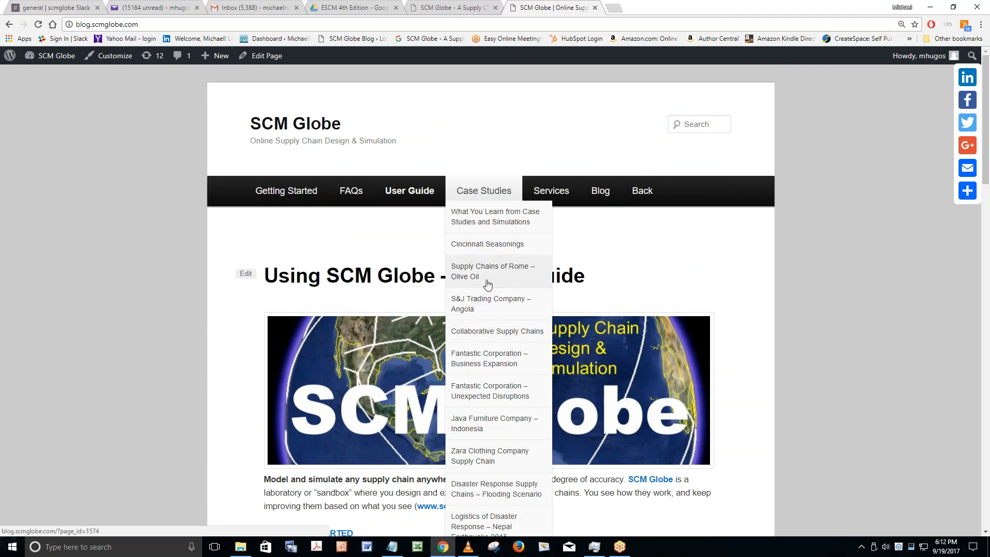
{"action": "left_click", "coordinate": [493, 248]}
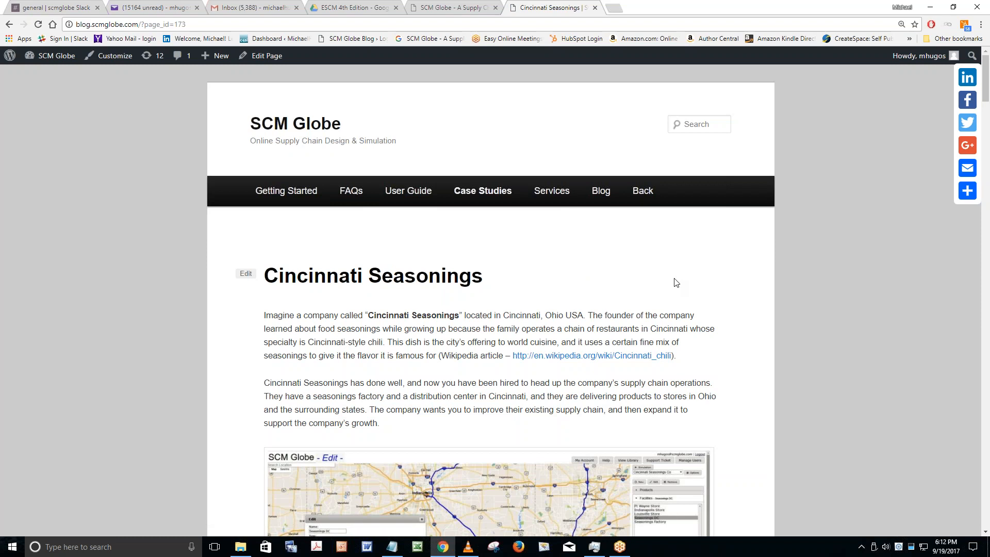
{"action": "scroll", "coordinate": [677, 282], "scroll_direction": "down", "scroll_amount": 4}
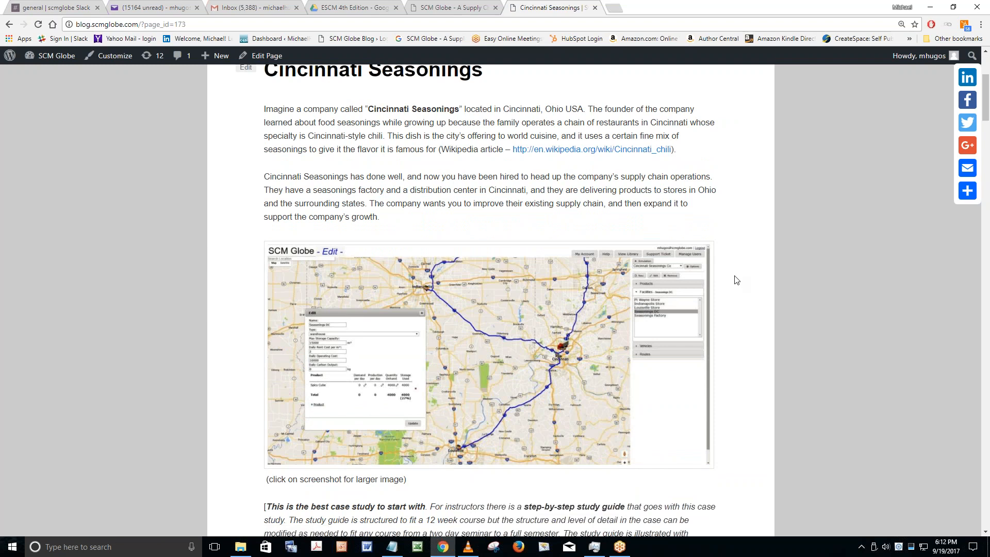
{"action": "scroll", "coordinate": [737, 280], "scroll_direction": "down", "scroll_amount": 3}
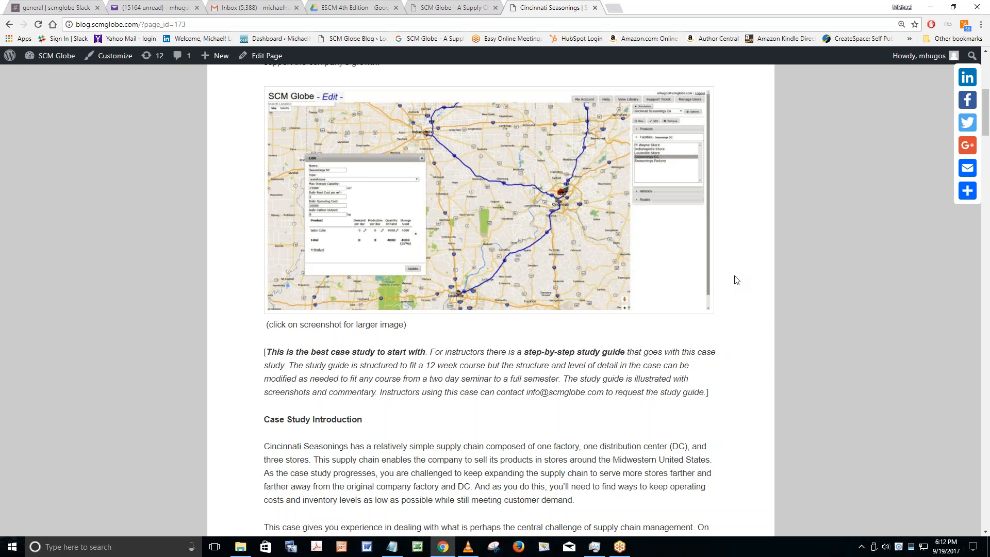
{"action": "scroll", "coordinate": [736, 280], "scroll_direction": "down", "scroll_amount": 8}
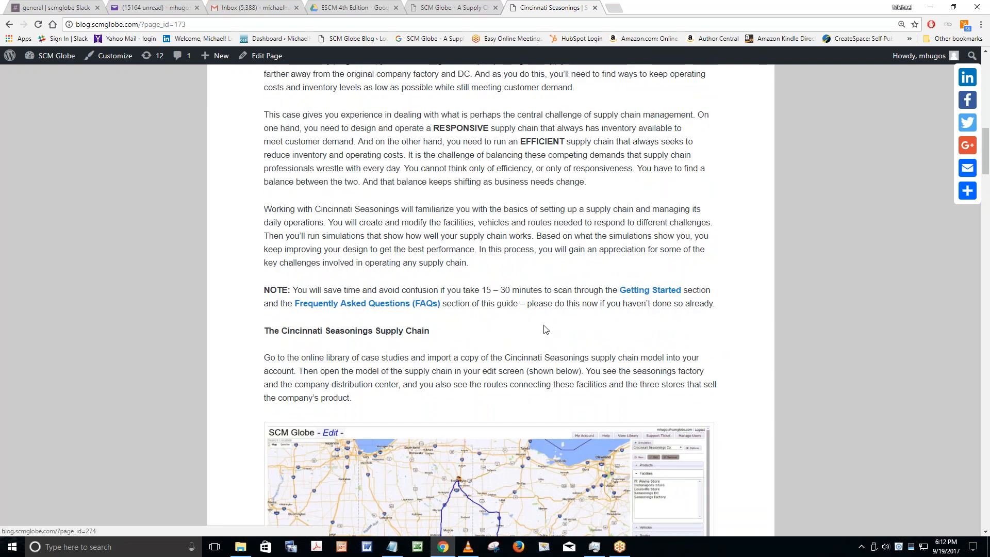
{"action": "scroll", "coordinate": [760, 337], "scroll_direction": "down", "scroll_amount": 1}
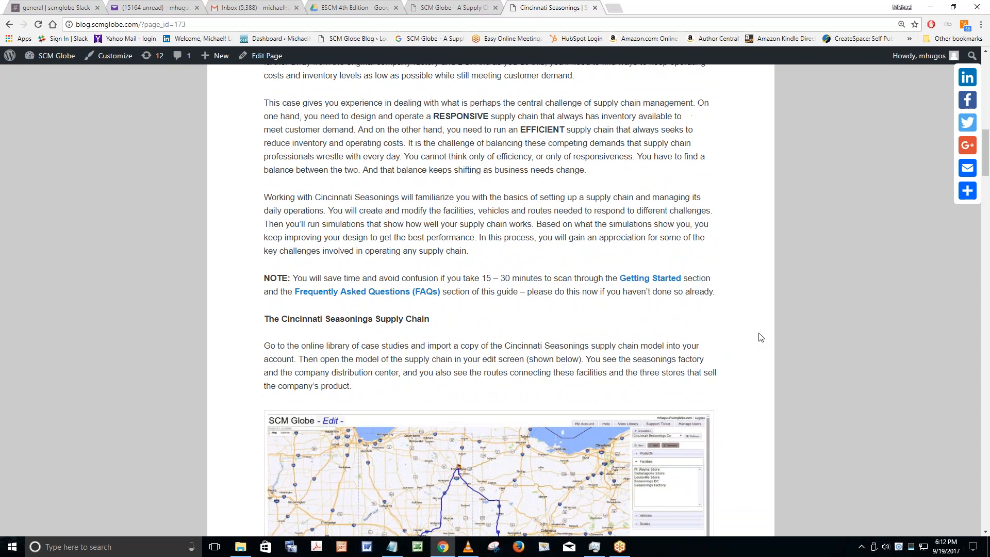
- Read the Cincinnati Seasonings supply chain description and its first and second challenges, then return to the page's beginning
{"action": "scroll", "coordinate": [760, 337], "scroll_direction": "down", "scroll_amount": 4}
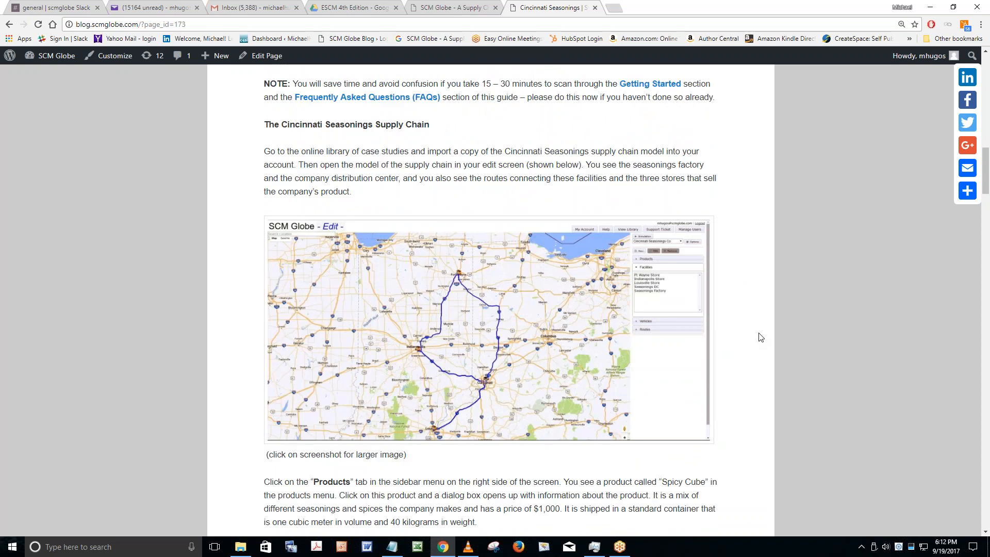
{"action": "scroll", "coordinate": [760, 337], "scroll_direction": "down", "scroll_amount": 3}
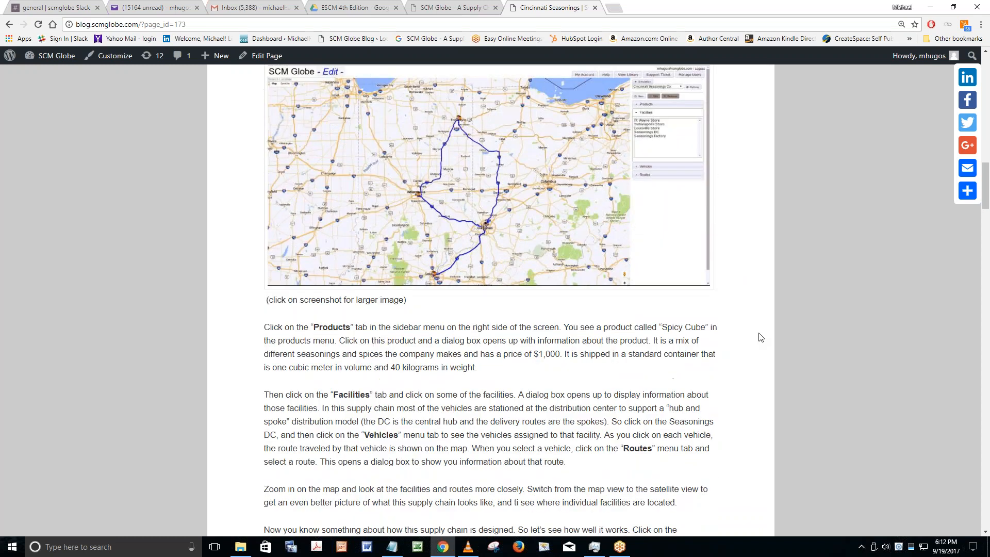
{"action": "scroll", "coordinate": [760, 337], "scroll_direction": "down", "scroll_amount": 8}
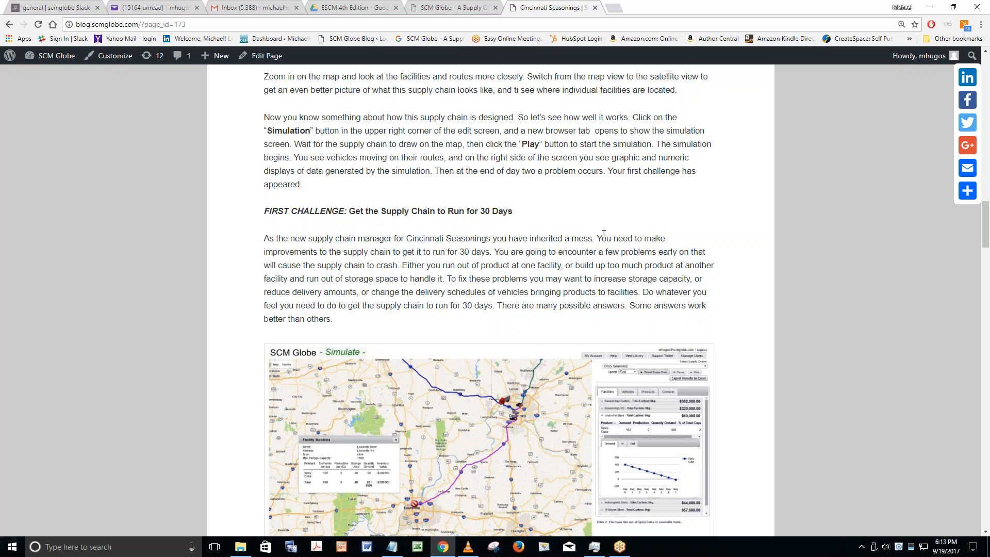
{"action": "scroll", "coordinate": [587, 243], "scroll_direction": "down", "scroll_amount": 11}
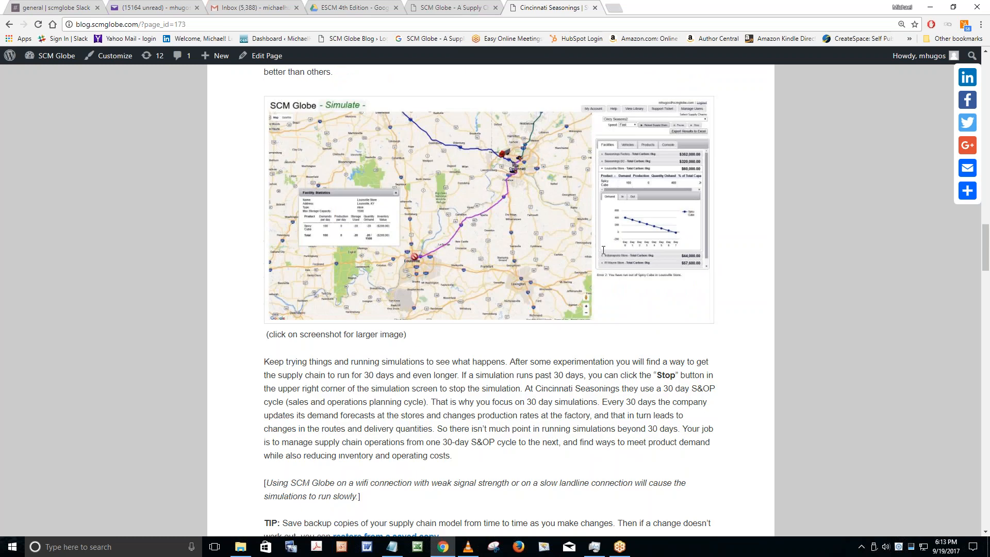
{"action": "scroll", "coordinate": [586, 243], "scroll_direction": "down", "scroll_amount": 4}
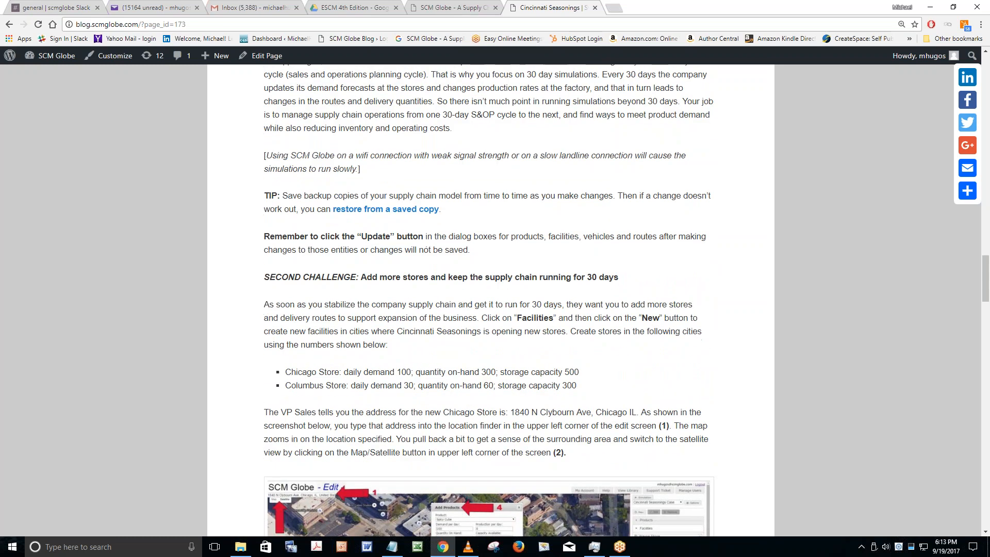
{"action": "scroll", "coordinate": [586, 243], "scroll_direction": "up", "scroll_amount": 12}
{"action": "scroll", "coordinate": [489, 299], "scroll_direction": "up", "scroll_amount": 20}
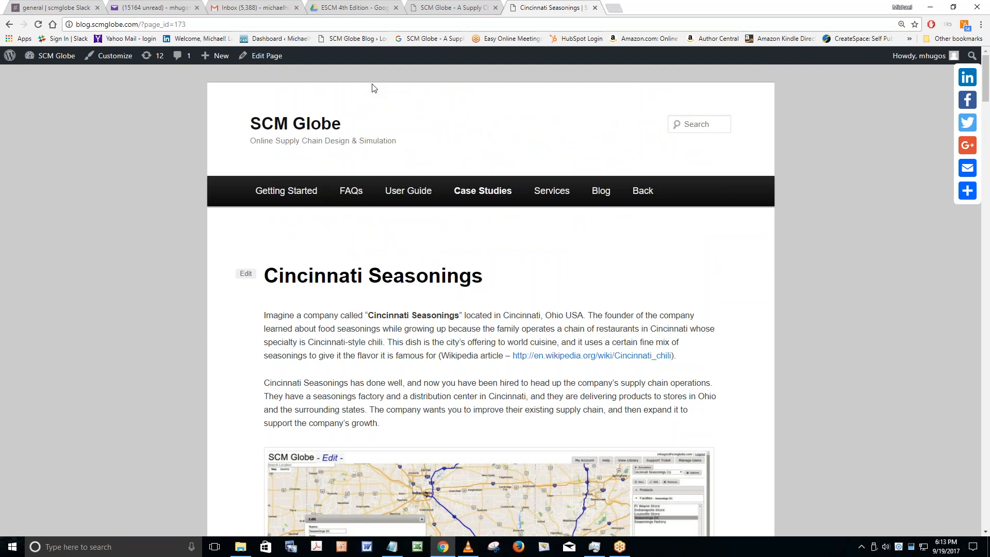
- Switch to the SCM Globe login page, log in with the prefilled credentials and open the library of supply chains
{"action": "left_click", "coordinate": [441, 8]}
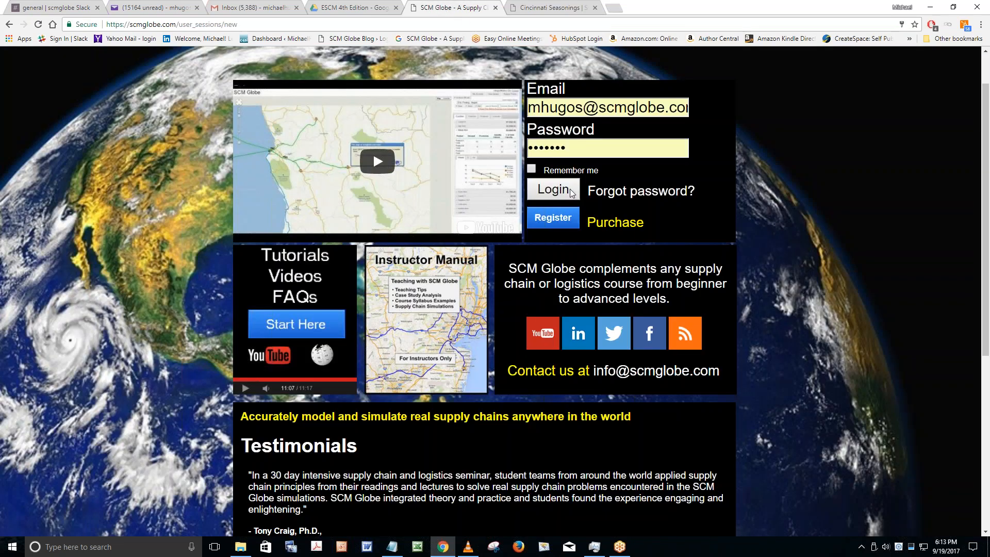
{"action": "left_click", "coordinate": [552, 190]}
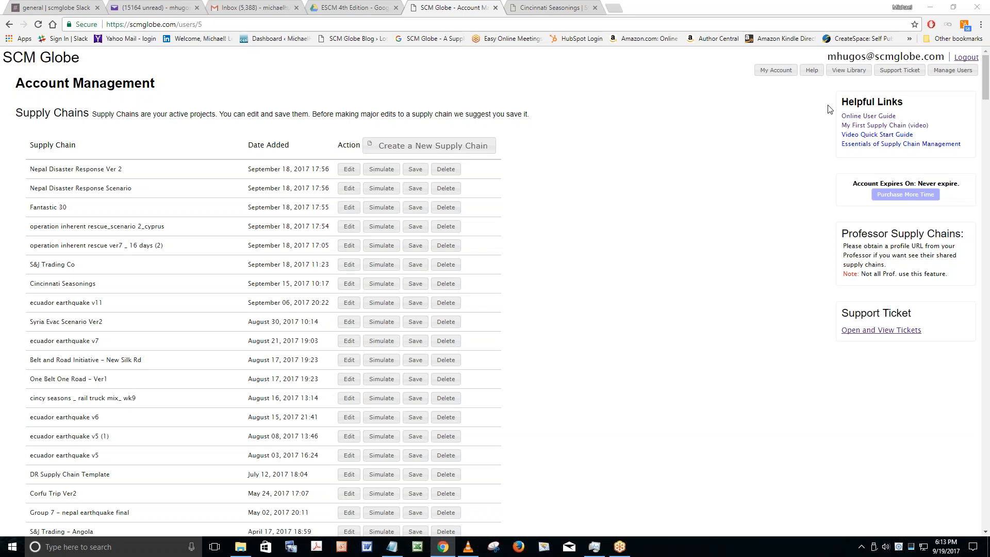
{"action": "left_click", "coordinate": [846, 72]}
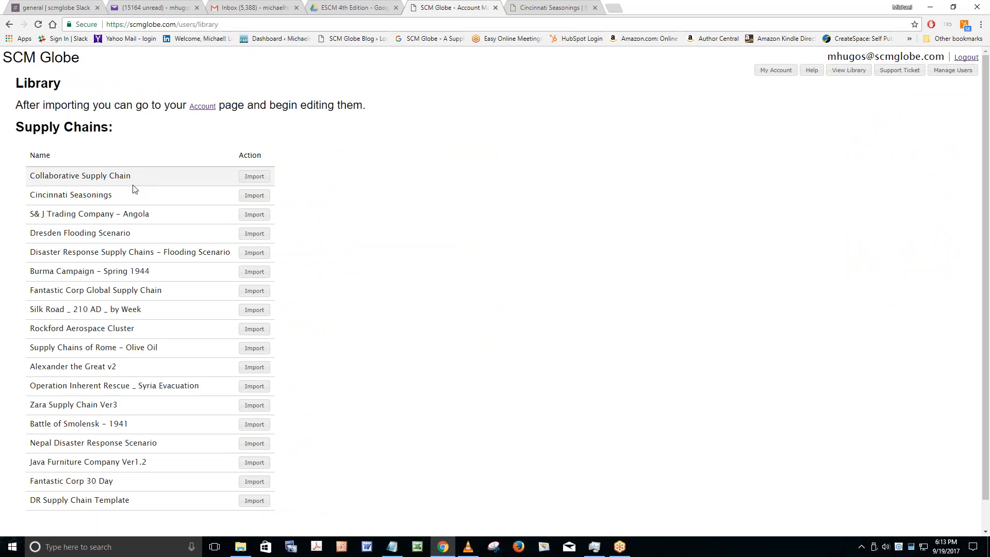
- Import the Cincinnati Seasonings supply chain from the library under the name Cincy Seasonings
{"action": "left_click", "coordinate": [260, 196]}
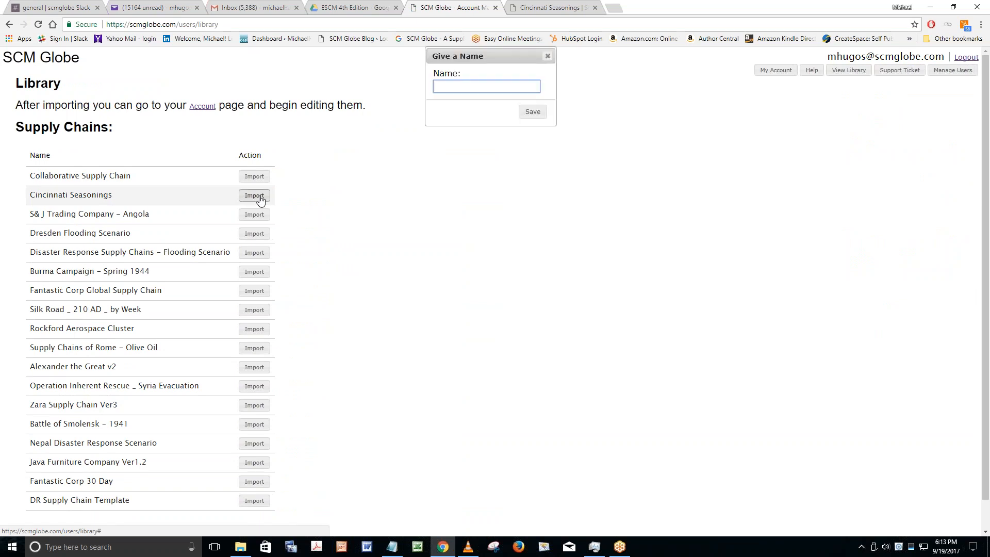
{"action": "type", "text": "Cincy Sea"}
{"action": "key", "text": "BackSpace"}
{"action": "type", "text": "asonings"}
{"action": "left_click", "coordinate": [532, 112]}
- Go to the account's supply chains and open Cincy Seasonings for editing, with its whole route network in view
{"action": "left_click", "coordinate": [772, 72]}
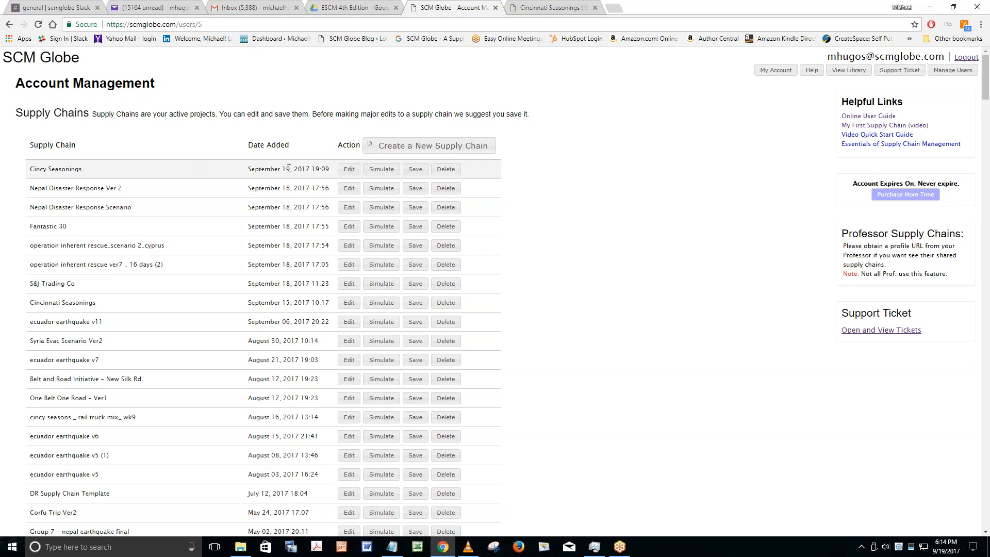
{"action": "left_click", "coordinate": [349, 170]}
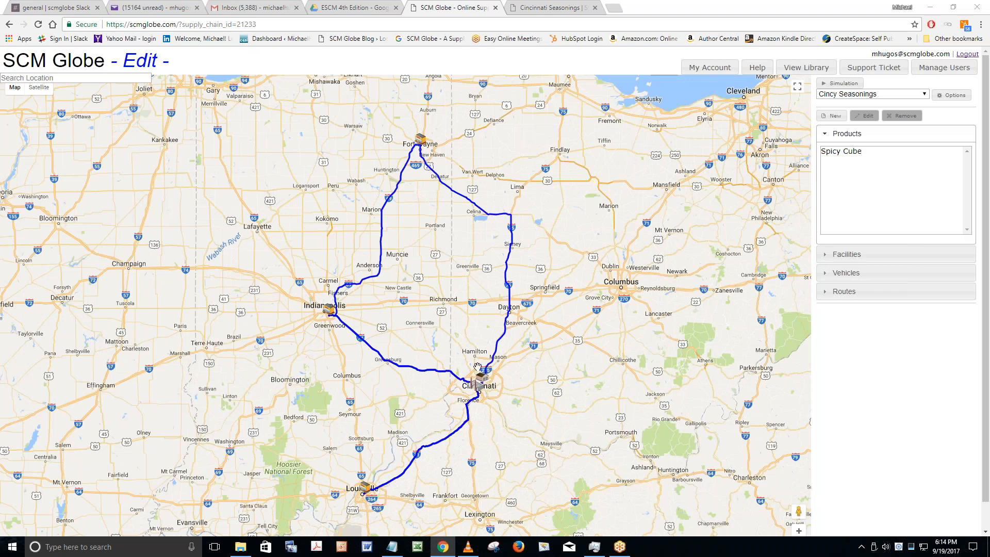
{"action": "left_click_drag", "start_coordinate": [510, 397], "coordinate": [495, 395]}
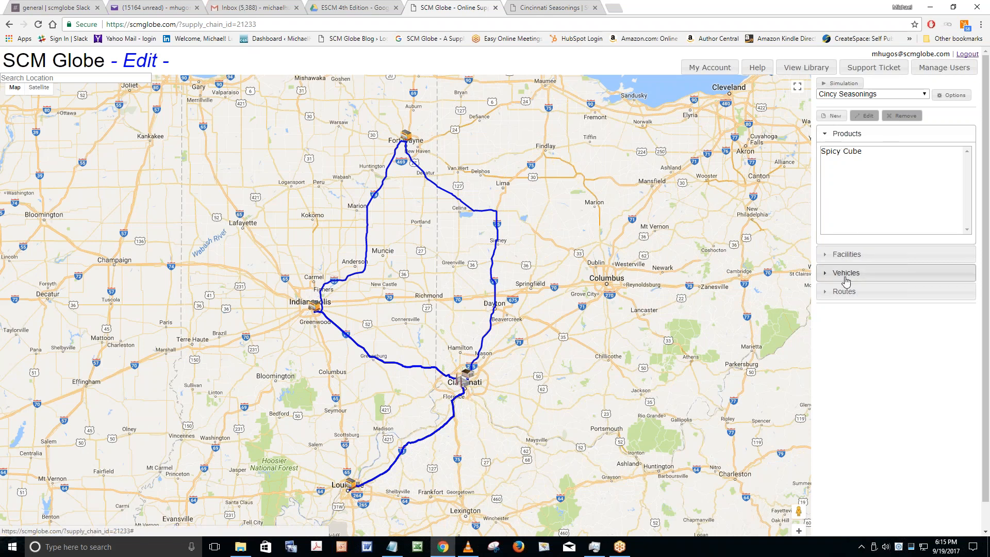
- Look at the Spicy Cube product's price, weight and size, then close its details
{"action": "double_click", "coordinate": [848, 153]}
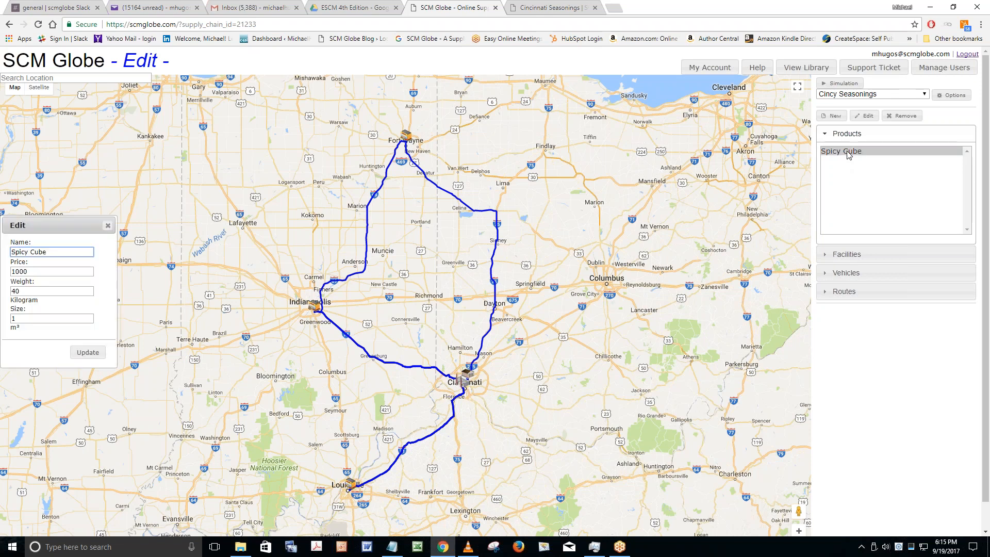
{"action": "left_click_drag", "start_coordinate": [69, 232], "coordinate": [296, 106]}
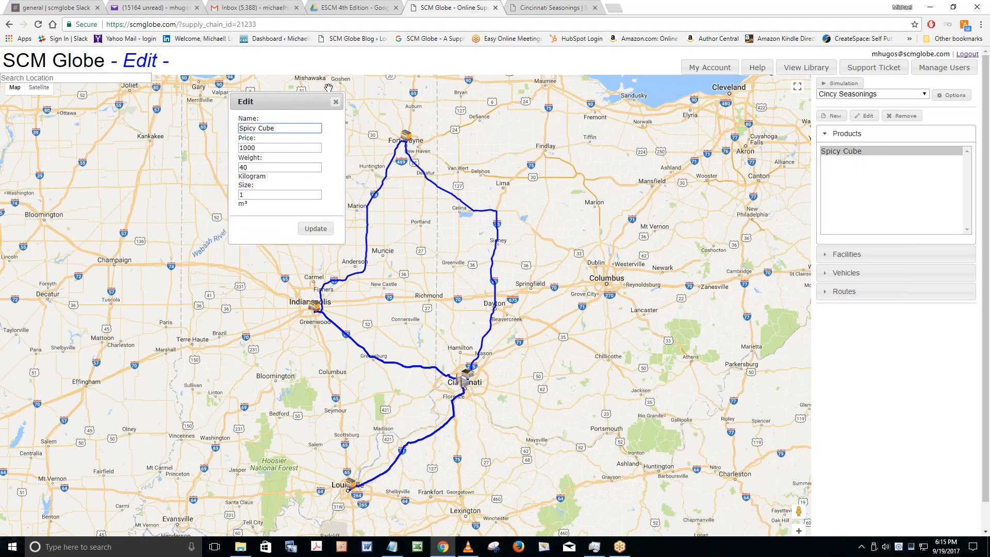
{"action": "left_click", "coordinate": [336, 101]}
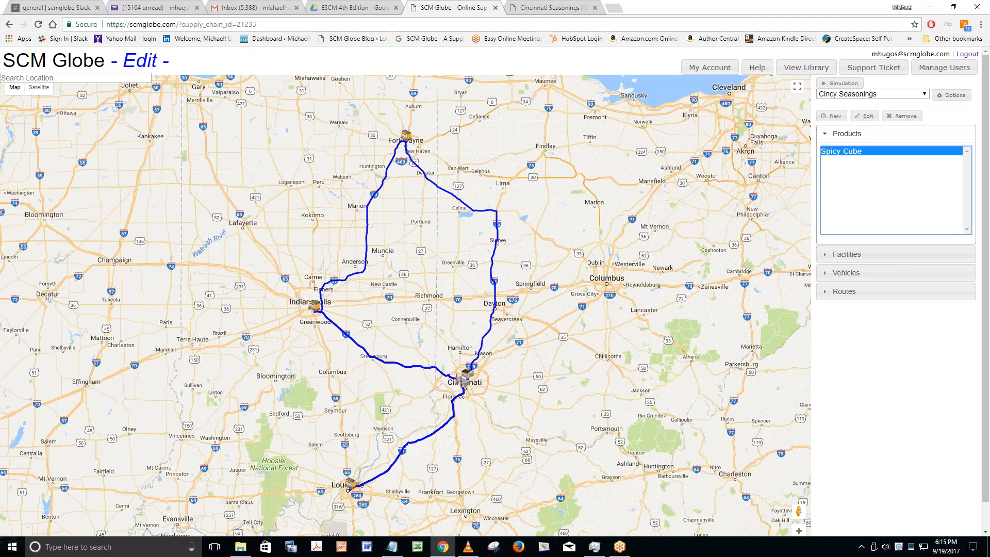
- Examine the facility details of Ft Wayne Store and Seasonings DC, then list the supply chain's vehicles
{"action": "left_click", "coordinate": [861, 258]}
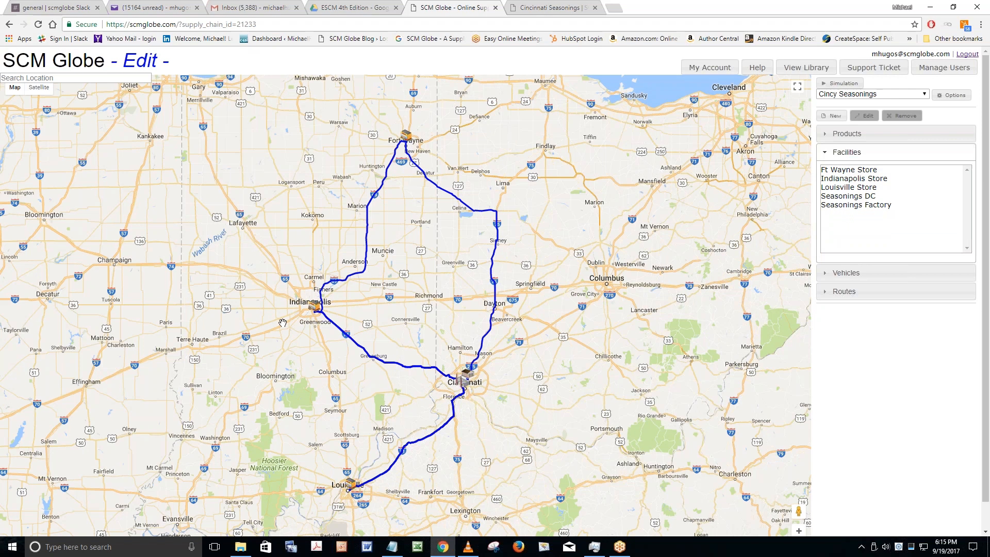
{"action": "double_click", "coordinate": [854, 170]}
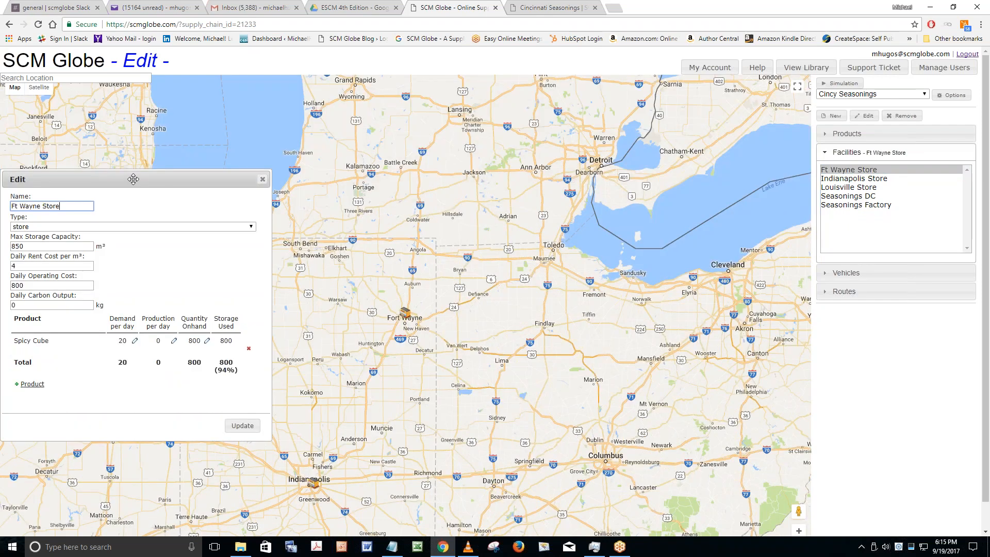
{"action": "left_click_drag", "start_coordinate": [134, 179], "coordinate": [209, 157]}
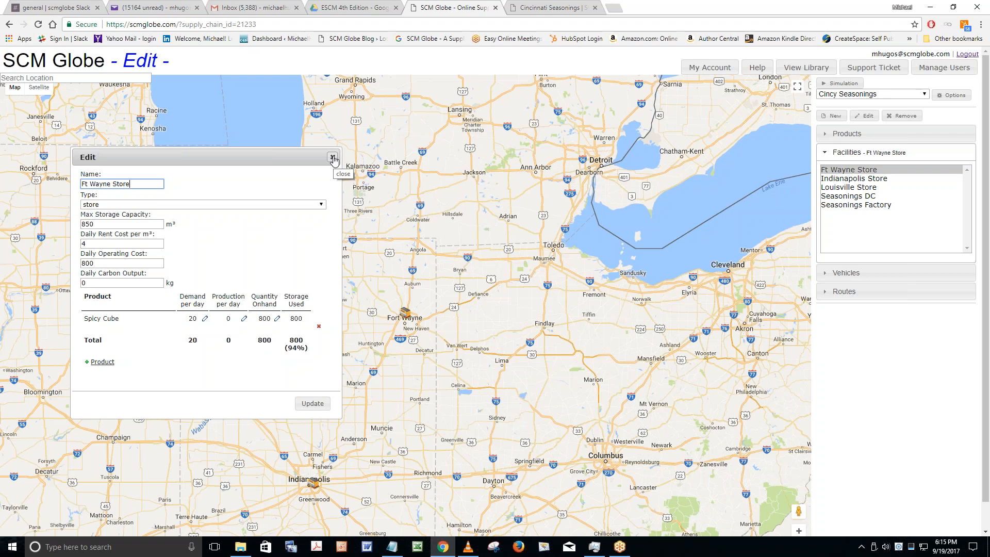
{"action": "left_click", "coordinate": [847, 198]}
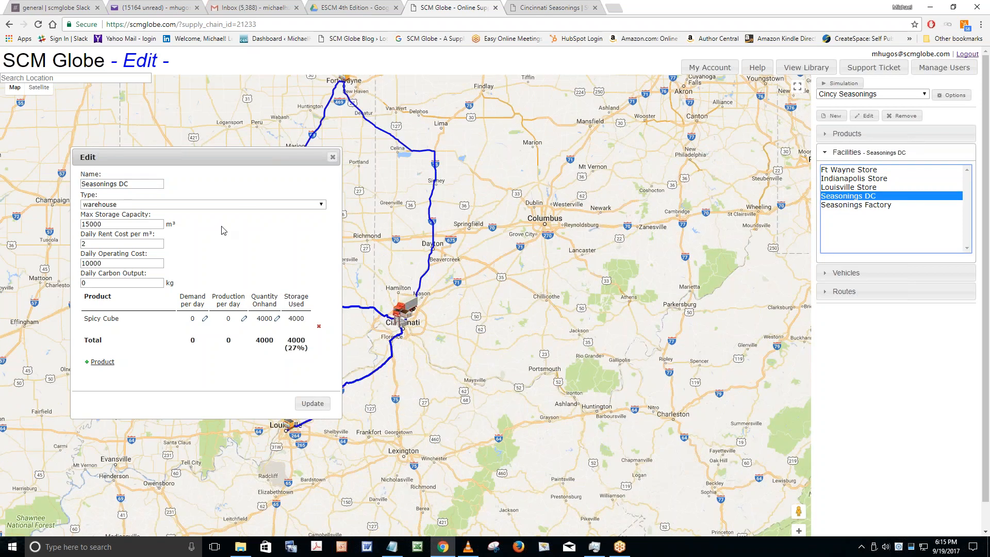
{"action": "left_click", "coordinate": [858, 278]}
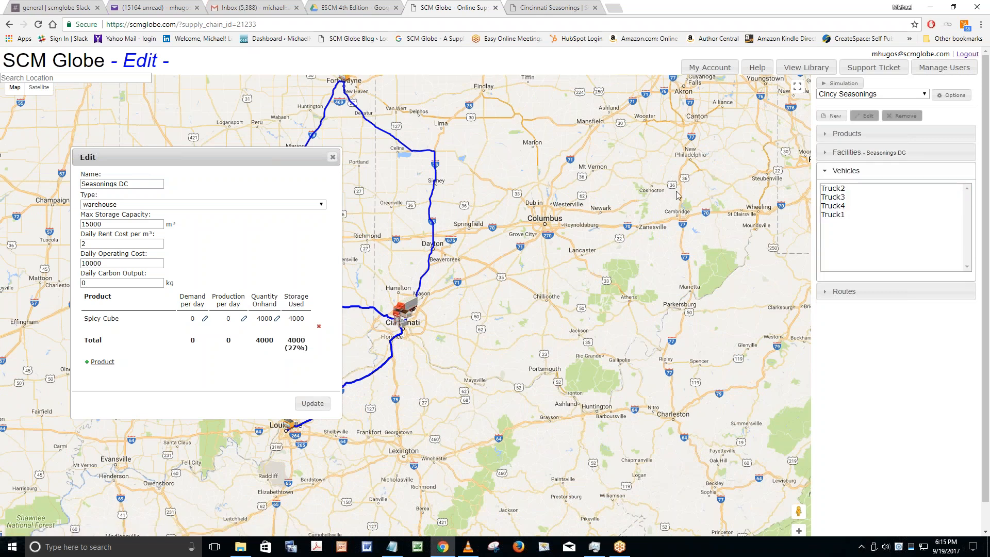
{"action": "left_click_drag", "start_coordinate": [504, 227], "coordinate": [647, 279]}
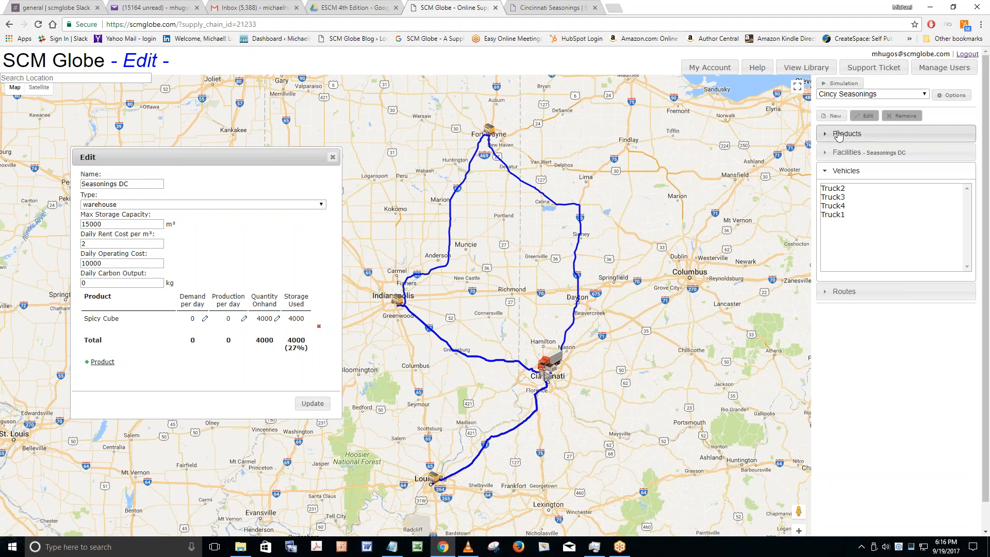
- Return to the facilities and locate Ft Wayne Store and Seasonings DC on the map with their details
{"action": "left_click", "coordinate": [846, 153]}
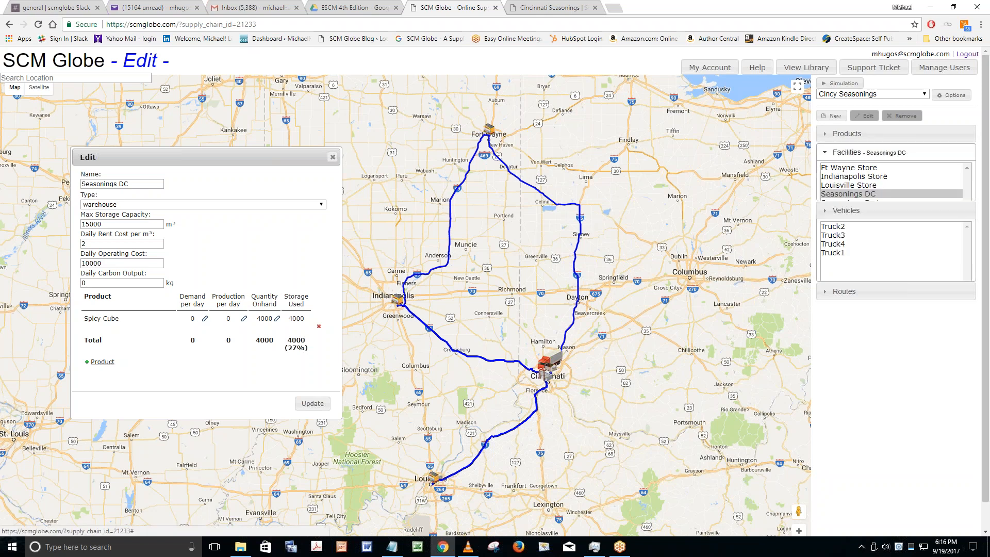
{"action": "left_click", "coordinate": [849, 169]}
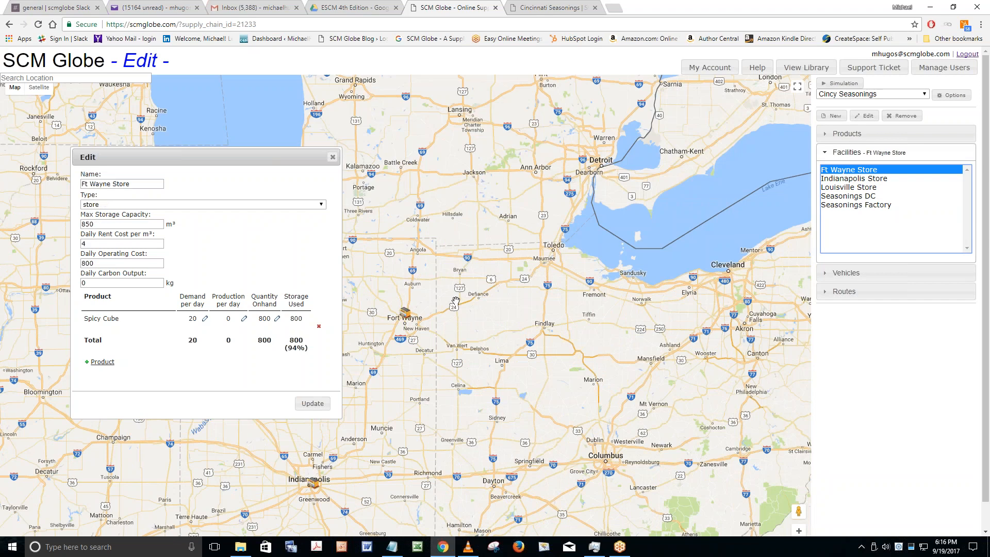
{"action": "left_click_drag", "start_coordinate": [516, 289], "coordinate": [588, 181]}
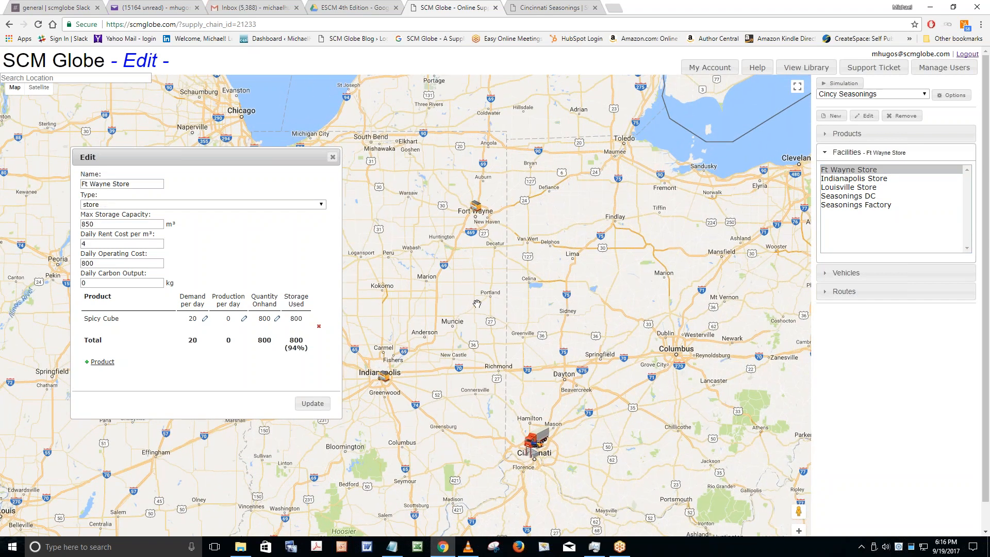
{"action": "left_click", "coordinate": [859, 197]}
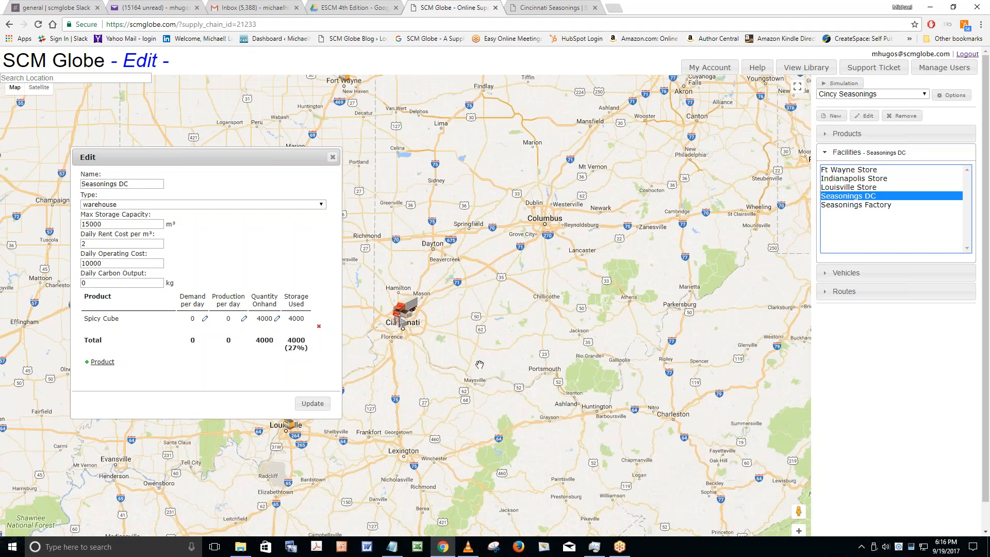
{"action": "left_click_drag", "start_coordinate": [498, 355], "coordinate": [582, 371]}
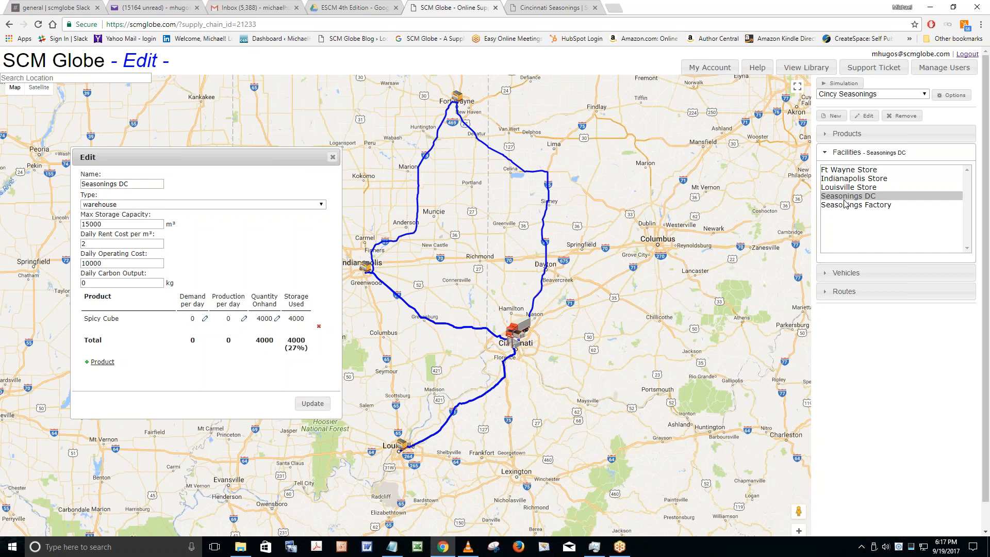
- Open the details of vehicle Truck1 to view its capacity, speed, operating cost and departure delay
{"action": "left_click", "coordinate": [853, 274]}
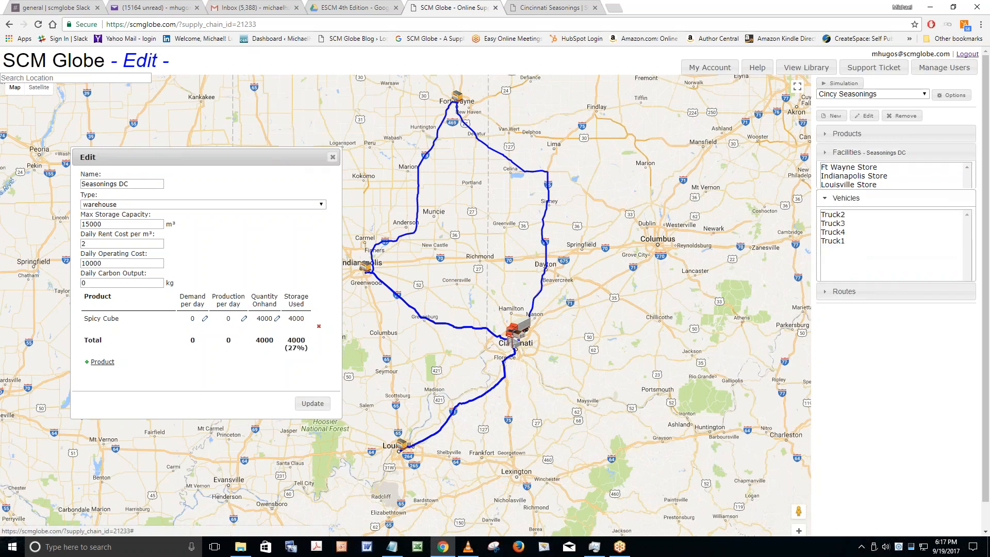
{"action": "left_click", "coordinate": [836, 217]}
{"action": "double_click", "coordinate": [835, 217]}
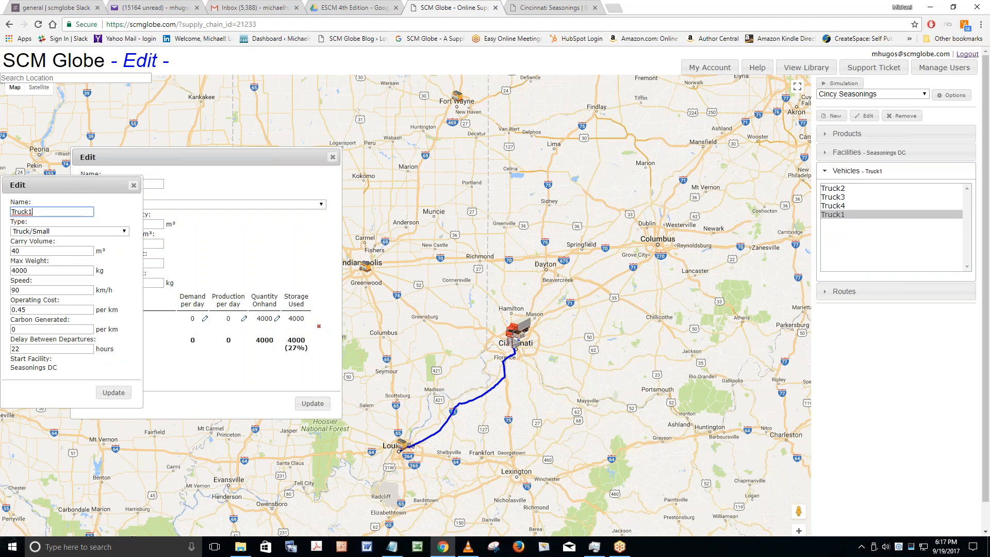
- Open the Cincy - Louisville route of Truck1 and check its Spicy Cube drop quantity and carry volume
{"action": "left_click", "coordinate": [856, 292]}
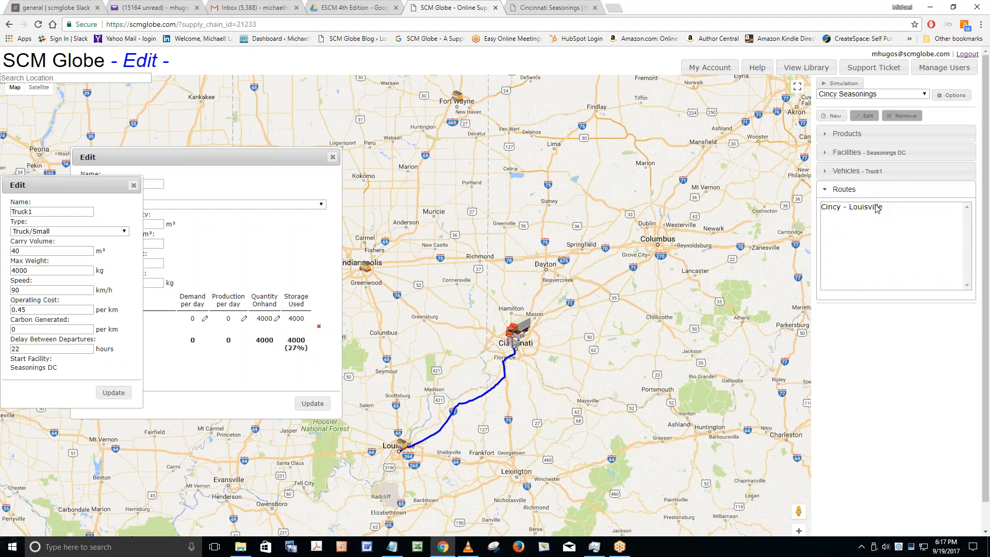
{"action": "left_click", "coordinate": [873, 210]}
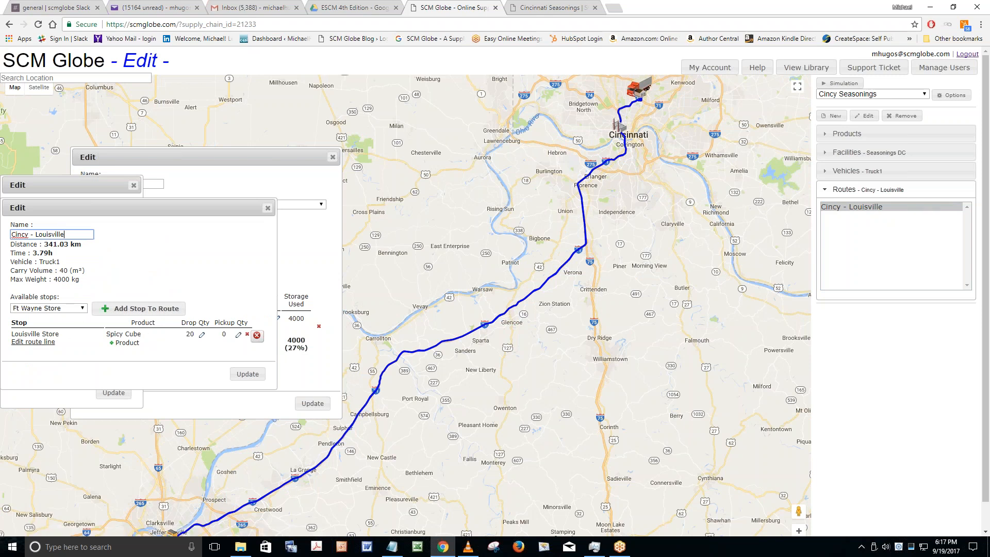
{"action": "left_click_drag", "start_coordinate": [206, 207], "coordinate": [468, 70]}
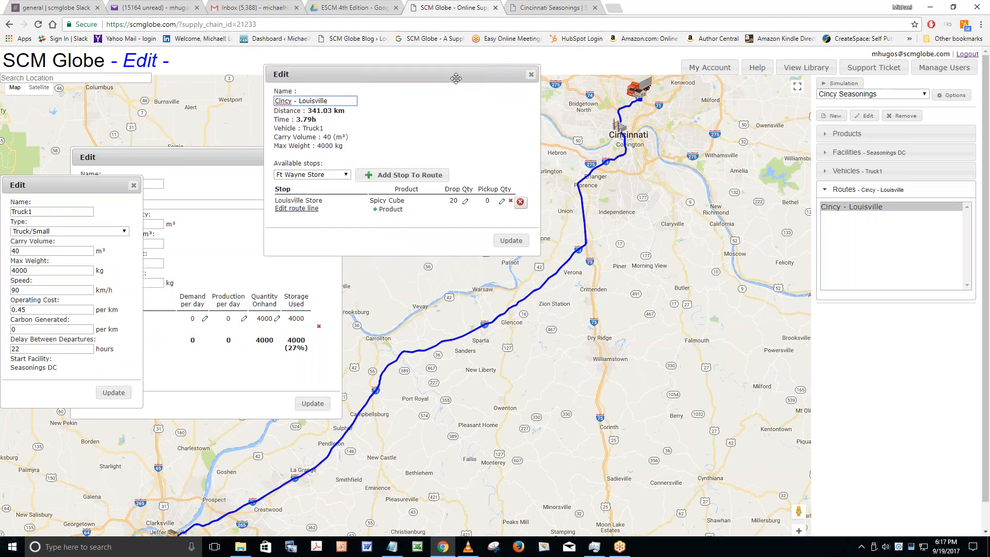
{"action": "left_click", "coordinate": [465, 201]}
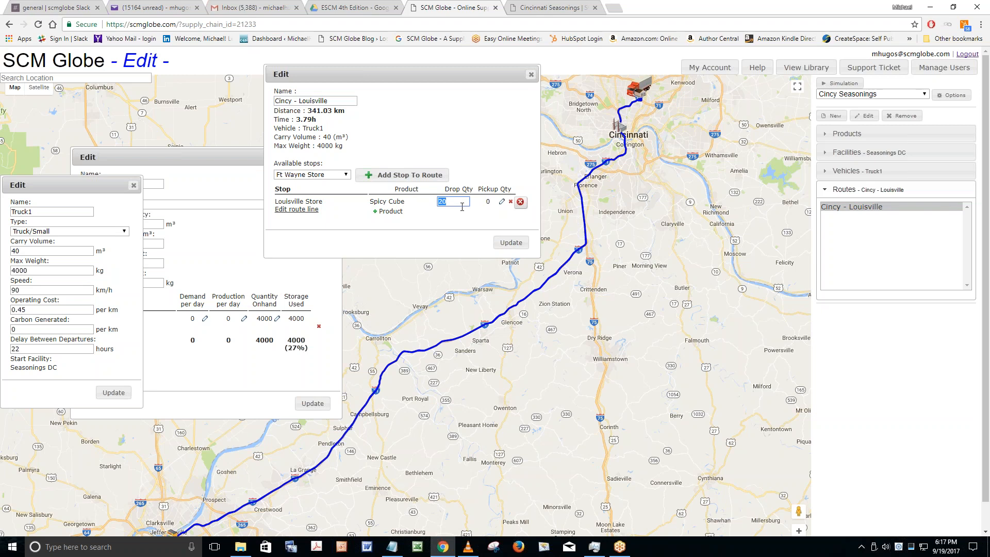
{"action": "left_click", "coordinate": [459, 221]}
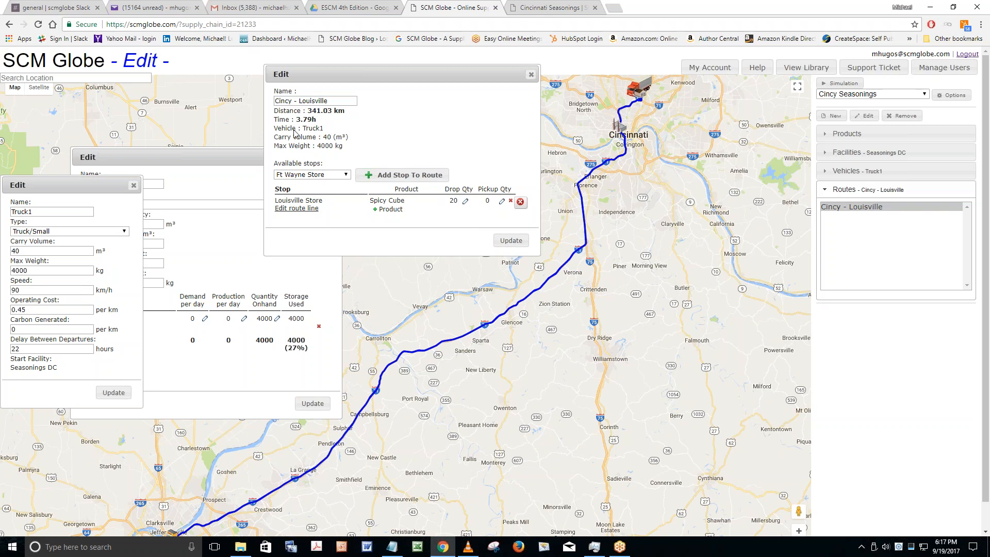
{"action": "double_click", "coordinate": [328, 138]}
- Reopen the Spicy Cube product details, check the size and place them beside the route details
{"action": "left_click", "coordinate": [869, 140]}
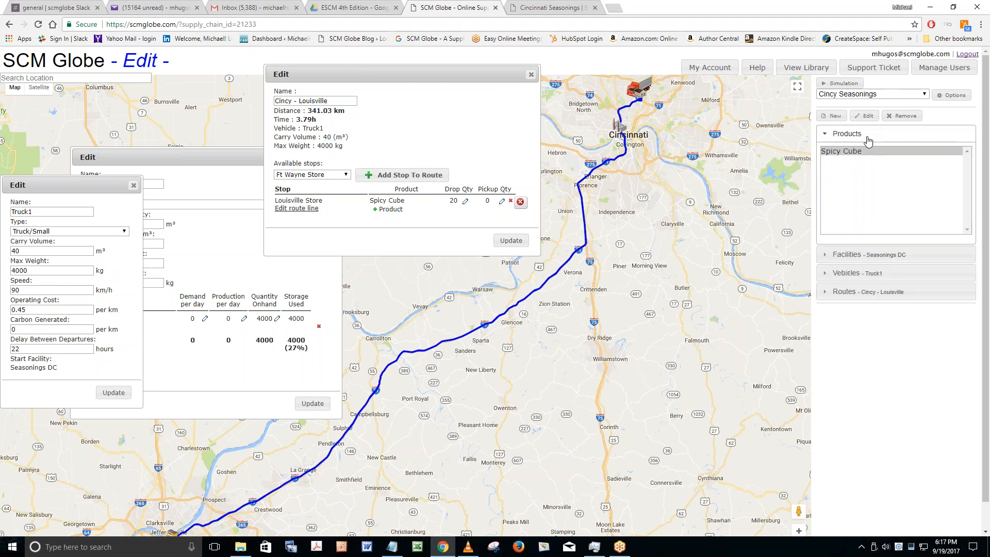
{"action": "double_click", "coordinate": [868, 153]}
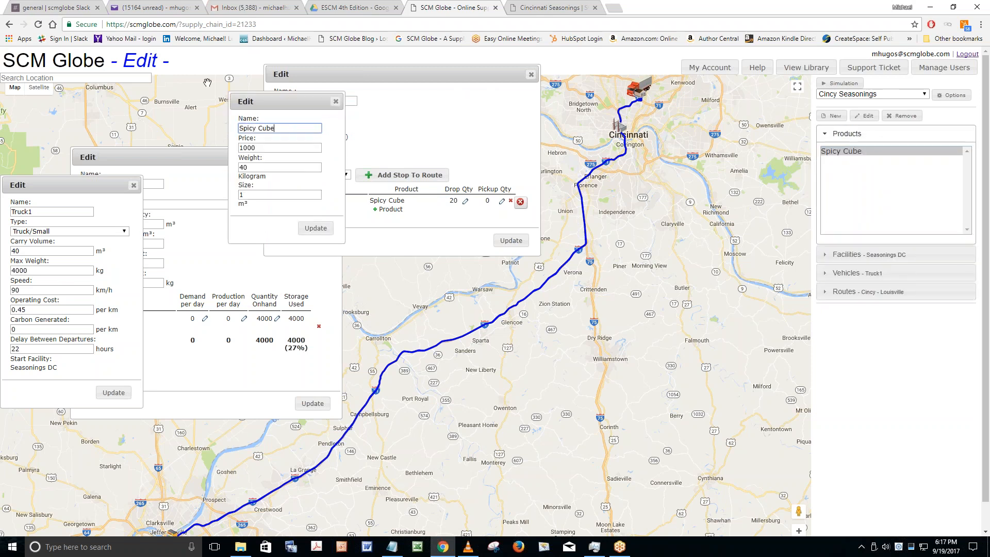
{"action": "double_click", "coordinate": [255, 193]}
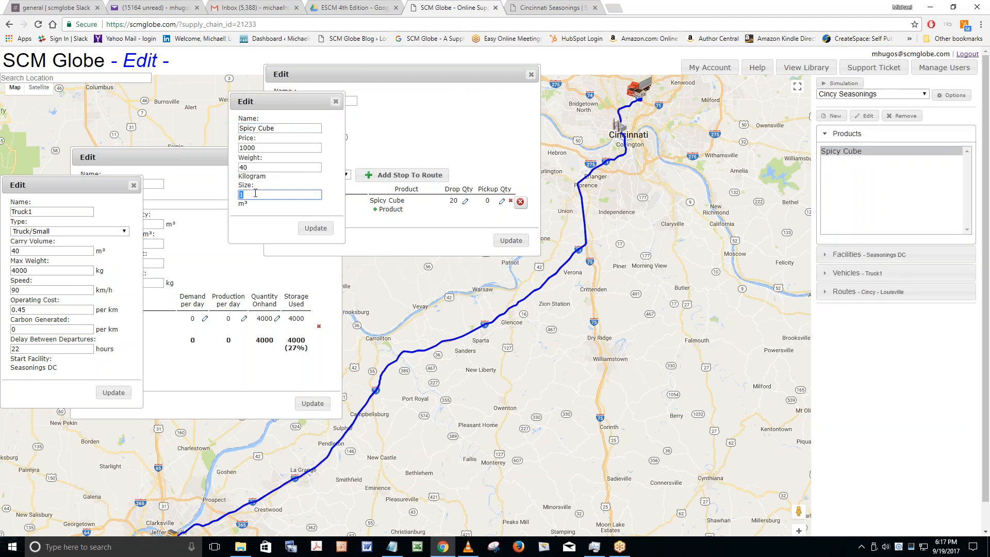
{"action": "left_click", "coordinate": [255, 195]}
{"action": "left_click_drag", "start_coordinate": [299, 105], "coordinate": [220, 78]}
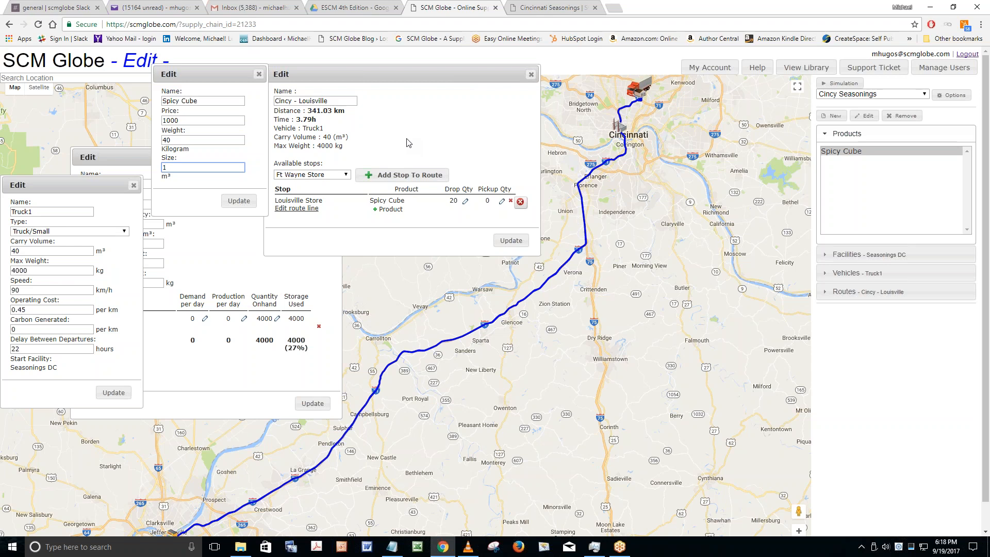
- Set the Spicy Cube drop quantity at Louisville Store to 30, update the route and close the product details
{"action": "left_click", "coordinate": [454, 203]}
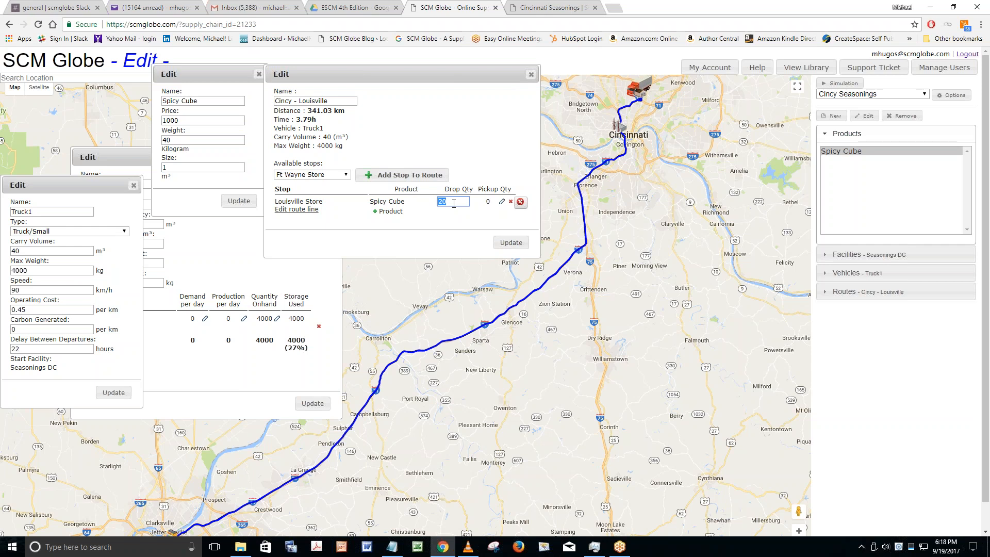
{"action": "type", "text": "30"}
{"action": "key", "text": "Return"}
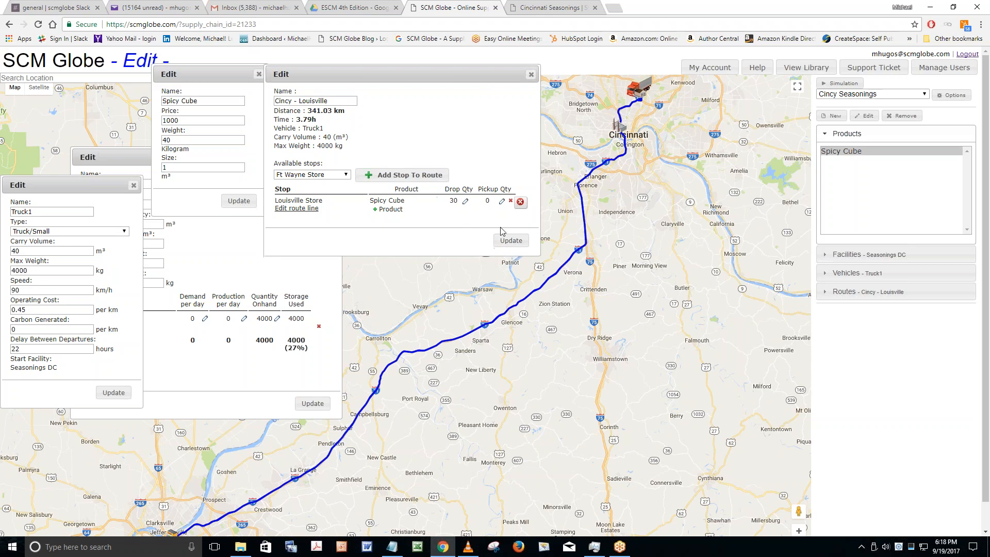
{"action": "left_click", "coordinate": [510, 240]}
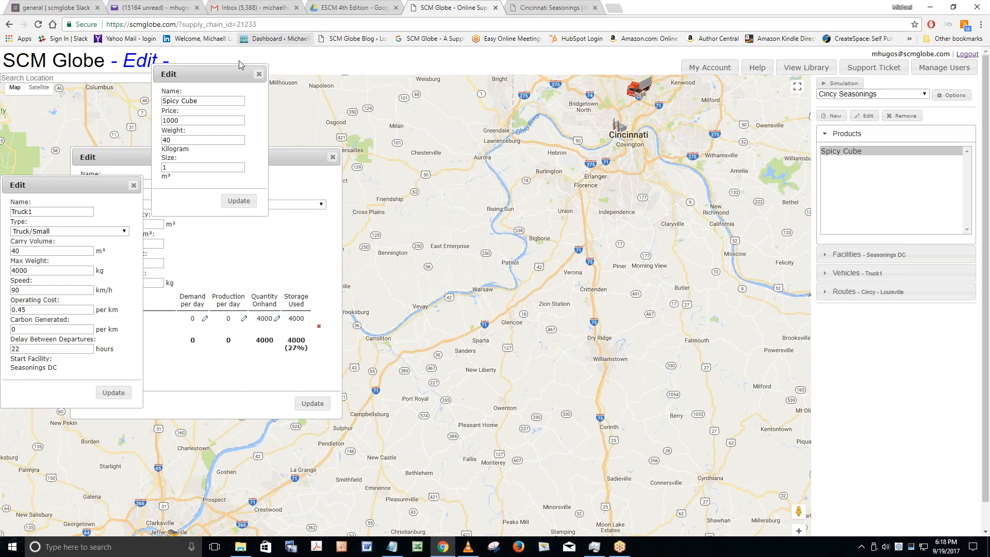
{"action": "left_click", "coordinate": [258, 75]}
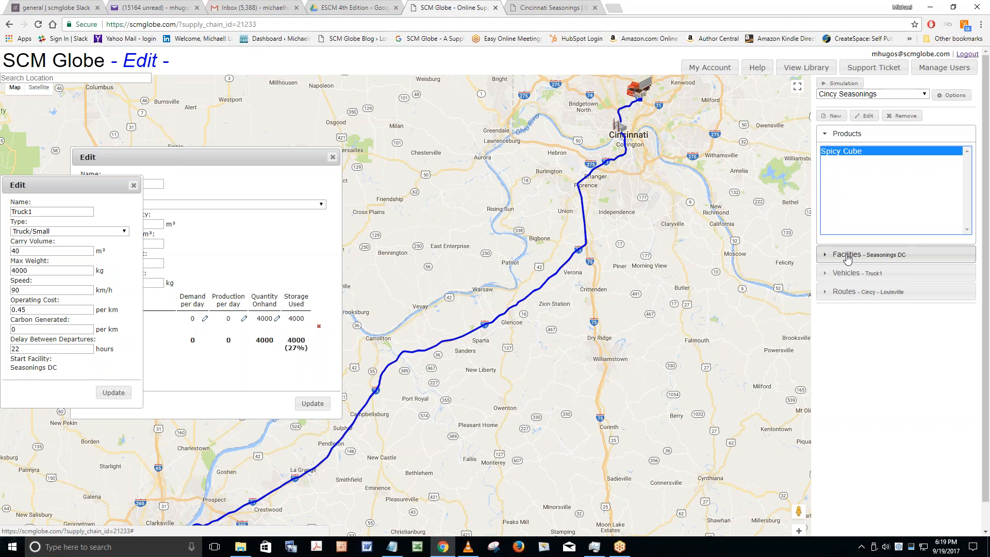
- Switch to the SCM Globe blog and open the Collaborative Supply Chains case study
{"action": "left_click", "coordinate": [547, 10]}
{"action": "mouse_move", "coordinate": [477, 187]}
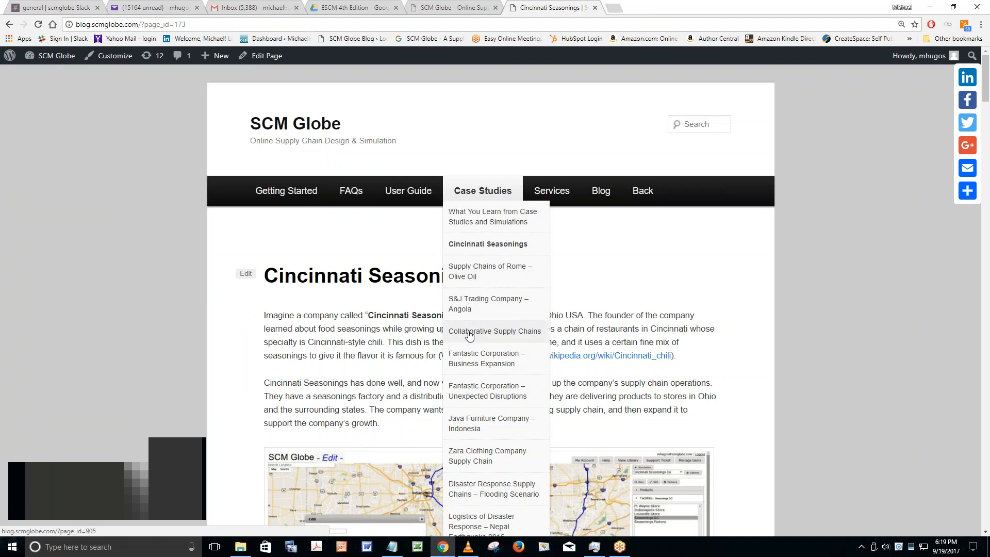
{"action": "left_click", "coordinate": [489, 333]}
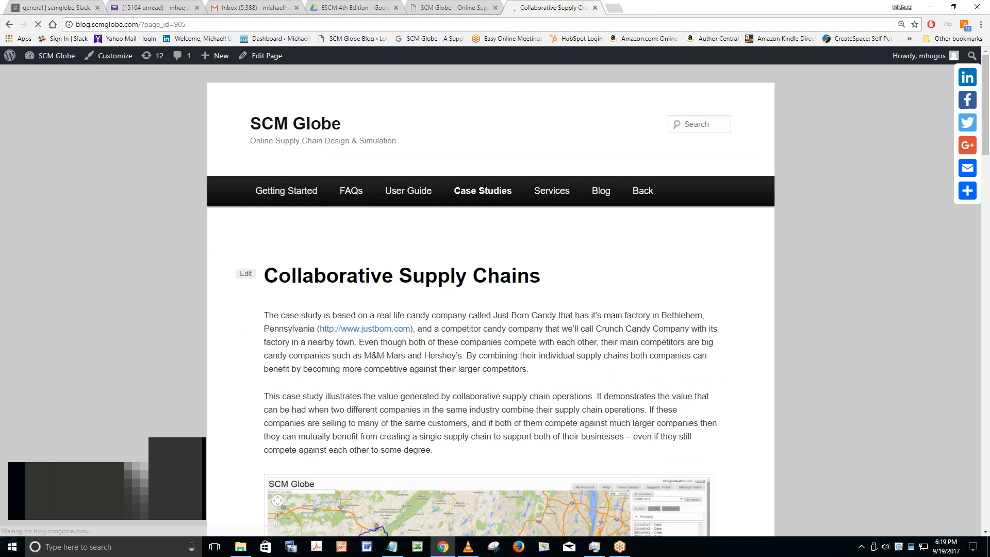
- Read the opening of the Collaborative Supply Chains case study, view its supply chain map enlarged and return to the article
{"action": "scroll", "coordinate": [570, 215], "scroll_direction": "down", "scroll_amount": 3}
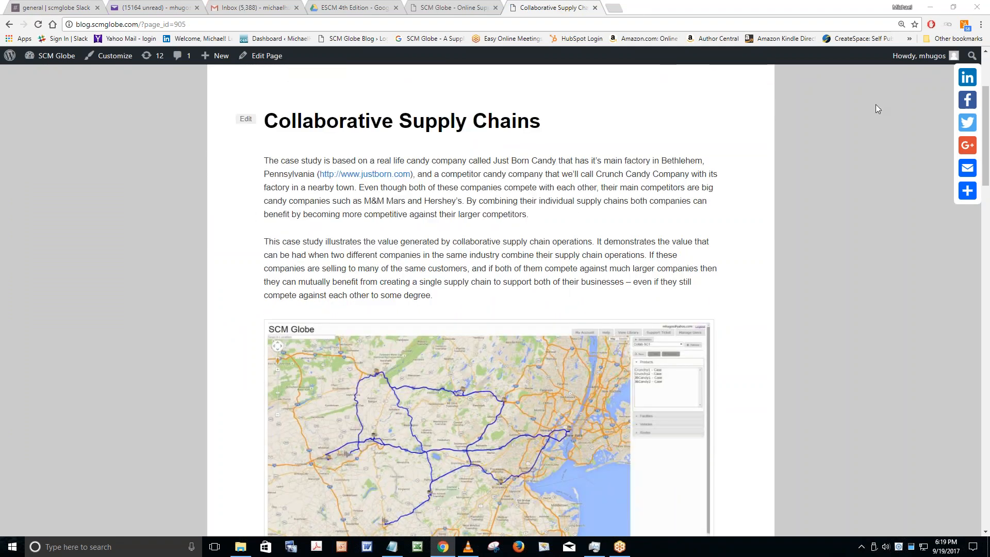
{"action": "scroll", "coordinate": [462, 198], "scroll_direction": "down", "scroll_amount": 2}
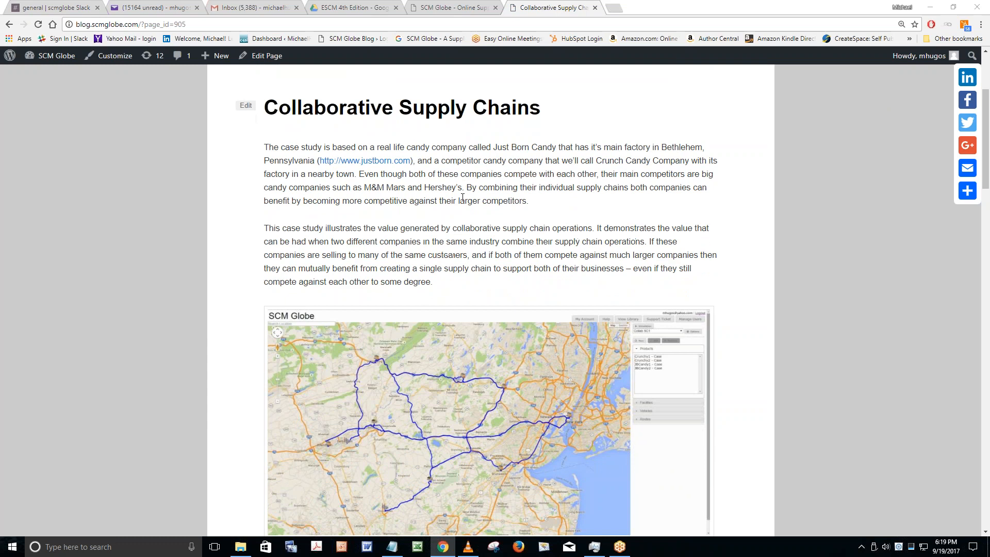
{"action": "scroll", "coordinate": [462, 197], "scroll_direction": "up", "scroll_amount": 1}
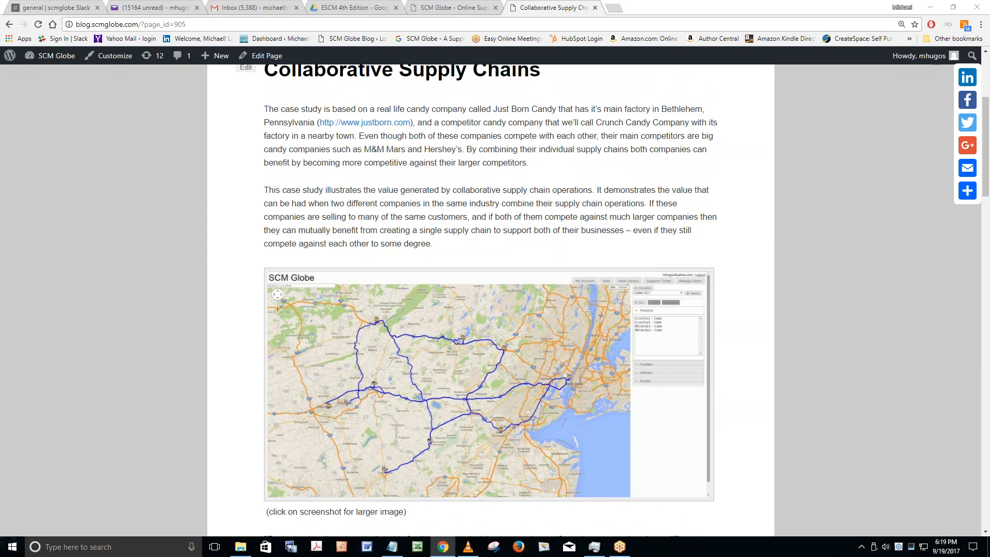
{"action": "left_click", "coordinate": [451, 390]}
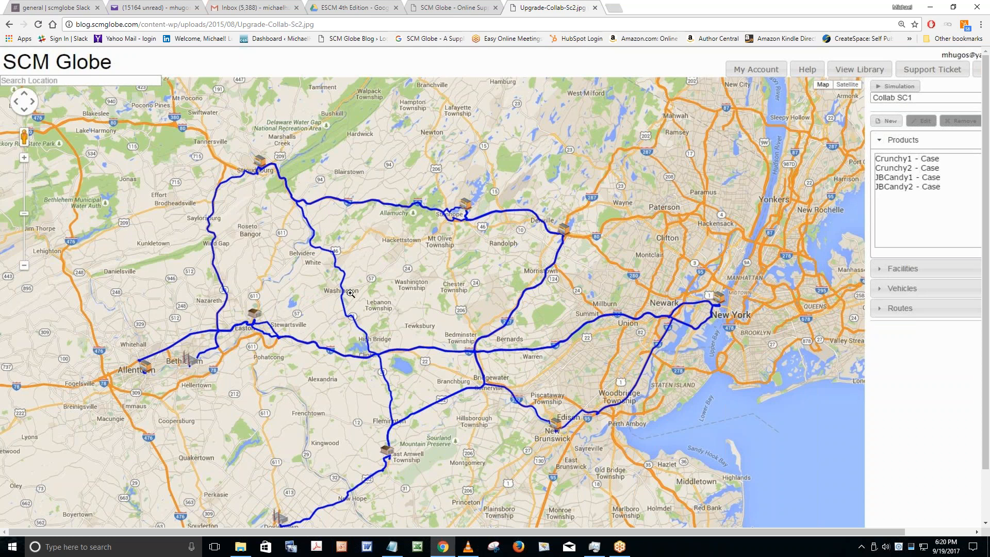
{"action": "left_click", "coordinate": [181, 363]}
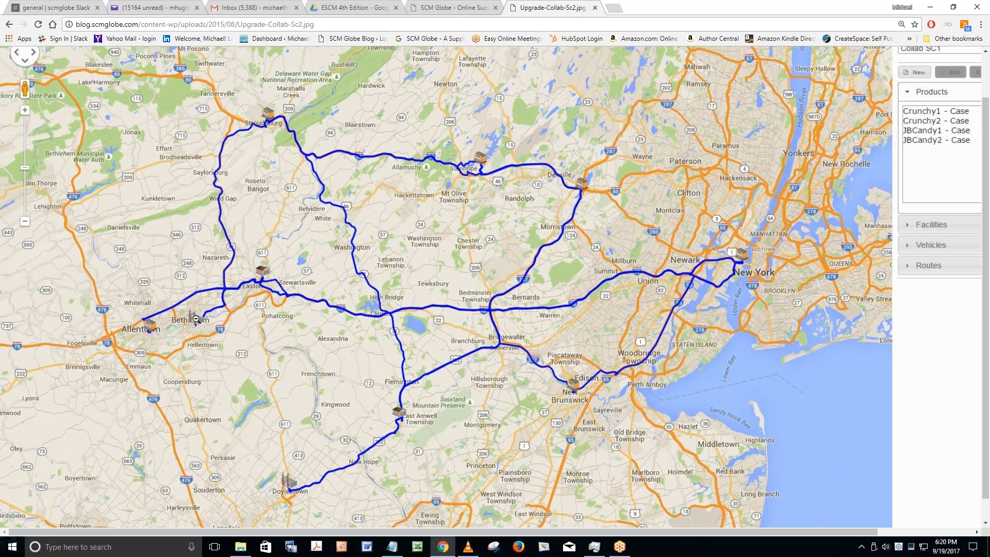
{"action": "left_click", "coordinate": [9, 26]}
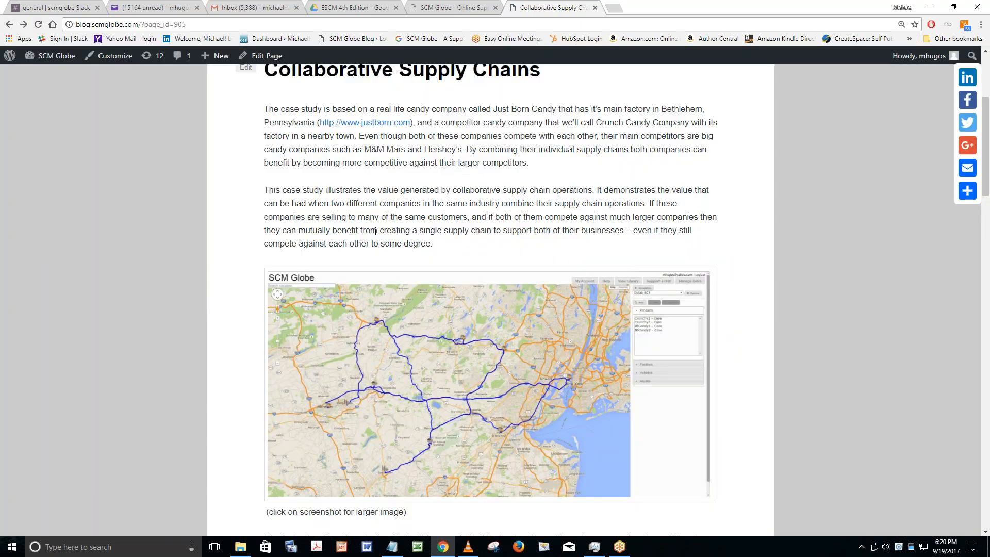
- Read the case study introduction and skim the first, second and third challenges
{"action": "scroll", "coordinate": [442, 400], "scroll_direction": "down", "scroll_amount": 3}
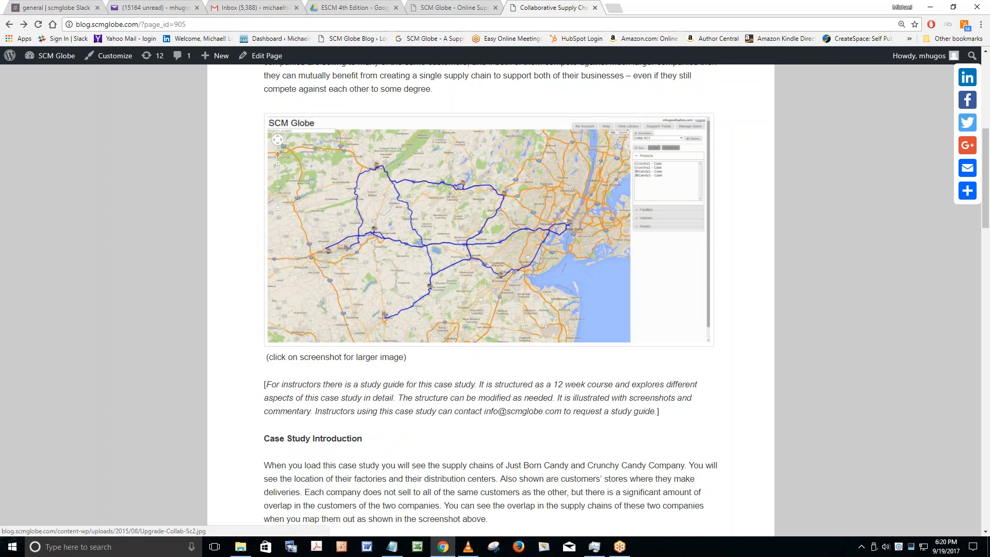
{"action": "scroll", "coordinate": [490, 297], "scroll_direction": "down", "scroll_amount": 6}
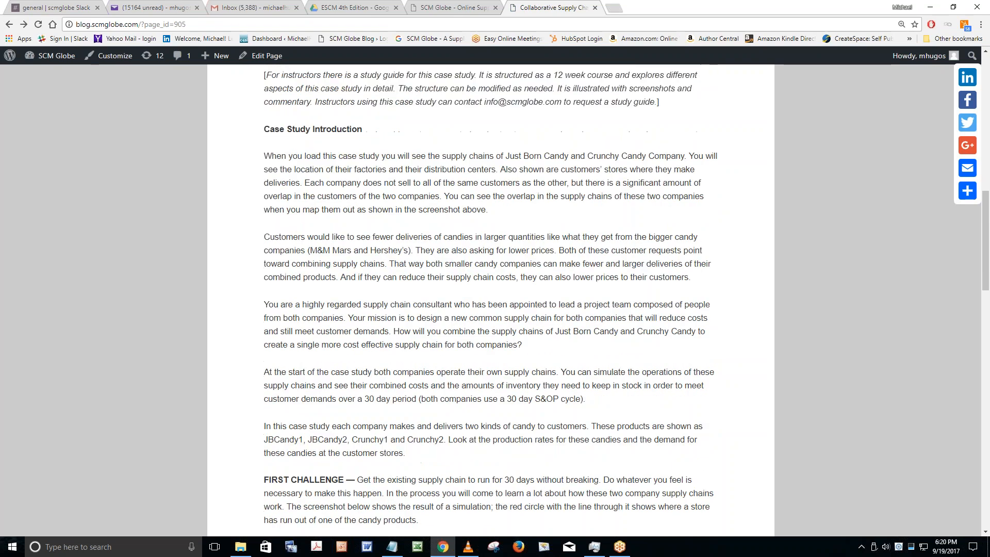
{"action": "scroll", "coordinate": [357, 229], "scroll_direction": "down", "scroll_amount": 4}
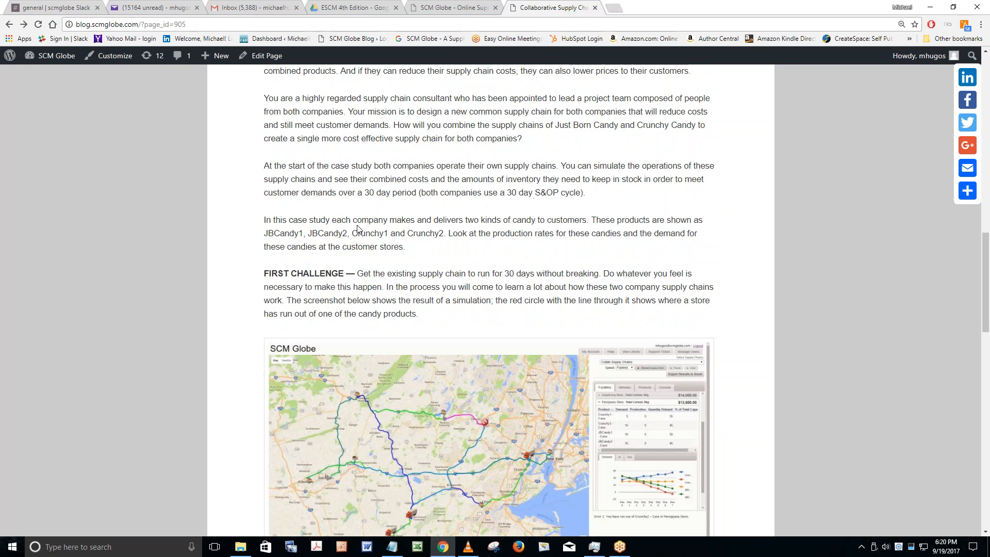
{"action": "scroll", "coordinate": [357, 229], "scroll_direction": "down", "scroll_amount": 2}
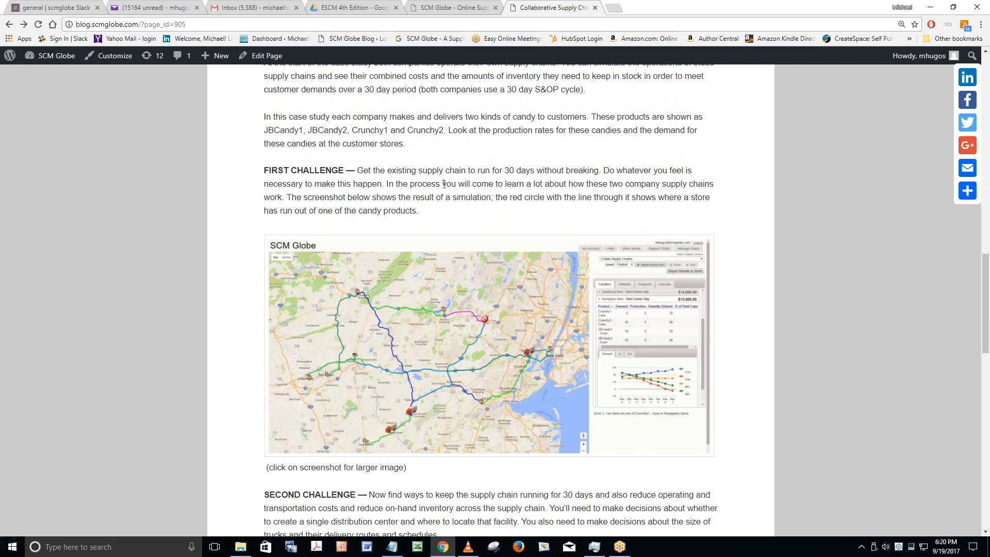
{"action": "scroll", "coordinate": [444, 184], "scroll_direction": "down", "scroll_amount": 5}
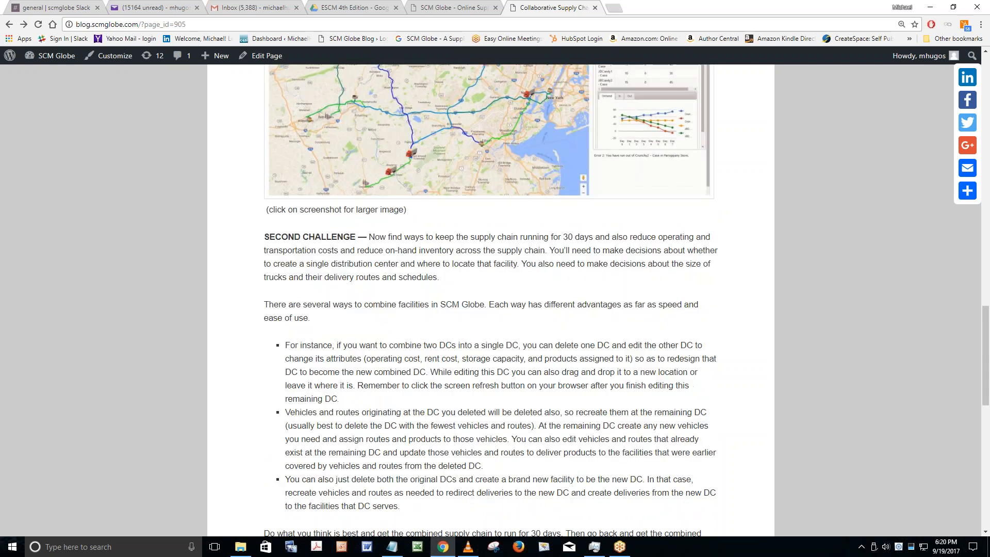
{"action": "scroll", "coordinate": [483, 250], "scroll_direction": "down", "scroll_amount": 5}
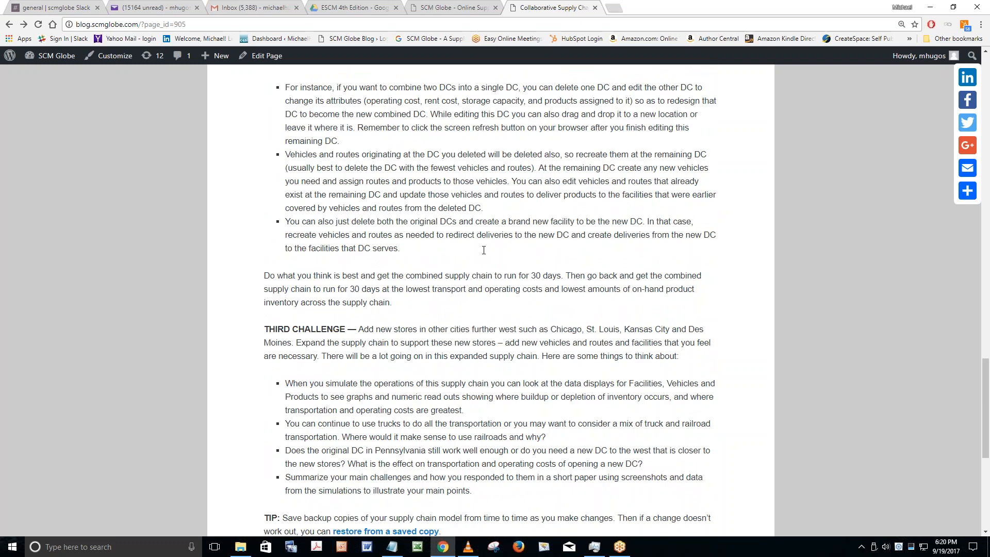
{"action": "scroll", "coordinate": [483, 250], "scroll_direction": "up", "scroll_amount": 15}
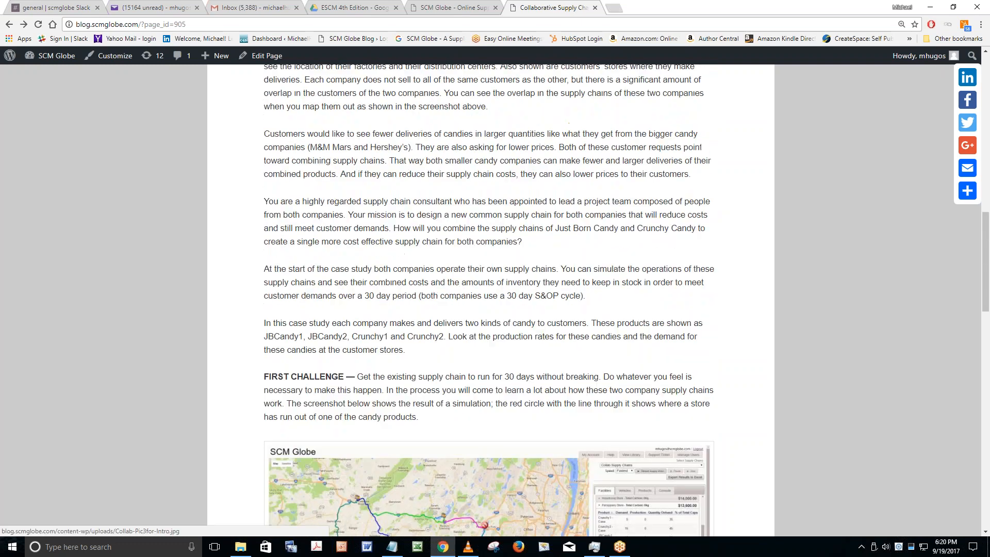
- Review the second and third challenges through to the footnotes, and return to the start of the case study
{"action": "scroll", "coordinate": [484, 250], "scroll_direction": "down", "scroll_amount": 4}
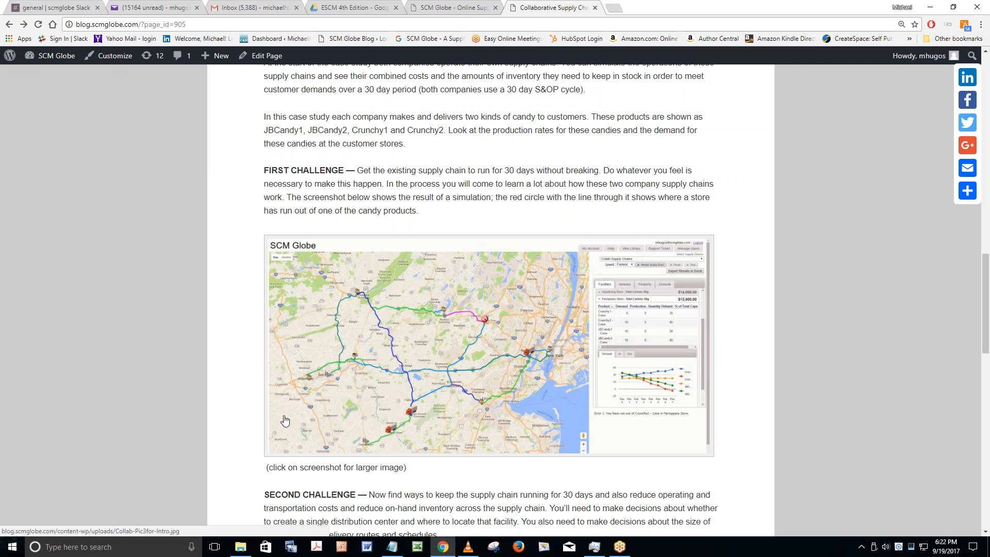
{"action": "scroll", "coordinate": [286, 416], "scroll_direction": "down", "scroll_amount": 3}
{"action": "scroll", "coordinate": [286, 417], "scroll_direction": "down", "scroll_amount": 6}
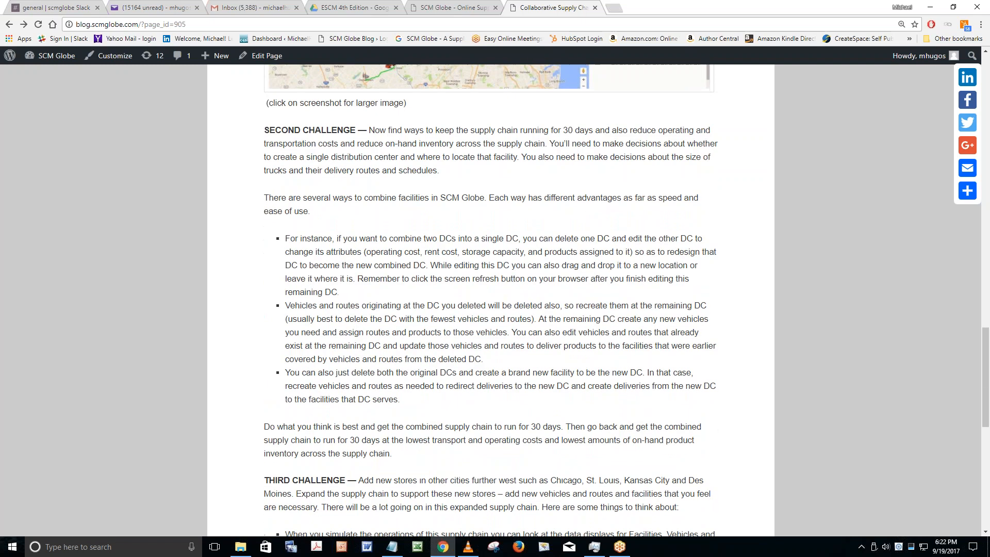
{"action": "scroll", "coordinate": [490, 299], "scroll_direction": "down", "scroll_amount": 3}
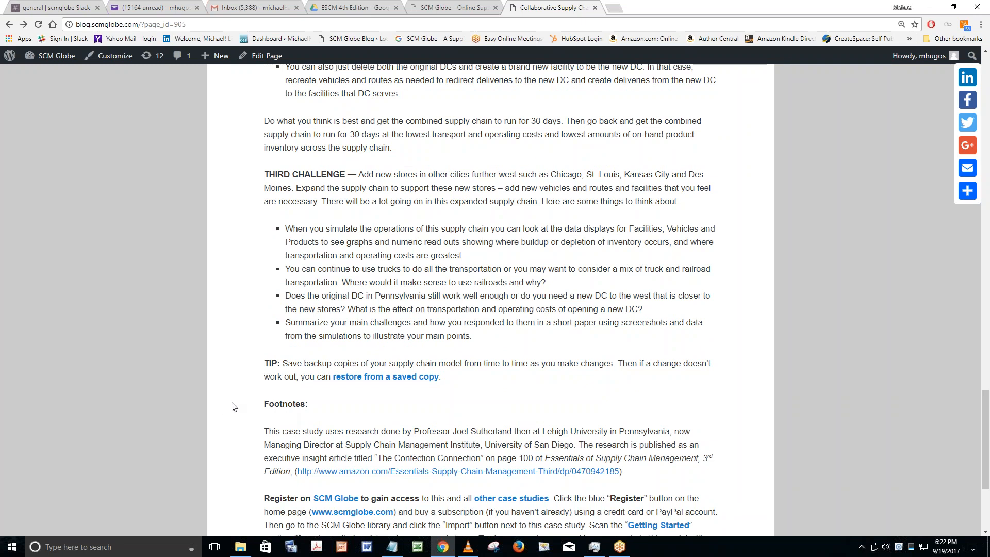
{"action": "scroll", "coordinate": [247, 406], "scroll_direction": "up", "scroll_amount": 11}
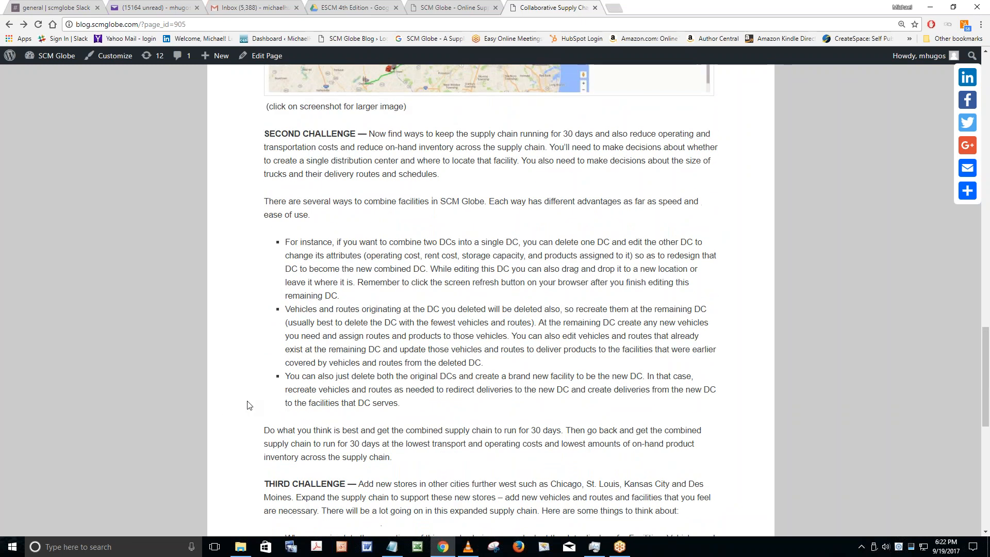
{"action": "scroll", "coordinate": [248, 405], "scroll_direction": "up", "scroll_amount": 10}
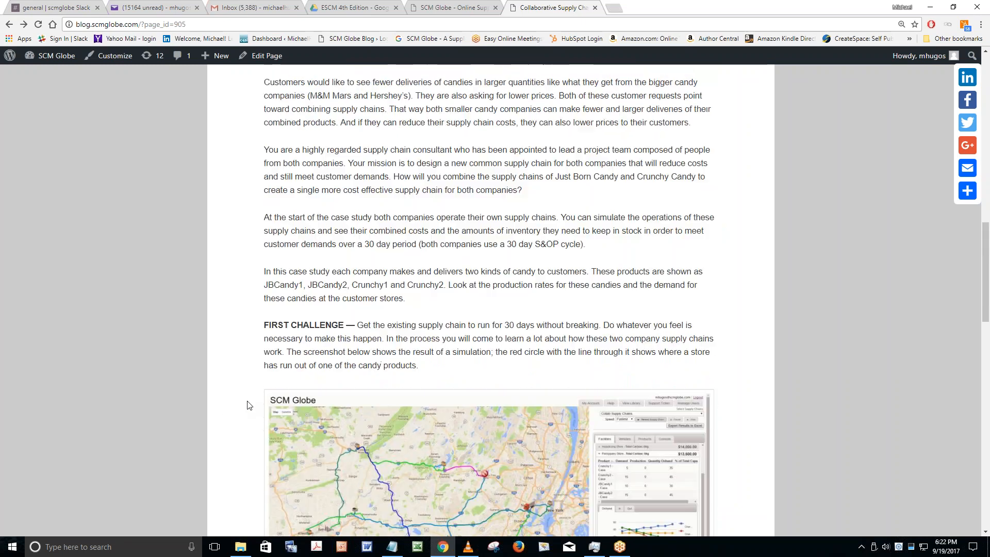
{"action": "scroll", "coordinate": [248, 405], "scroll_direction": "up", "scroll_amount": 6}
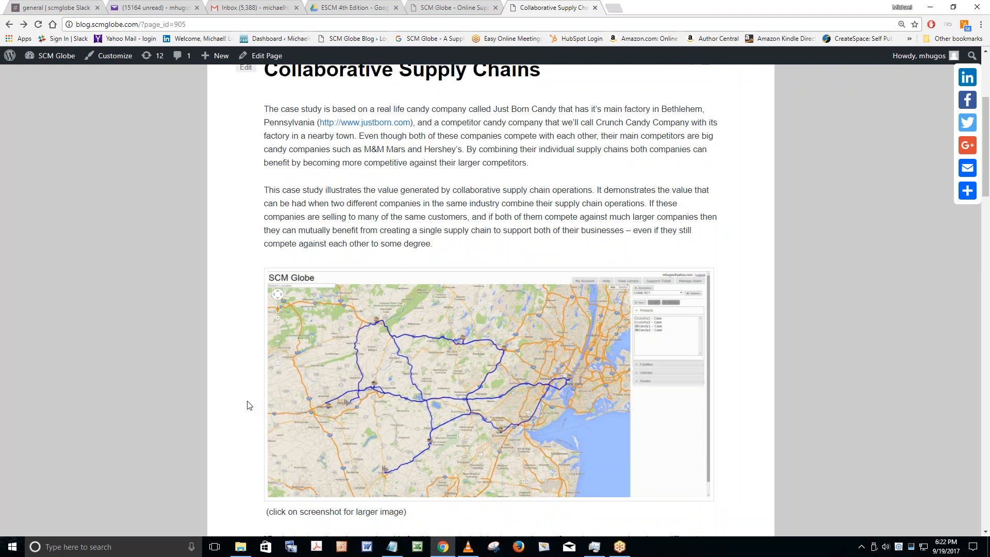
{"action": "scroll", "coordinate": [248, 406], "scroll_direction": "up", "scroll_amount": 4}
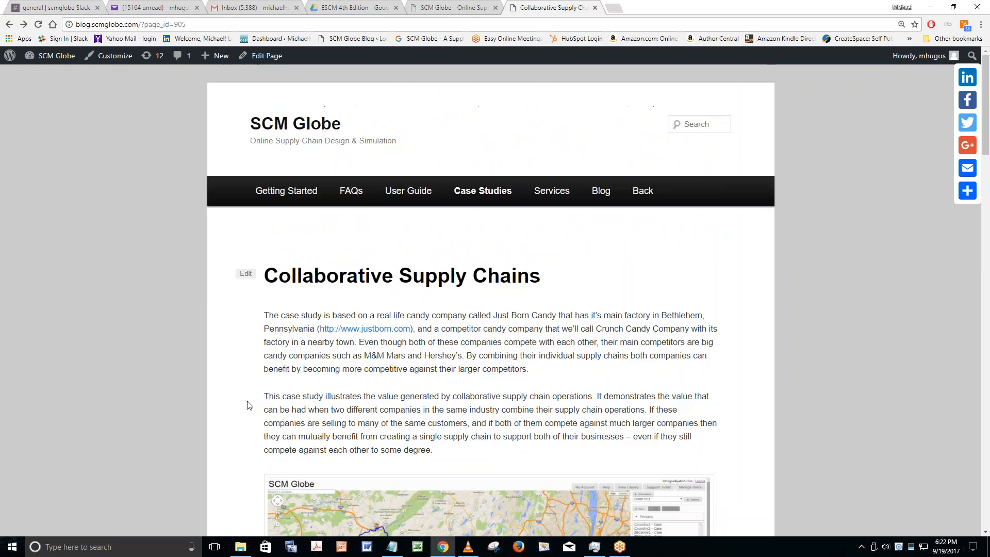
- Switch back to the Cincy Seasonings model, move the Truck1 details aside and close the Seasonings DC details
{"action": "left_click", "coordinate": [439, 7]}
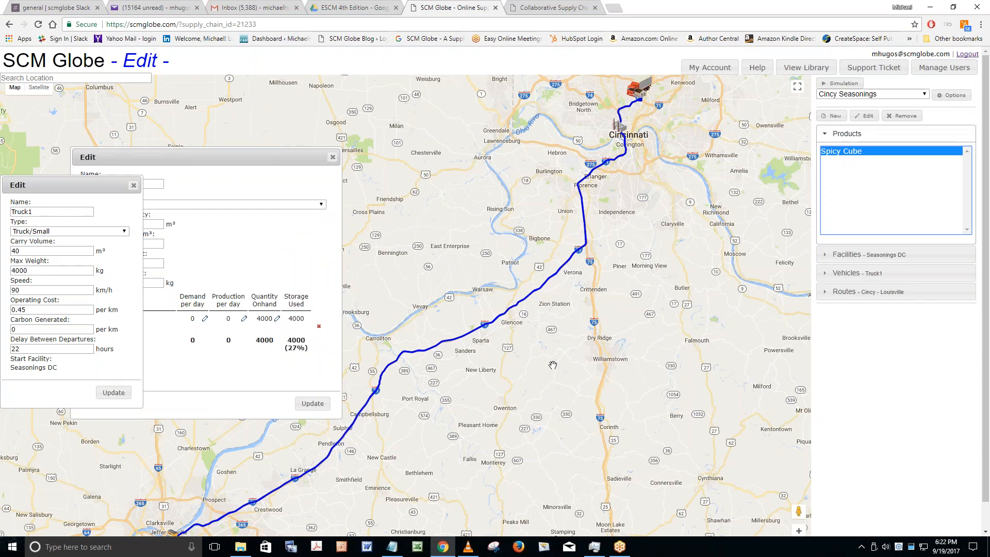
{"action": "left_click_drag", "start_coordinate": [53, 179], "coordinate": [427, 35]}
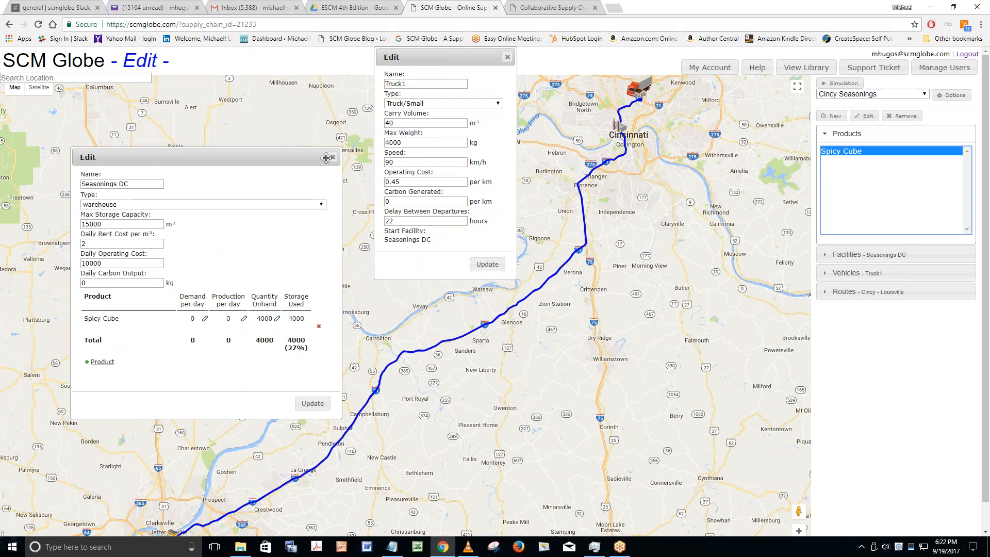
{"action": "left_click", "coordinate": [333, 157]}
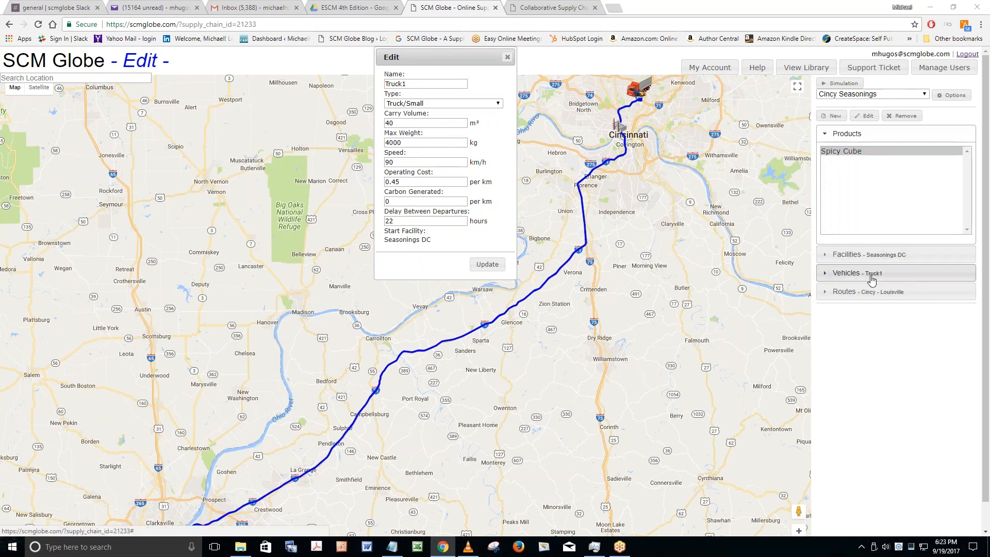
- Open the details of Seasonings DC, its vehicle Truck1 and the Cincy - Louisville route
{"action": "left_click", "coordinate": [871, 256]}
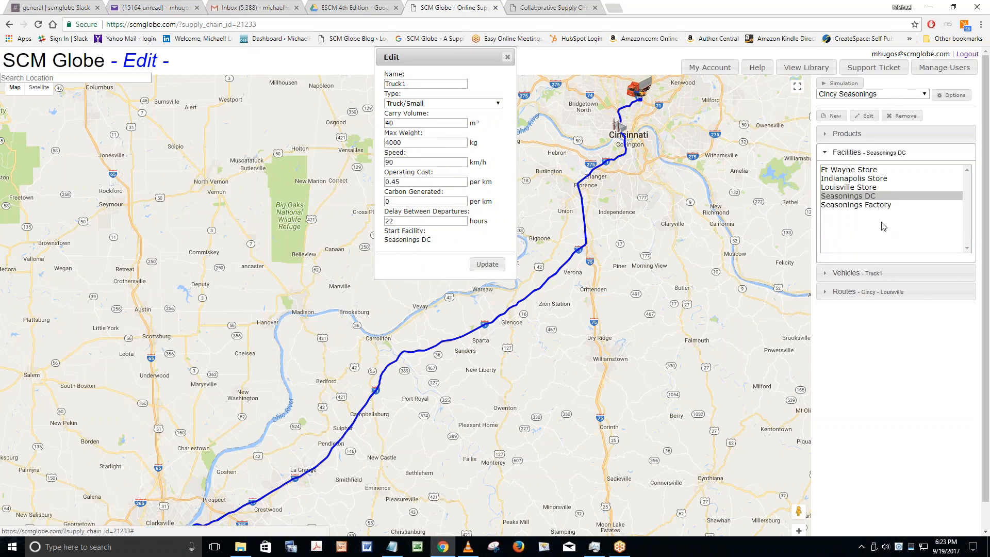
{"action": "left_click", "coordinate": [870, 196]}
{"action": "left_click", "coordinate": [867, 272]}
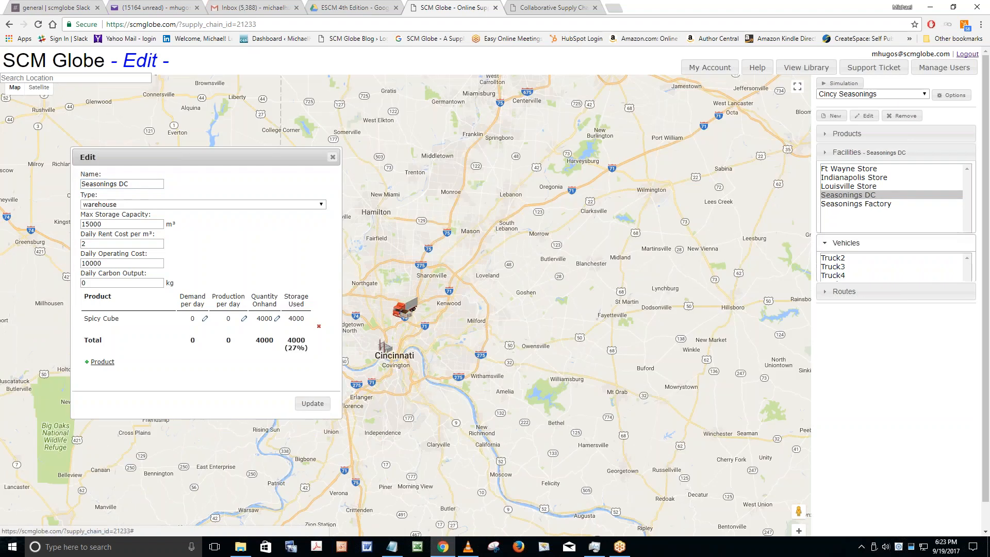
{"action": "left_click", "coordinate": [833, 216]}
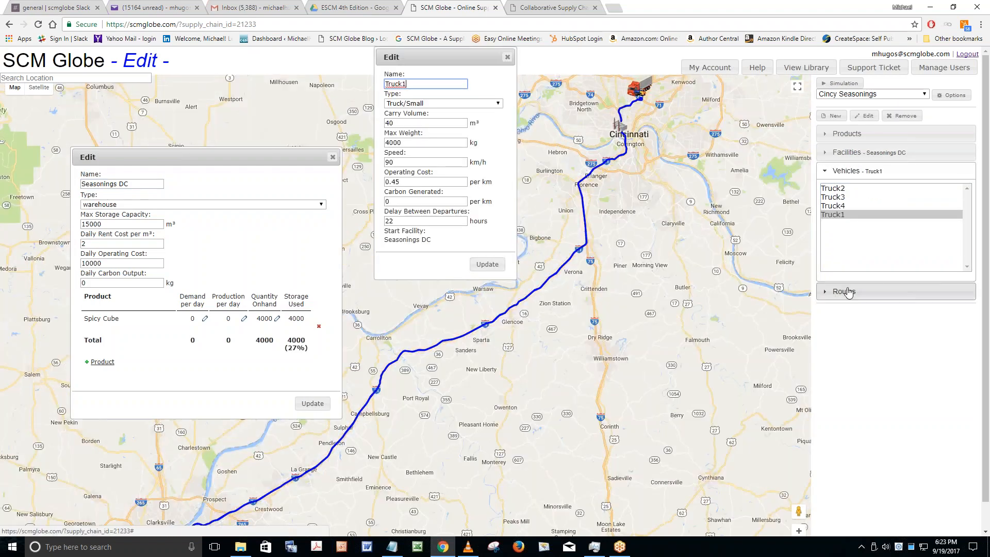
{"action": "left_click", "coordinate": [844, 291]}
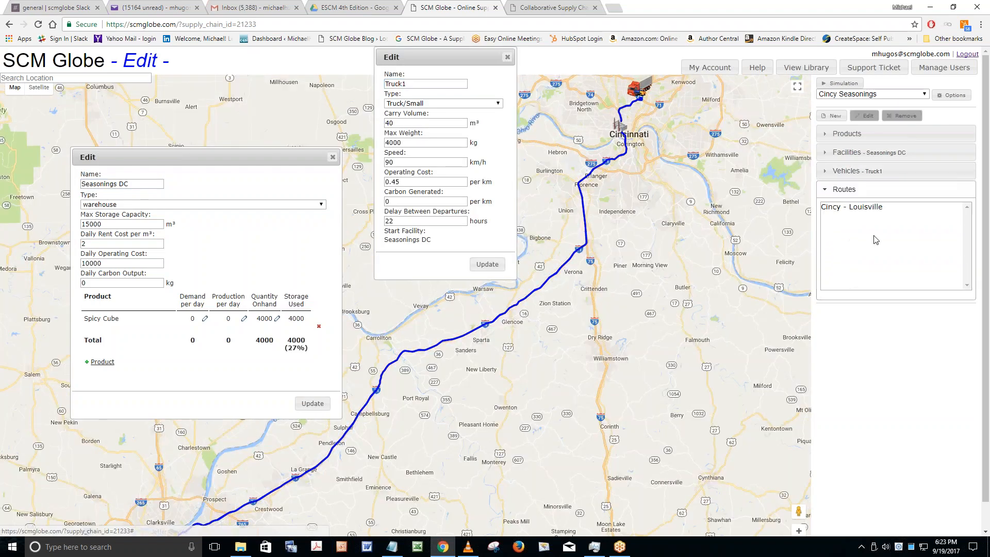
{"action": "left_click", "coordinate": [866, 208]}
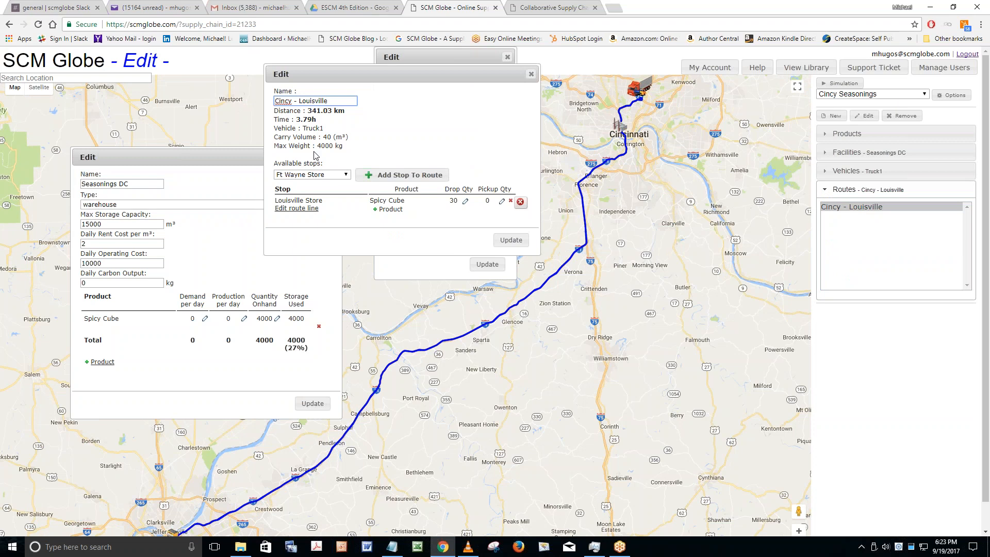
- Close the Seasonings DC details, place the route details beside Truck1's and check the Spicy Cube drop quantity at Louisville Store
{"action": "left_click_drag", "start_coordinate": [149, 162], "coordinate": [79, 105]}
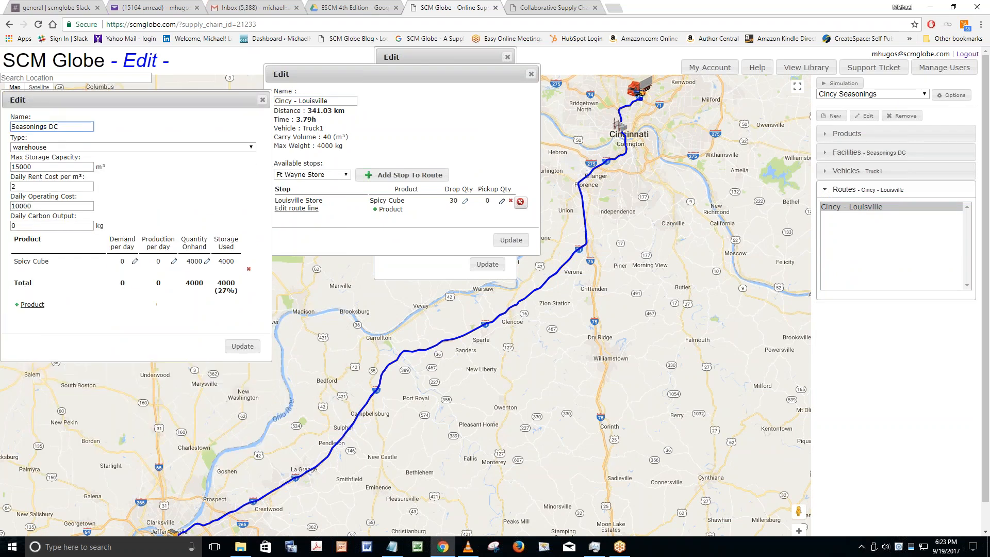
{"action": "left_click", "coordinate": [263, 100]}
{"action": "left_click_drag", "start_coordinate": [416, 75], "coordinate": [219, 123]}
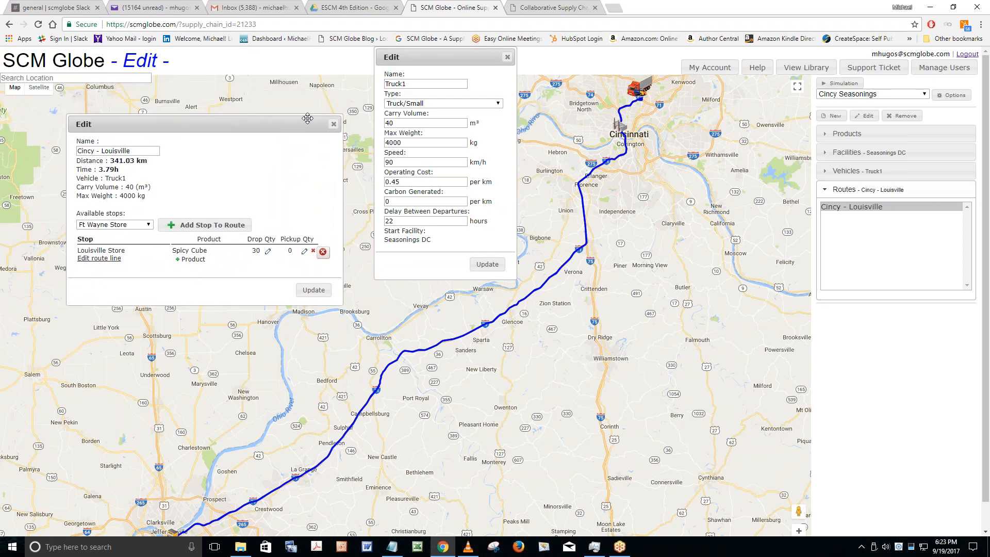
{"action": "left_click", "coordinate": [259, 251]}
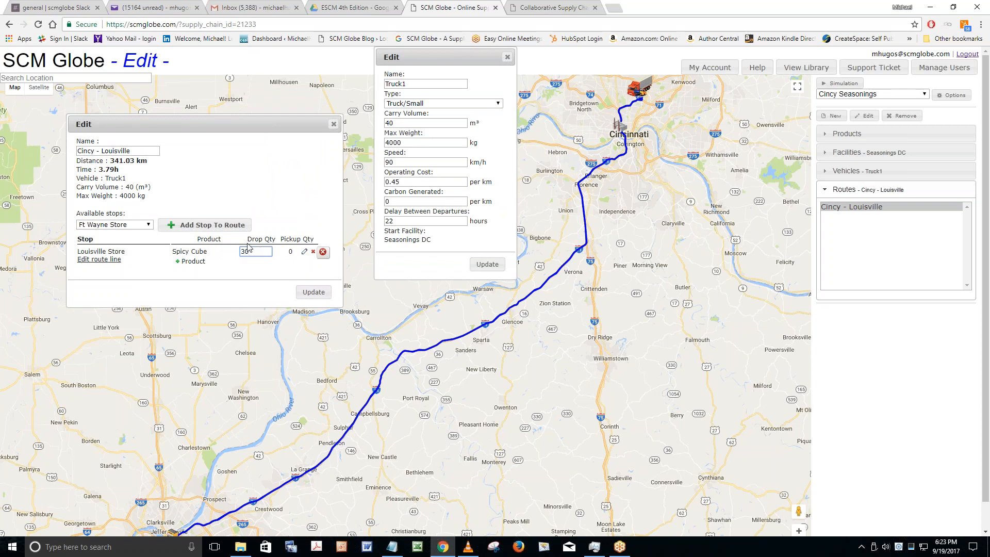
{"action": "left_click", "coordinate": [238, 277]}
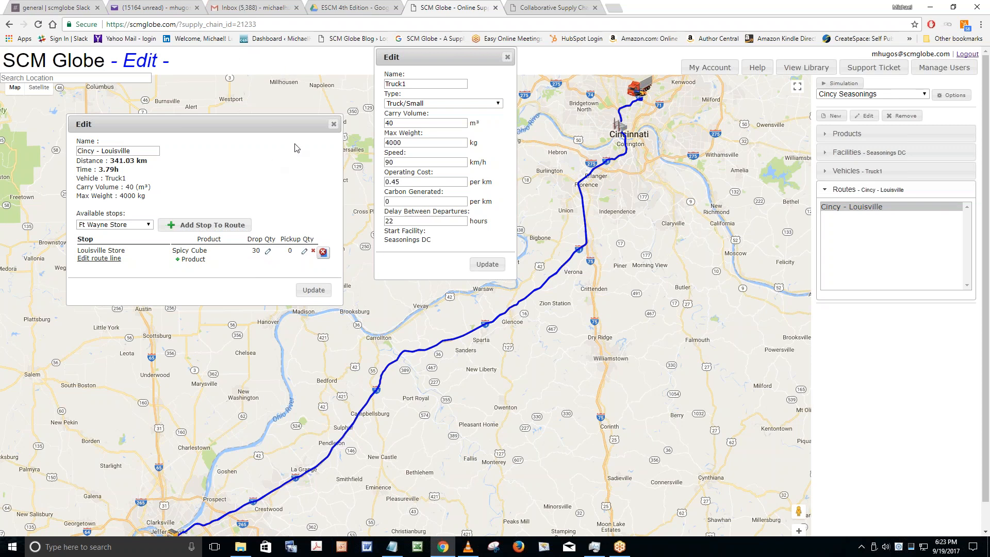
- Compare Truck1's delay between departures and speed with the distance and time of the Cincy - Louisville route
{"action": "left_click", "coordinate": [405, 221]}
{"action": "double_click", "coordinate": [405, 221]}
{"action": "left_click", "coordinate": [398, 162]}
{"action": "left_click_drag", "start_coordinate": [110, 161], "coordinate": [156, 164]}
{"action": "left_click", "coordinate": [135, 164]}
- Set Truck1's delay between departures to 10 hours and update the vehicle
{"action": "double_click", "coordinate": [400, 218]}
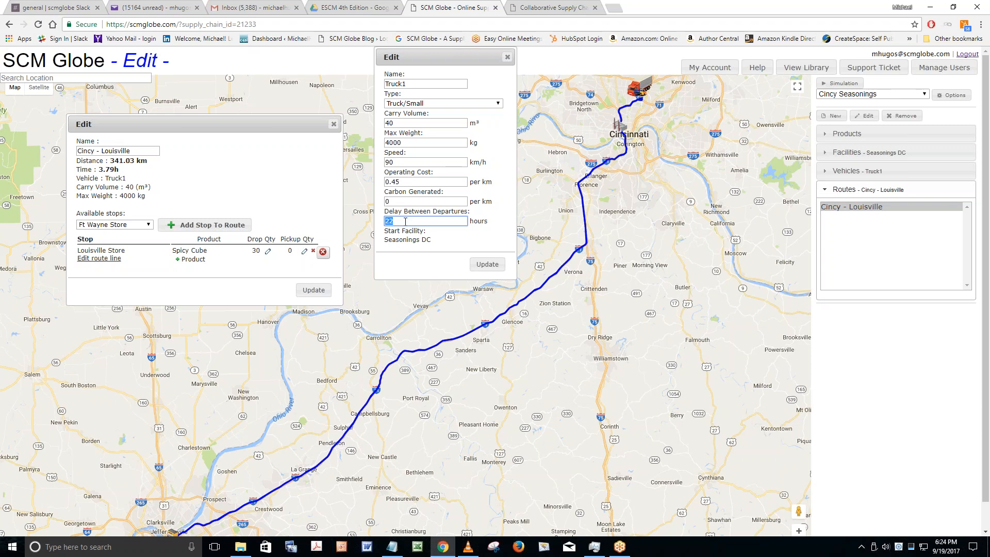
{"action": "double_click", "coordinate": [405, 221]}
{"action": "type", "text": "20"}
{"action": "double_click", "coordinate": [400, 221]}
{"action": "type", "text": "10"}
{"action": "left_click", "coordinate": [482, 269]}
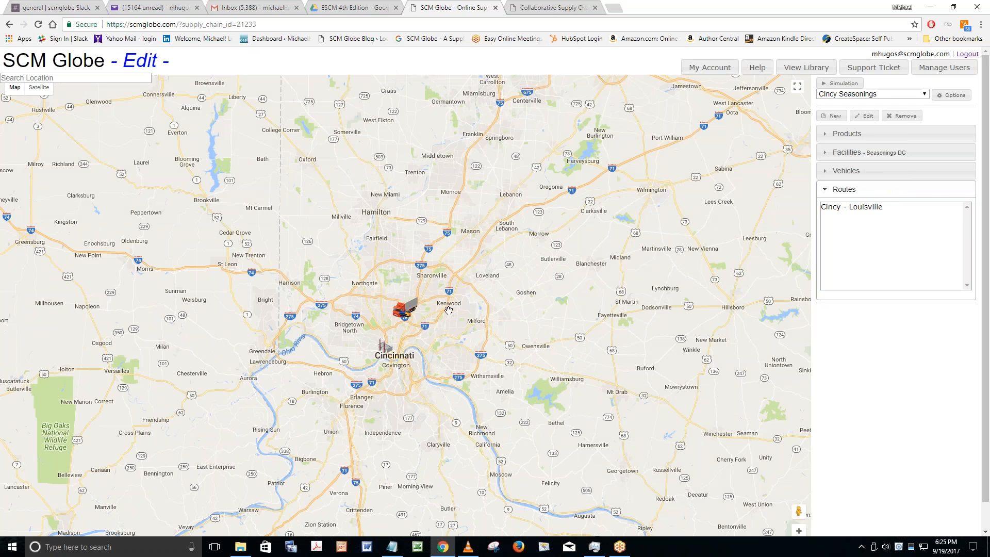
{"action": "scroll", "coordinate": [410, 340], "scroll_direction": "down", "scroll_amount": 3}
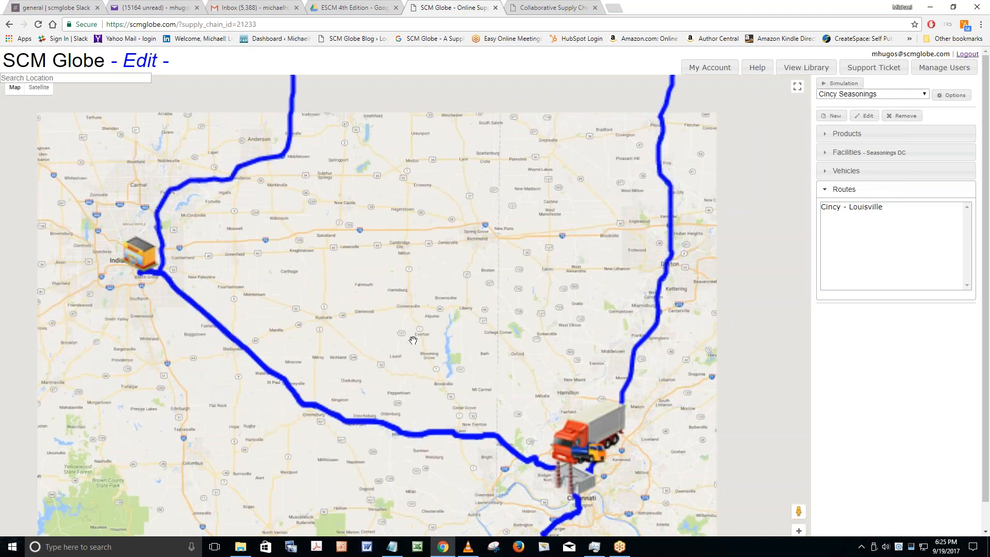
- Open the SCM Globe FAQs and read the entry about product deliveries that do not arrive at a facility on time
{"action": "scroll", "coordinate": [413, 341], "scroll_direction": "down", "scroll_amount": 2}
{"action": "left_click_drag", "start_coordinate": [379, 334], "coordinate": [423, 254]}
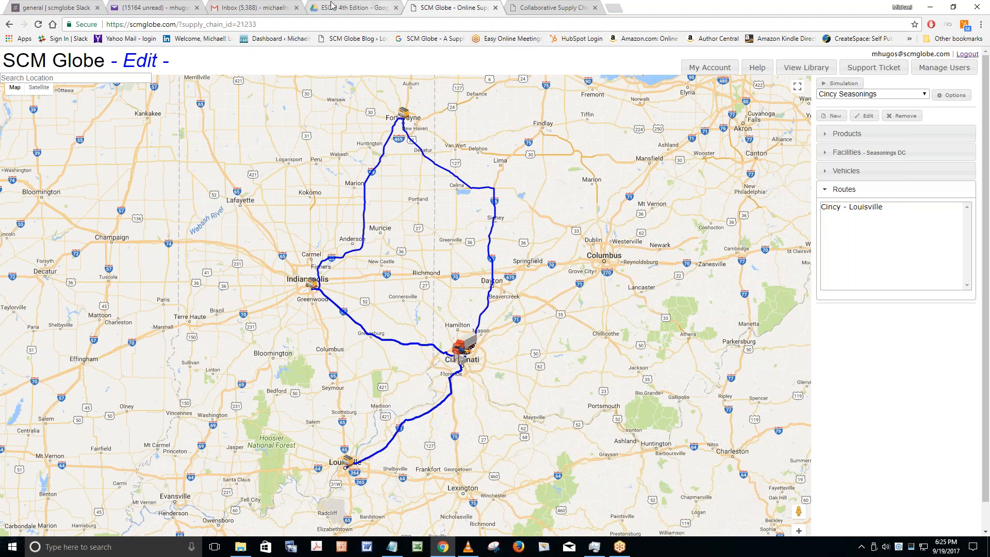
{"action": "left_click", "coordinate": [554, 7]}
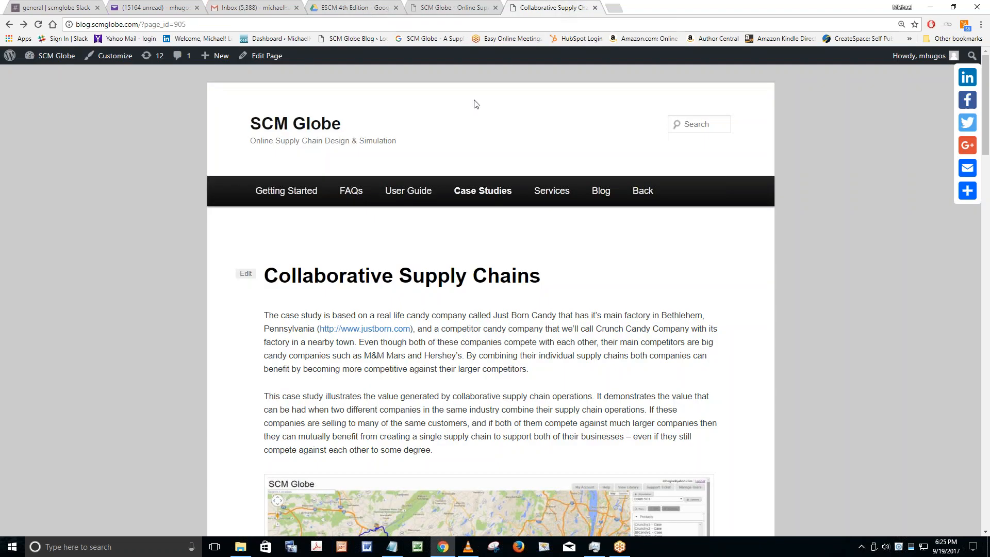
{"action": "left_click", "coordinate": [351, 191]}
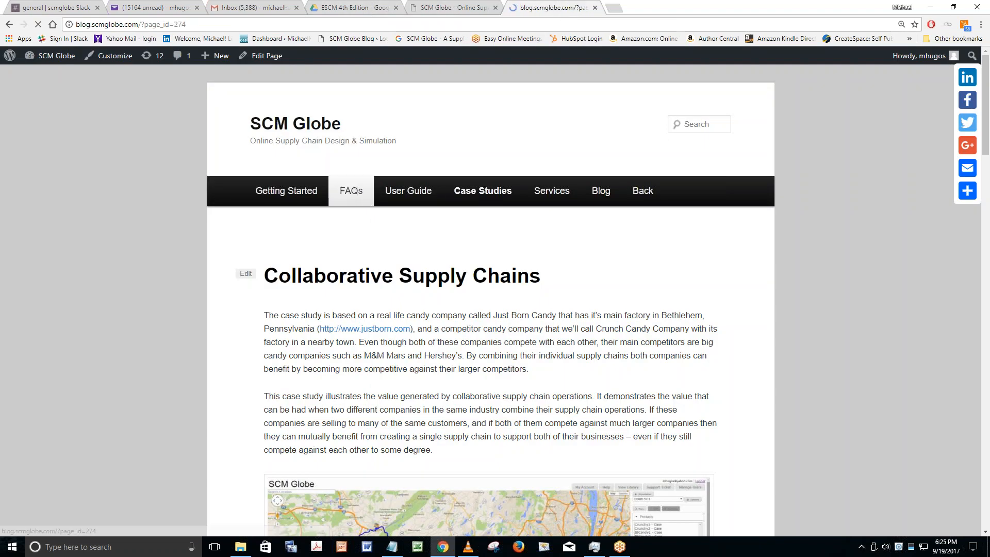
{"action": "scroll", "coordinate": [349, 250], "scroll_direction": "down", "scroll_amount": 6}
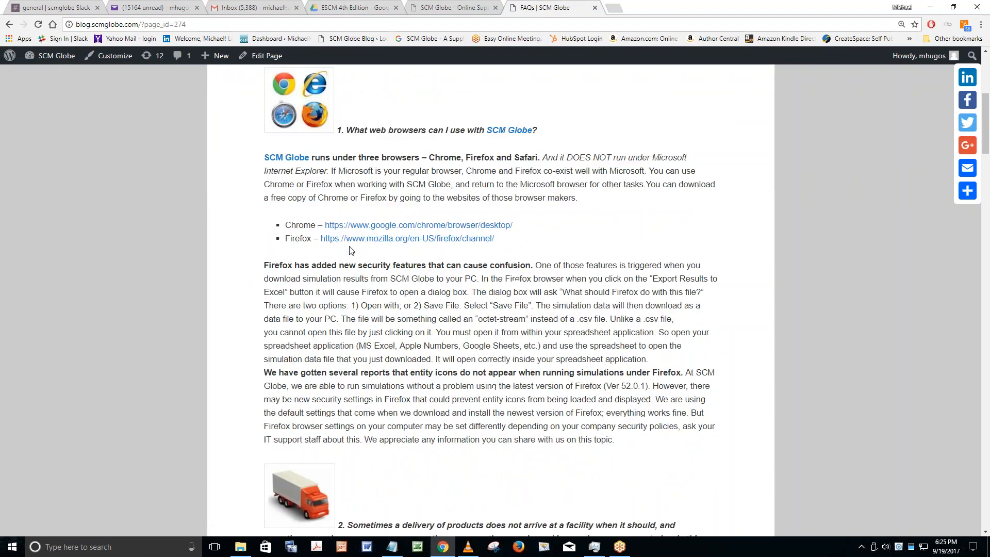
{"action": "scroll", "coordinate": [349, 250], "scroll_direction": "down", "scroll_amount": 6}
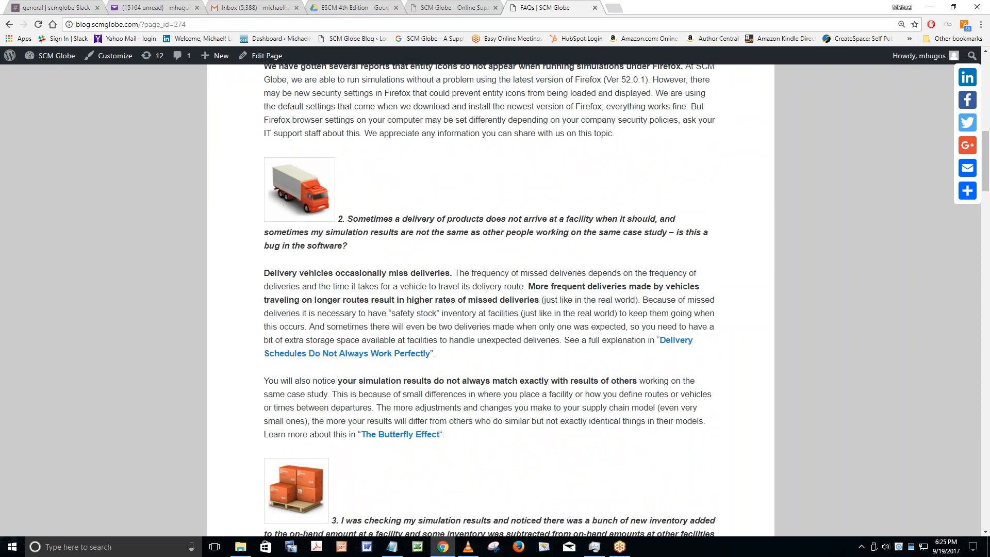
{"action": "left_click_drag", "start_coordinate": [348, 219], "coordinate": [666, 220]}
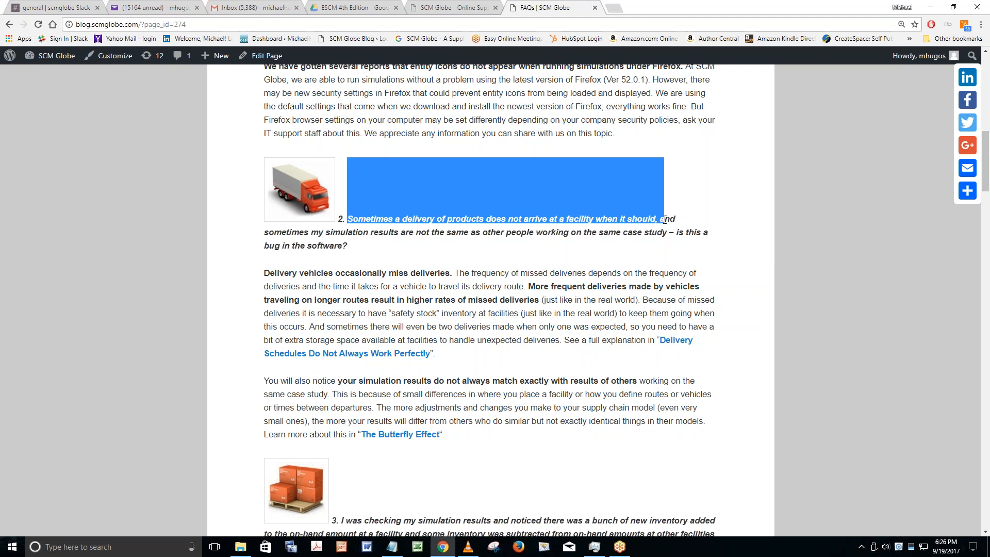
{"action": "left_click_drag", "start_coordinate": [665, 220], "coordinate": [660, 221]}
{"action": "left_click", "coordinate": [659, 222]}
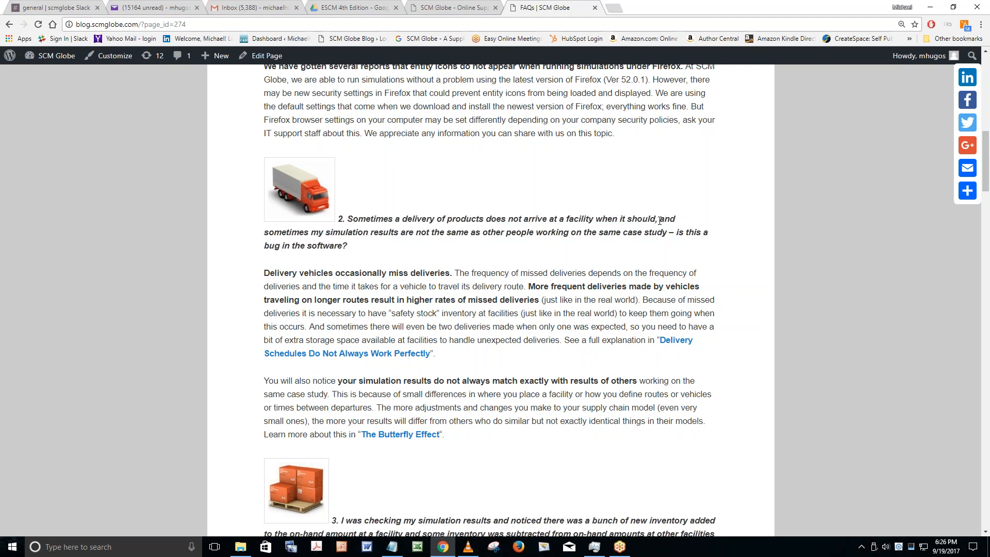
- Return to the Cincy Seasonings model, open it in simulation mode and run the simulation at normal speed
{"action": "left_click", "coordinate": [450, 9]}
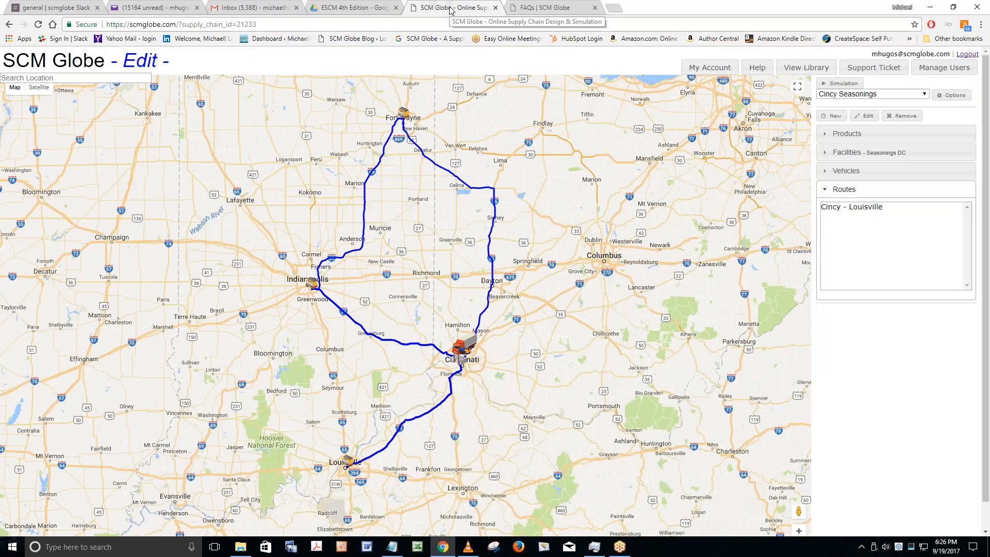
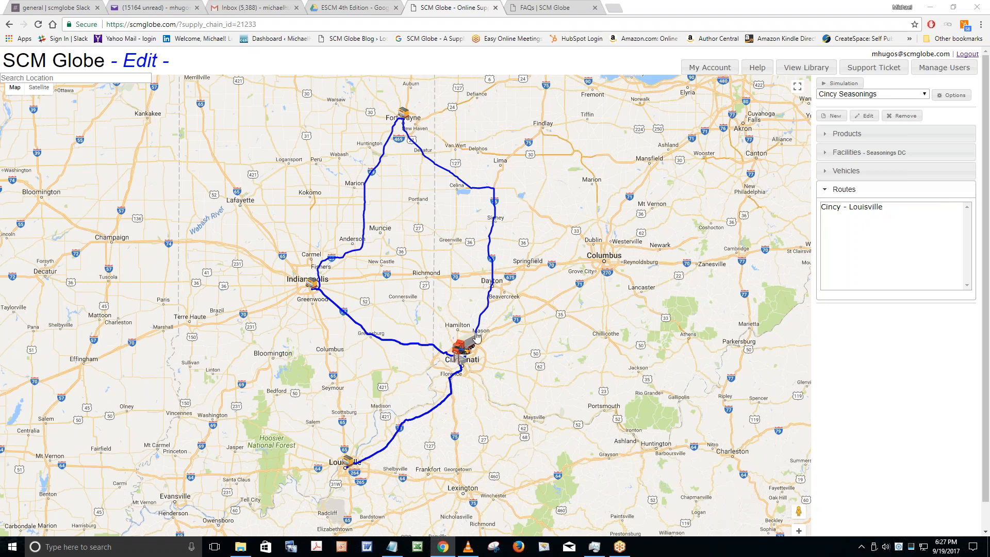
{"action": "left_click_drag", "start_coordinate": [556, 320], "coordinate": [567, 345]}
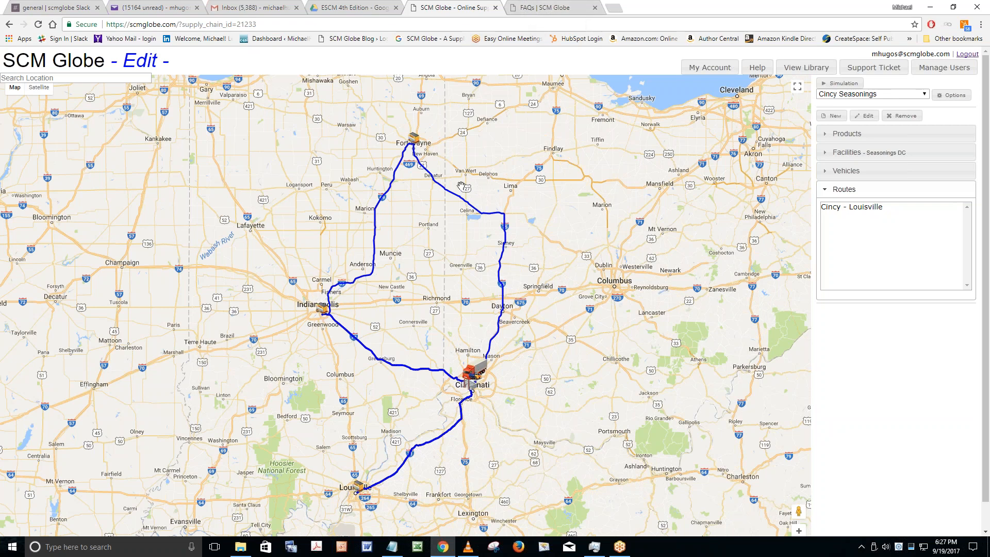
{"action": "left_click_drag", "start_coordinate": [420, 242], "coordinate": [432, 246]}
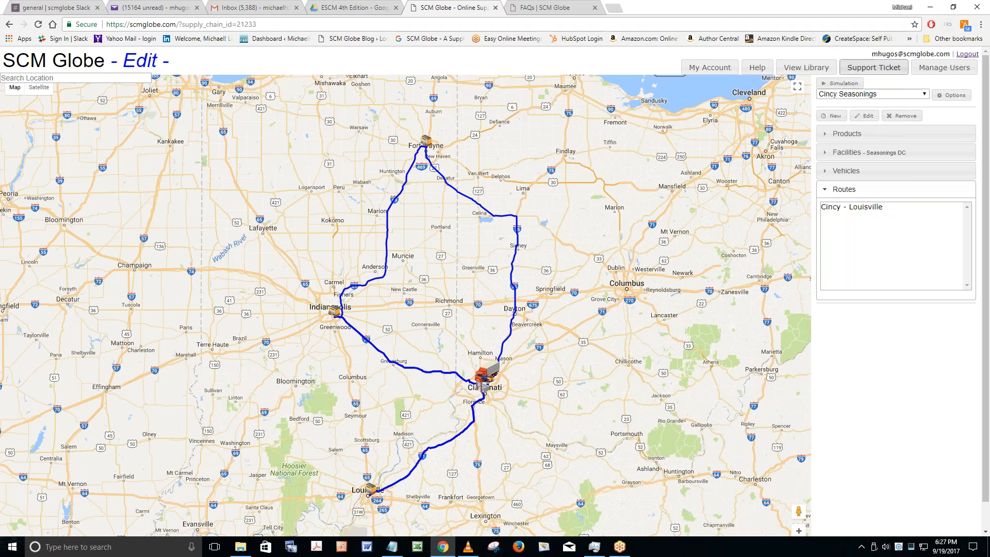
{"action": "left_click", "coordinate": [840, 83]}
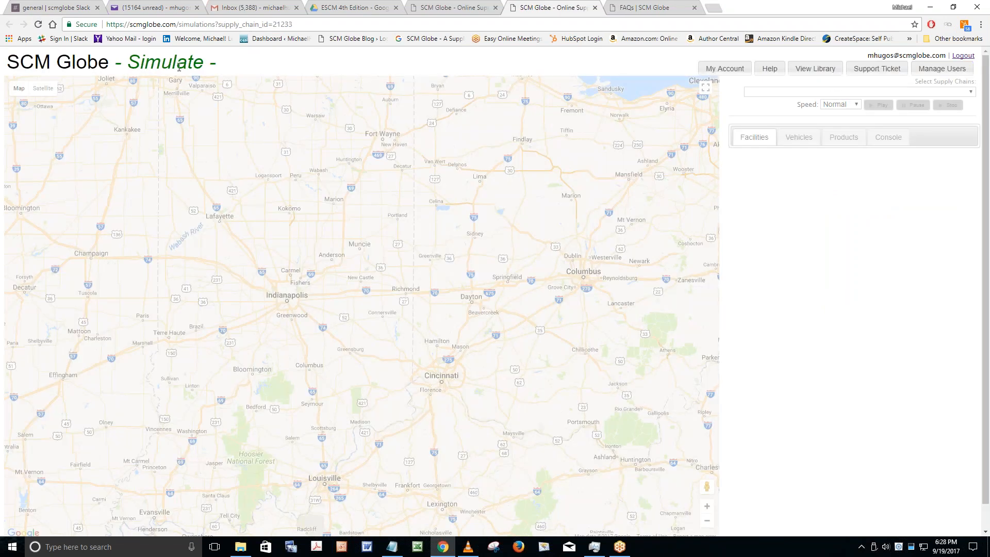
{"action": "double_click", "coordinate": [164, 64]}
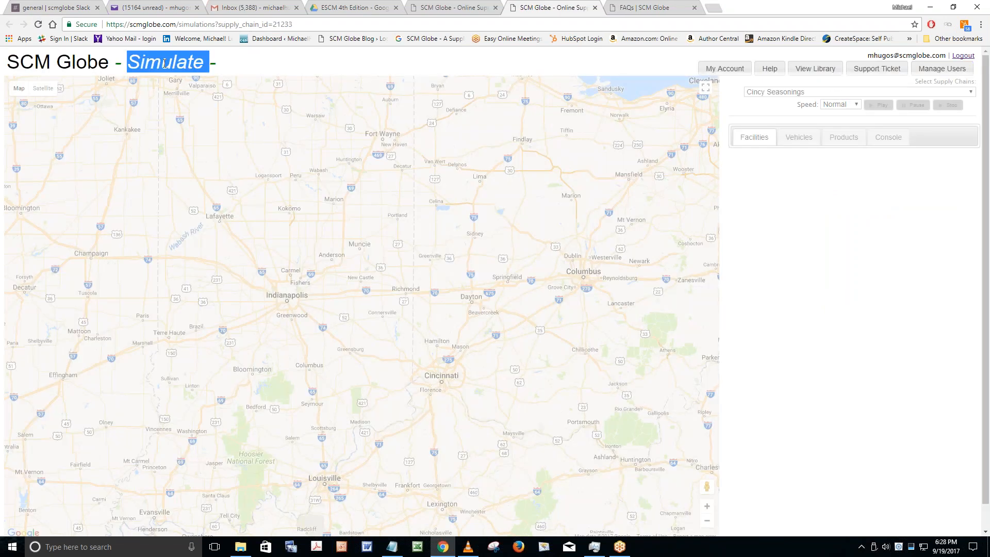
{"action": "left_click", "coordinate": [277, 188]}
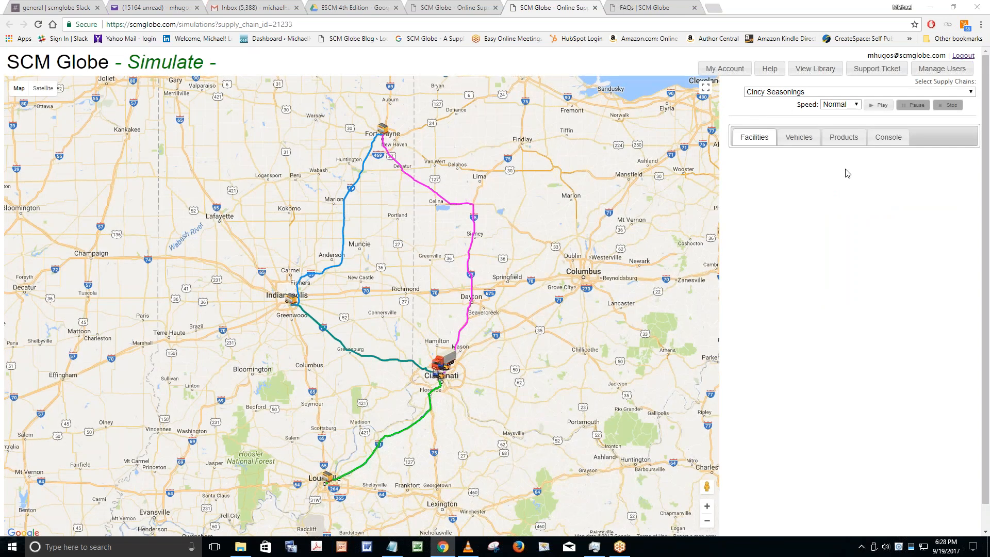
{"action": "left_click", "coordinate": [882, 106]}
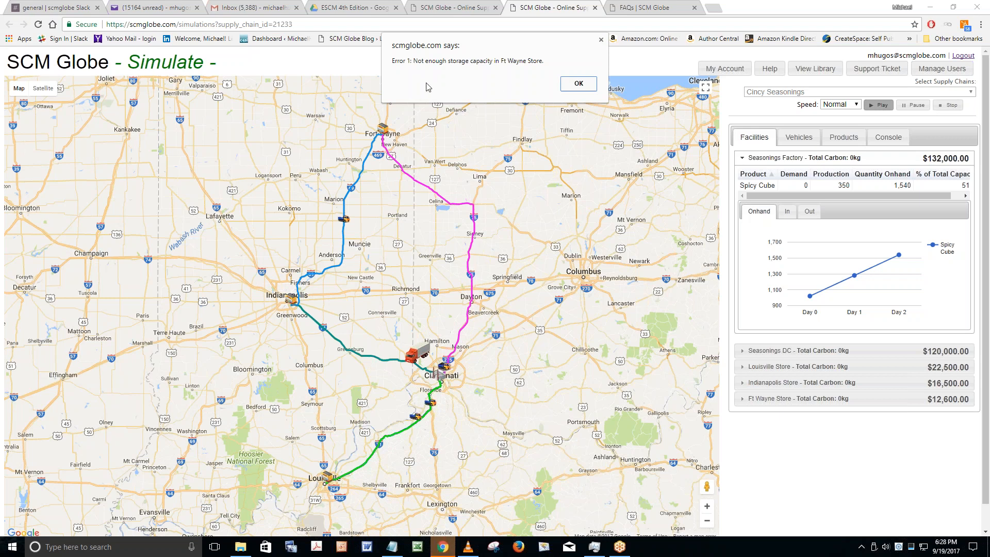
- Dismiss the simulation alert and examine the error text and the Ft Wayne Store's facility statistics beside the route map
{"action": "left_click", "coordinate": [578, 84]}
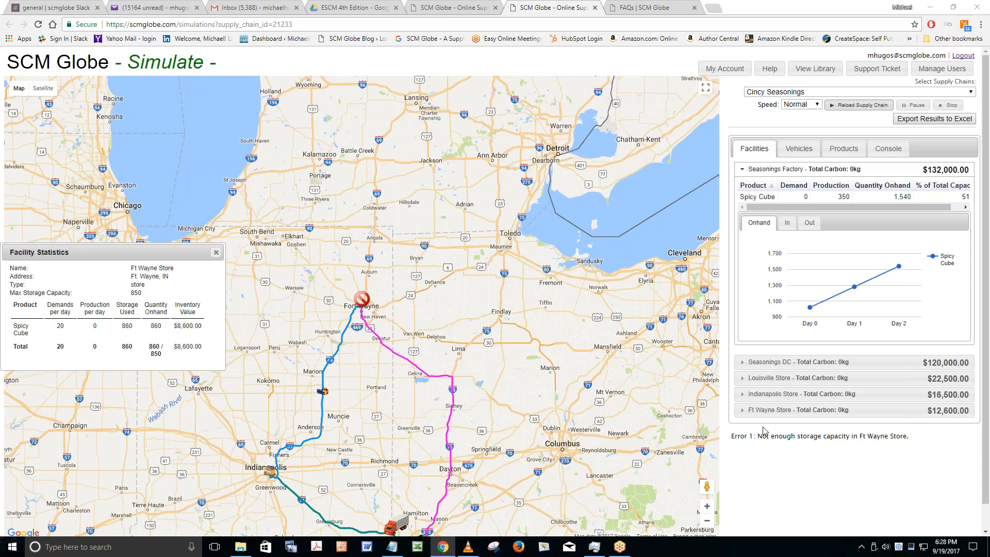
{"action": "left_click_drag", "start_coordinate": [758, 436], "coordinate": [917, 434]}
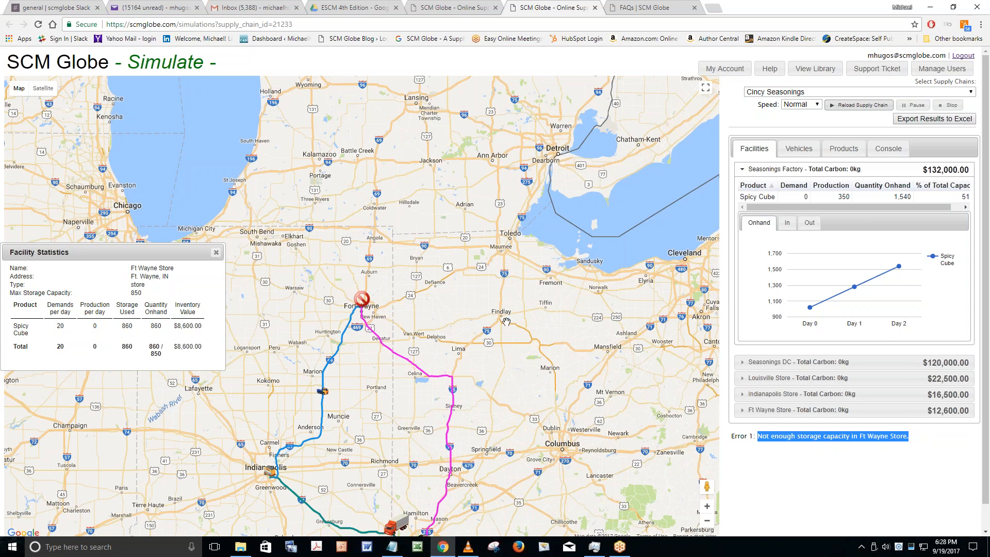
{"action": "left_click_drag", "start_coordinate": [418, 263], "coordinate": [483, 97]}
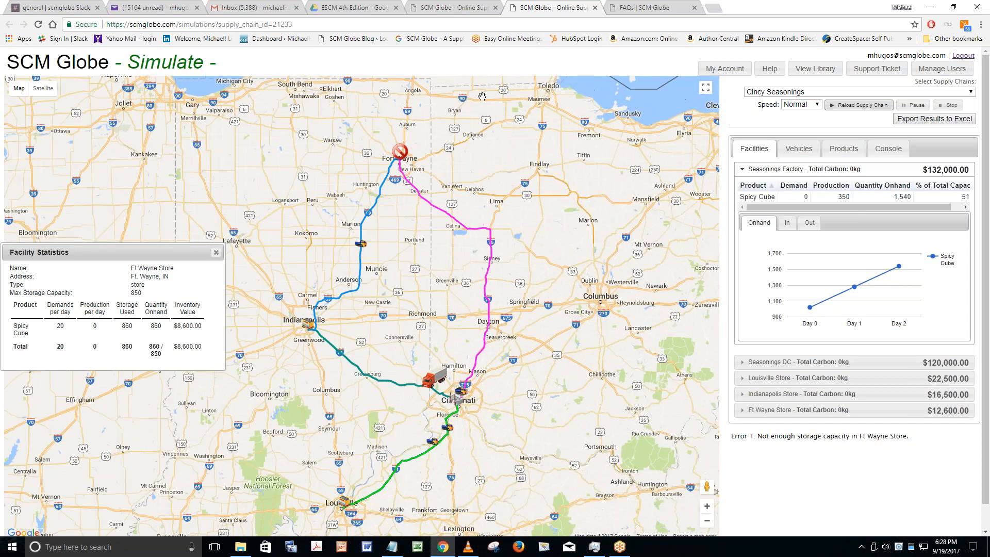
{"action": "left_click", "coordinate": [448, 8]}
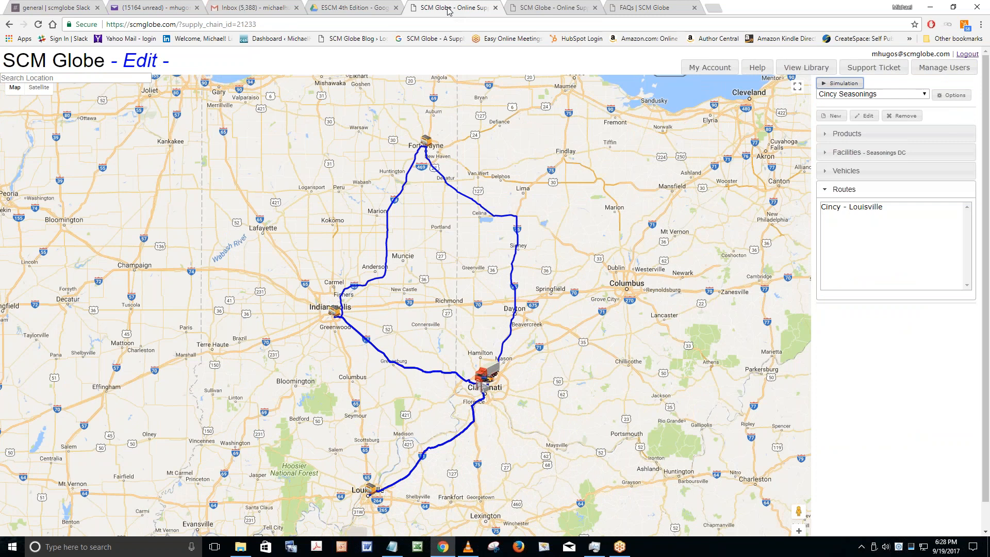
{"action": "left_click", "coordinate": [567, 9]}
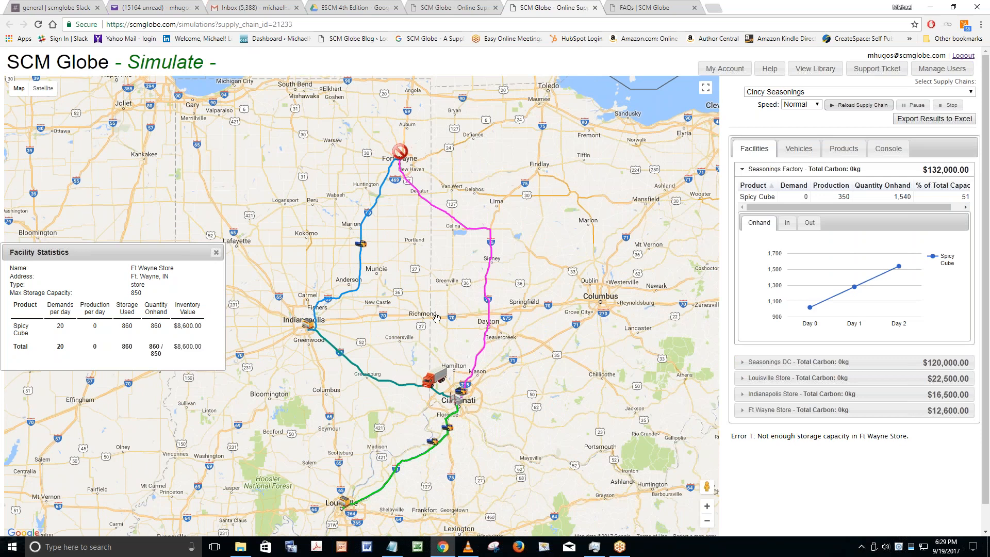
{"action": "left_click_drag", "start_coordinate": [129, 252], "coordinate": [248, 160]}
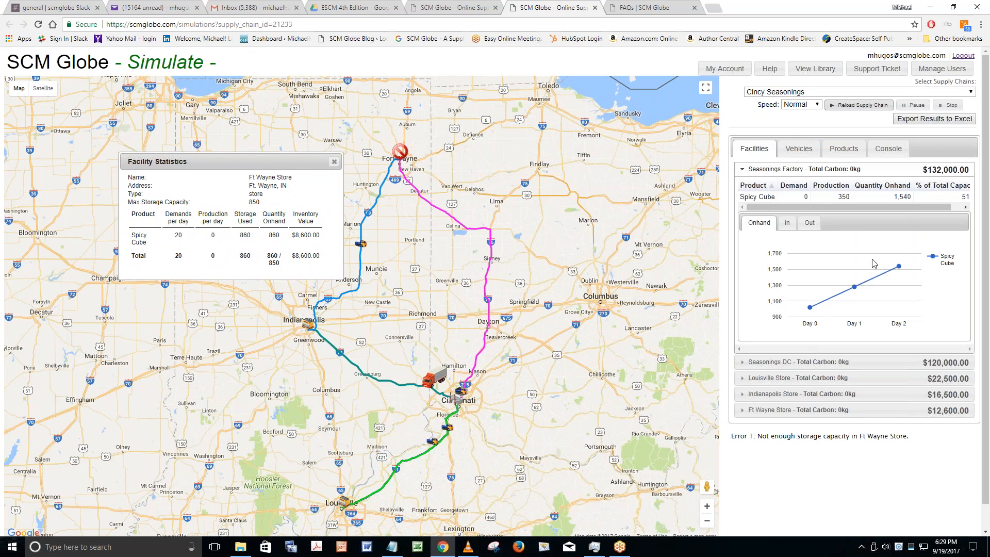
- Review the simulation results for vehicles, products and daily on-hand quantities, and return to the facility results
{"action": "left_click", "coordinate": [800, 151]}
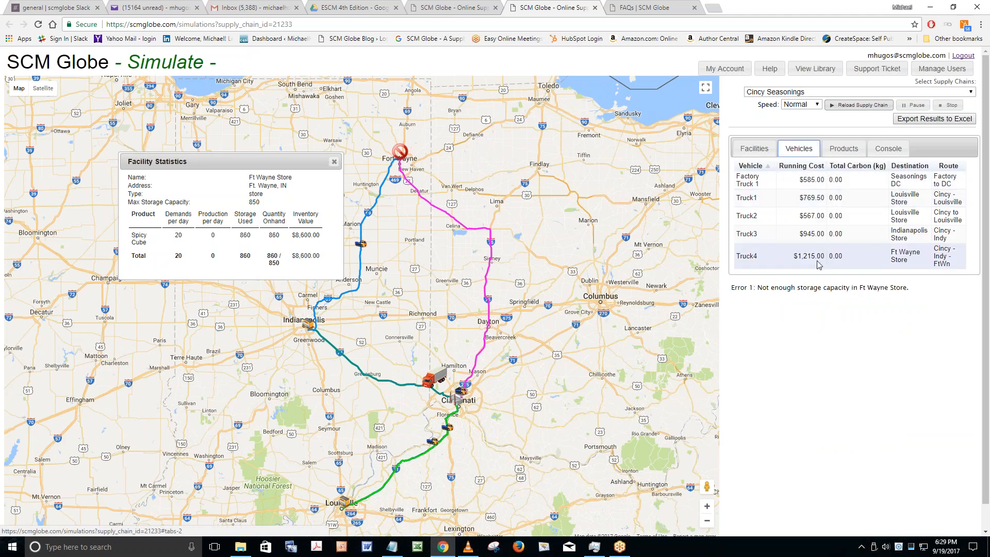
{"action": "left_click", "coordinate": [846, 151]}
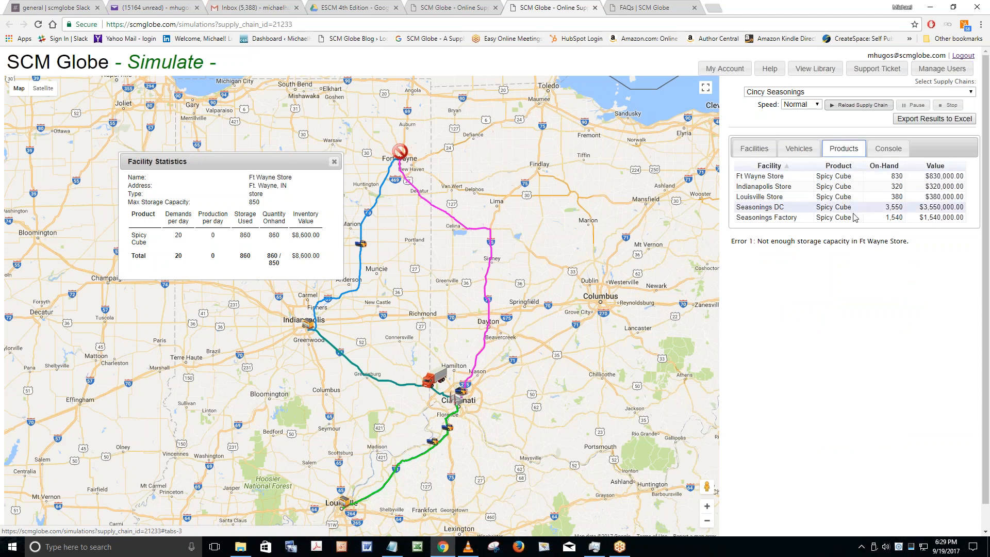
{"action": "left_click", "coordinate": [887, 150]}
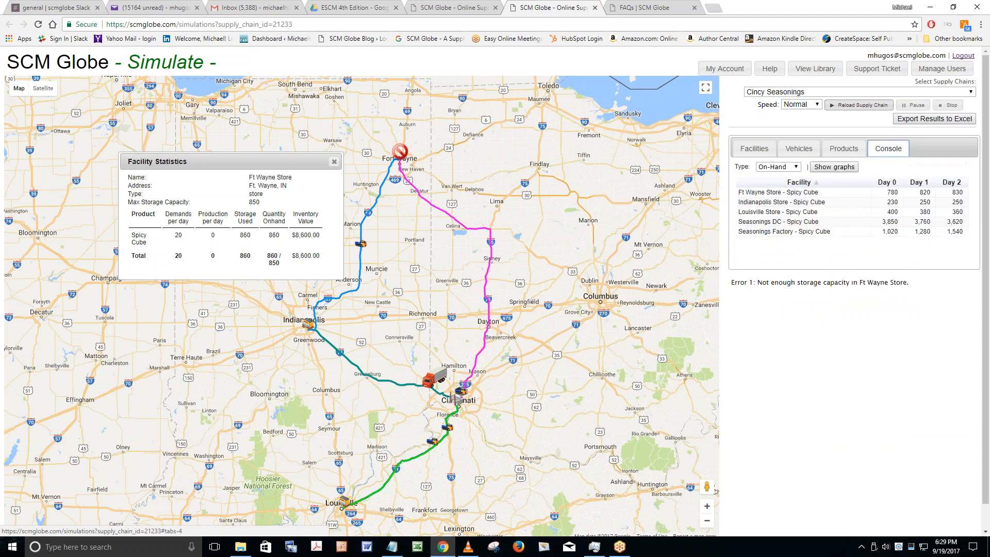
{"action": "left_click", "coordinate": [754, 150]}
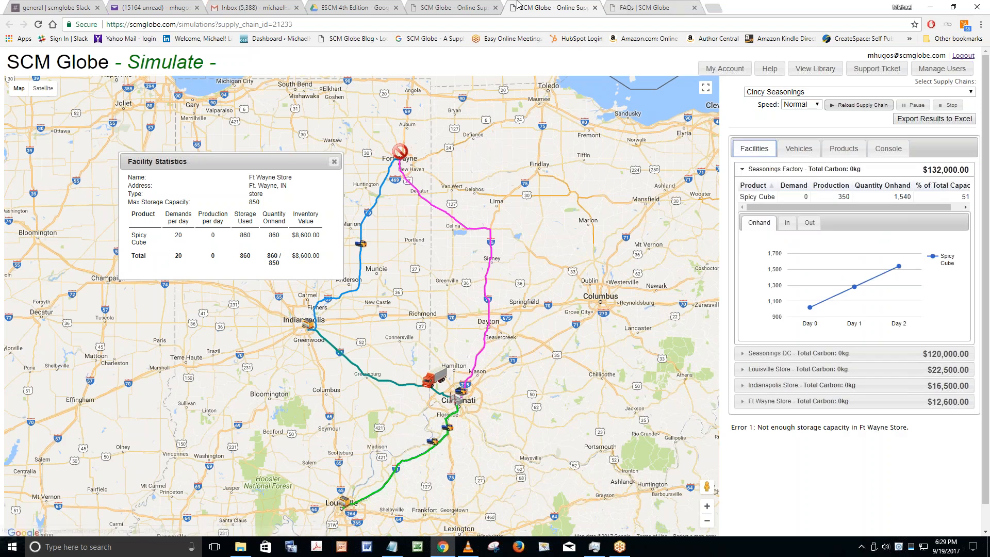
- Back in the model editor, set the Ft Wayne Store's max storage capacity to 1600 m³ and update the facility
{"action": "left_click", "coordinate": [454, 8]}
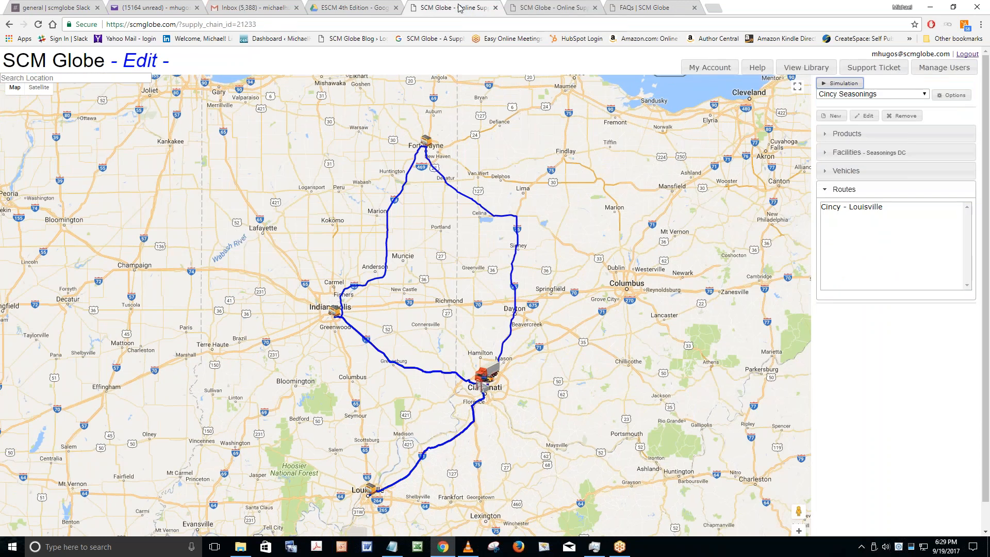
{"action": "left_click_drag", "start_coordinate": [463, 154], "coordinate": [448, 132]}
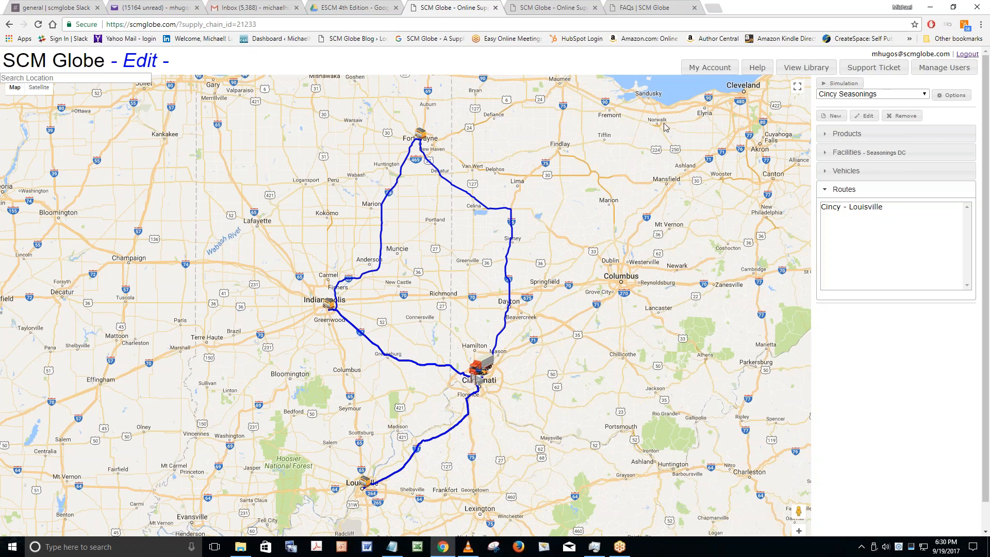
{"action": "left_click", "coordinate": [842, 153]}
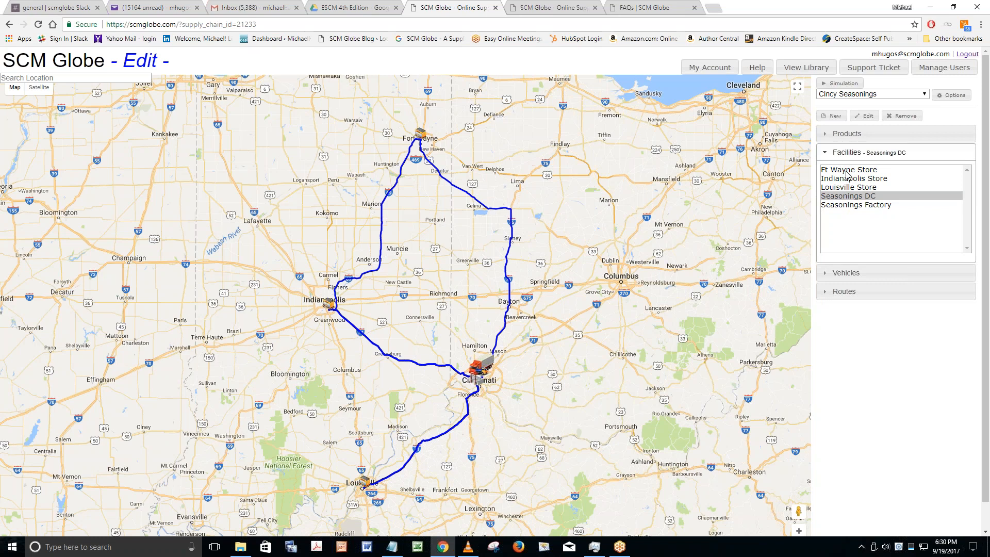
{"action": "left_click", "coordinate": [847, 171]}
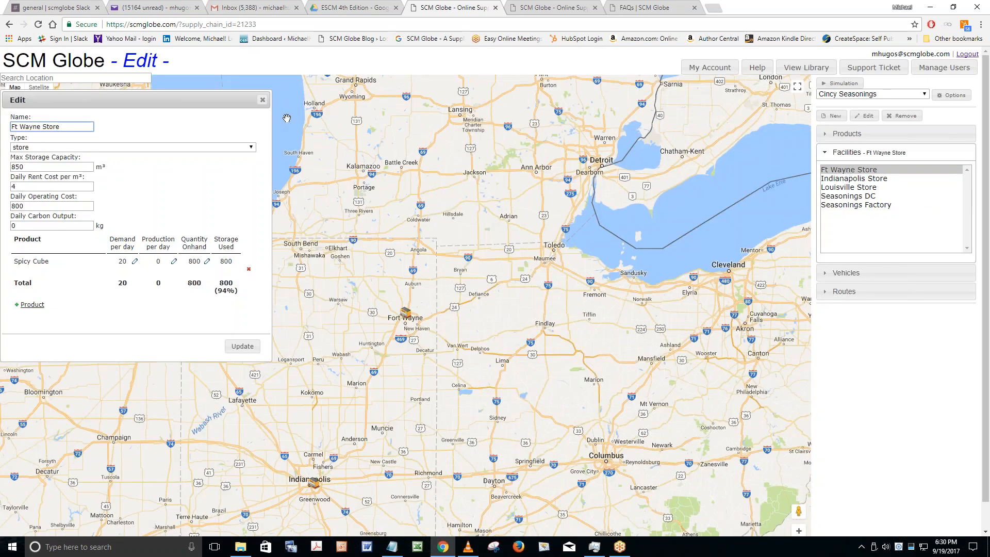
{"action": "left_click_drag", "start_coordinate": [192, 101], "coordinate": [230, 106]}
{"action": "double_click", "coordinate": [81, 173]}
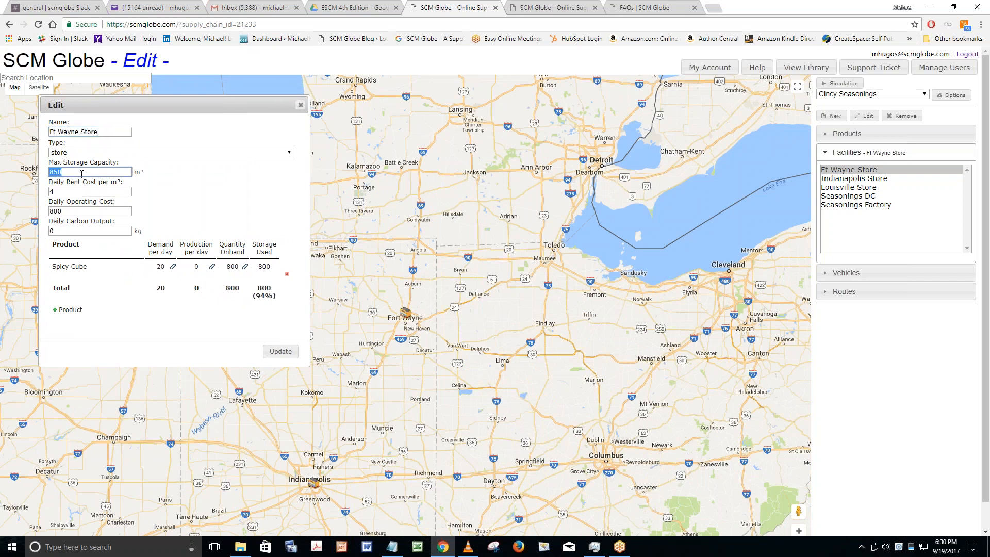
{"action": "type", "text": "1600"}
{"action": "left_click", "coordinate": [265, 349]}
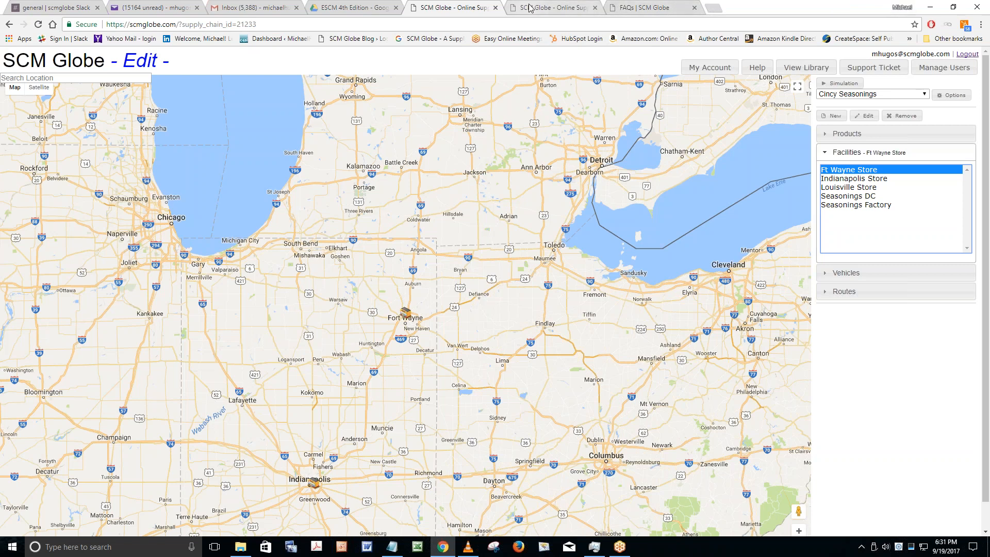
- Reload the edited supply chain in the simulation and run it again at normal speed
{"action": "left_click", "coordinate": [544, 9]}
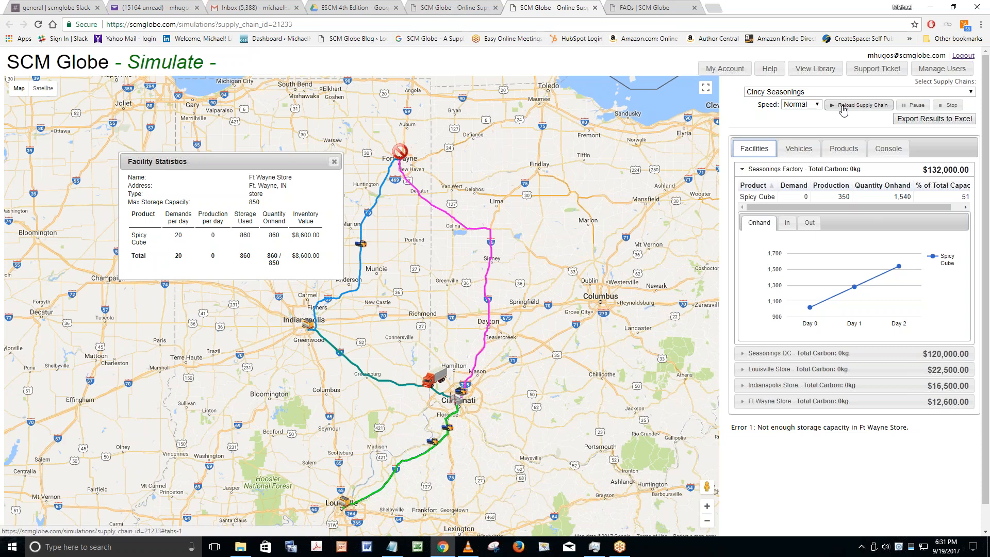
{"action": "left_click", "coordinate": [868, 110]}
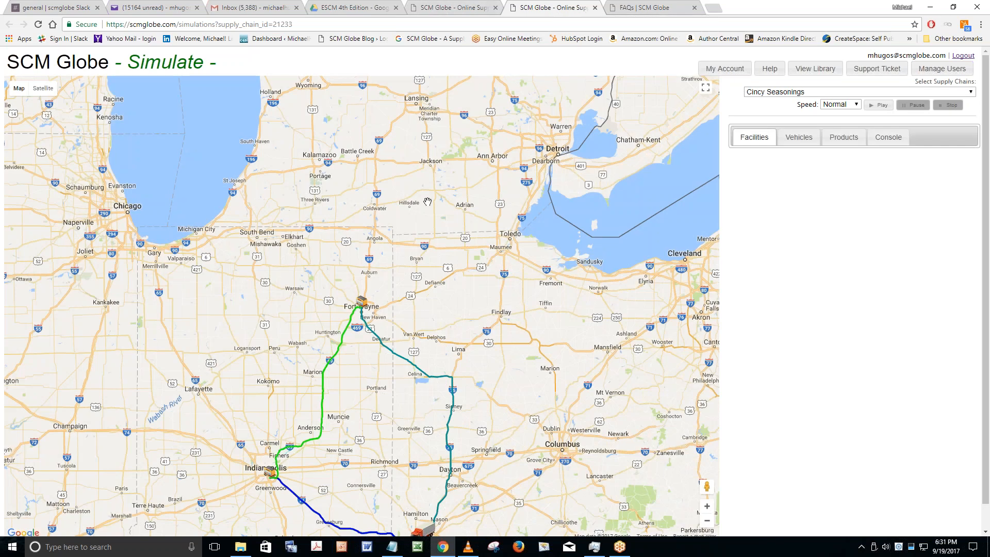
{"action": "left_click_drag", "start_coordinate": [433, 154], "coordinate": [451, 78]}
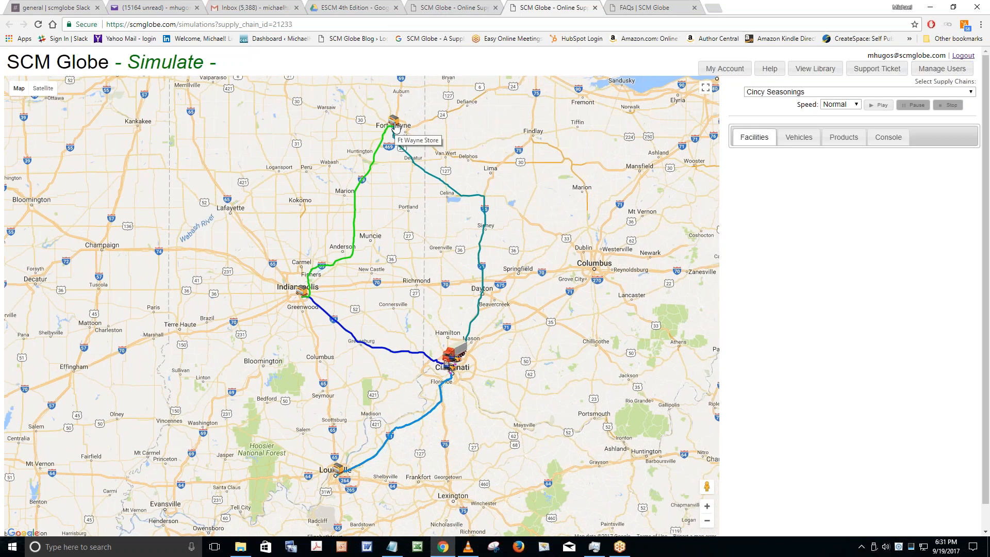
{"action": "left_click", "coordinate": [881, 105]}
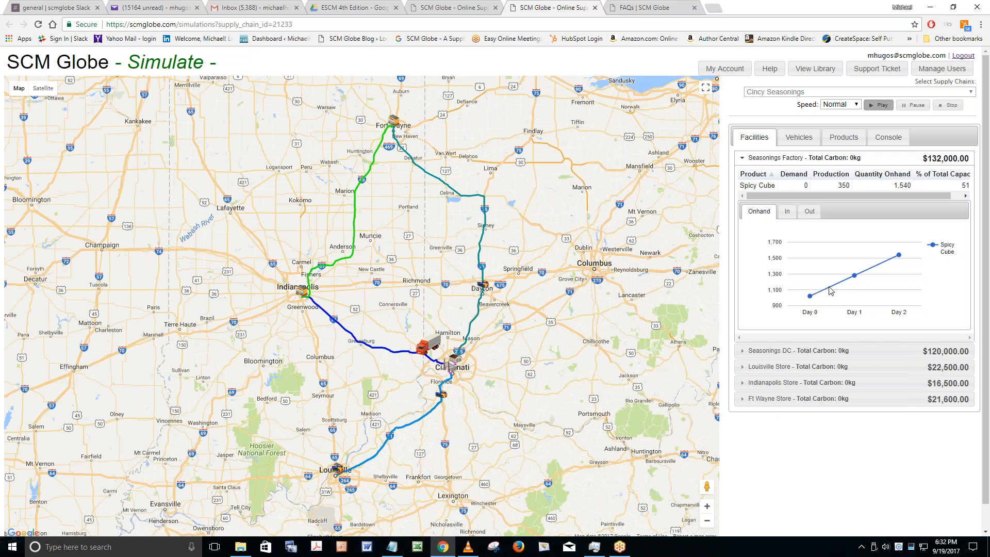
- Check the on-hand charts of the Seasonings Factory, Seasonings DC, and Louisville, Indianapolis and Ft Wayne stores while the simulation runs
{"action": "mouse_move", "coordinate": [901, 256]}
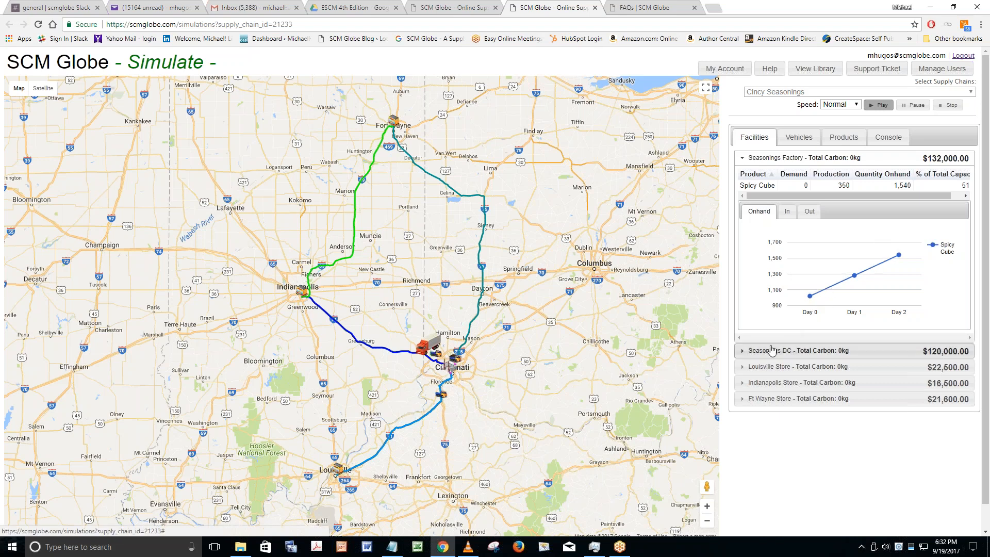
{"action": "left_click", "coordinate": [769, 350]}
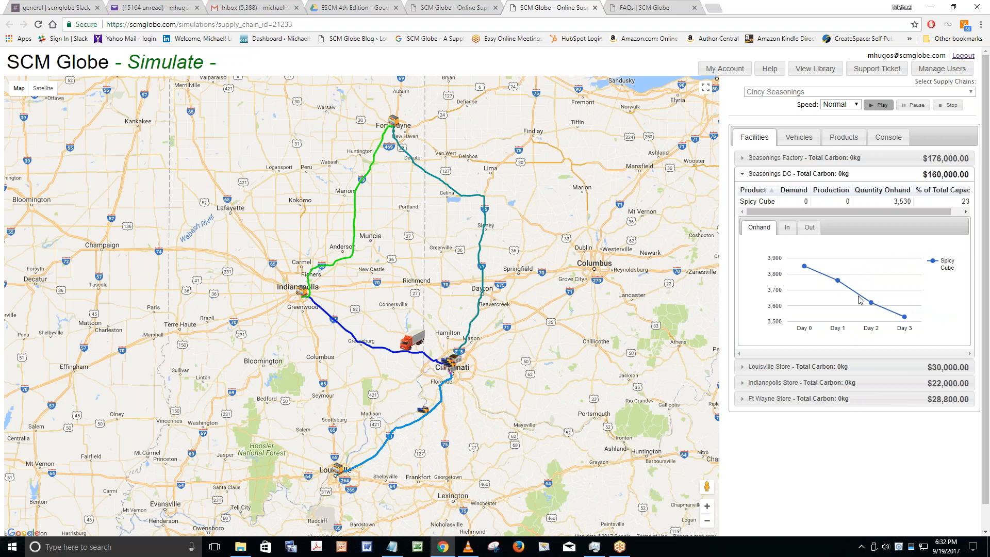
{"action": "left_click", "coordinate": [790, 369]}
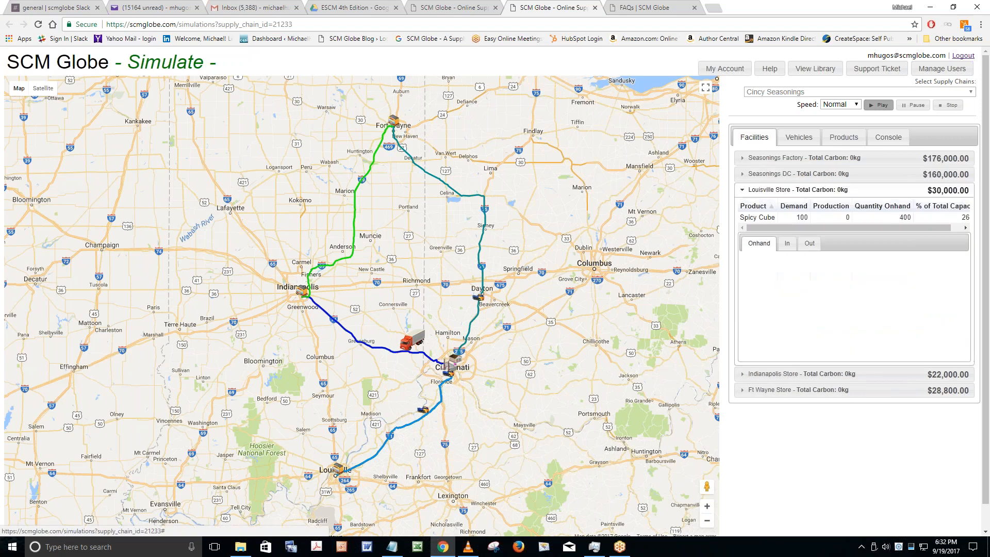
{"action": "mouse_move", "coordinate": [806, 293]}
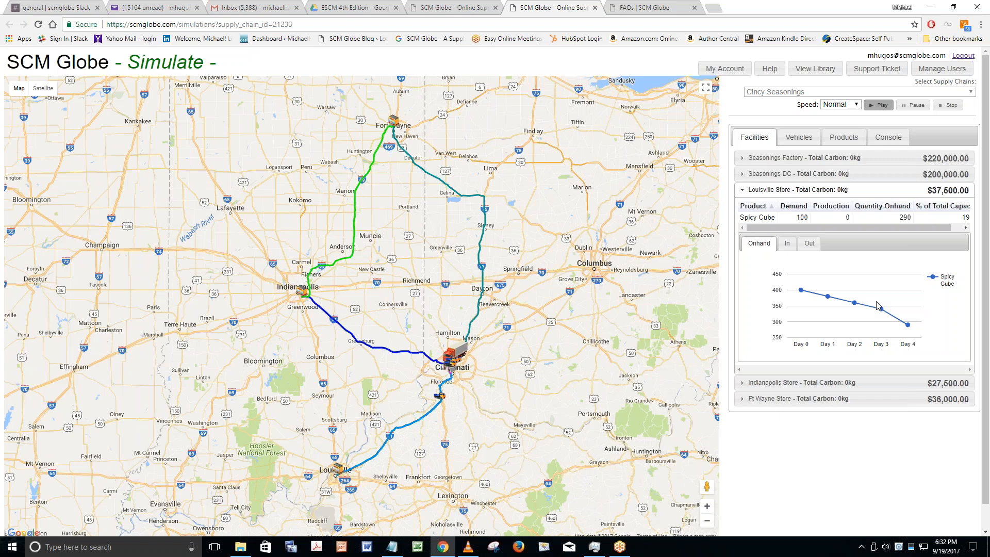
{"action": "left_click", "coordinate": [805, 383]}
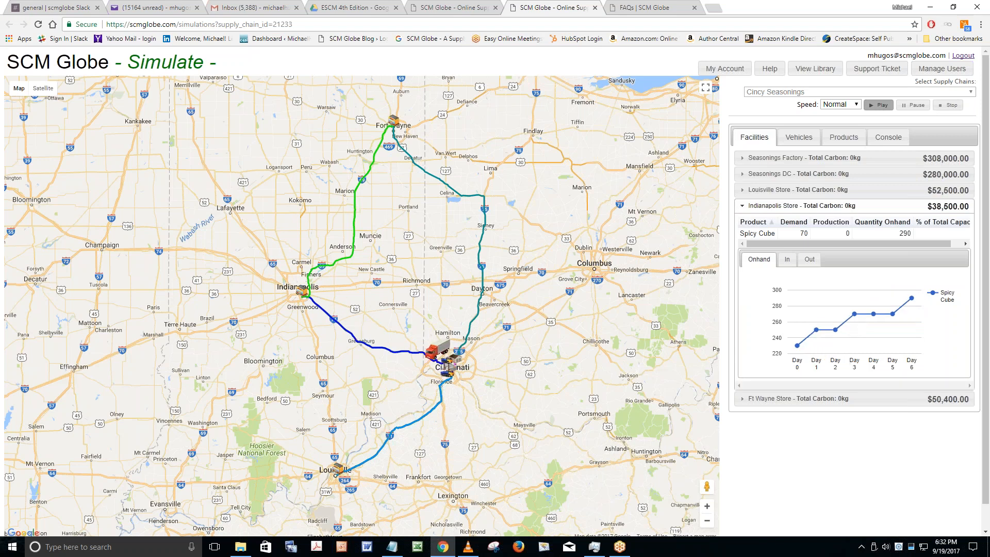
{"action": "left_click", "coordinate": [820, 400]}
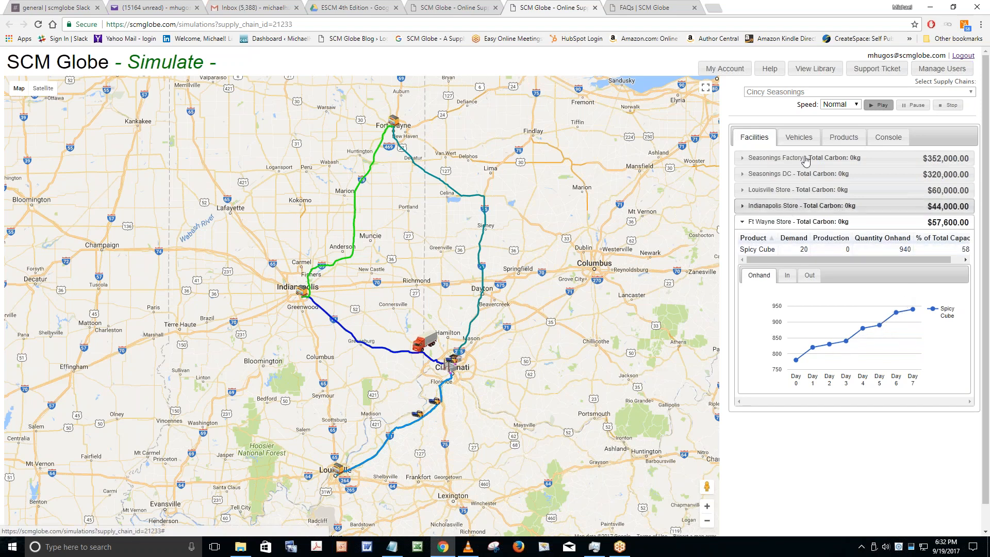
- Show the vehicle results, dismiss the simulation alert, and examine the error text and the Seasonings Factory's facility statistics beside the route map
{"action": "left_click", "coordinate": [798, 137]}
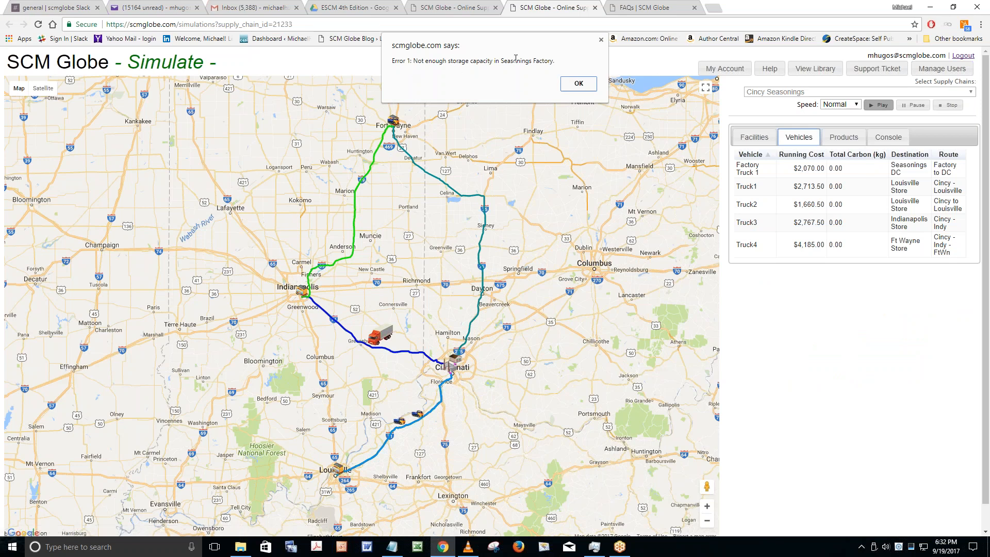
{"action": "left_click", "coordinate": [578, 84]}
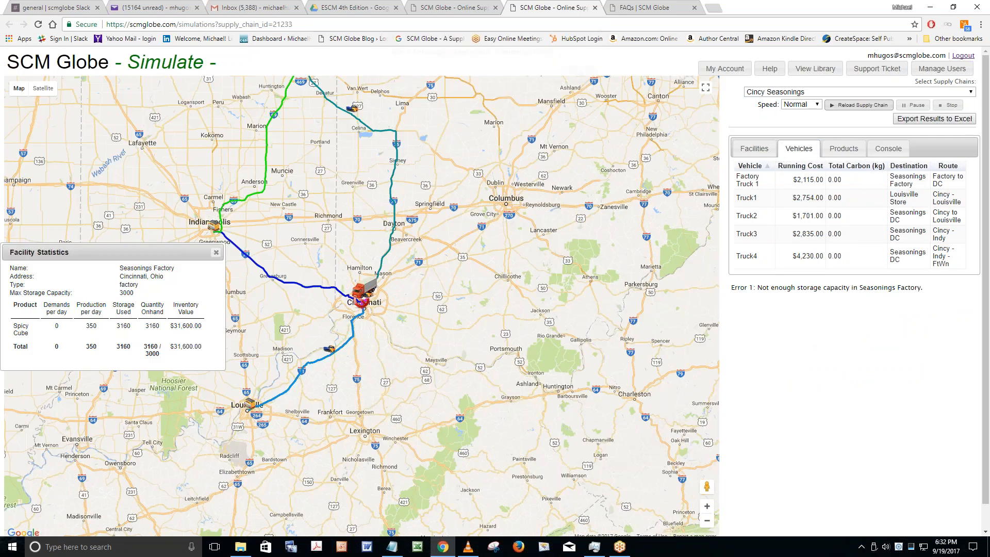
{"action": "left_click_drag", "start_coordinate": [448, 184], "coordinate": [506, 240]}
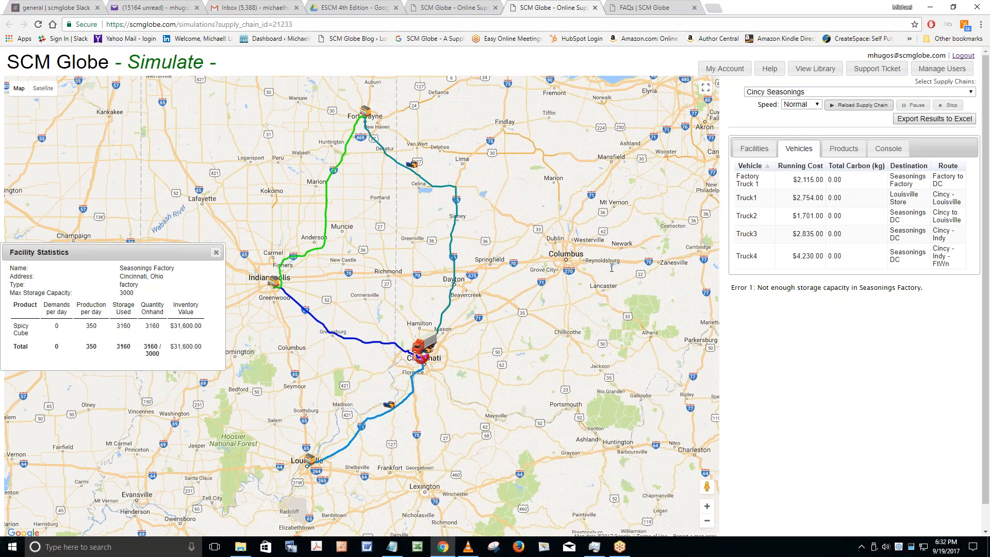
{"action": "left_click_drag", "start_coordinate": [759, 289], "coordinate": [967, 286]}
{"action": "left_click", "coordinate": [845, 323]}
{"action": "left_click_drag", "start_coordinate": [487, 323], "coordinate": [503, 334]}
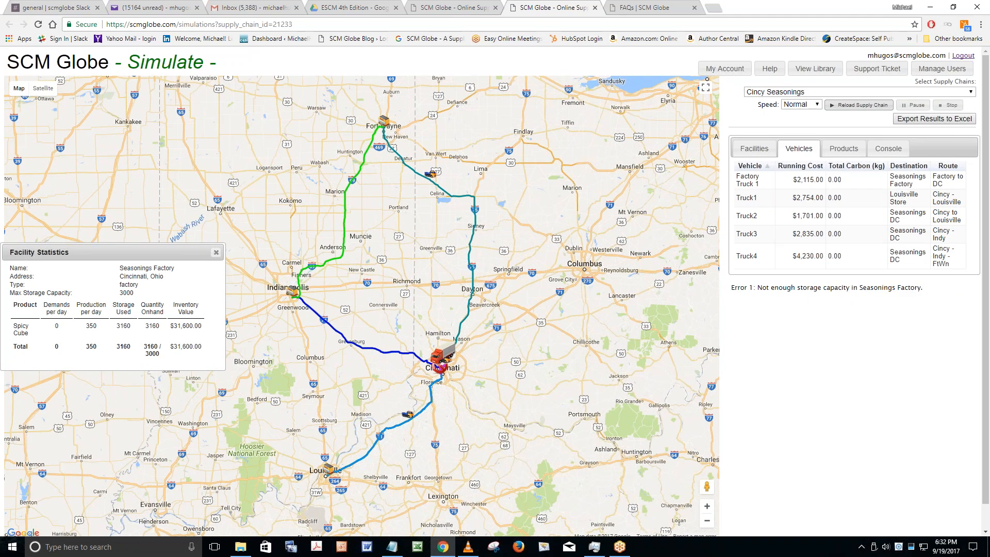
- Return to the facility results and examine the daily on-hand charts of the Seasonings Factory and Seasonings DC
{"action": "left_click", "coordinate": [753, 152]}
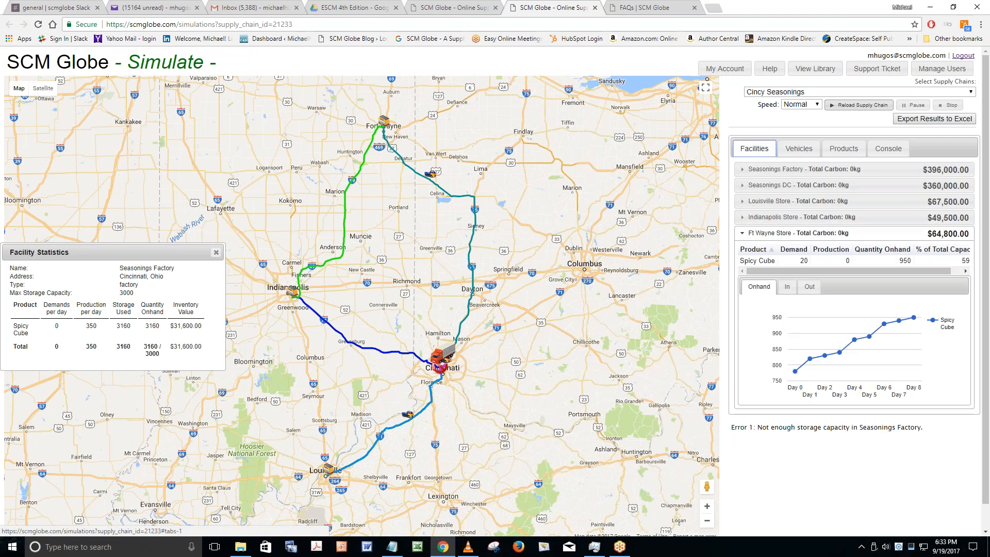
{"action": "left_click", "coordinate": [768, 172]}
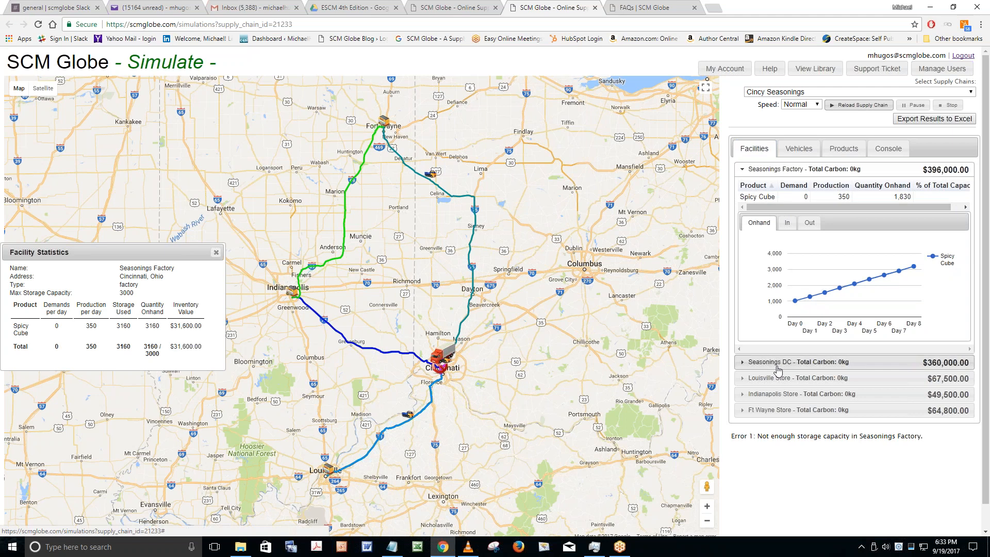
{"action": "mouse_move", "coordinate": [922, 271]}
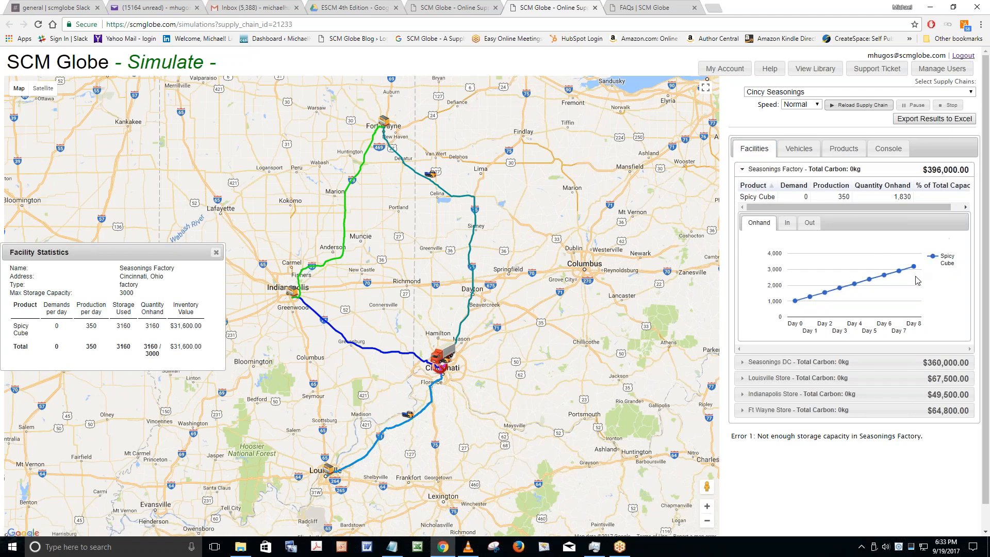
{"action": "left_click", "coordinate": [791, 364]}
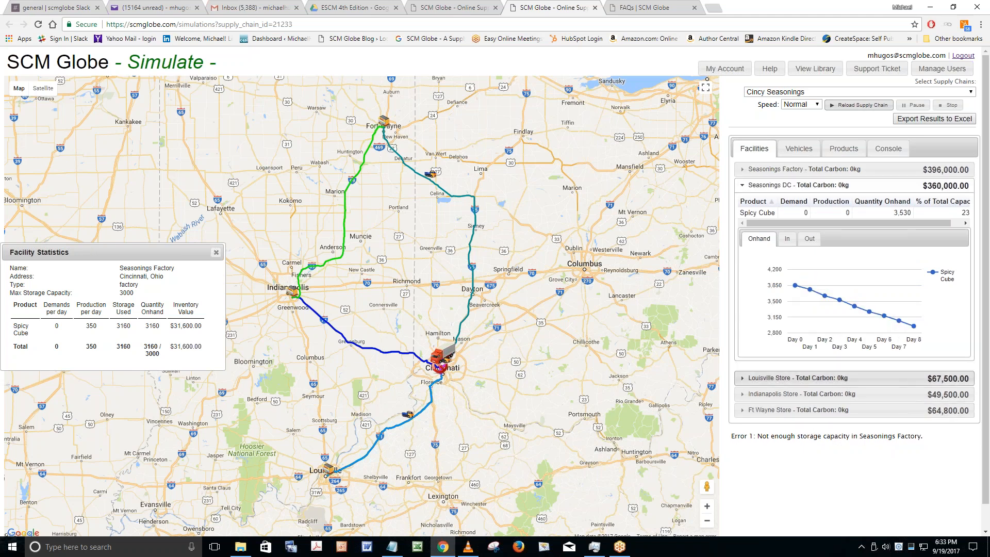
{"action": "mouse_move", "coordinate": [911, 329]}
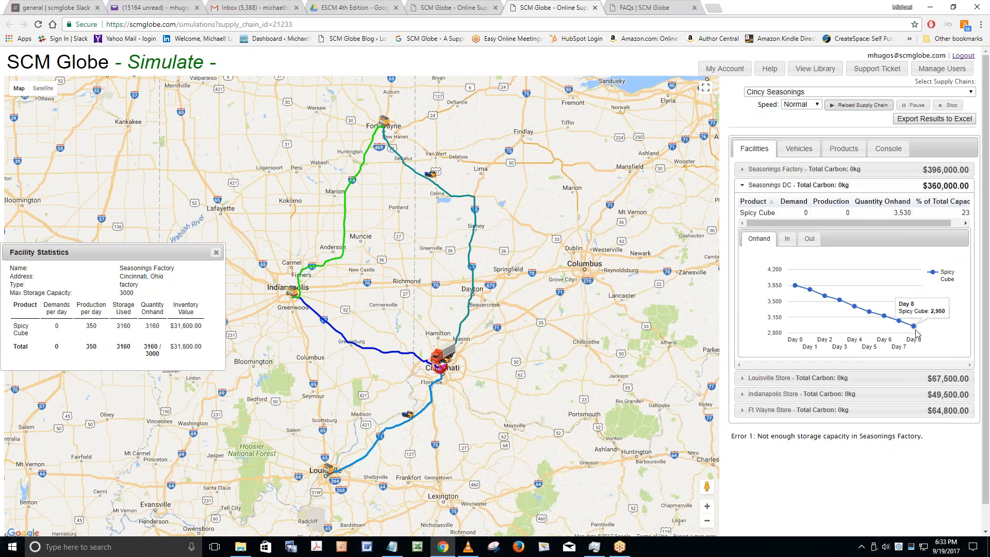
- Examine the daily on-hand trends of the Louisville, Indianapolis and Ft Wayne stores for the stopped simulation
{"action": "left_click", "coordinate": [804, 378]}
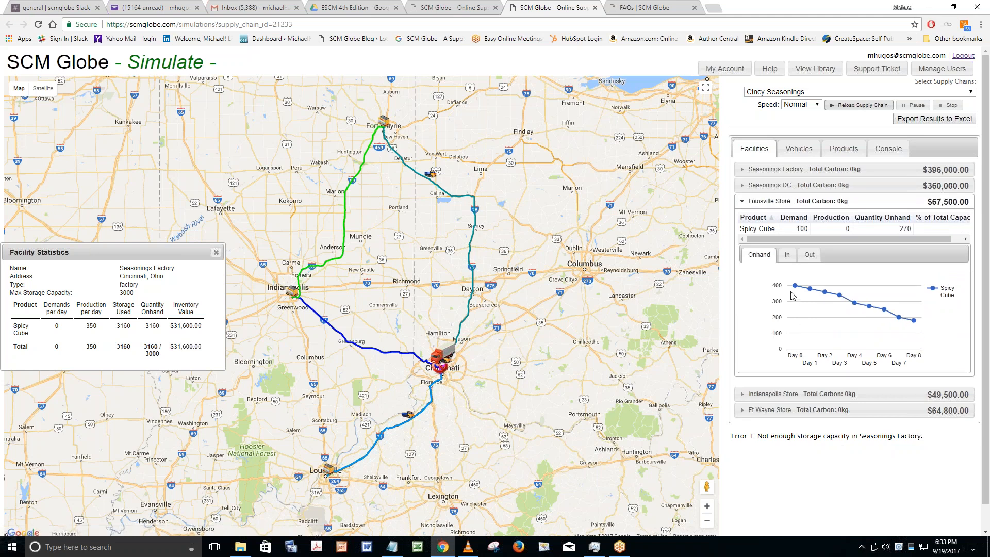
{"action": "mouse_move", "coordinate": [885, 317]}
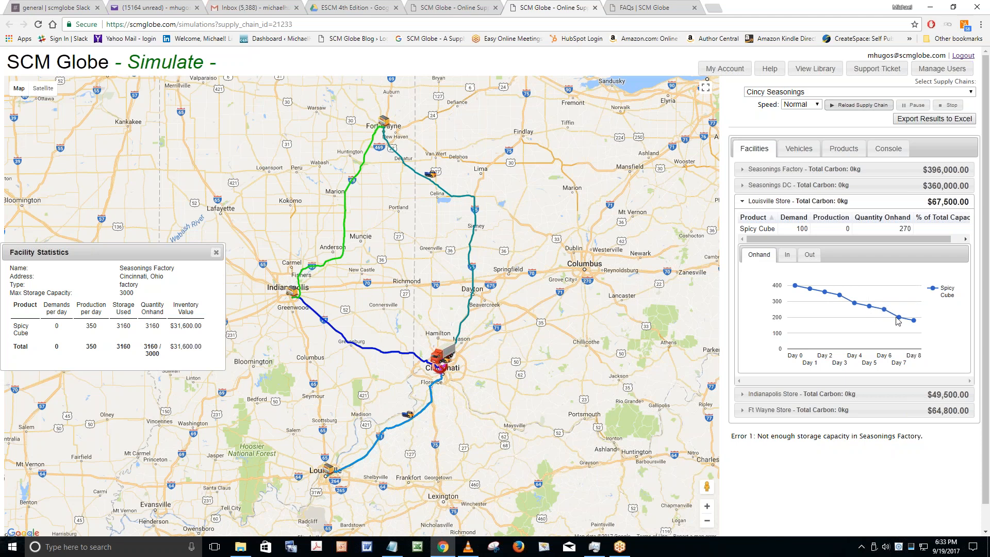
{"action": "mouse_move", "coordinate": [915, 322]}
{"action": "left_click", "coordinate": [802, 398]}
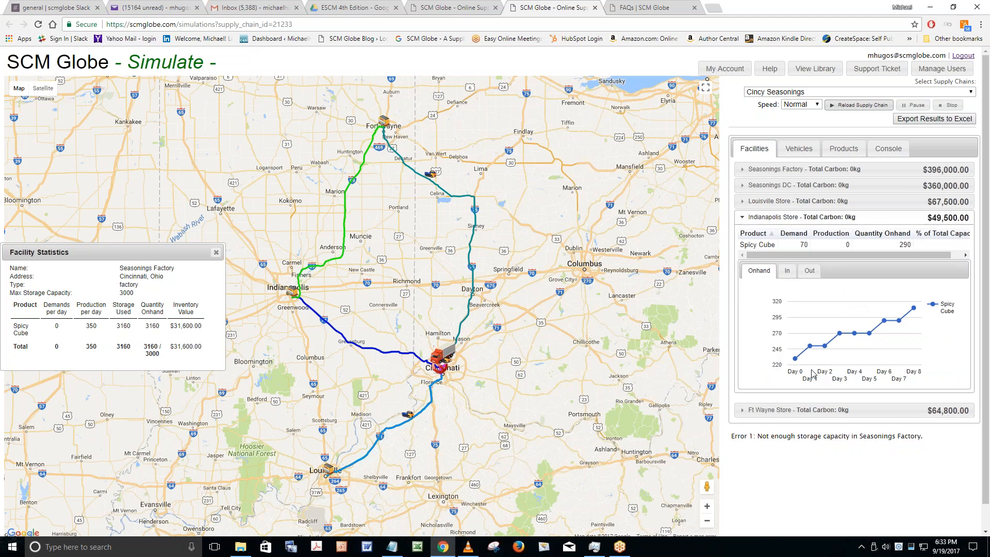
{"action": "mouse_move", "coordinate": [853, 330]}
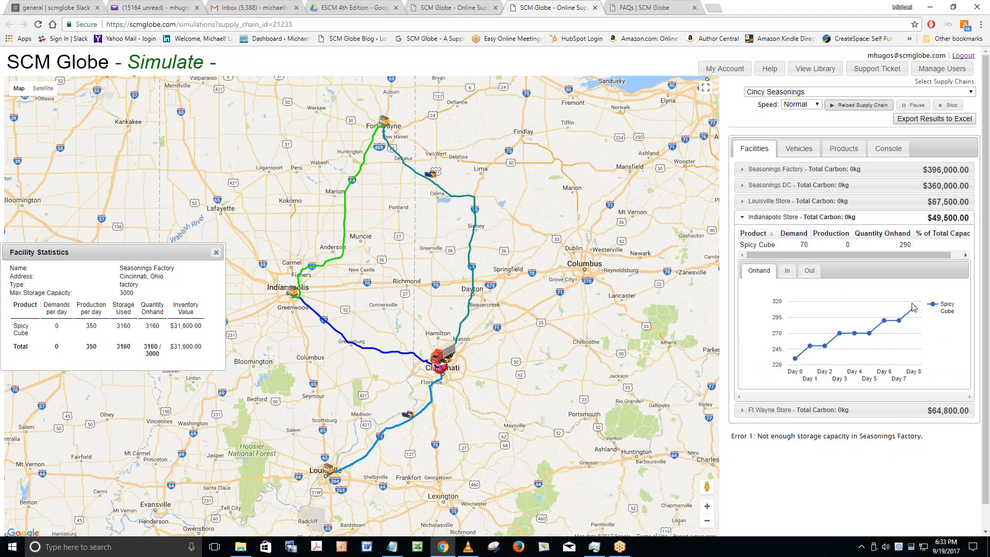
{"action": "left_click", "coordinate": [816, 413]}
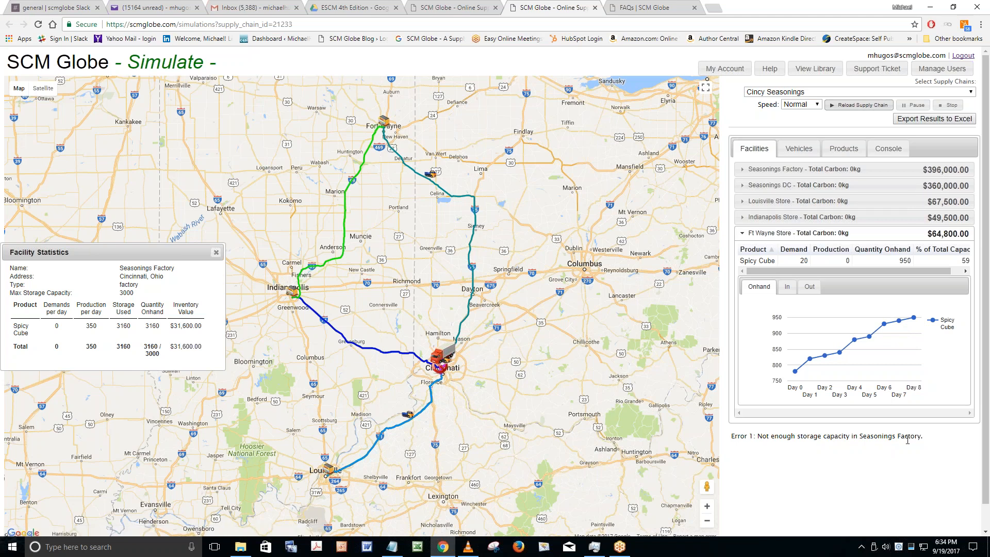
- Compare the Seasonings Factory's on-hand trend with that of the Seasonings DC once more
{"action": "left_click", "coordinate": [771, 173]}
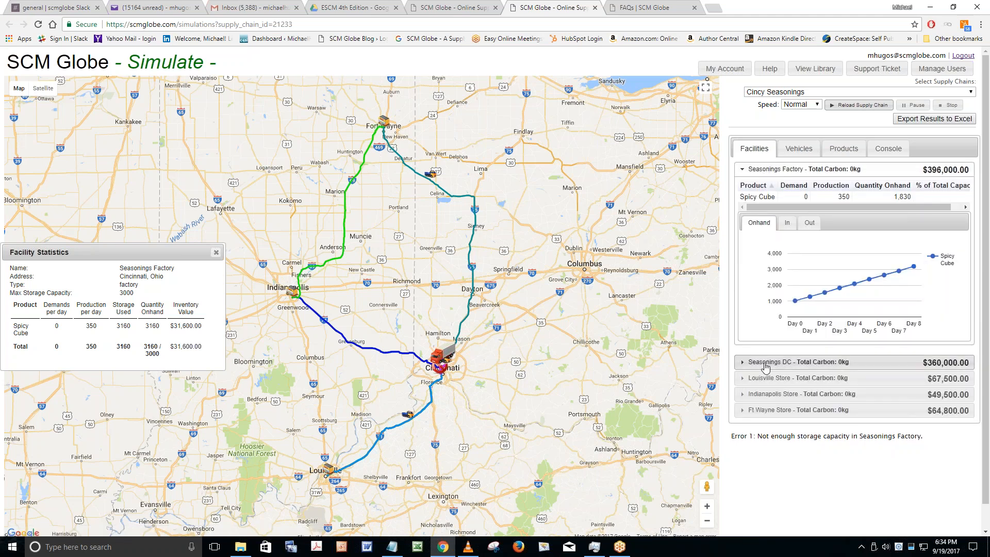
{"action": "left_click", "coordinate": [766, 367]}
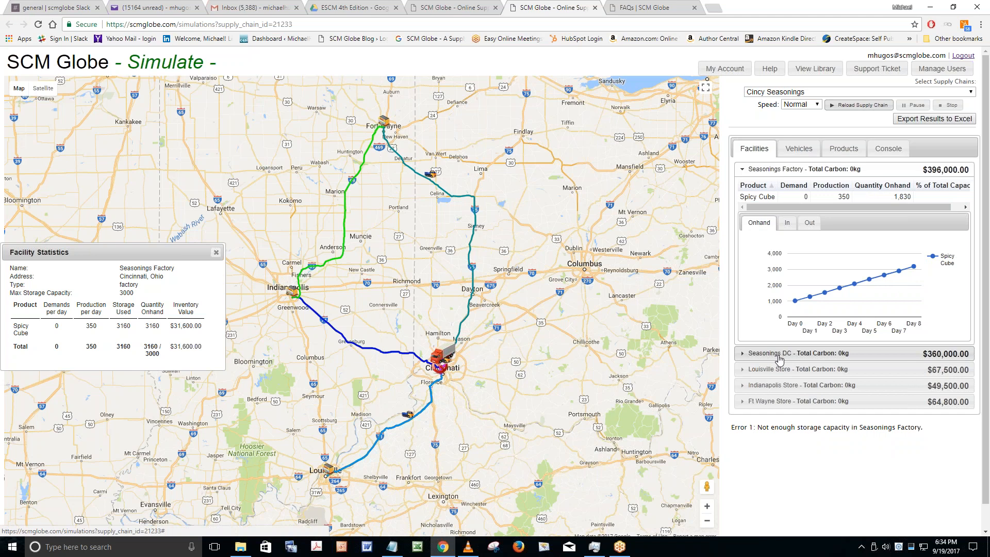
{"action": "left_click", "coordinate": [781, 355]}
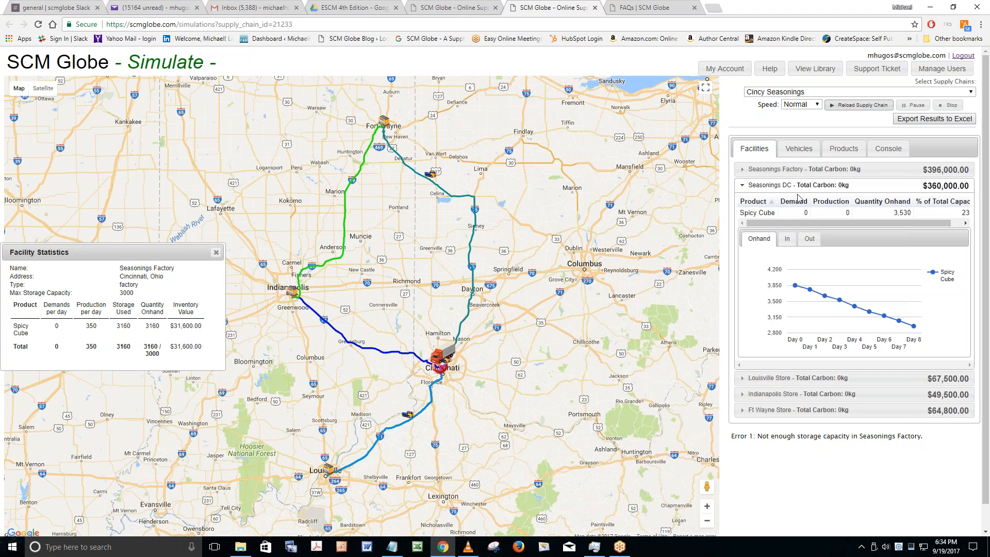
{"action": "mouse_move", "coordinate": [880, 321]}
- Back in the model editor, inspect the Seasonings Factory's settings, then open Factory Truck 1's properties and check its carry volume and departure delay
{"action": "left_click", "coordinate": [434, 7]}
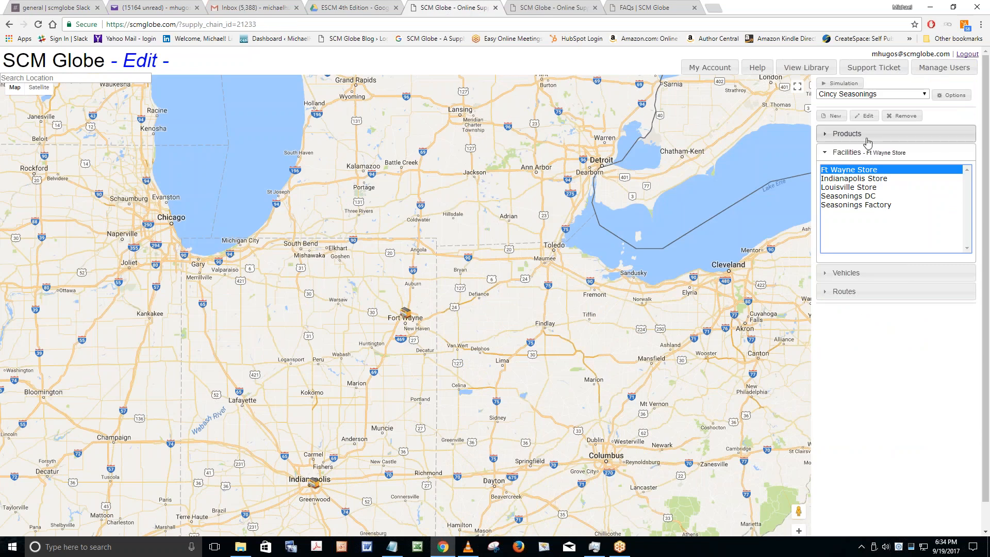
{"action": "double_click", "coordinate": [856, 206]}
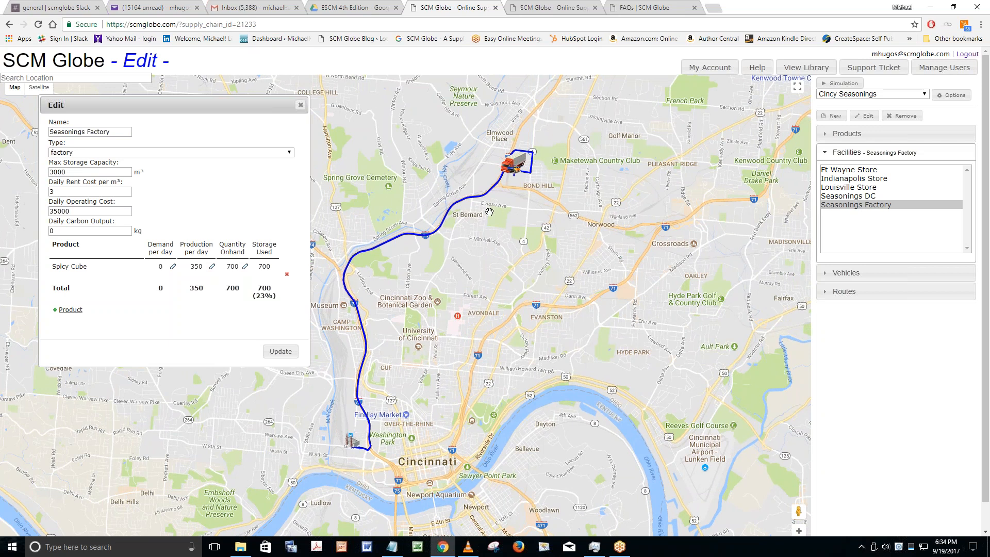
{"action": "left_click", "coordinate": [846, 273]}
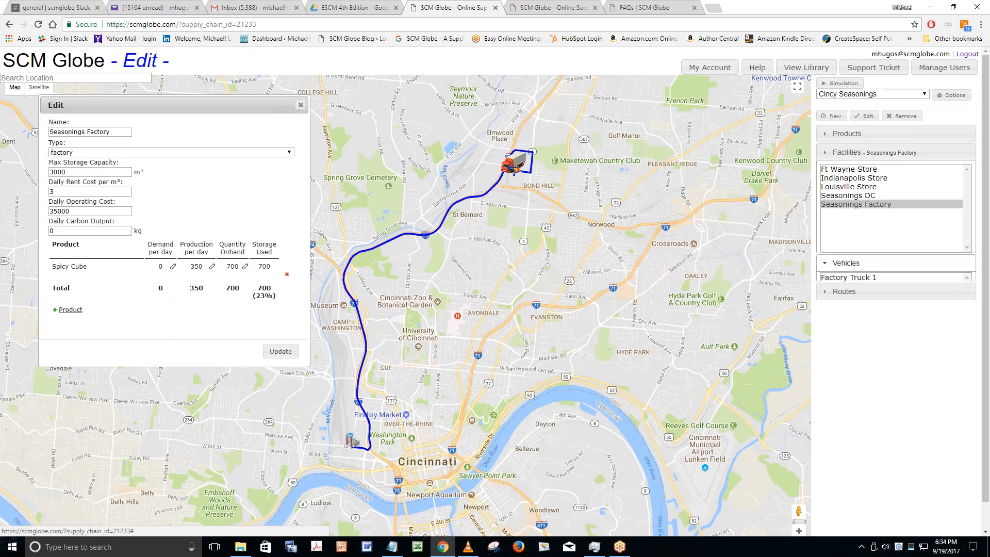
{"action": "double_click", "coordinate": [861, 189]}
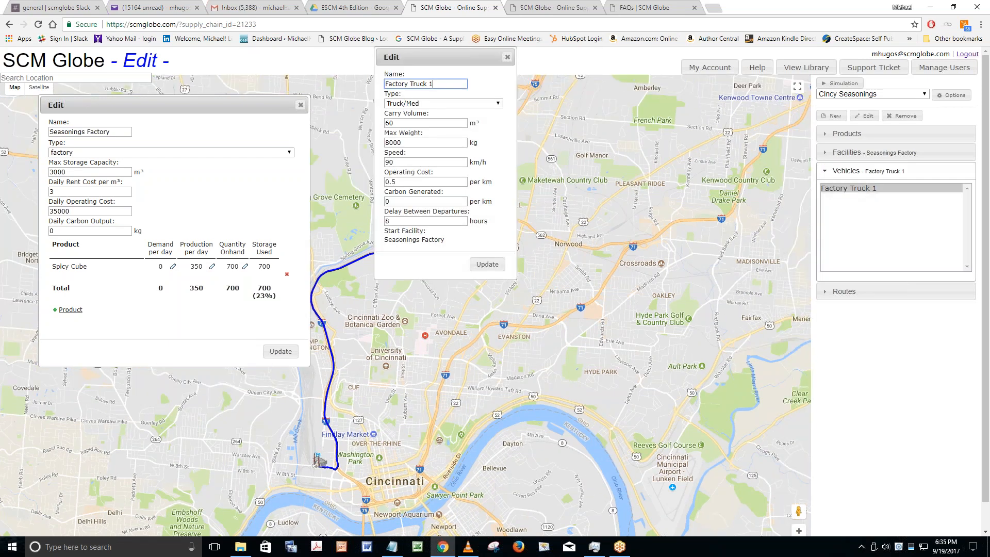
{"action": "left_click", "coordinate": [300, 107]}
{"action": "left_click_drag", "start_coordinate": [435, 57], "coordinate": [167, 89]}
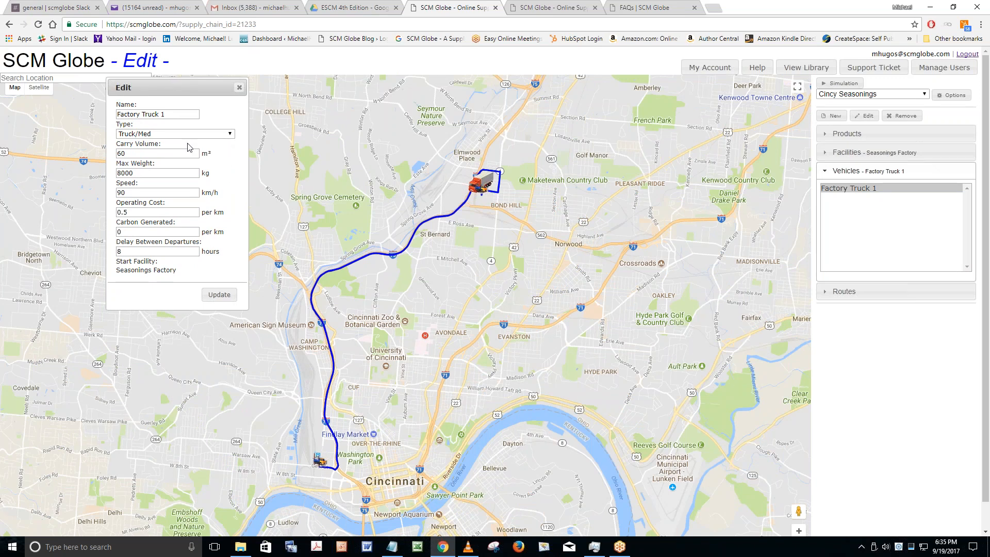
{"action": "left_click", "coordinate": [153, 155]}
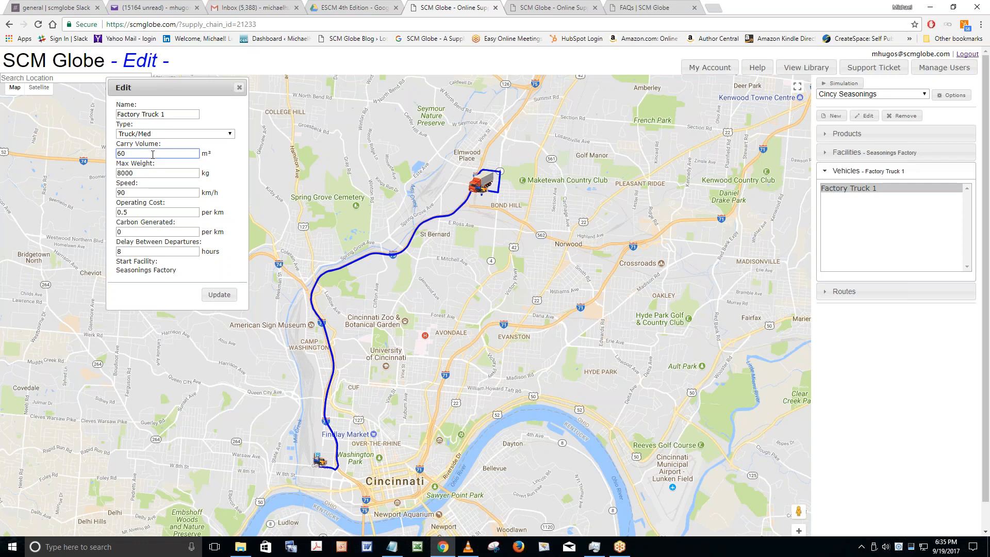
{"action": "left_click", "coordinate": [142, 252]}
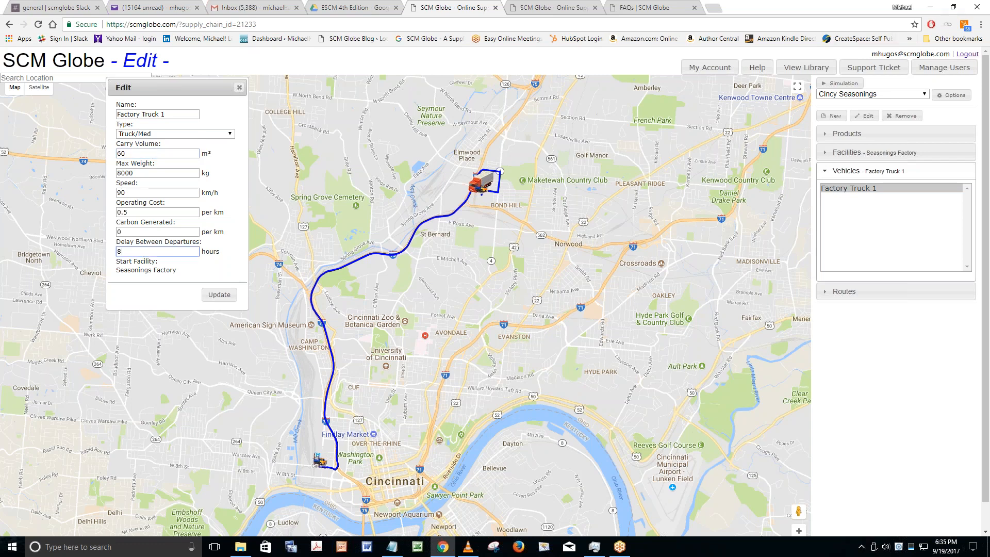
- Open the Factory to DC route beside Factory Truck 1's properties, compare its Spicy Cube drop quantity with the truck's departure delay and carry volume, and close both
{"action": "left_click", "coordinate": [837, 292]}
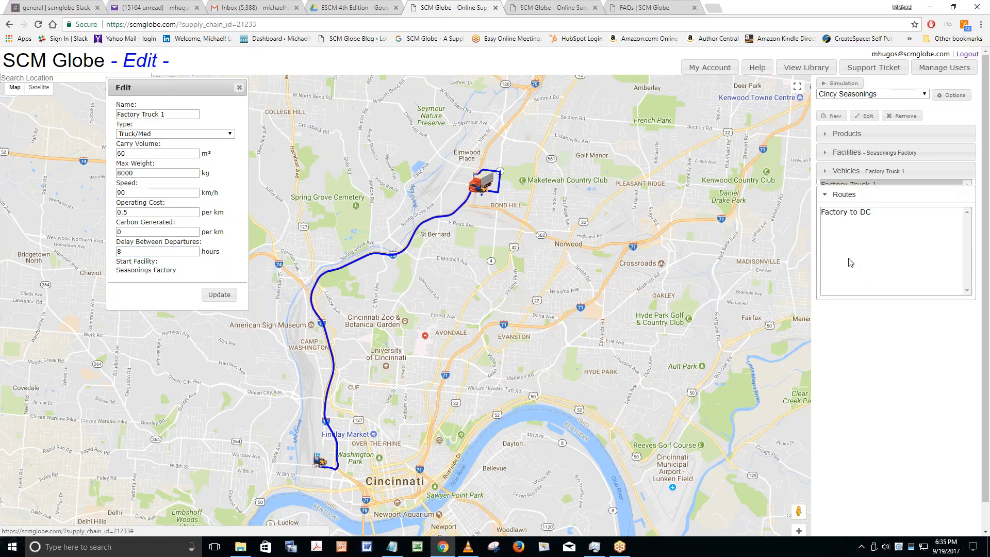
{"action": "left_click", "coordinate": [859, 208]}
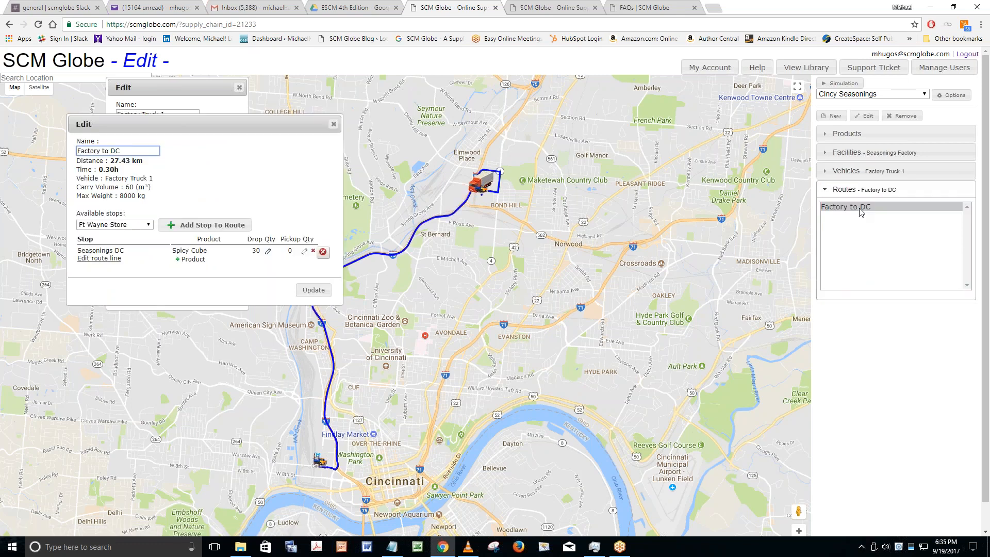
{"action": "left_click_drag", "start_coordinate": [228, 124], "coordinate": [185, 313]}
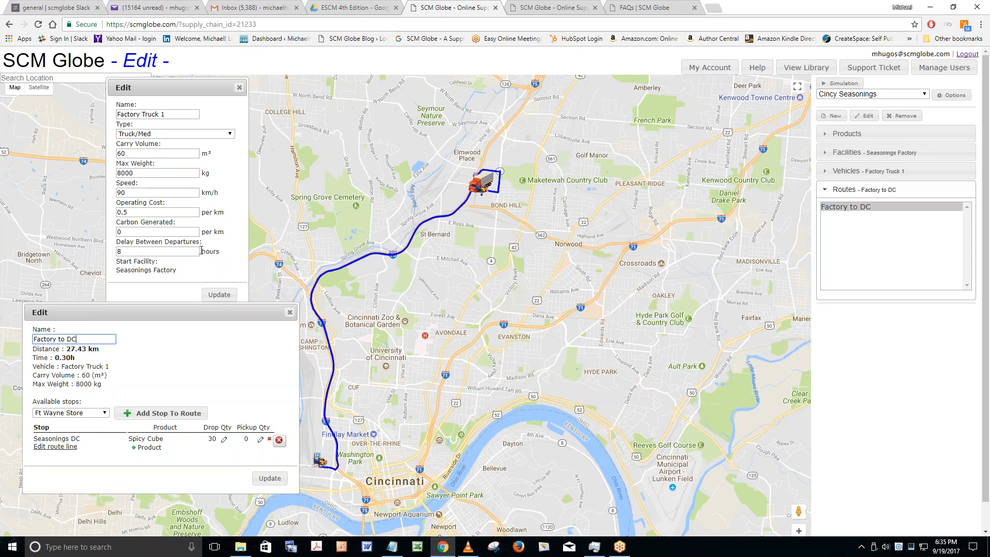
{"action": "left_click", "coordinate": [128, 249]}
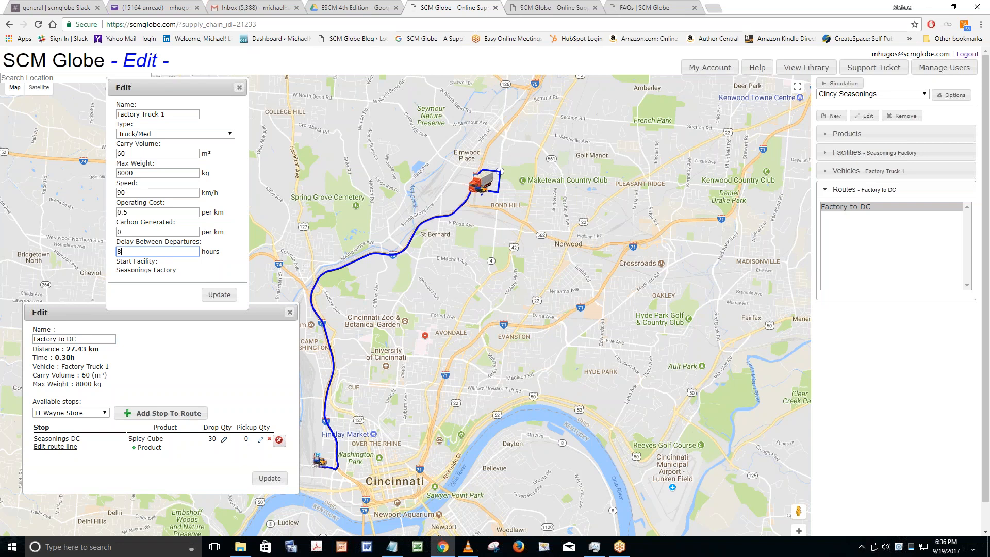
{"action": "right_click", "coordinate": [214, 439]}
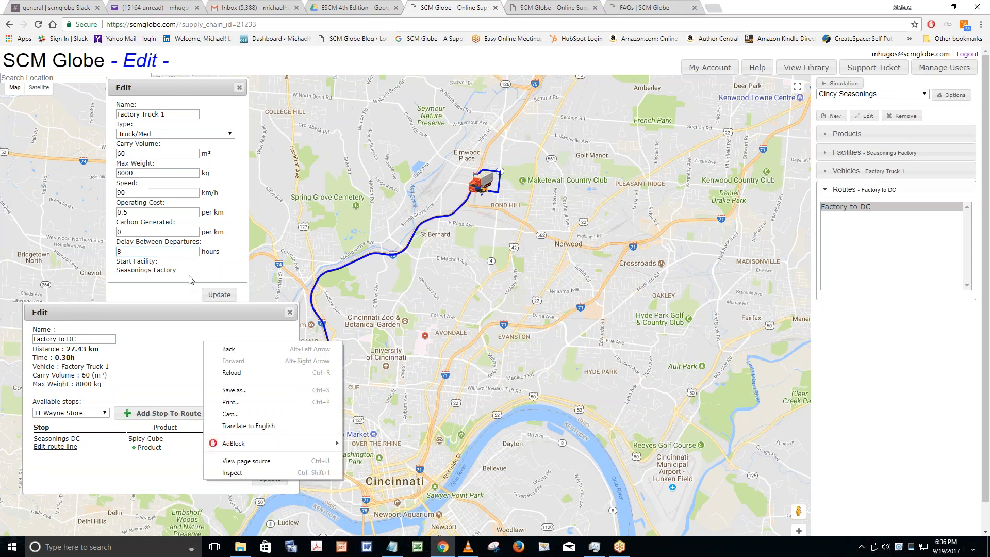
{"action": "key", "text": "Escape"}
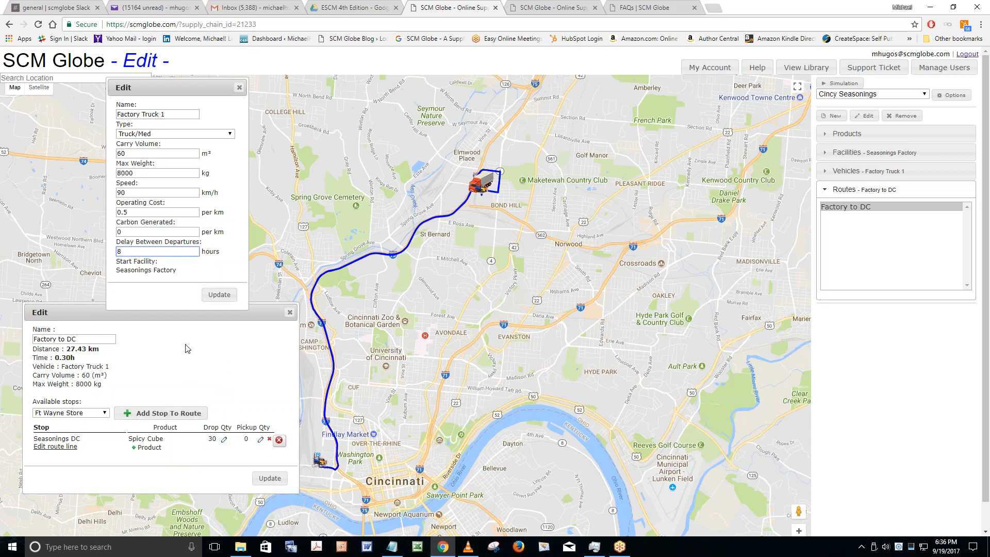
{"action": "double_click", "coordinate": [145, 155]}
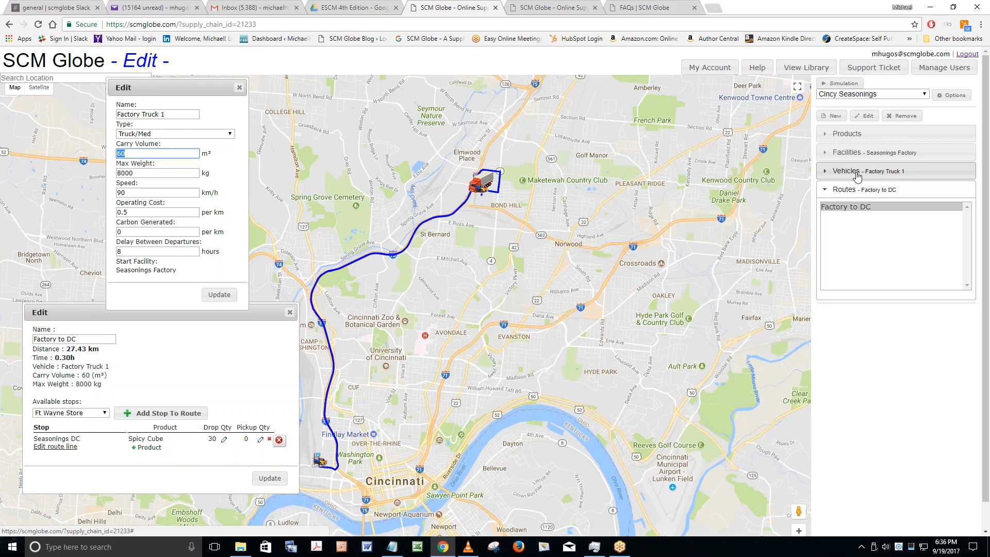
{"action": "mouse_move", "coordinate": [14, 88]}
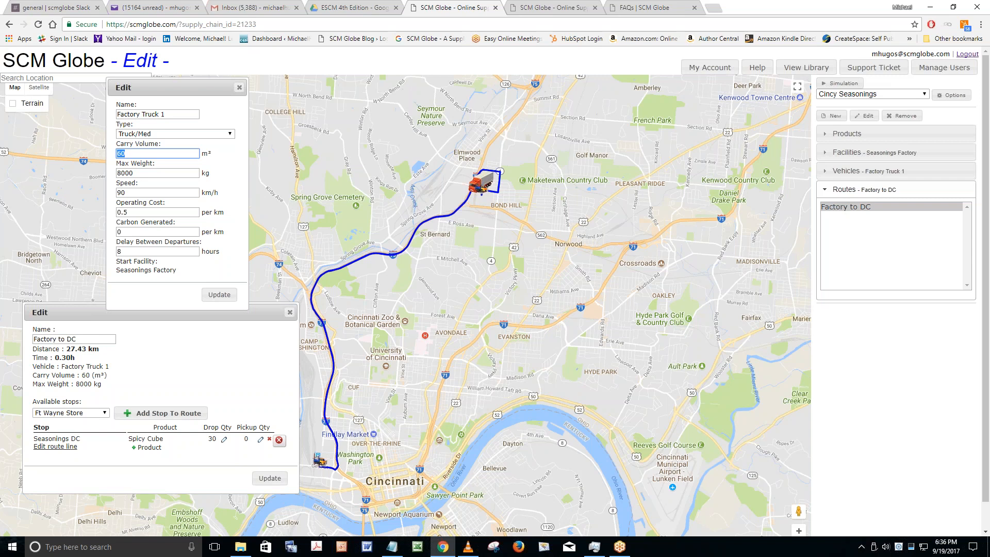
{"action": "left_click", "coordinate": [209, 118]}
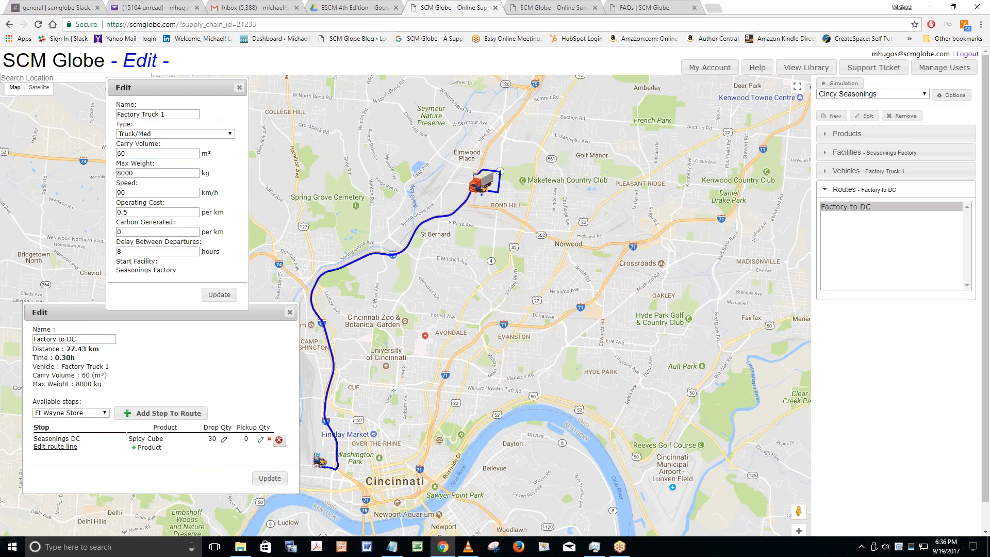
{"action": "left_click", "coordinate": [239, 87]}
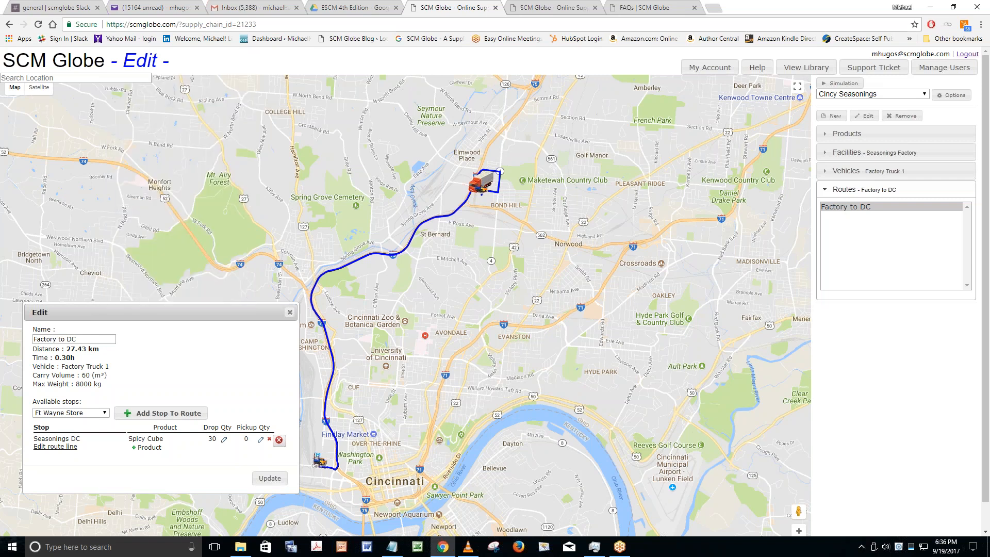
{"action": "left_click", "coordinate": [289, 312]}
- Reopen Factory Truck 1's properties and change its vehicle type to Truck/Large
{"action": "left_click", "coordinate": [887, 171]}
{"action": "double_click", "coordinate": [851, 189]}
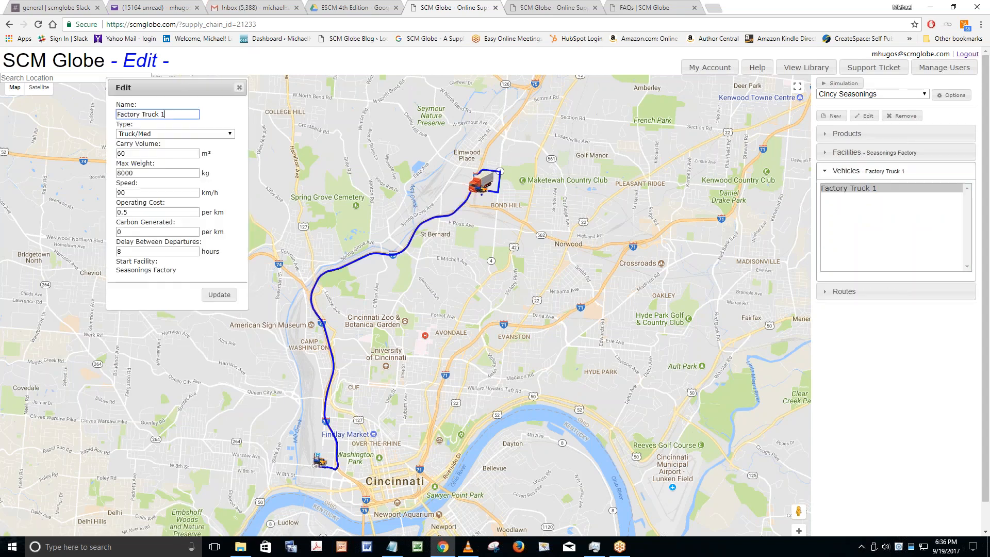
{"action": "left_click", "coordinate": [228, 135]}
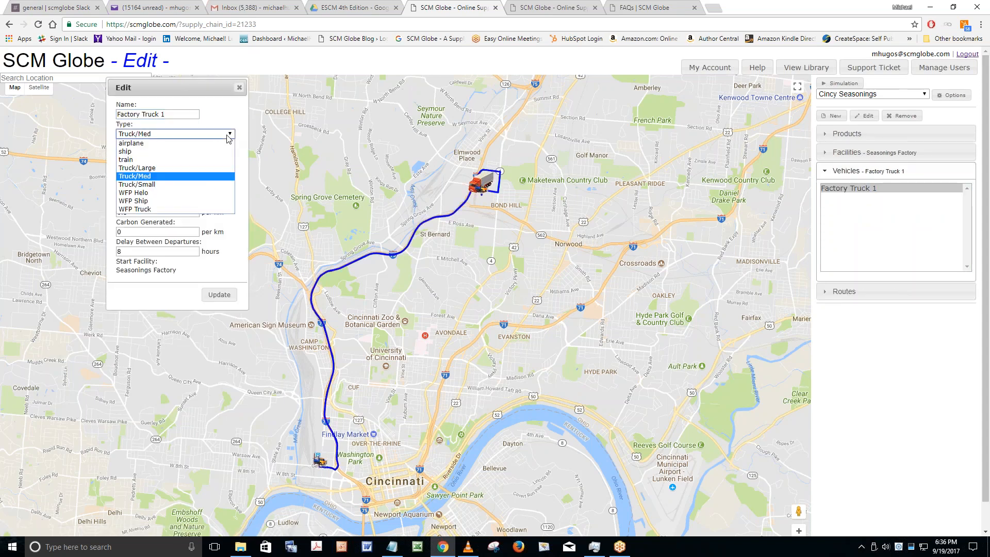
{"action": "left_click", "coordinate": [155, 169]}
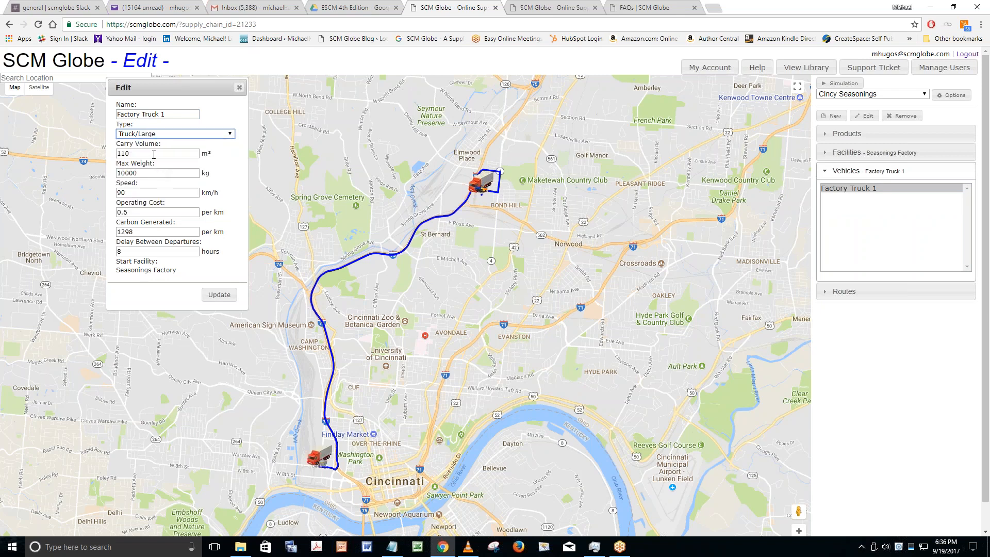
- Review Factory Truck 1's carry volume, maximum weight, speed, operating cost and delay between departures for the large truck type
{"action": "left_click", "coordinate": [152, 155]}
{"action": "left_click", "coordinate": [148, 176]}
{"action": "left_click", "coordinate": [138, 192]}
{"action": "left_click", "coordinate": [137, 212]}
{"action": "left_click", "coordinate": [137, 249]}
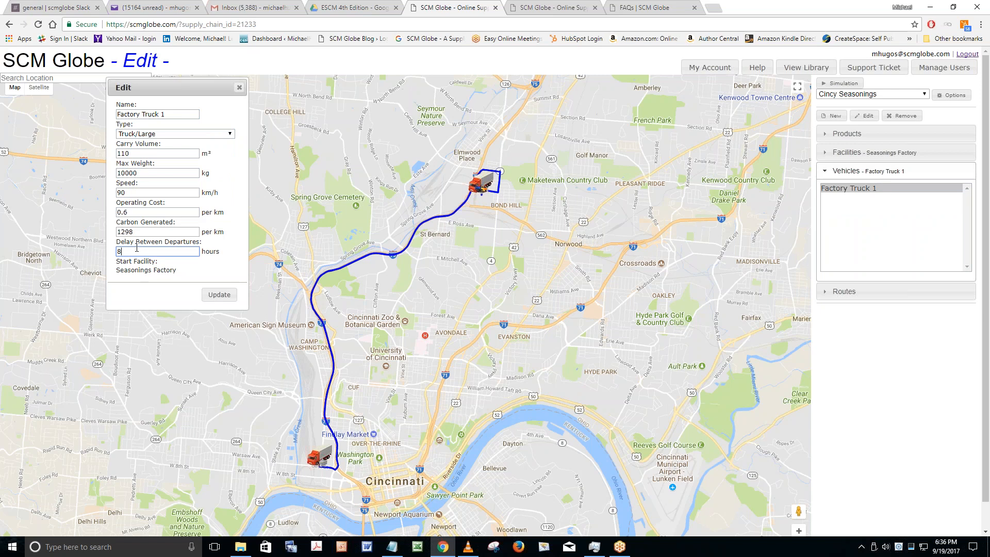
{"action": "left_click", "coordinate": [143, 213]}
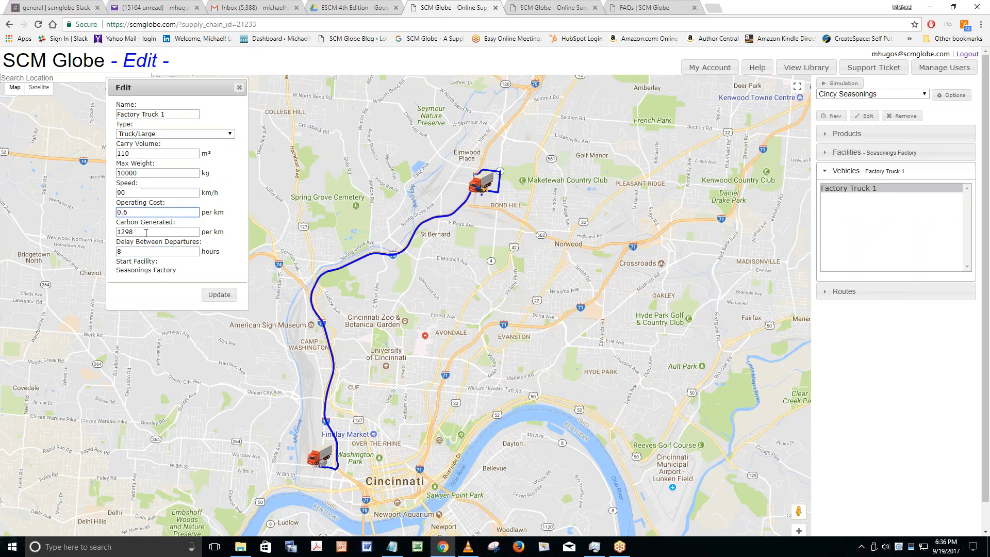
- Set Factory Truck 1's carbon generated to 0 per km
{"action": "left_click", "coordinate": [145, 233]}
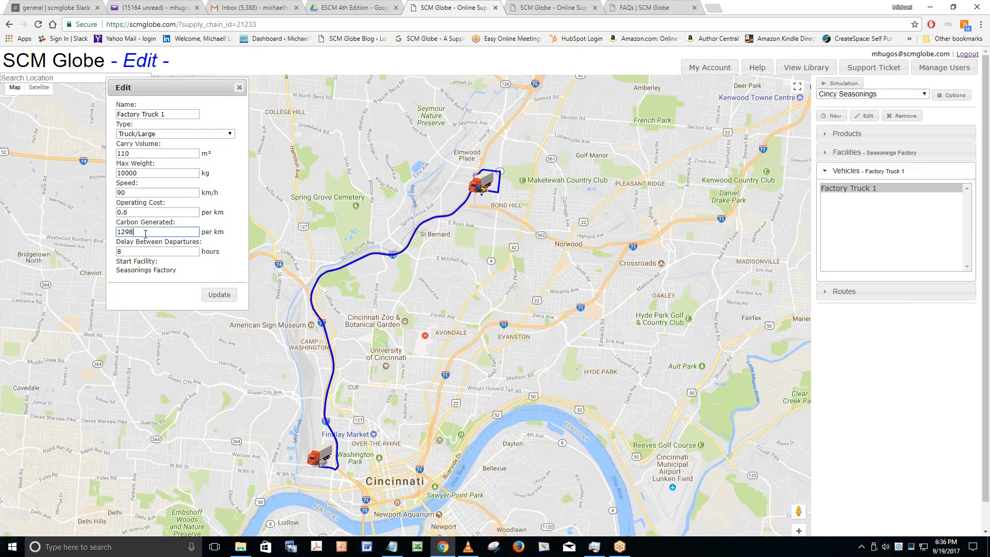
{"action": "left_click_drag", "start_coordinate": [145, 233], "coordinate": [87, 229]}
{"action": "type", "text": "0"}
{"action": "left_click_drag", "start_coordinate": [128, 232], "coordinate": [77, 229]}
{"action": "type", "text": "0"}
{"action": "left_click", "coordinate": [230, 226]}
- Open the Factory to DC route alongside the truck's properties and re-enter 110 m³ as Factory Truck 1's carry volume
{"action": "left_click", "coordinate": [842, 291]}
{"action": "left_click", "coordinate": [860, 207]}
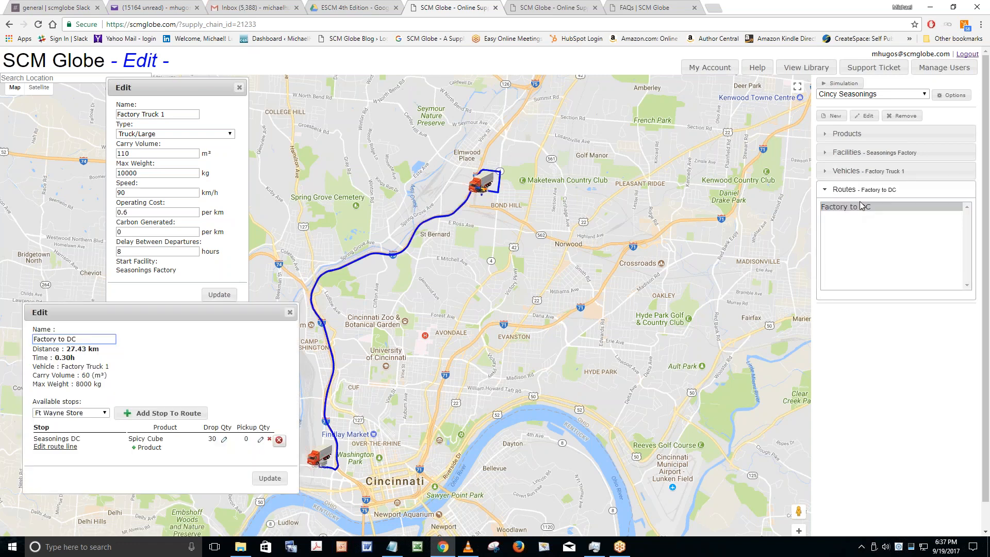
{"action": "left_click", "coordinate": [212, 440]}
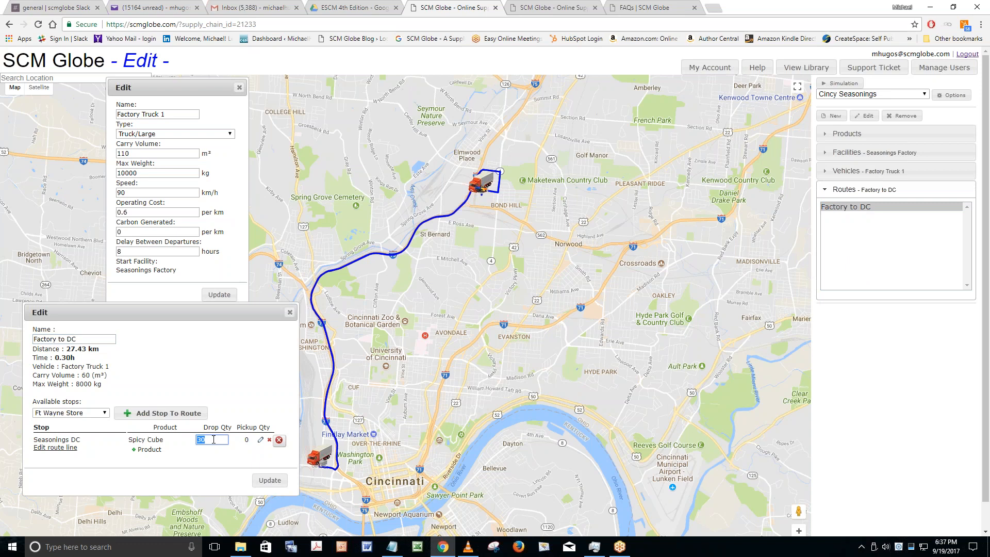
{"action": "right_click", "coordinate": [192, 246]}
{"action": "left_click", "coordinate": [149, 153]}
{"action": "type", "text": "110"}
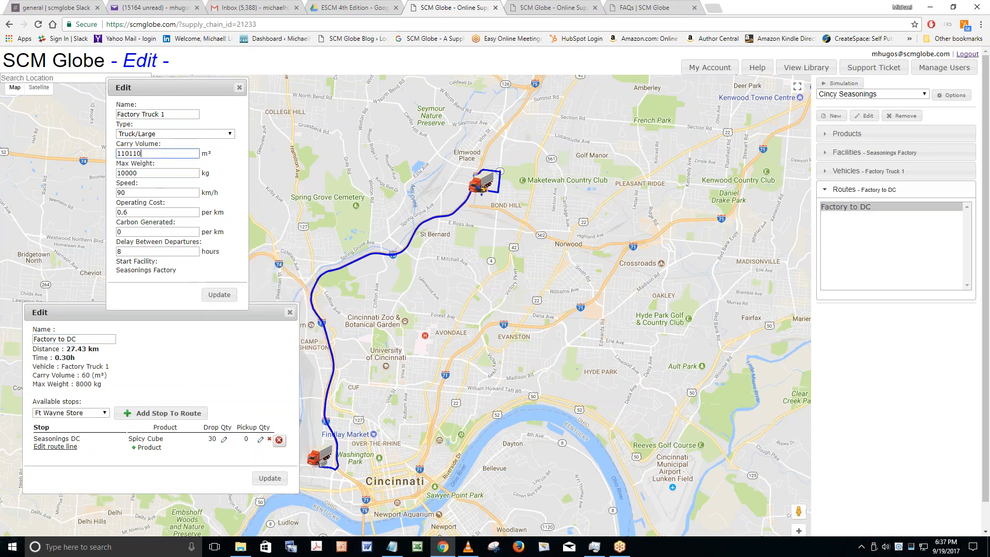
{"action": "key", "text": "BackSpace"}
{"action": "key", "text": "BackSpace"}
{"action": "key", "text": "BackSpace"}
{"action": "key", "text": "BackSpace"}
{"action": "type", "text": "110"}
- Try to update the Factory to DC route with a Spicy Cube drop quantity of 110 at the Seasonings DC
{"action": "left_click", "coordinate": [214, 447]}
{"action": "left_click", "coordinate": [213, 439]}
{"action": "type", "text": "110"}
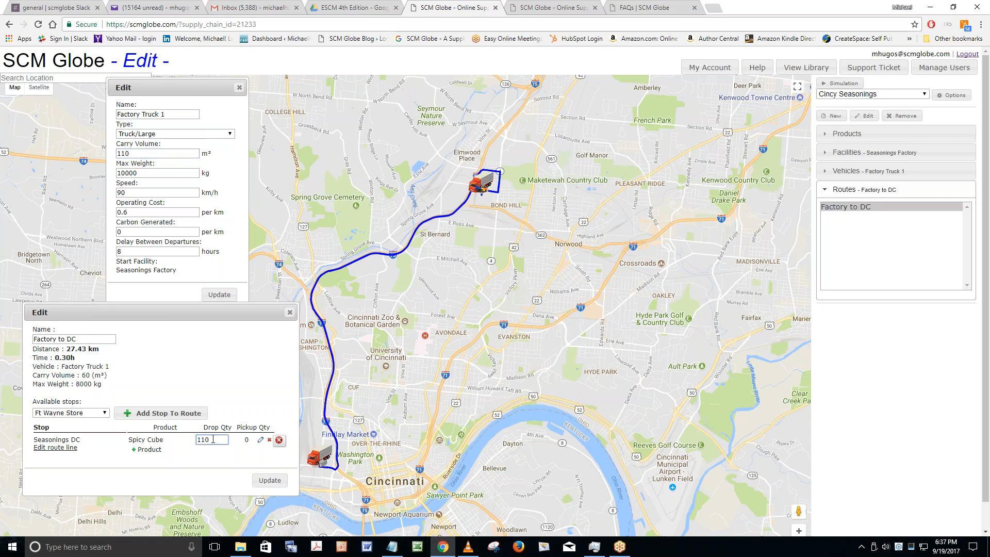
{"action": "left_click", "coordinate": [271, 481]}
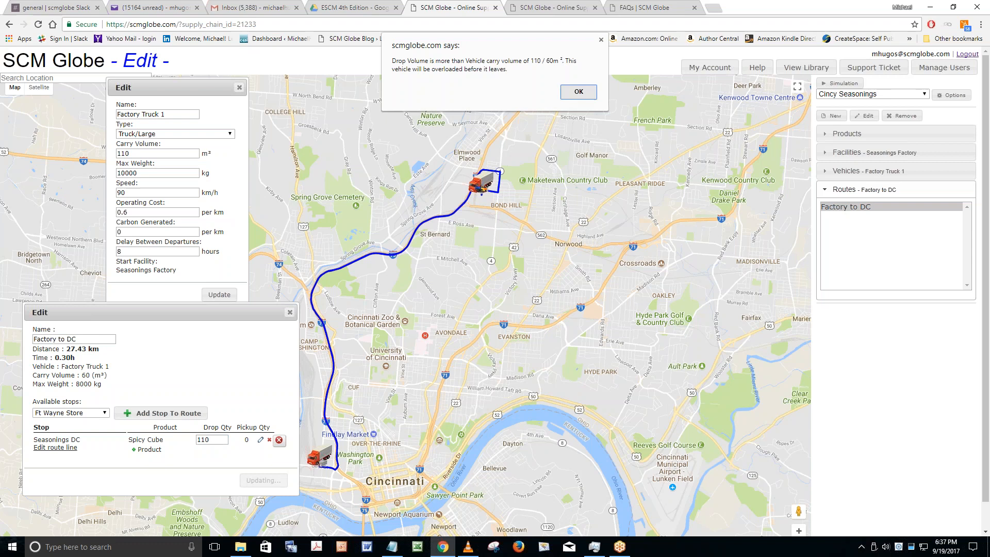
{"action": "left_click", "coordinate": [578, 93]}
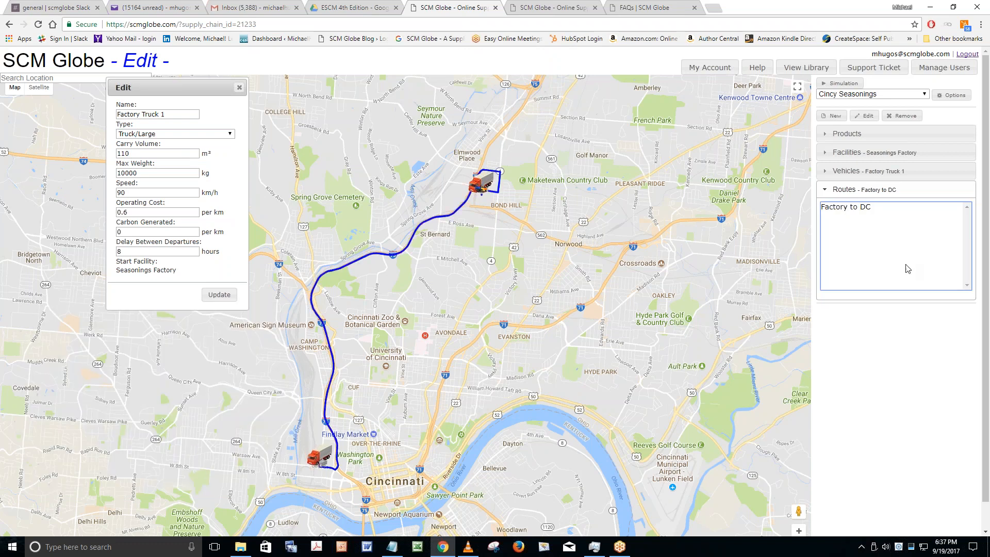
- Reopen the Factory to DC route and try to update it with a Spicy Cube drop quantity of 100
{"action": "left_click", "coordinate": [853, 207]}
{"action": "double_click", "coordinate": [852, 207]}
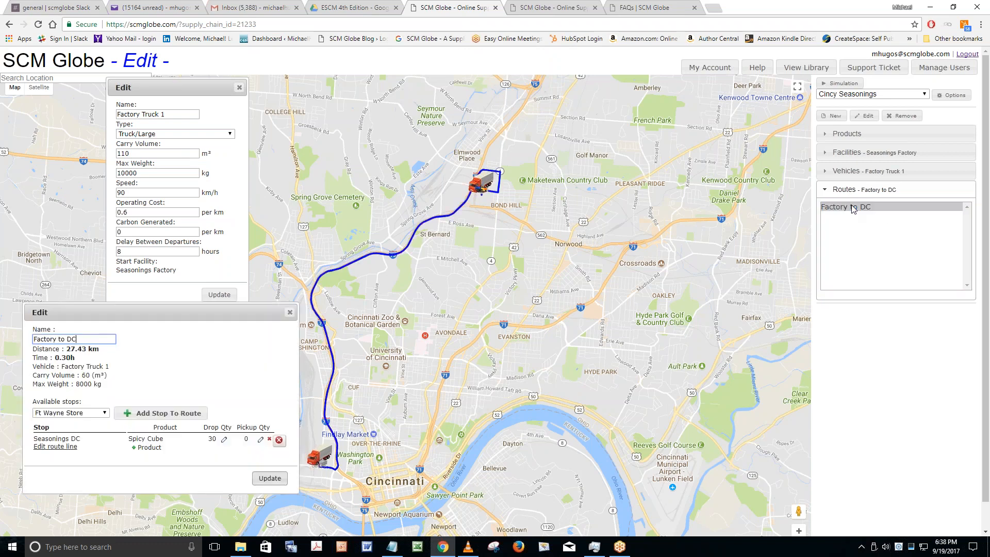
{"action": "left_click", "coordinate": [223, 440]}
{"action": "type", "text": "1"}
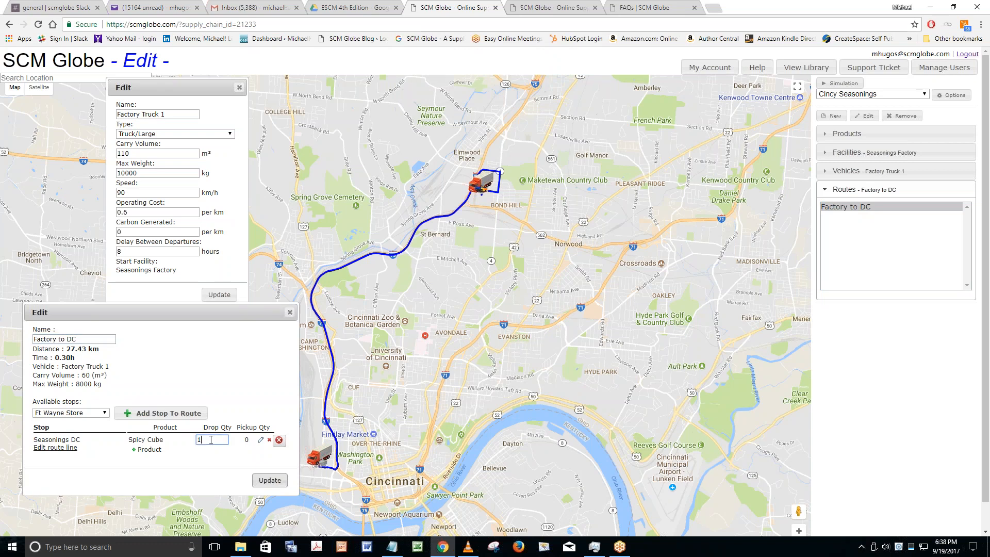
{"action": "type", "text": "00"}
{"action": "left_click", "coordinate": [268, 481]}
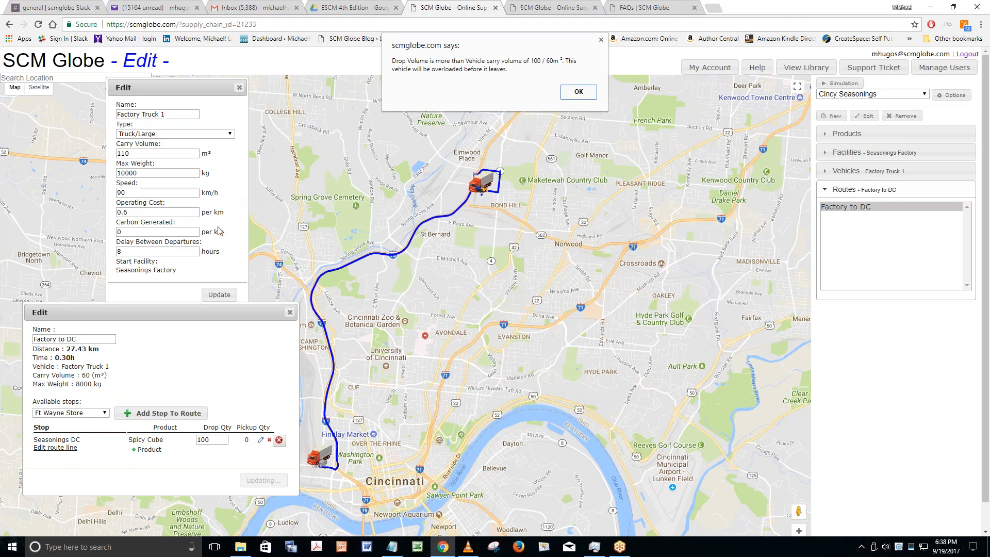
{"action": "left_click", "coordinate": [579, 93]}
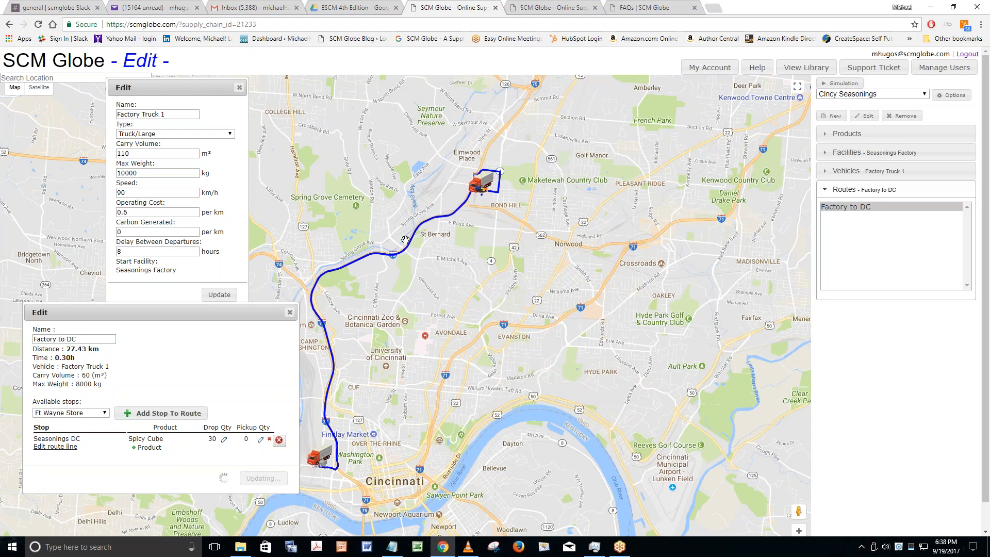
- Close the route editor, save Factory Truck 1's Truck/Large settings and reopen the truck's properties
{"action": "left_click", "coordinate": [290, 312]}
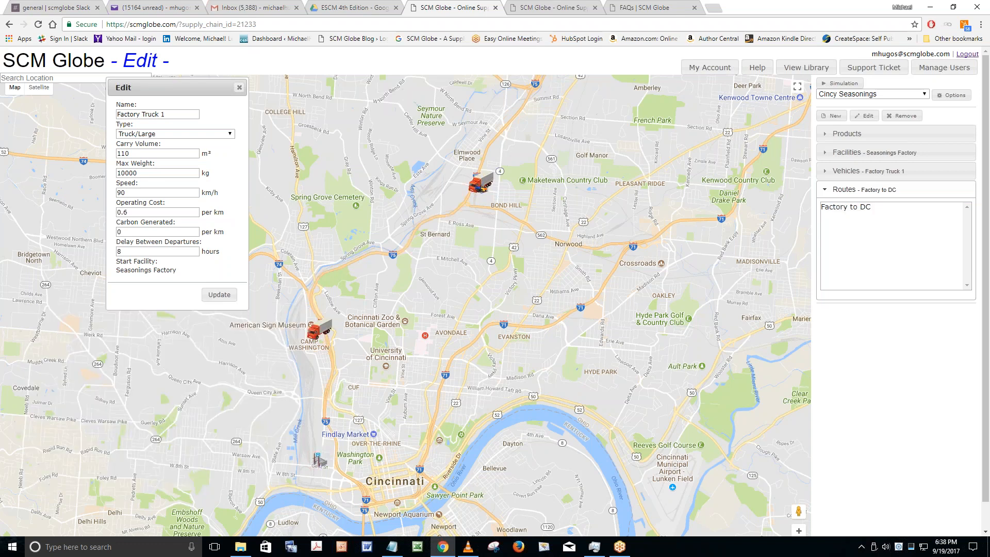
{"action": "left_click", "coordinate": [217, 297]}
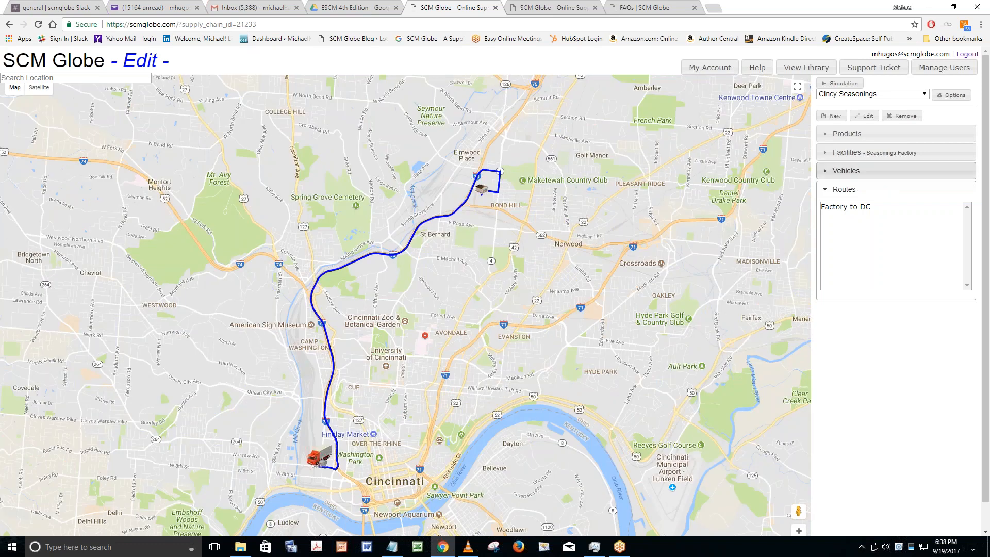
{"action": "left_click", "coordinate": [843, 171]}
{"action": "left_click", "coordinate": [853, 188]}
{"action": "double_click", "coordinate": [853, 190]}
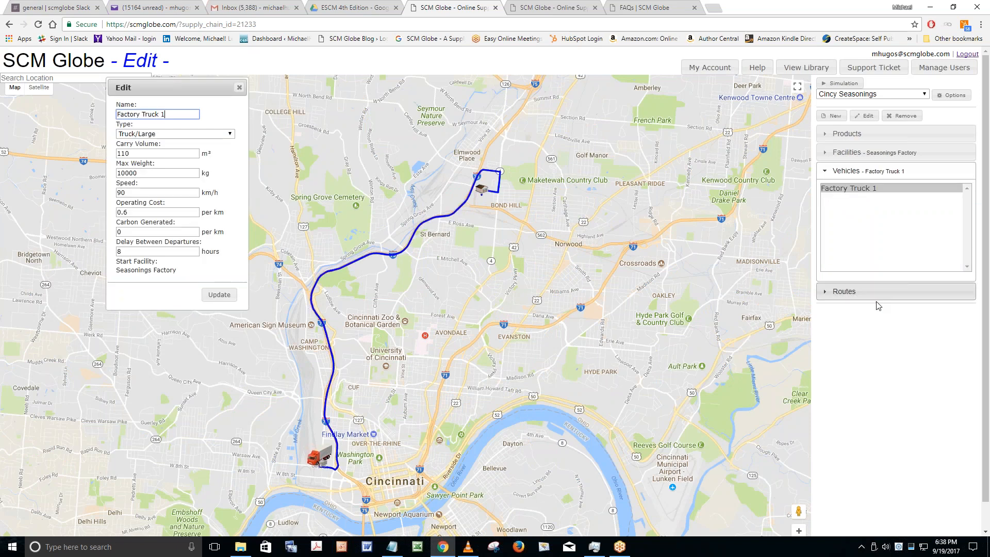
- Set the Spicy Cube drop quantity at the Seasonings DC to 110 on the Factory to DC route and save the route
{"action": "left_click", "coordinate": [858, 293]}
{"action": "double_click", "coordinate": [854, 211]}
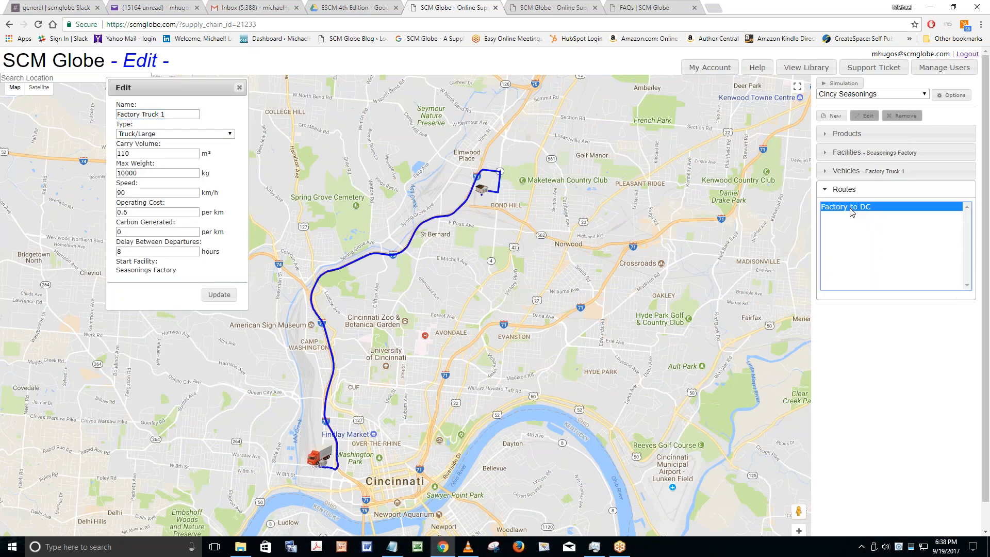
{"action": "left_click", "coordinate": [213, 438]}
{"action": "type", "text": "11"}
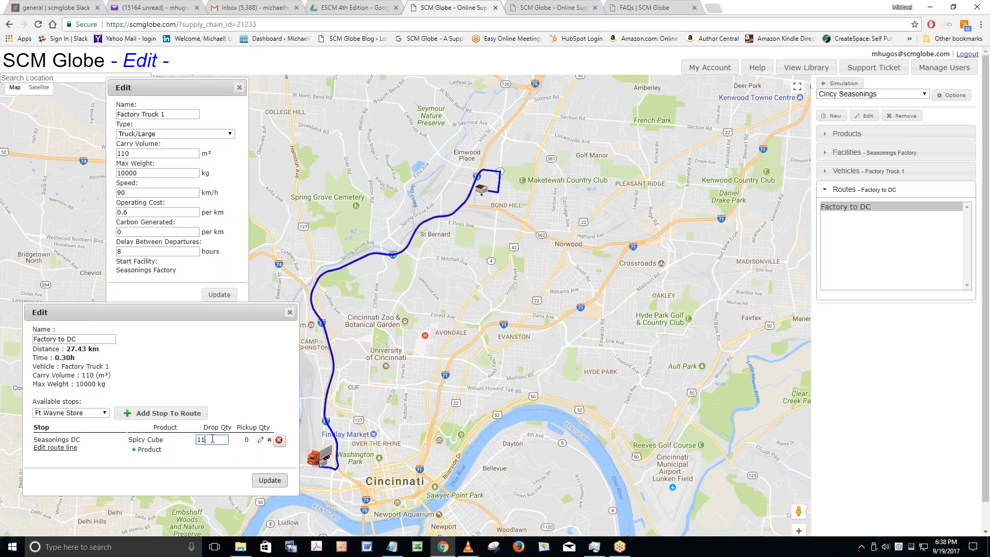
{"action": "type", "text": "0"}
{"action": "key", "text": "Return"}
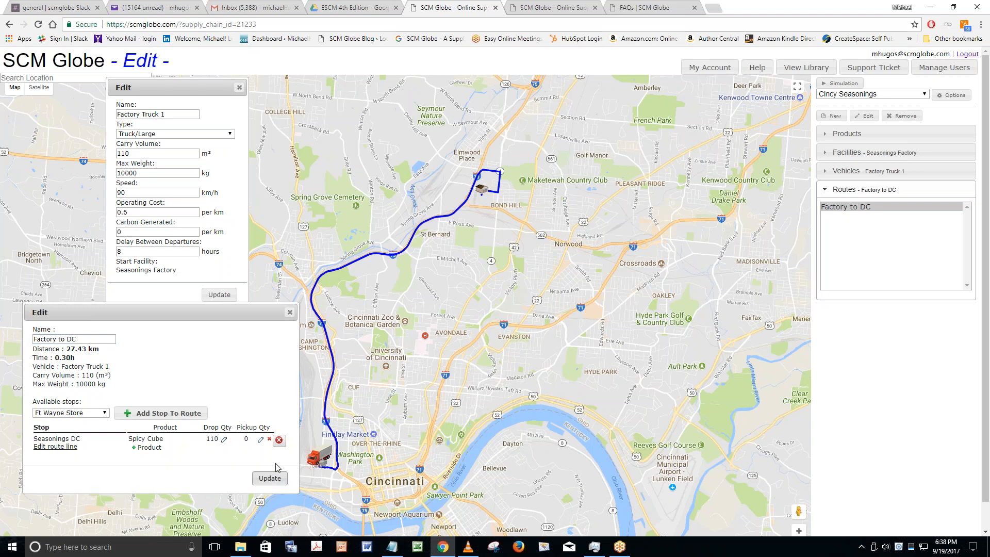
{"action": "left_click", "coordinate": [270, 479]}
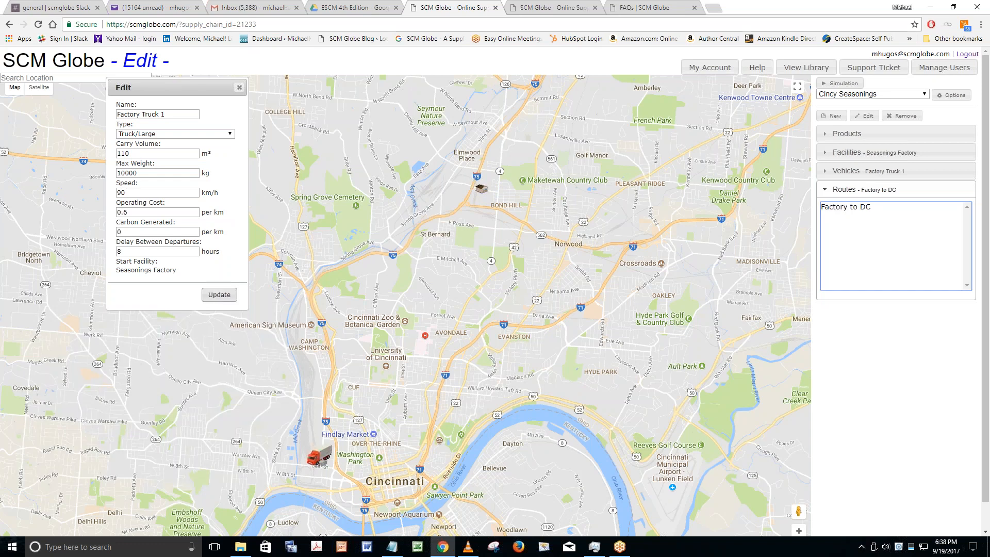
- Set Factory Truck 1's delay between departures to 6 hours and save the vehicle
{"action": "double_click", "coordinate": [152, 251]}
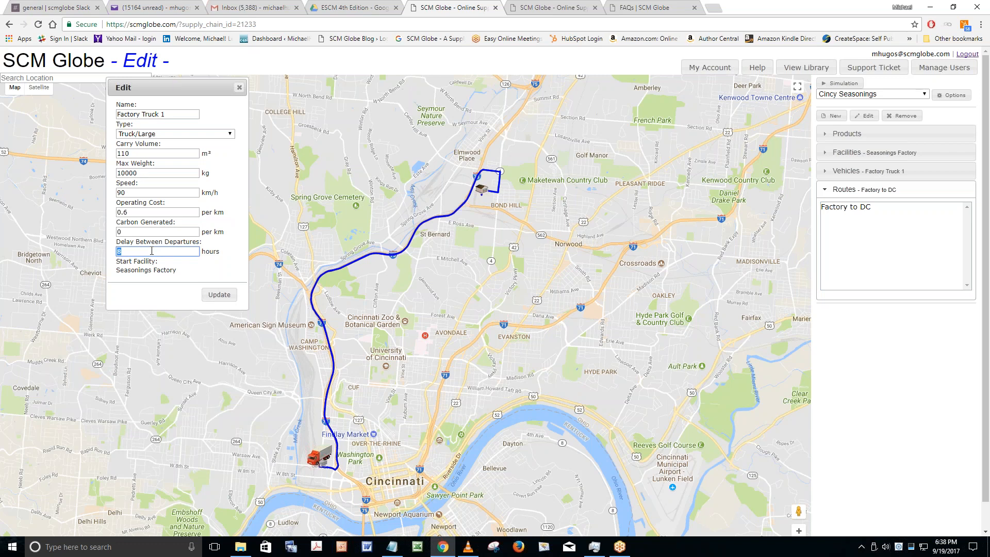
{"action": "type", "text": "6"}
{"action": "left_click", "coordinate": [219, 296]}
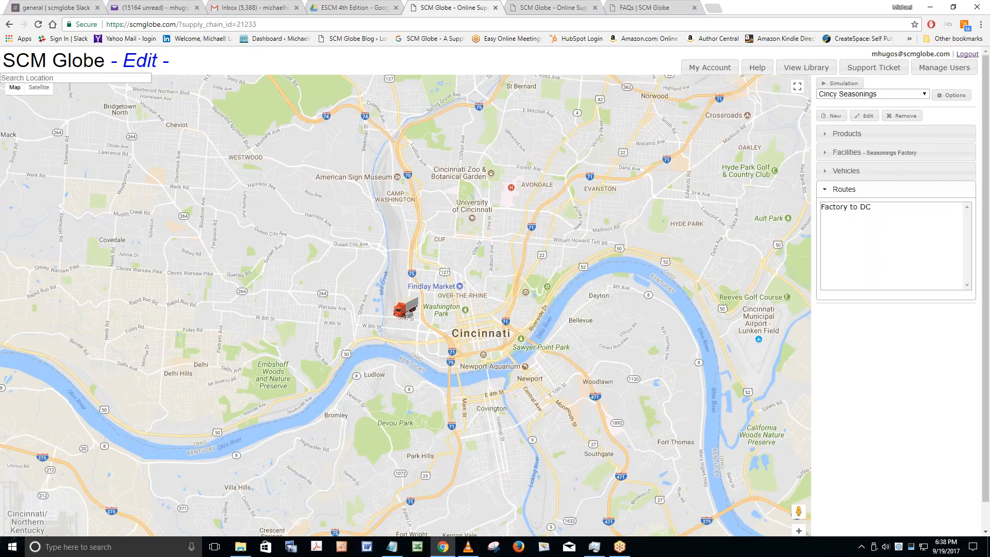
- Reload the Cincy Seasonings supply chain in the simulator, run it at Normal speed and dismiss the error that stops it
{"action": "left_click", "coordinate": [552, 8]}
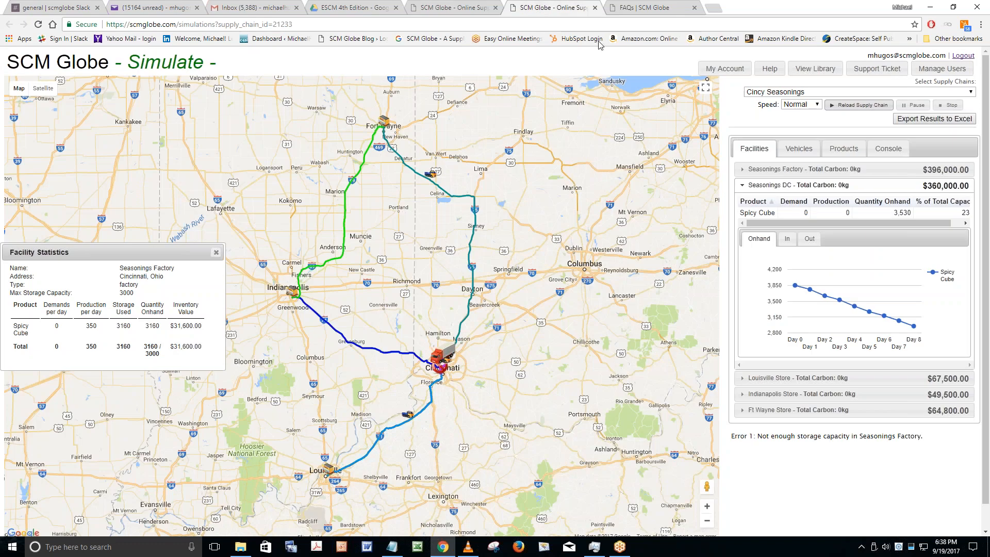
{"action": "left_click", "coordinate": [861, 105]}
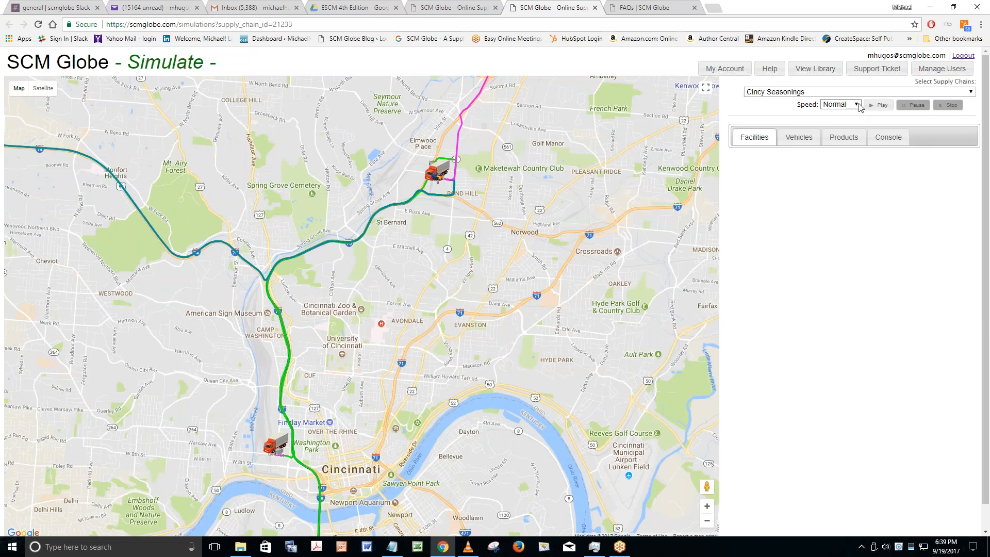
{"action": "left_click", "coordinate": [880, 105]}
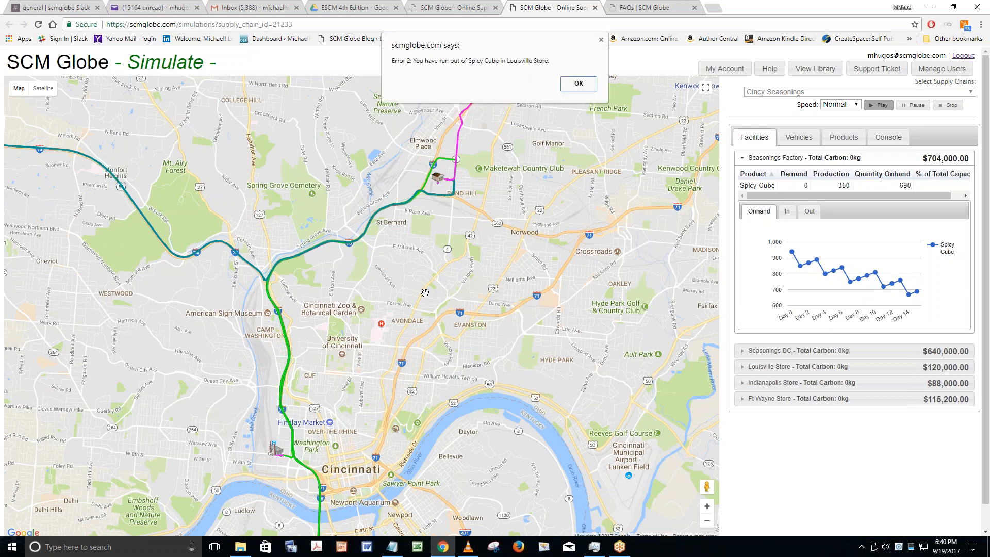
{"action": "left_click", "coordinate": [579, 84]}
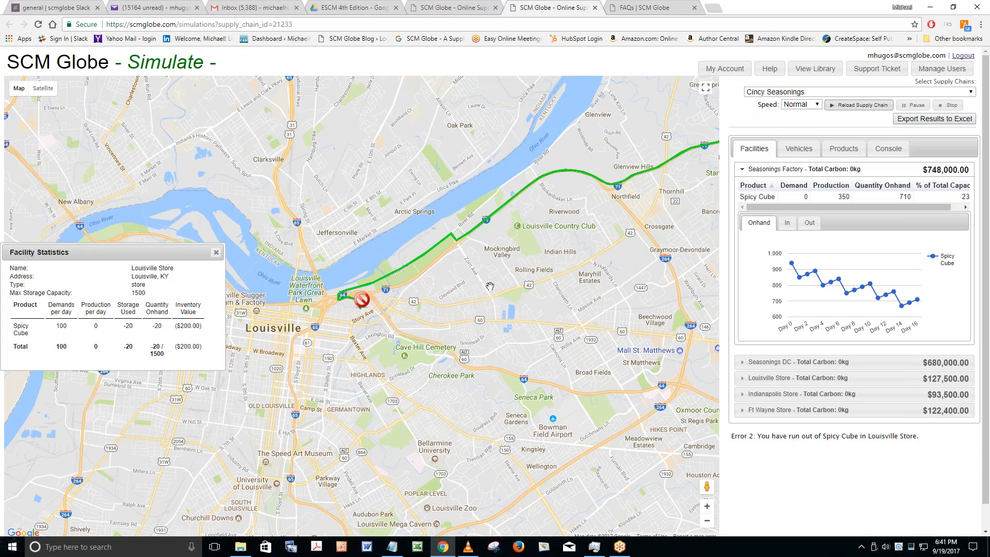
- Examine the Louisville Store's on-hand inventory graph and facility statistics, and check the running costs of the vehicles
{"action": "left_click_drag", "start_coordinate": [500, 343], "coordinate": [465, 391]}
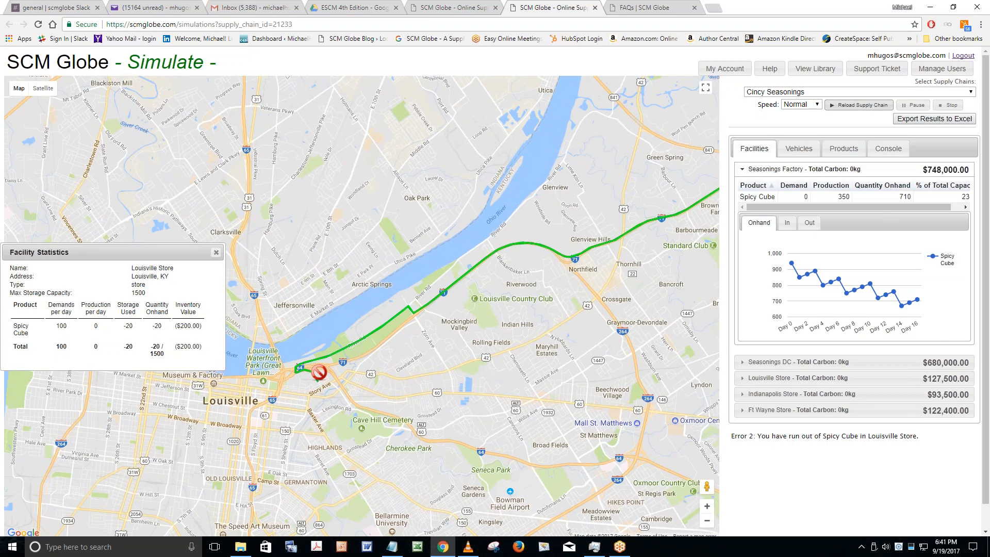
{"action": "left_click", "coordinate": [759, 379]}
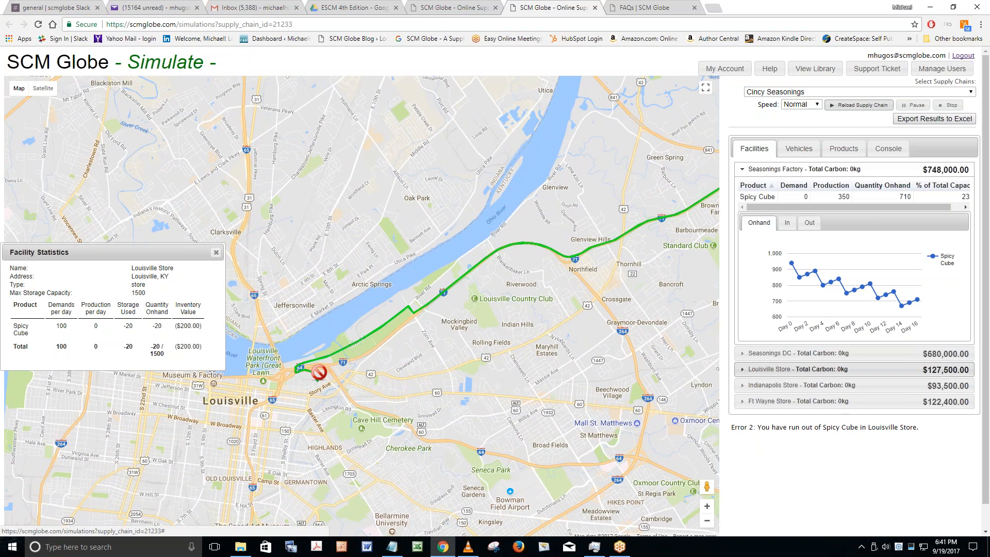
{"action": "left_click", "coordinate": [759, 370]}
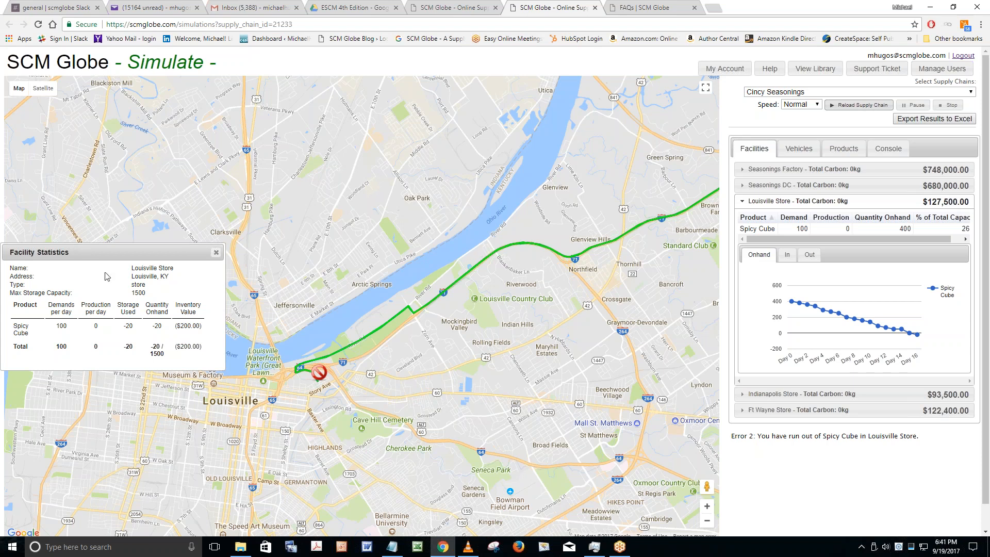
{"action": "left_click_drag", "start_coordinate": [139, 253], "coordinate": [410, 101]}
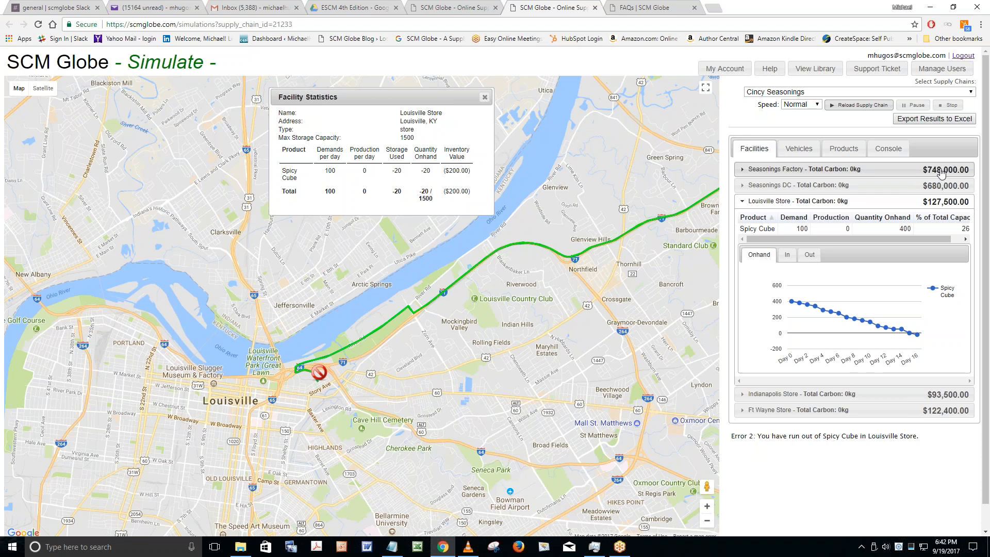
{"action": "left_click", "coordinate": [806, 154]}
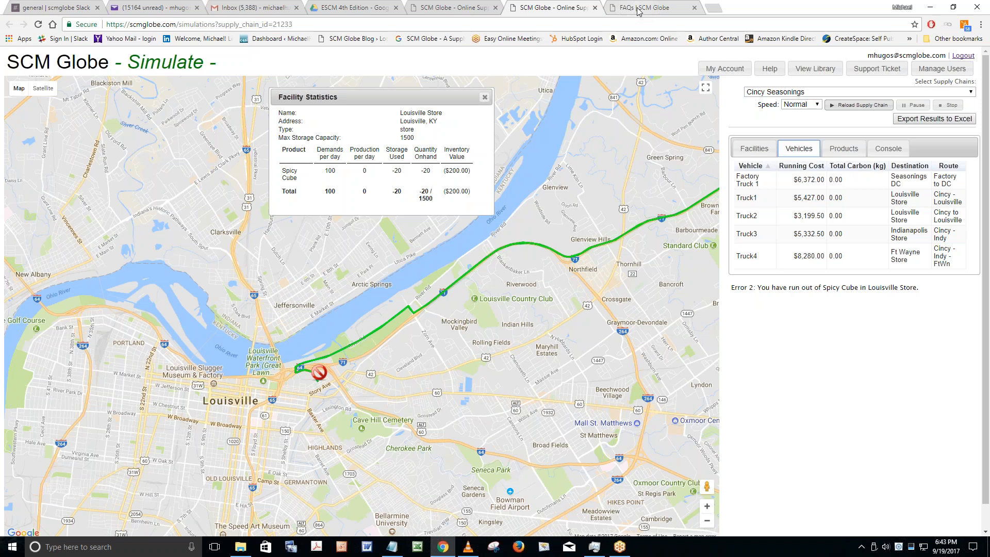
- Open the Cincinnati Seasonings case study in the online guide and read through to the third challenge on lowering costs and inventory
{"action": "left_click", "coordinate": [638, 9]}
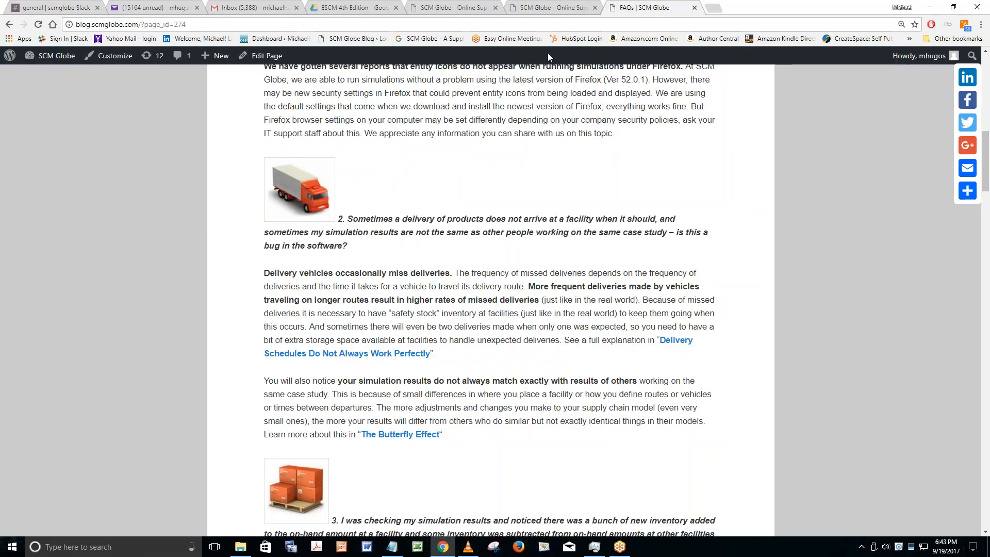
{"action": "scroll", "coordinate": [490, 299], "scroll_direction": "up", "scroll_amount": 10}
{"action": "mouse_move", "coordinate": [482, 193]}
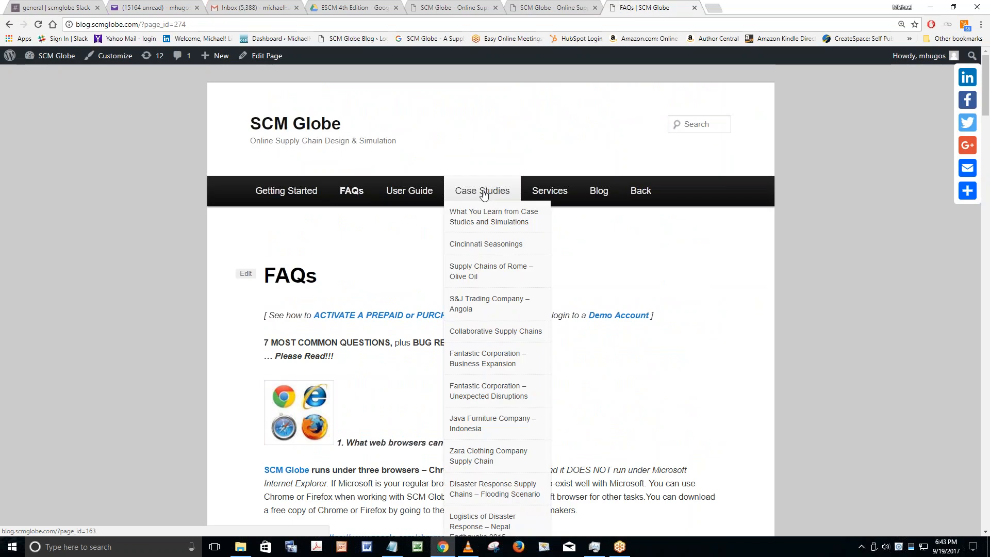
{"action": "left_click", "coordinate": [475, 246]}
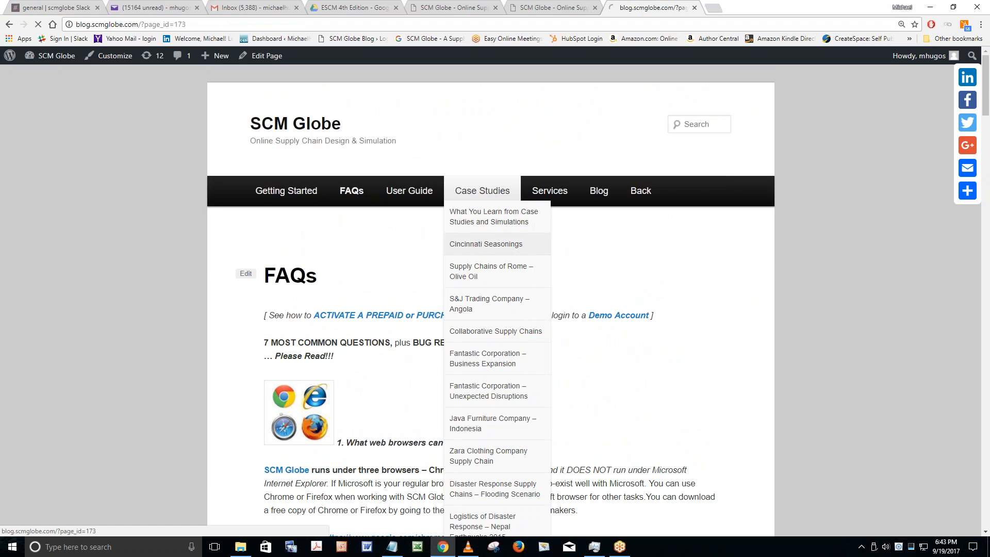
{"action": "scroll", "coordinate": [490, 299], "scroll_direction": "down", "scroll_amount": 20}
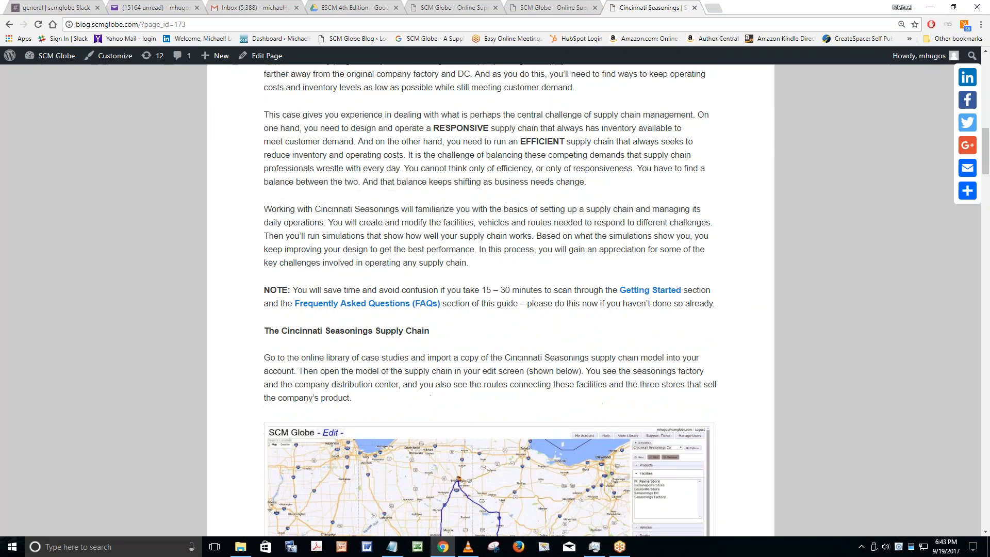
{"action": "scroll", "coordinate": [641, 106], "scroll_direction": "down", "scroll_amount": 13}
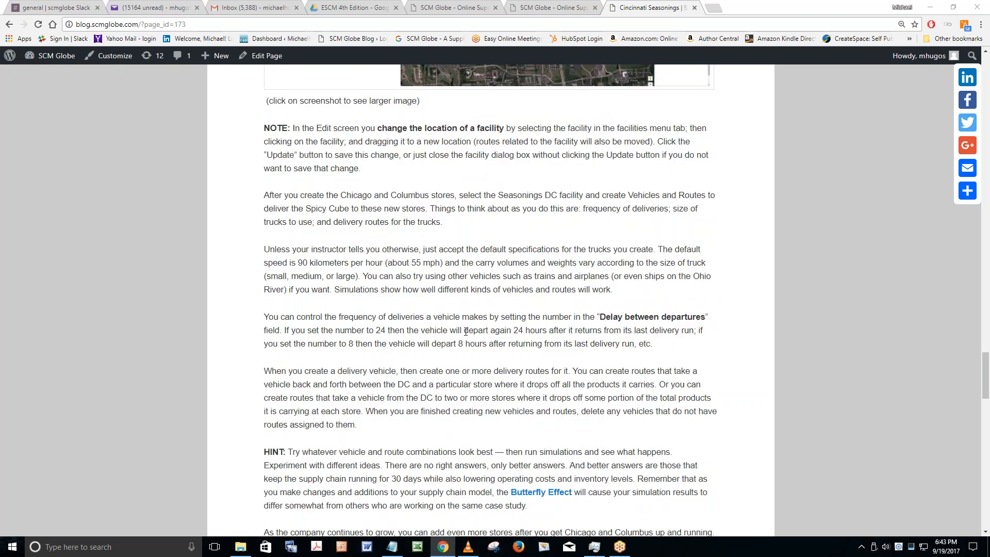
{"action": "scroll", "coordinate": [466, 332], "scroll_direction": "down", "scroll_amount": 10}
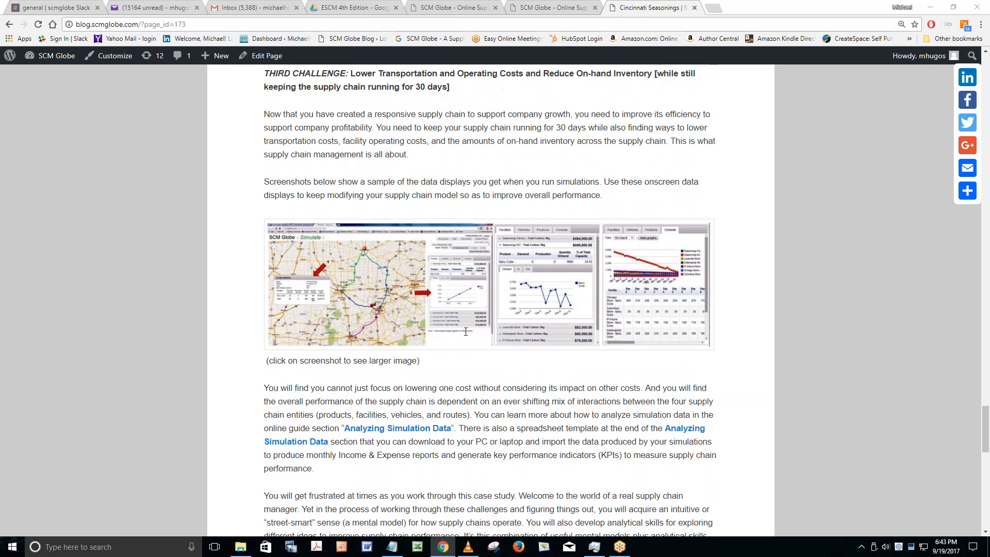
{"action": "scroll", "coordinate": [465, 332], "scroll_direction": "down", "scroll_amount": 2}
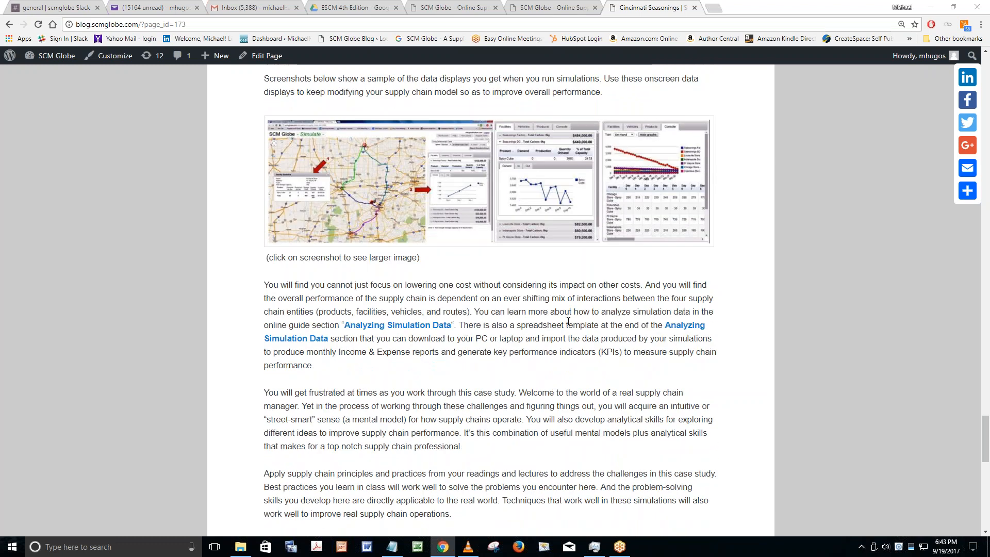
- Open the Analyzing Simulation Data guide and review its data displays, inventory graph patterns and spreadsheet download instructions
{"action": "left_click", "coordinate": [407, 326]}
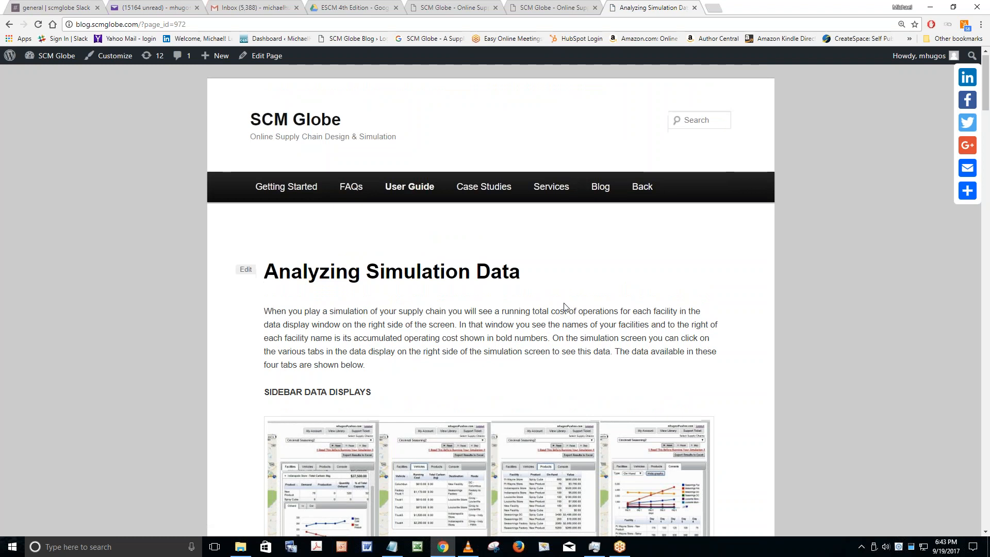
{"action": "scroll", "coordinate": [564, 308], "scroll_direction": "down", "scroll_amount": 7}
{"action": "scroll", "coordinate": [565, 307], "scroll_direction": "up", "scroll_amount": 1}
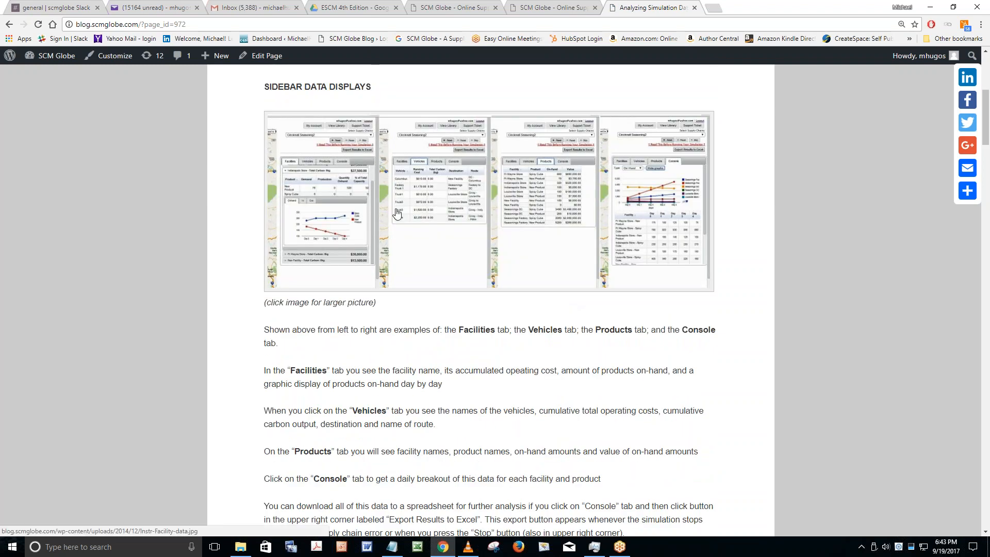
{"action": "scroll", "coordinate": [626, 232], "scroll_direction": "down", "scroll_amount": 13}
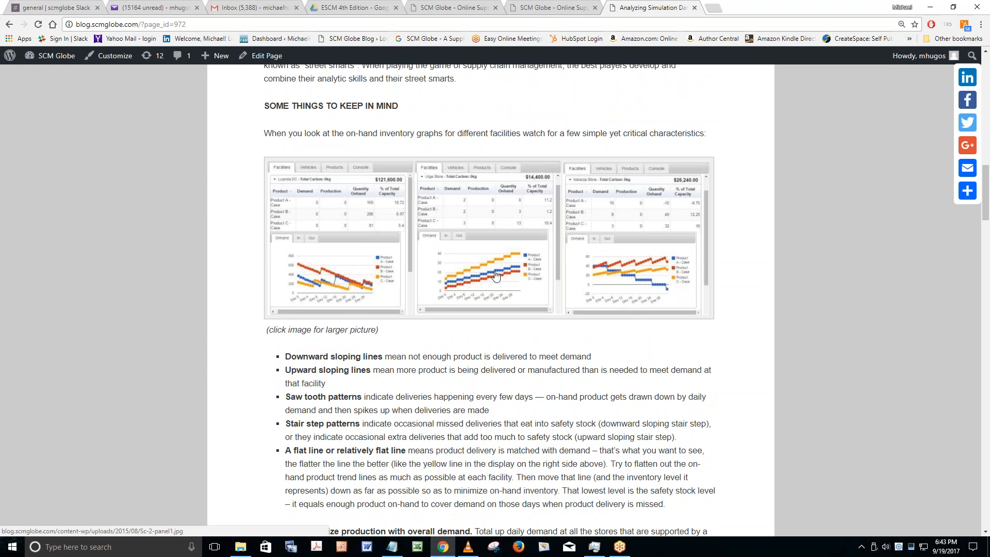
{"action": "scroll", "coordinate": [659, 290], "scroll_direction": "down", "scroll_amount": 17}
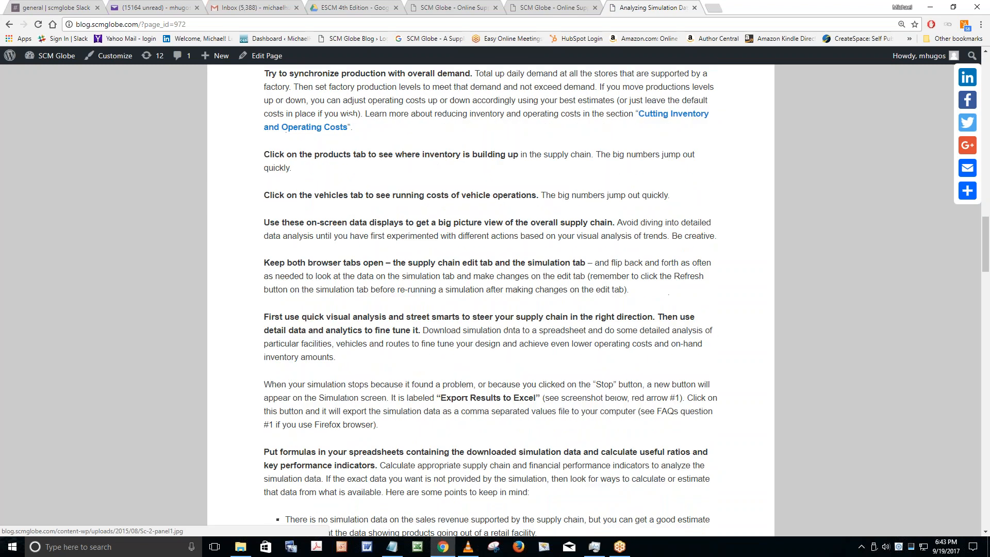
{"action": "scroll", "coordinate": [665, 303], "scroll_direction": "down", "scroll_amount": 4}
{"action": "scroll", "coordinate": [665, 303], "scroll_direction": "up", "scroll_amount": 2}
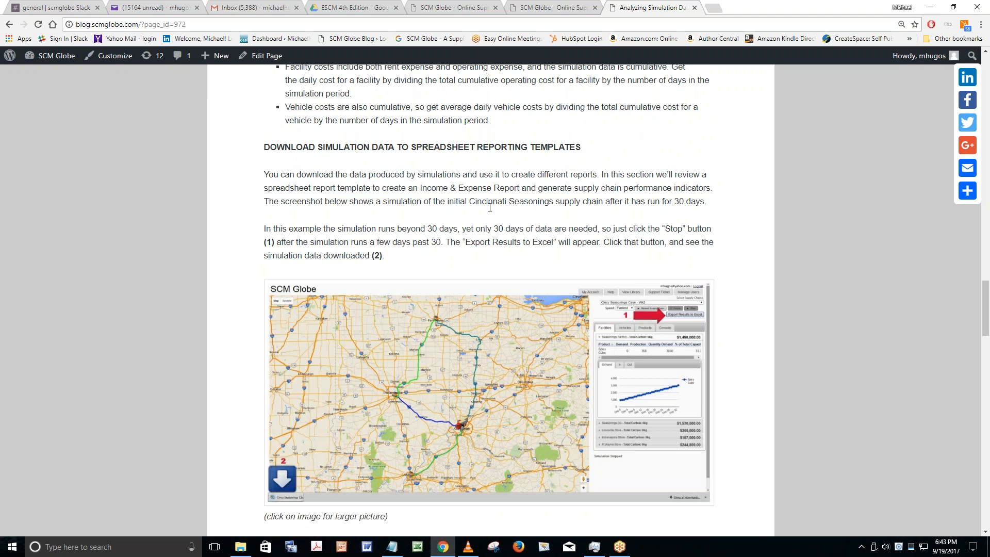
{"action": "scroll", "coordinate": [490, 208], "scroll_direction": "down", "scroll_amount": 10}
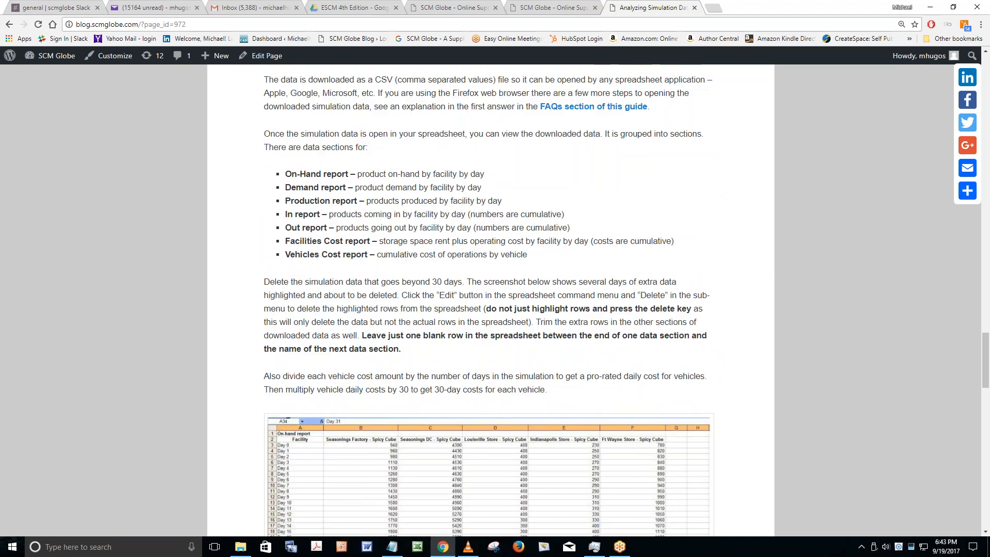
{"action": "scroll", "coordinate": [489, 299], "scroll_direction": "down", "scroll_amount": 3}
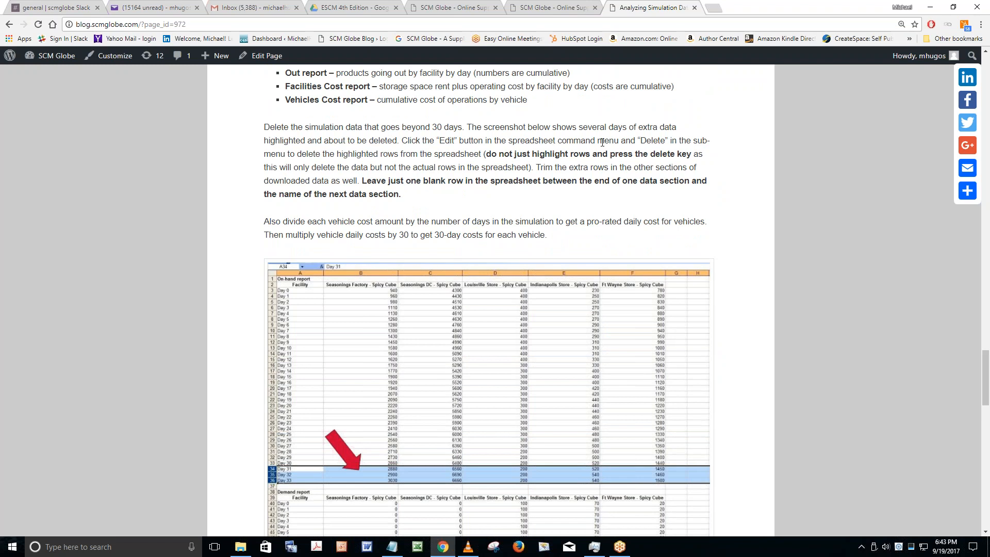
- Return to the Cincy Seasonings simulation and export its results to Excel
{"action": "left_click", "coordinate": [561, 7]}
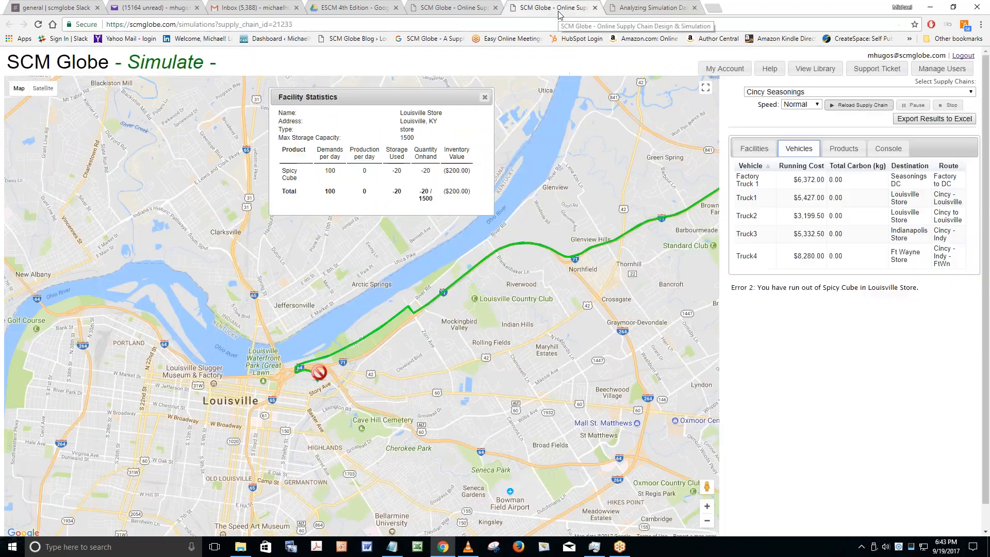
{"action": "left_click", "coordinate": [446, 9]}
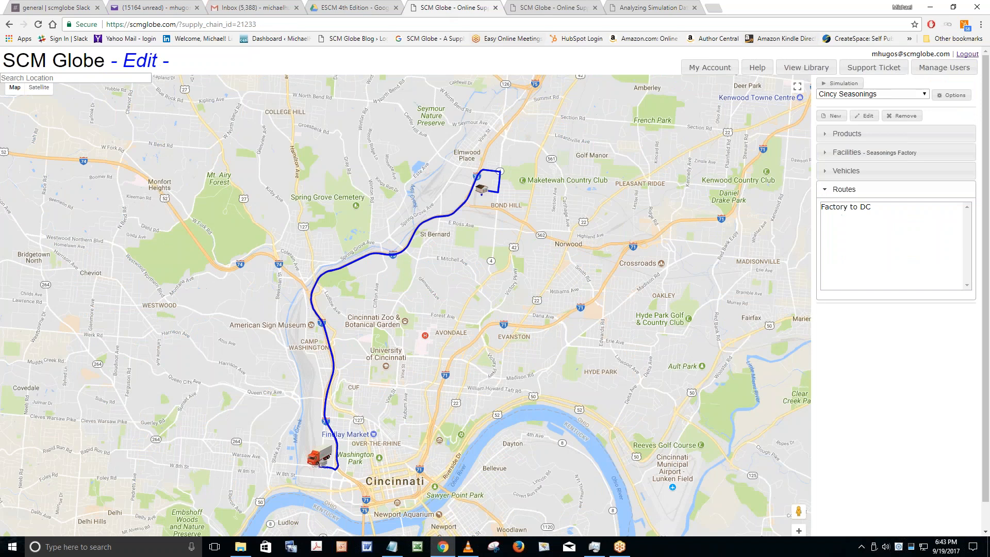
{"action": "left_click", "coordinate": [538, 9]}
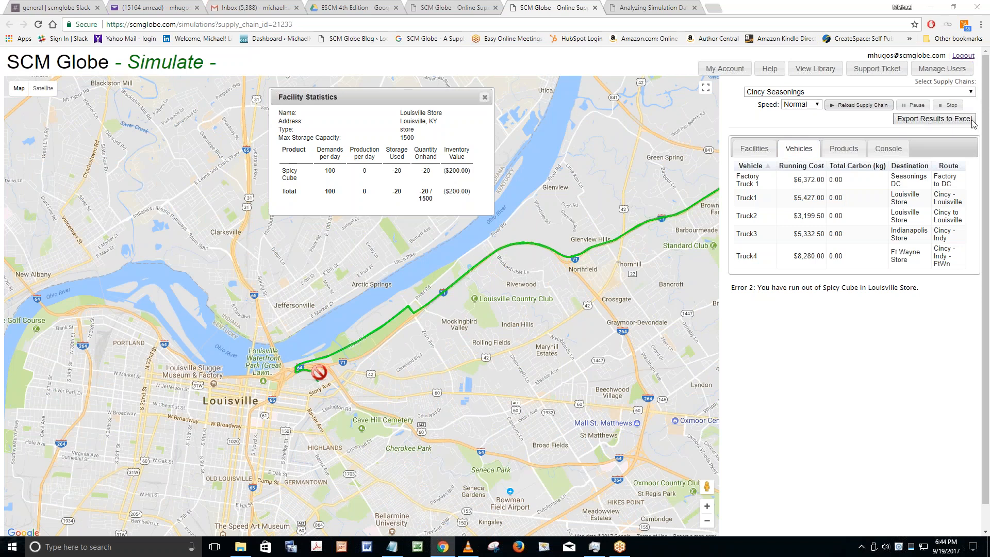
{"action": "left_click", "coordinate": [936, 124]}
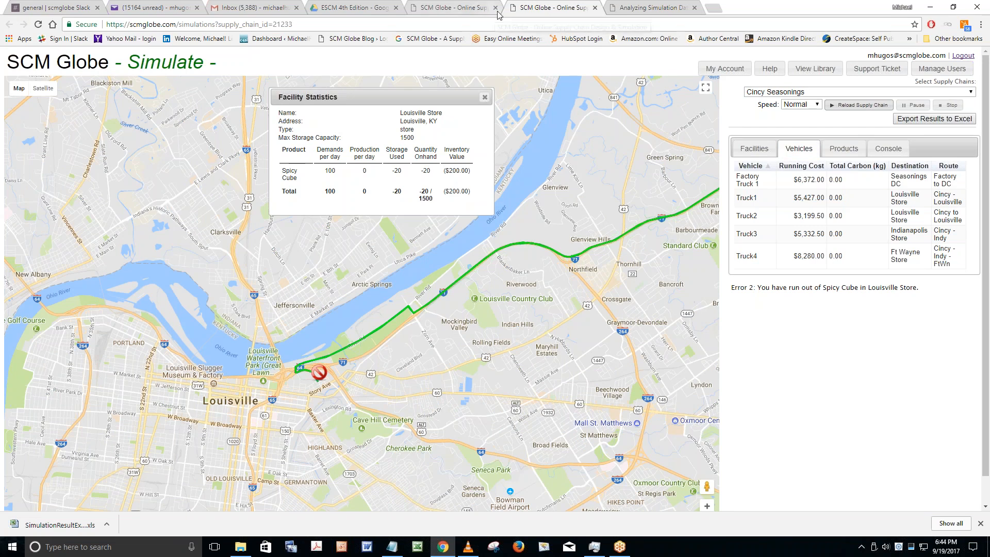
- View the enlarged sample of downloaded simulation data in the Analyzing Simulation Data guide, and return to the article
{"action": "left_click", "coordinate": [449, 8]}
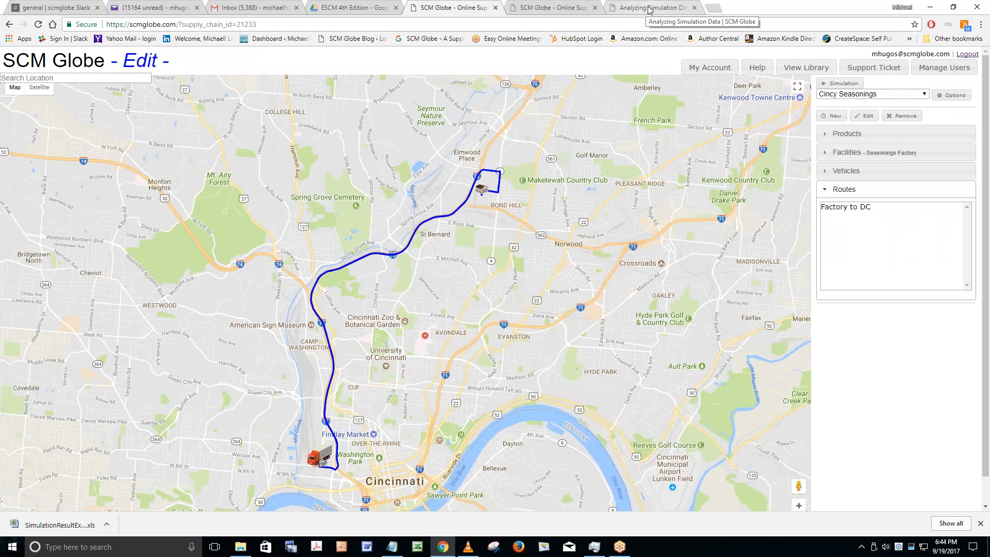
{"action": "left_click", "coordinate": [655, 6]}
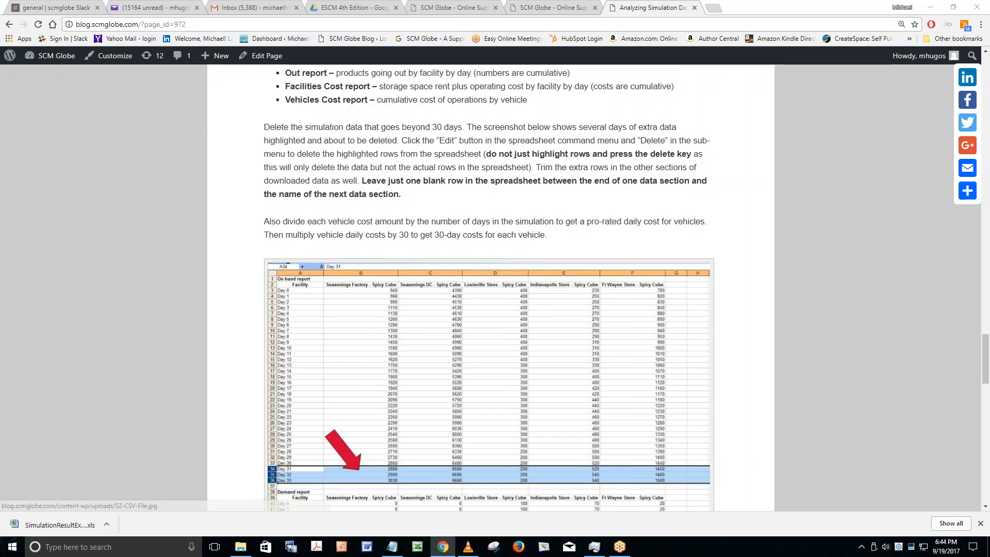
{"action": "left_click", "coordinate": [368, 380]}
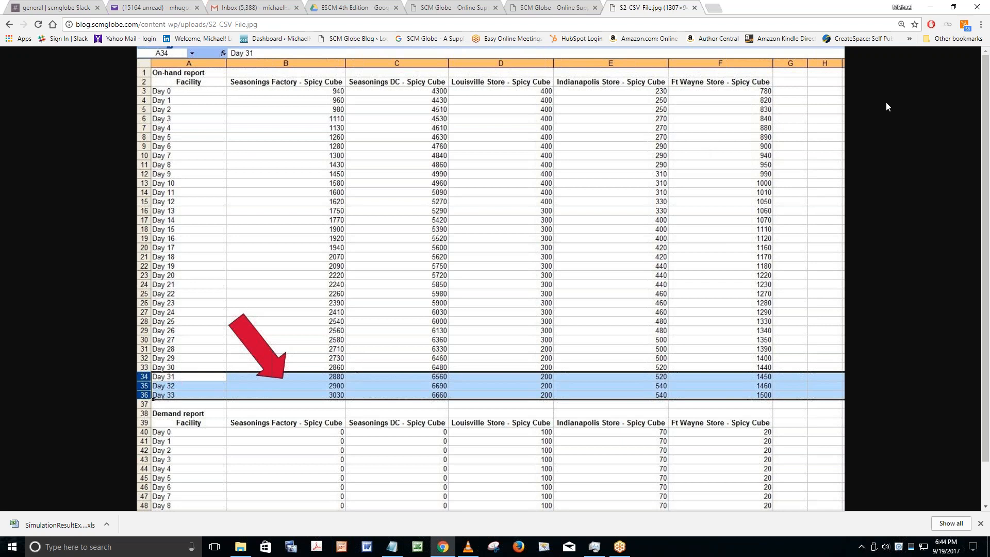
{"action": "left_click", "coordinate": [10, 25]}
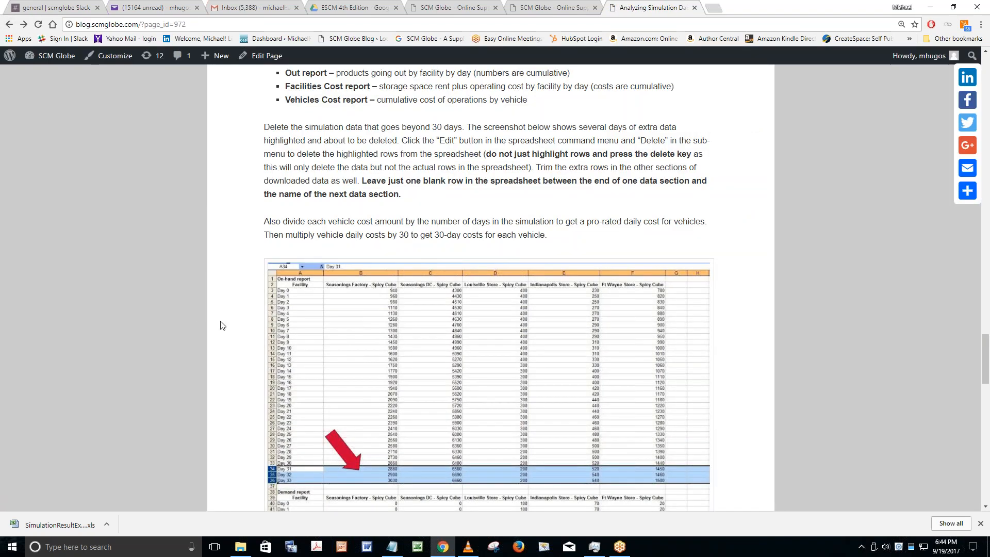
- View the enlarged sample income, expense and supply chain performance report in the guide, and return to the article
{"action": "scroll", "coordinate": [222, 325], "scroll_direction": "down", "scroll_amount": 6}
{"action": "scroll", "coordinate": [222, 325], "scroll_direction": "down", "scroll_amount": 10}
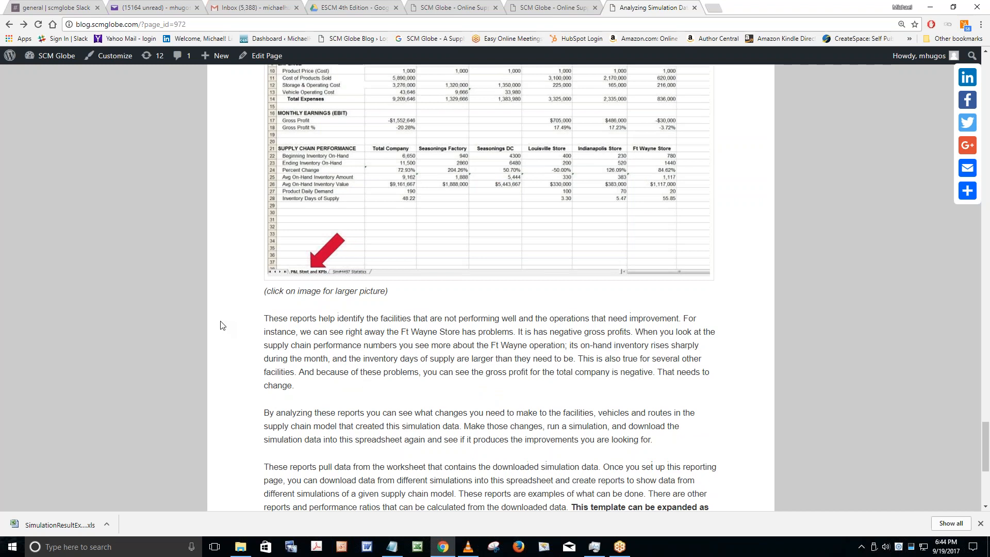
{"action": "scroll", "coordinate": [222, 325], "scroll_direction": "up", "scroll_amount": 3}
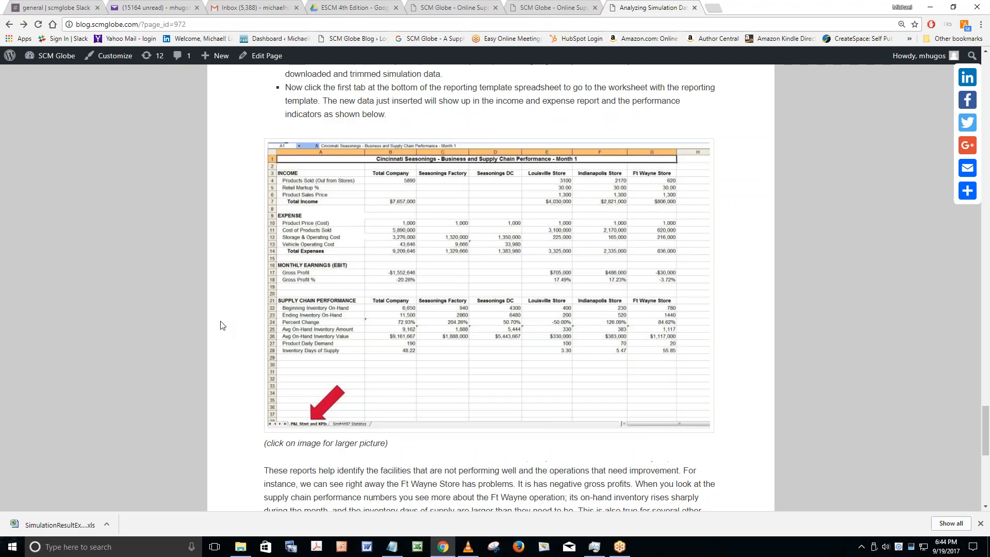
{"action": "left_click", "coordinate": [525, 272]}
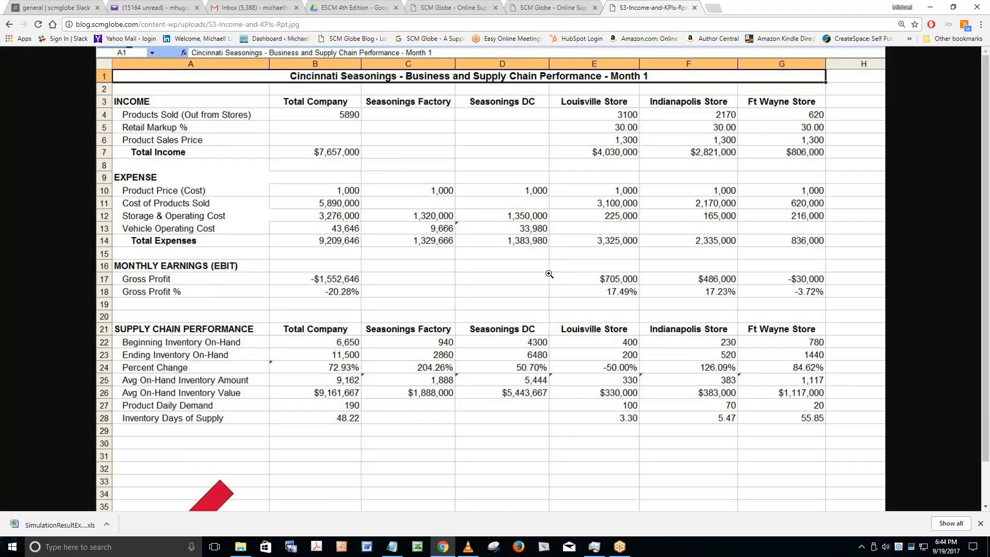
{"action": "left_click", "coordinate": [10, 25]}
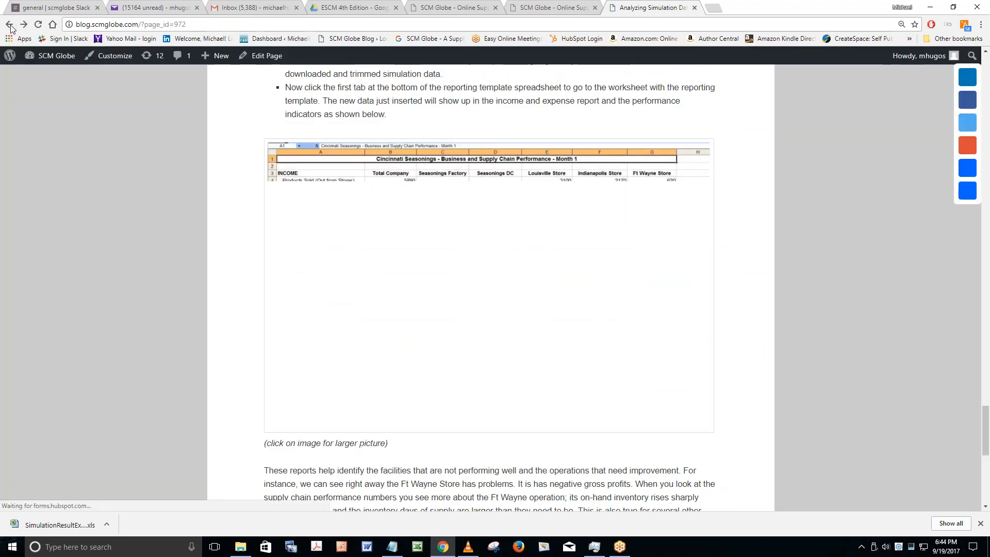
- Open the reporting template linked at the guide's end, view its Download as options including Microsoft Excel, and close the template
{"action": "scroll", "coordinate": [489, 289], "scroll_direction": "down", "scroll_amount": 9}
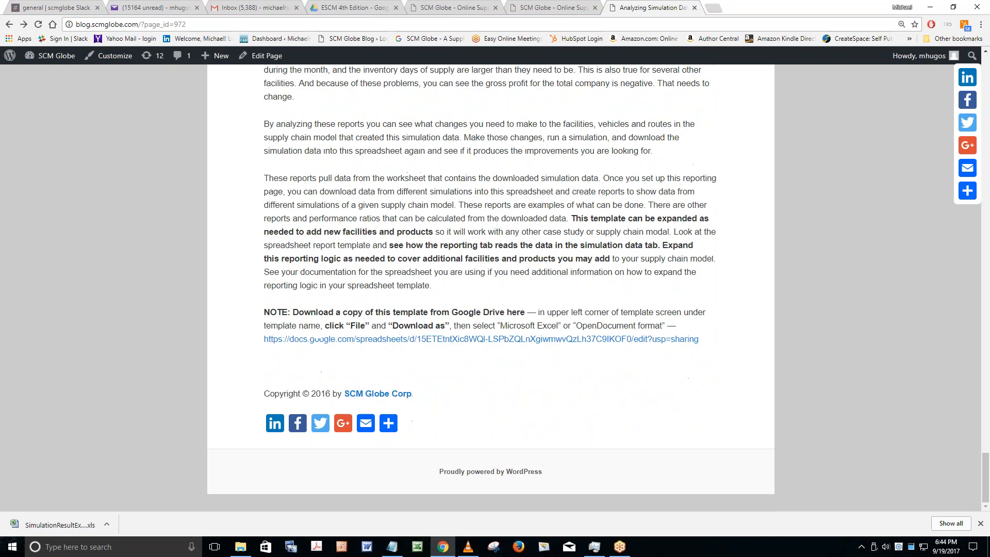
{"action": "left_click", "coordinate": [350, 340]}
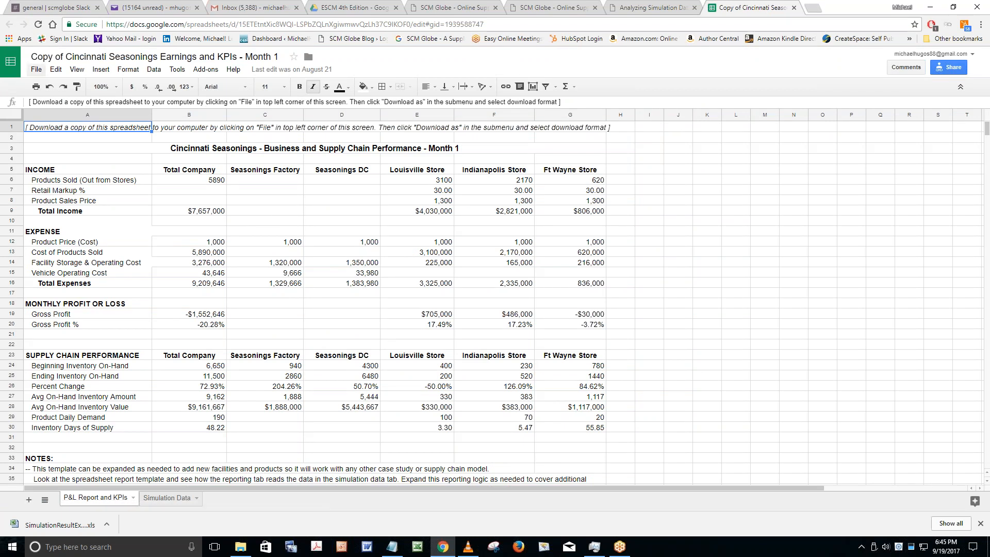
{"action": "left_click", "coordinate": [36, 70]}
{"action": "mouse_move", "coordinate": [67, 232]}
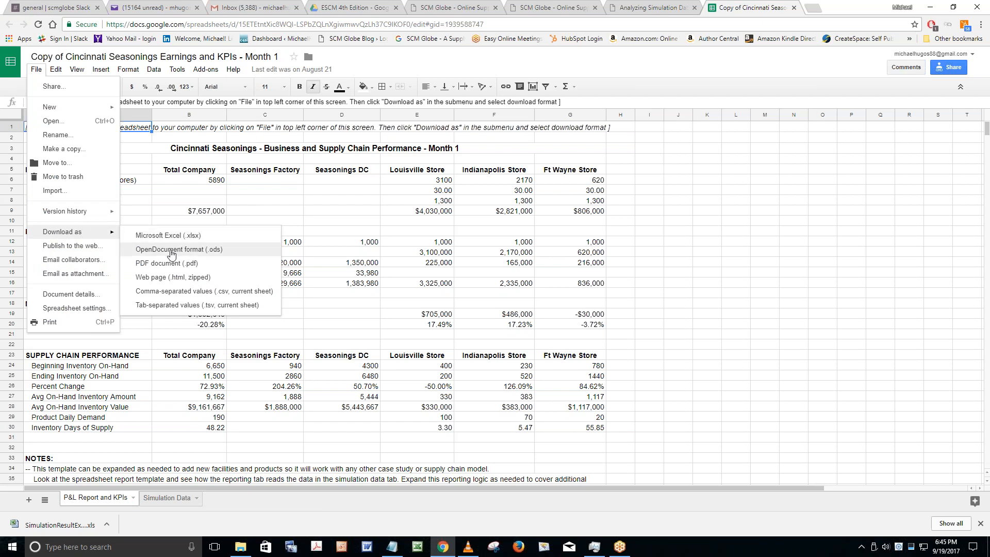
{"action": "left_click", "coordinate": [165, 235]}
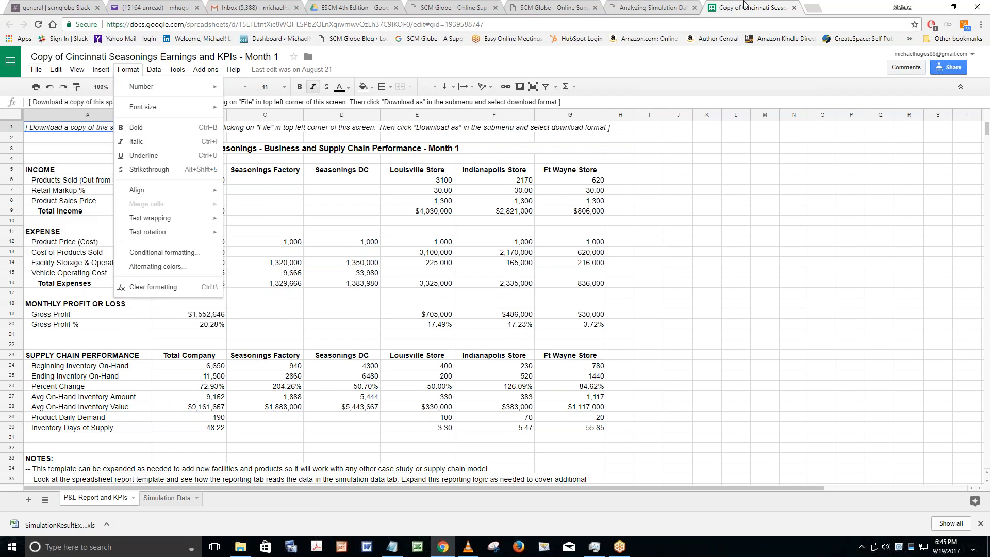
{"action": "left_click", "coordinate": [794, 7]}
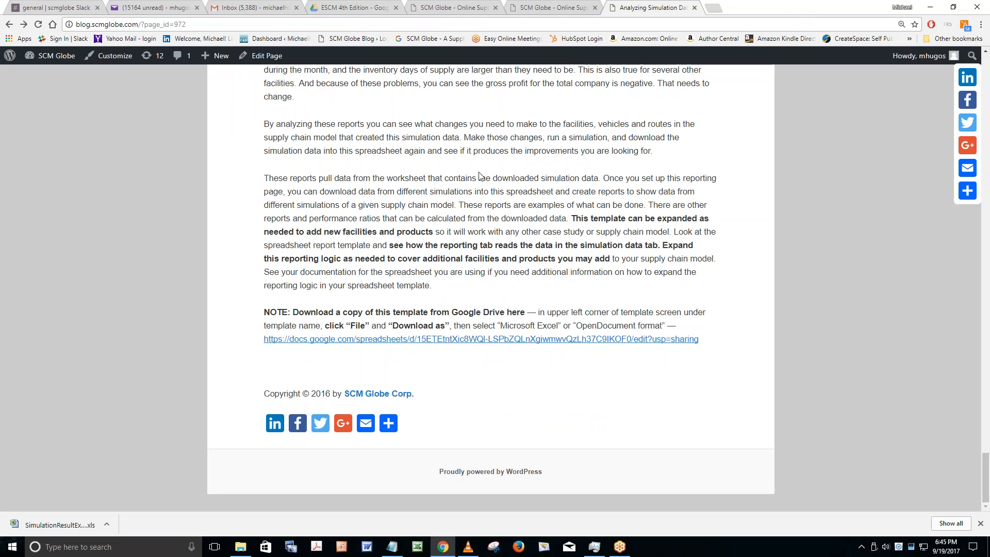
- Open the What You Learn from Case Studies and Simulations article and read its discussion of balancing product demand, deliveries and inventory
{"action": "scroll", "coordinate": [438, 214], "scroll_direction": "up", "scroll_amount": 20}
{"action": "scroll", "coordinate": [490, 310], "scroll_direction": "up", "scroll_amount": 15}
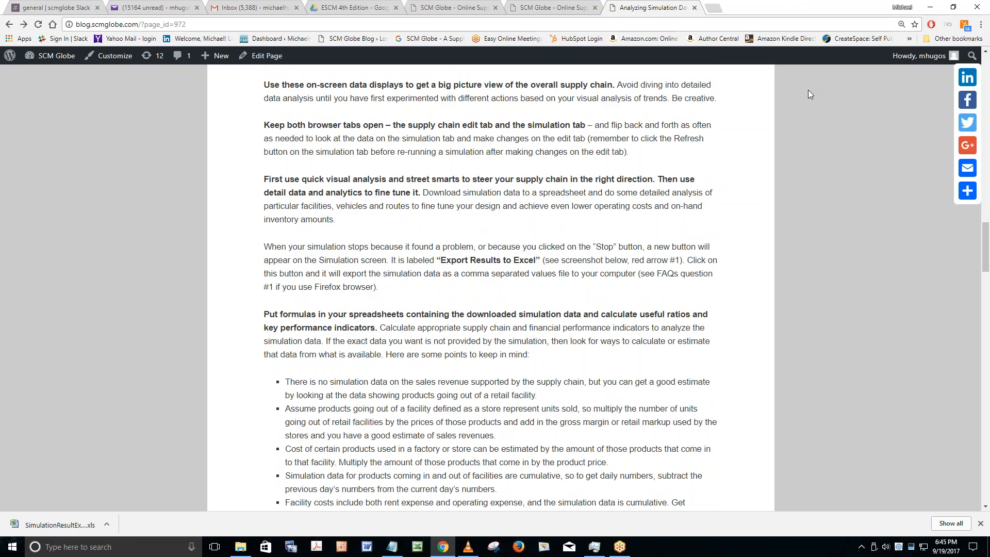
{"action": "scroll", "coordinate": [644, 178], "scroll_direction": "up", "scroll_amount": 5}
{"action": "scroll", "coordinate": [490, 289], "scroll_direction": "up", "scroll_amount": 15}
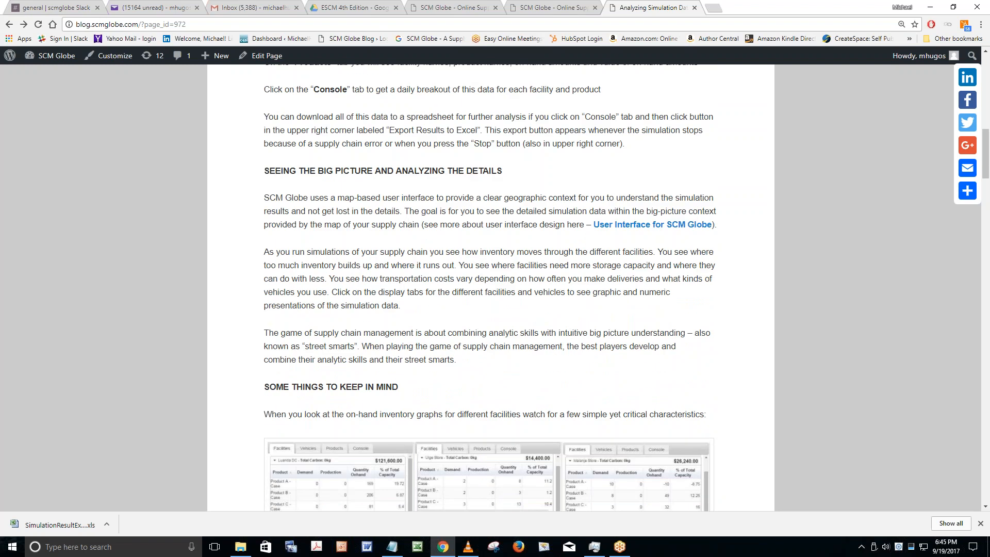
{"action": "scroll", "coordinate": [424, 172], "scroll_direction": "up", "scroll_amount": 10}
{"action": "mouse_move", "coordinate": [424, 172]}
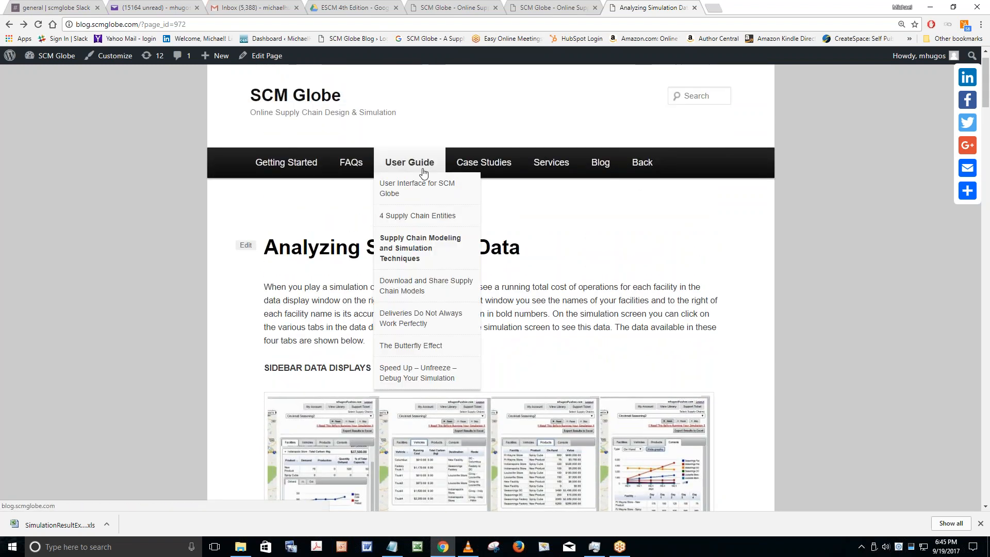
{"action": "mouse_move", "coordinate": [482, 162]}
{"action": "left_click", "coordinate": [490, 192]}
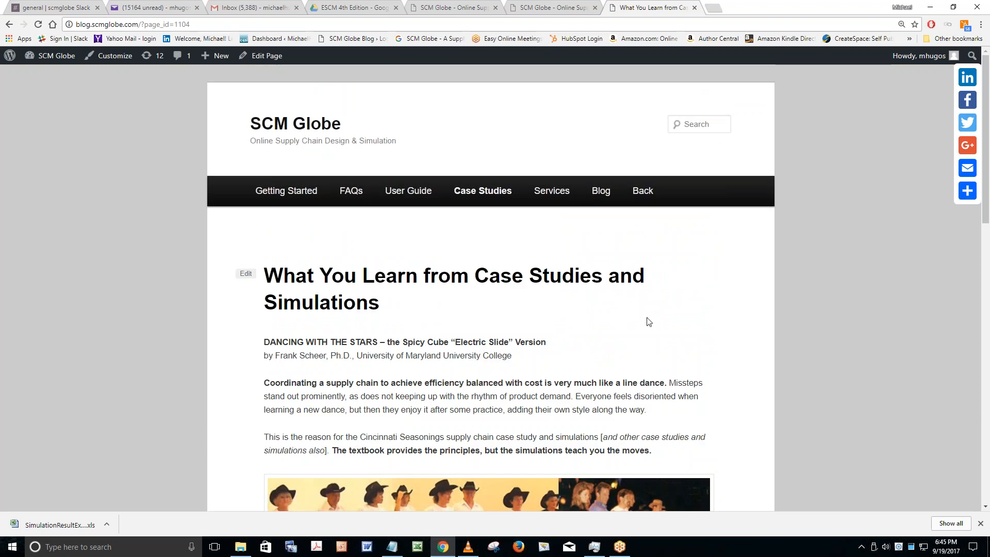
{"action": "scroll", "coordinate": [699, 321], "scroll_direction": "down", "scroll_amount": 2}
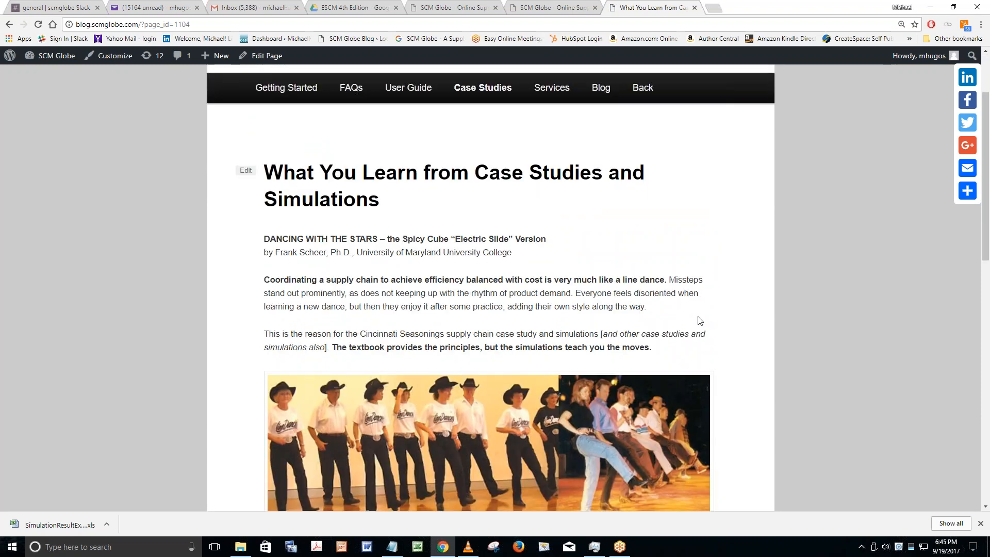
{"action": "scroll", "coordinate": [699, 321], "scroll_direction": "down", "scroll_amount": 1}
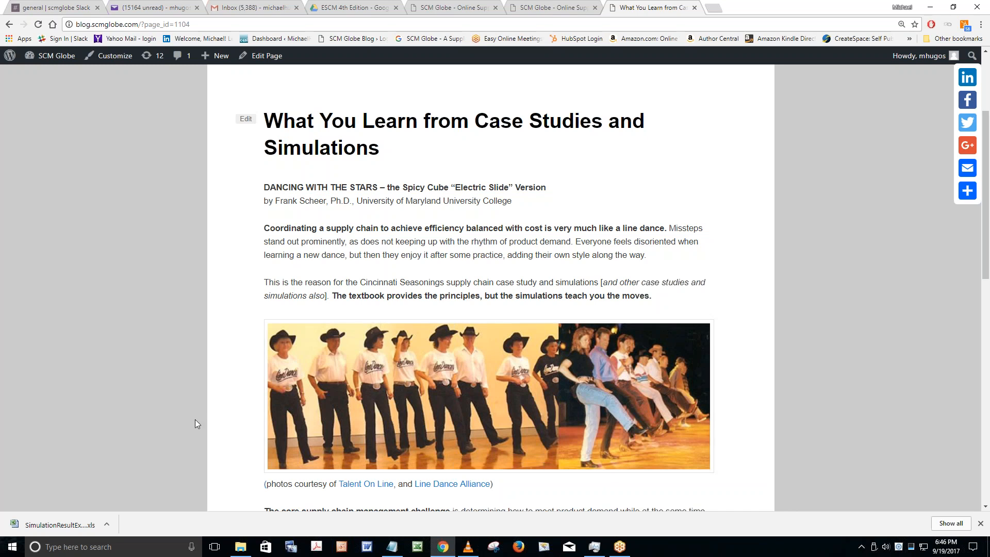
{"action": "scroll", "coordinate": [350, 239], "scroll_direction": "down", "scroll_amount": 1}
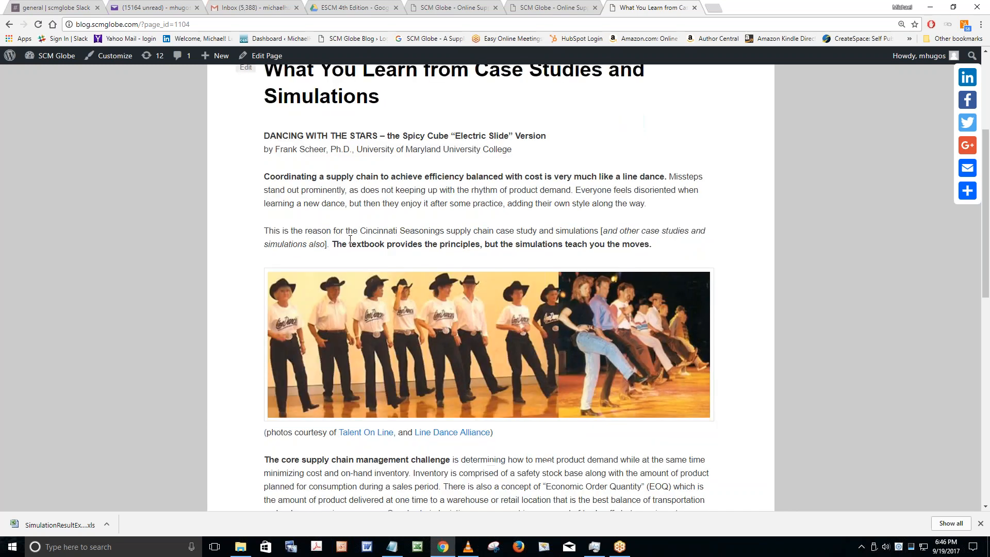
{"action": "scroll", "coordinate": [350, 239], "scroll_direction": "down", "scroll_amount": 8}
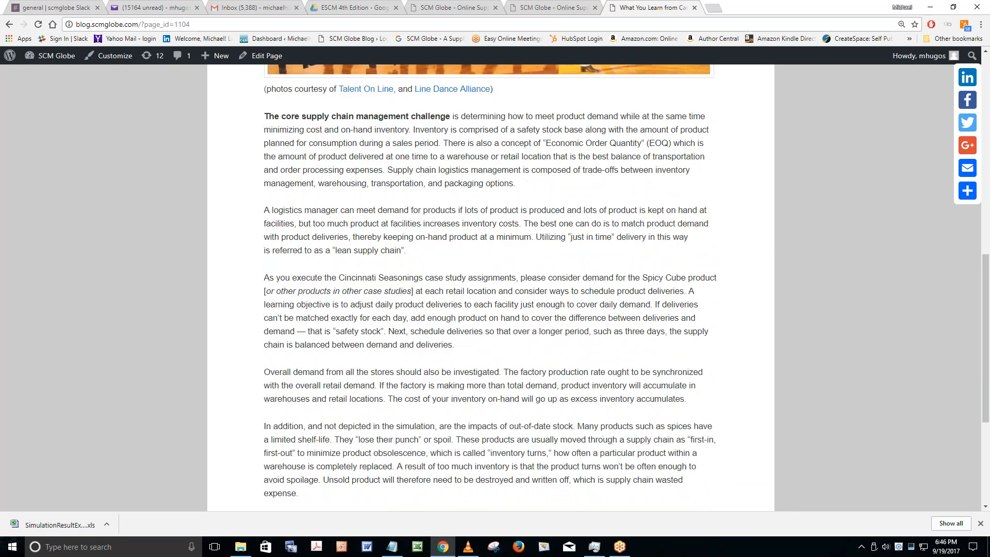
- Open the Cincinnati Seasonings case study from the guide's list of case studies
{"action": "scroll", "coordinate": [350, 239], "scroll_direction": "up", "scroll_amount": 10}
{"action": "mouse_move", "coordinate": [403, 197]}
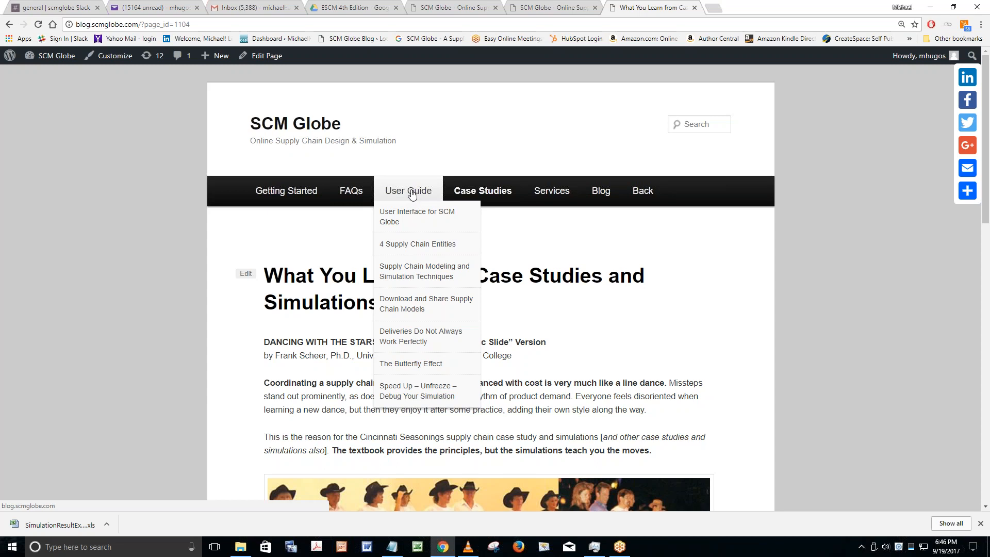
{"action": "mouse_move", "coordinate": [490, 194]}
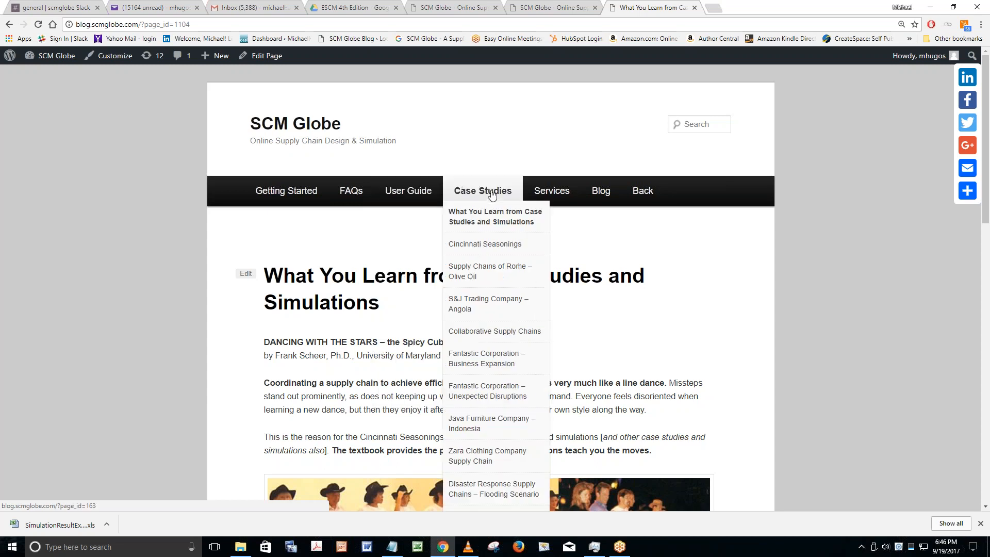
{"action": "left_click", "coordinate": [481, 244]}
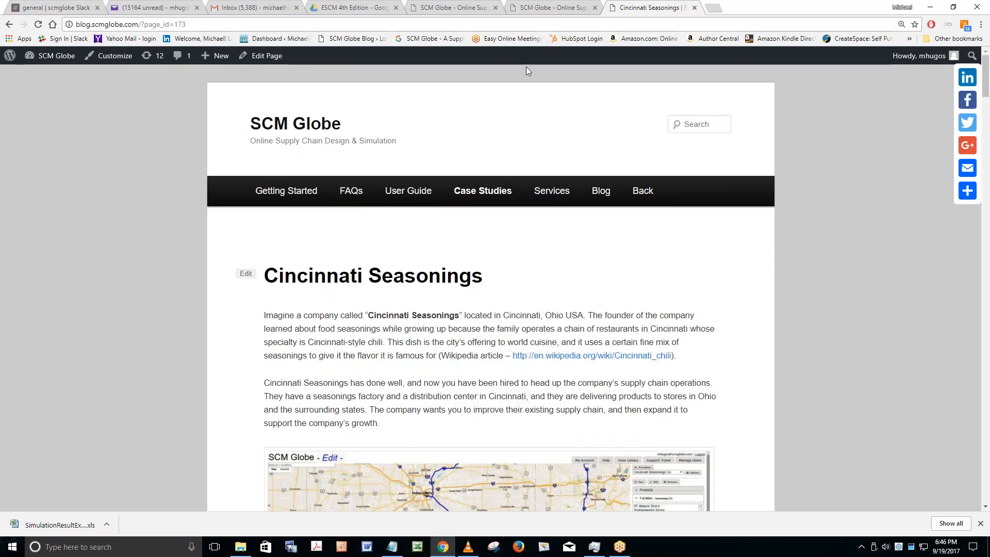
- Compare the Simulate and Edit screens of Cincy Seasonings by their headings, and highlight the simulation's error message about the Louisville Store
{"action": "left_click", "coordinate": [532, 6]}
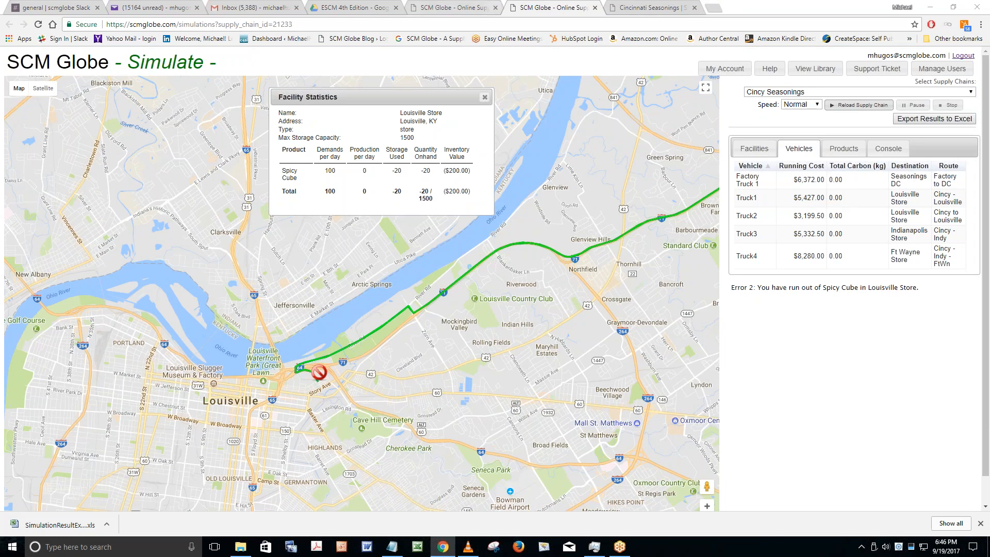
{"action": "left_click", "coordinate": [463, 7]}
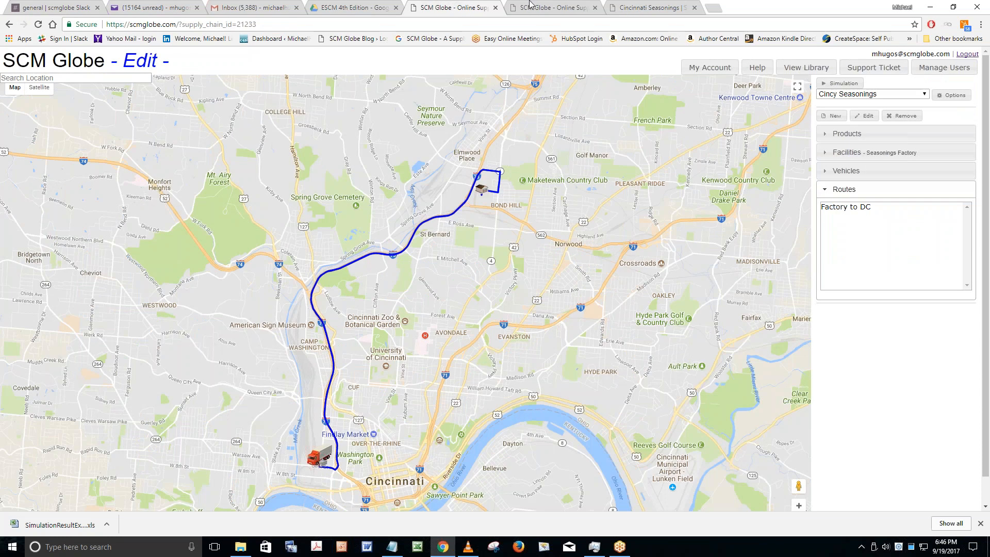
{"action": "left_click", "coordinate": [548, 9]}
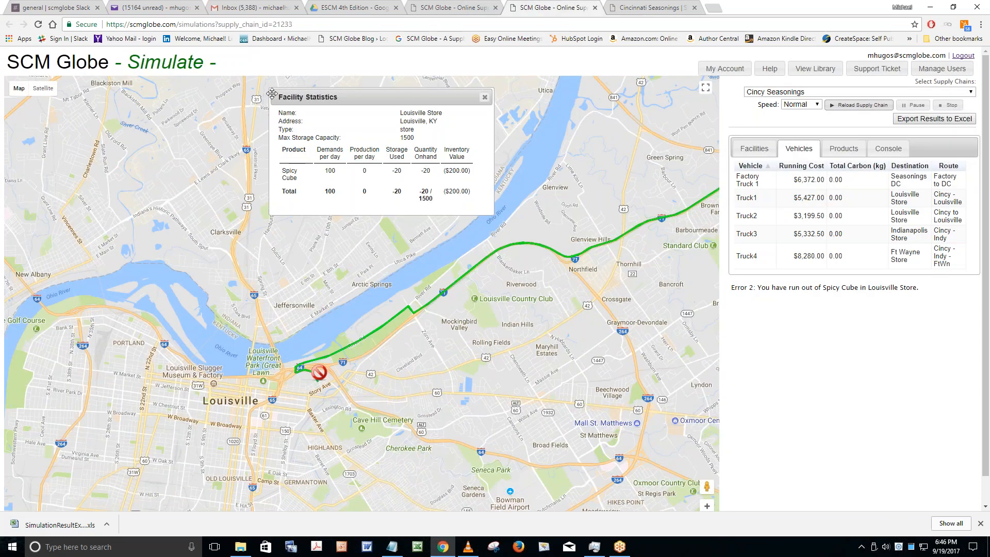
{"action": "double_click", "coordinate": [165, 69]}
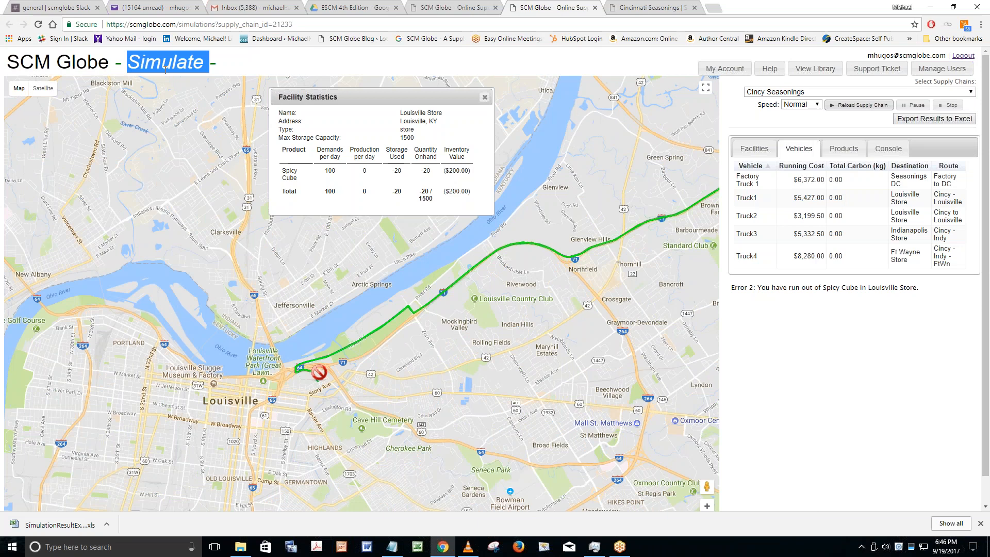
{"action": "left_click", "coordinate": [442, 8]}
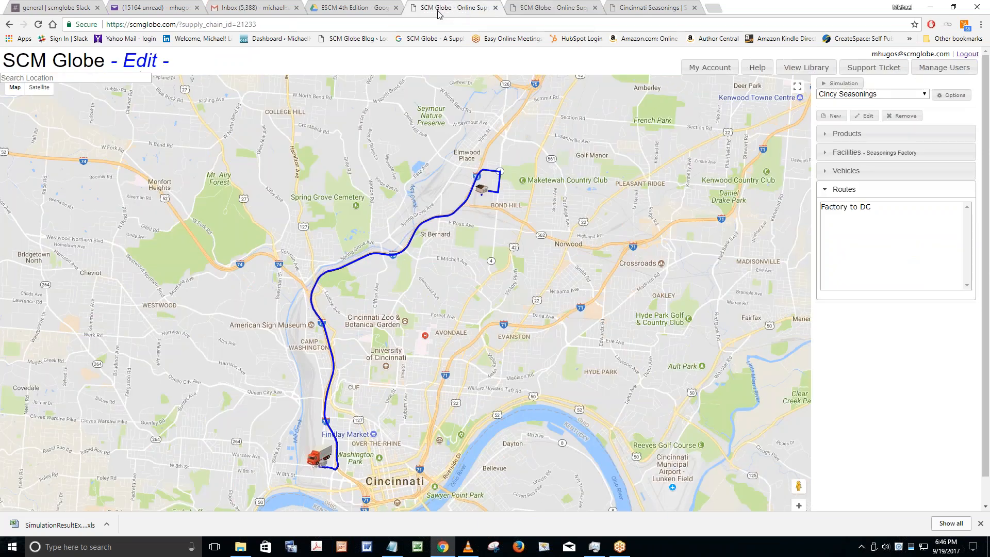
{"action": "double_click", "coordinate": [130, 60]}
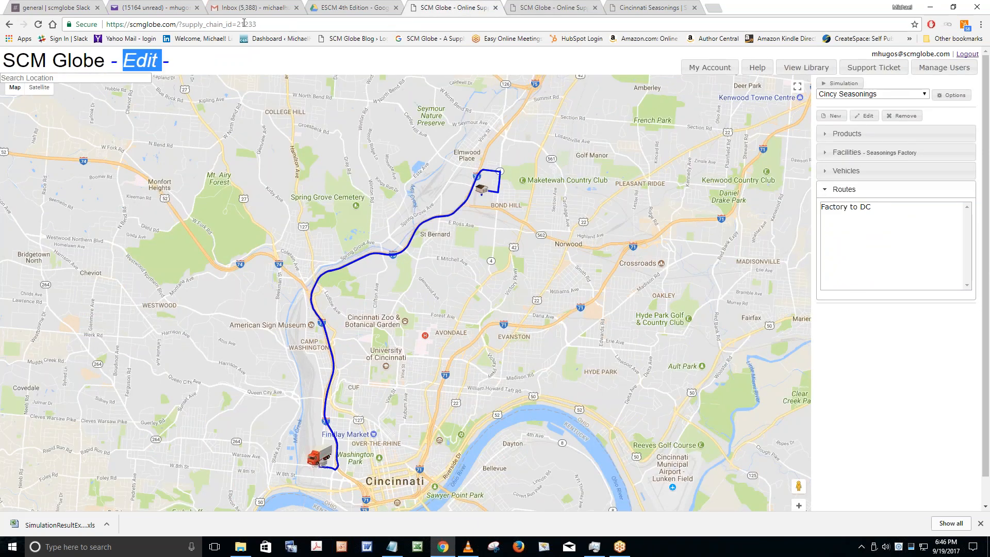
{"action": "left_click", "coordinate": [549, 9]}
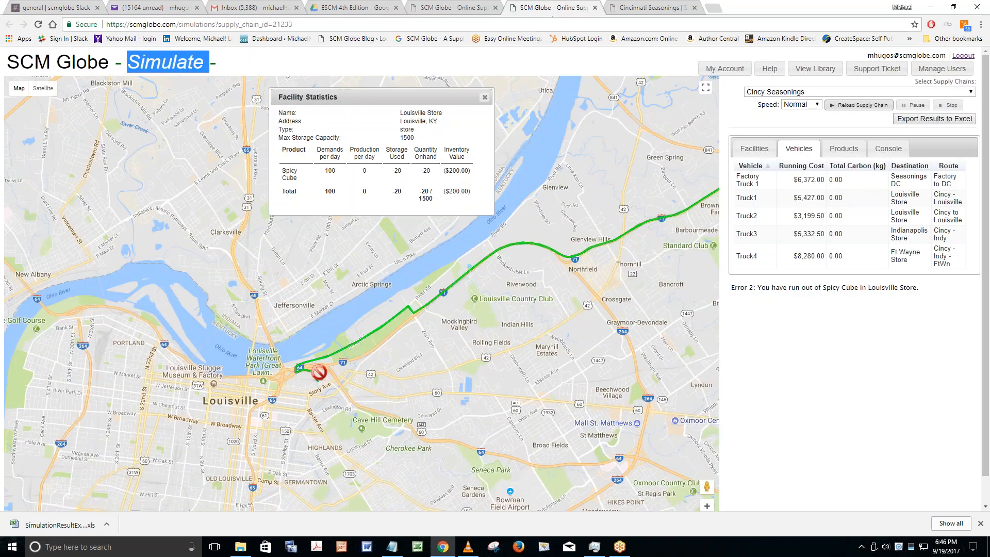
{"action": "left_click", "coordinate": [193, 106]}
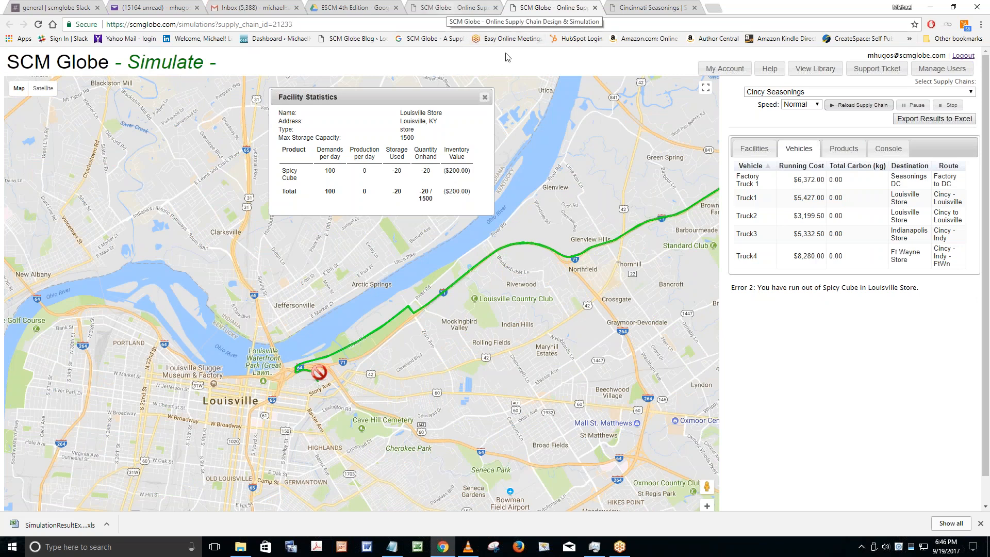
{"action": "left_click_drag", "start_coordinate": [777, 287], "coordinate": [974, 300]}
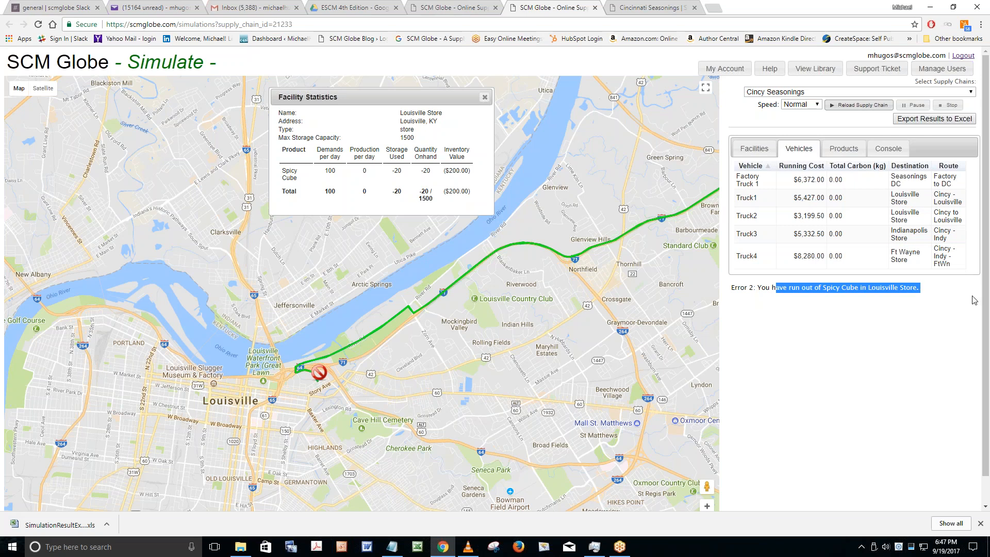
- Return to the Edit screen, open the Seasonings DC facility's settings and examine its delivery routes on the map
{"action": "left_click", "coordinate": [458, 8]}
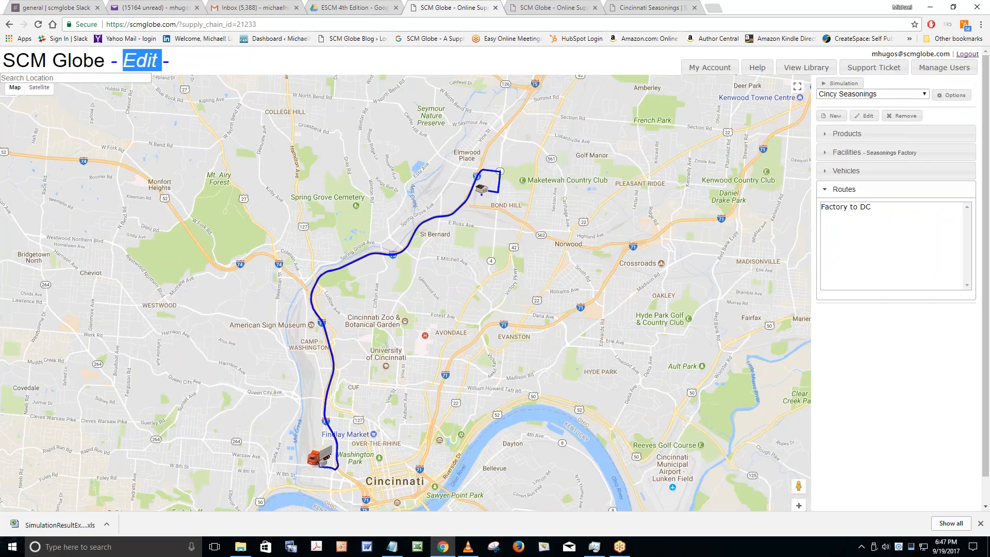
{"action": "left_click", "coordinate": [846, 153]}
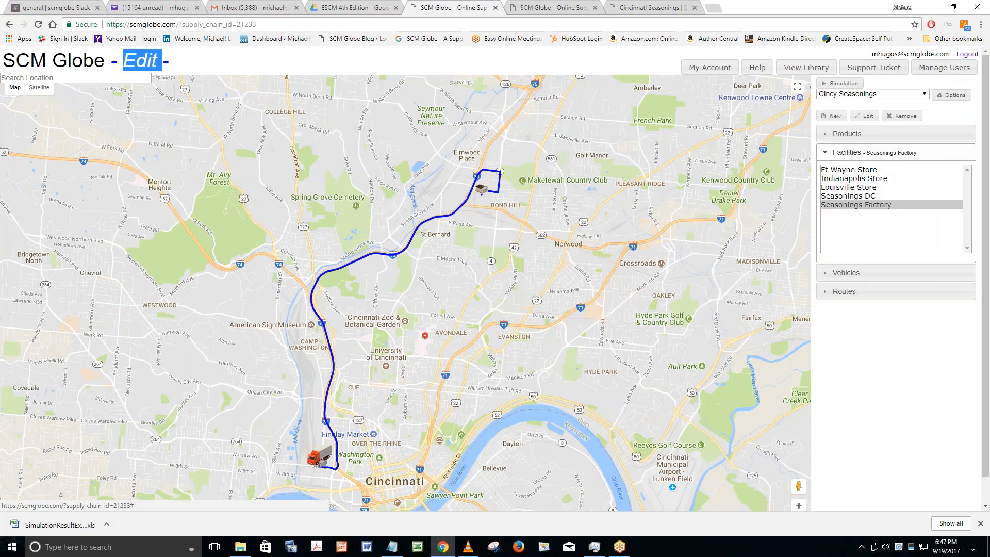
{"action": "double_click", "coordinate": [852, 198]}
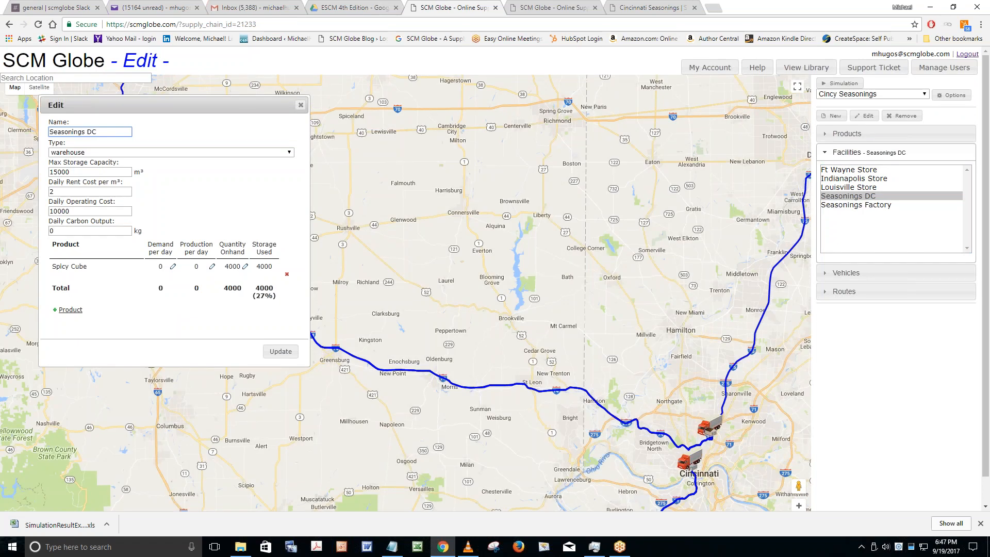
{"action": "left_click", "coordinate": [676, 162]}
{"action": "left_click_drag", "start_coordinate": [654, 345], "coordinate": [617, 43]}
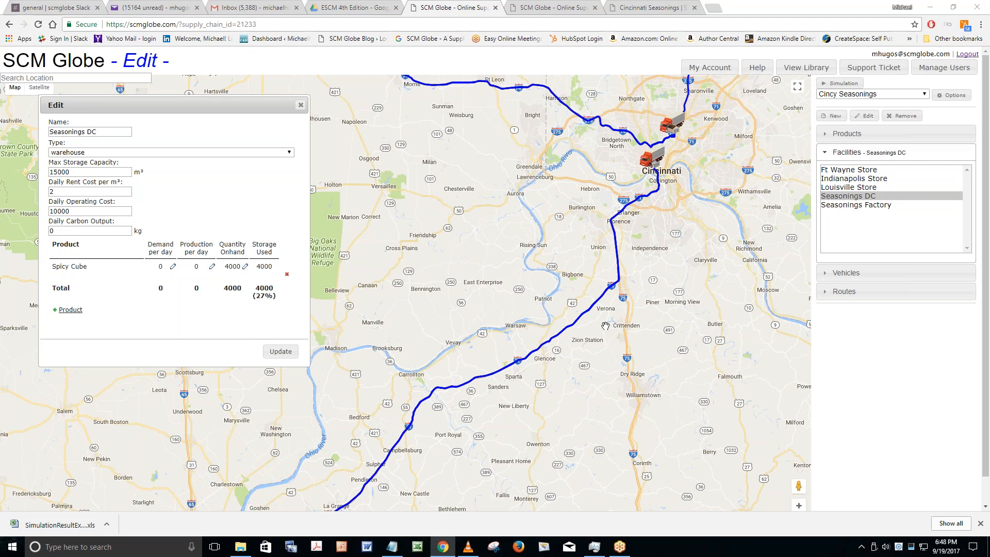
{"action": "scroll", "coordinate": [521, 414], "scroll_direction": "down", "scroll_amount": 1}
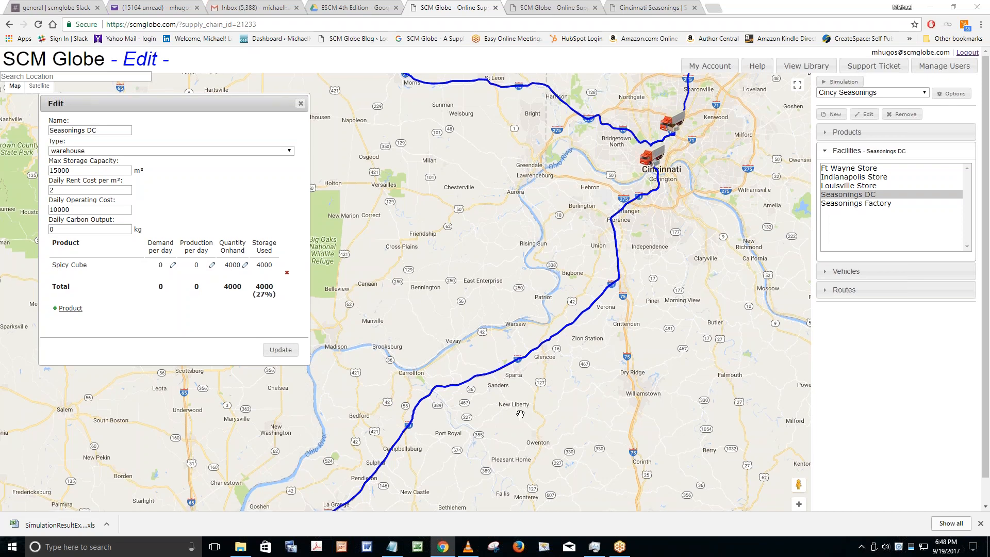
{"action": "scroll", "coordinate": [521, 414], "scroll_direction": "down", "scroll_amount": 1}
{"action": "scroll", "coordinate": [520, 414], "scroll_direction": "down", "scroll_amount": 1}
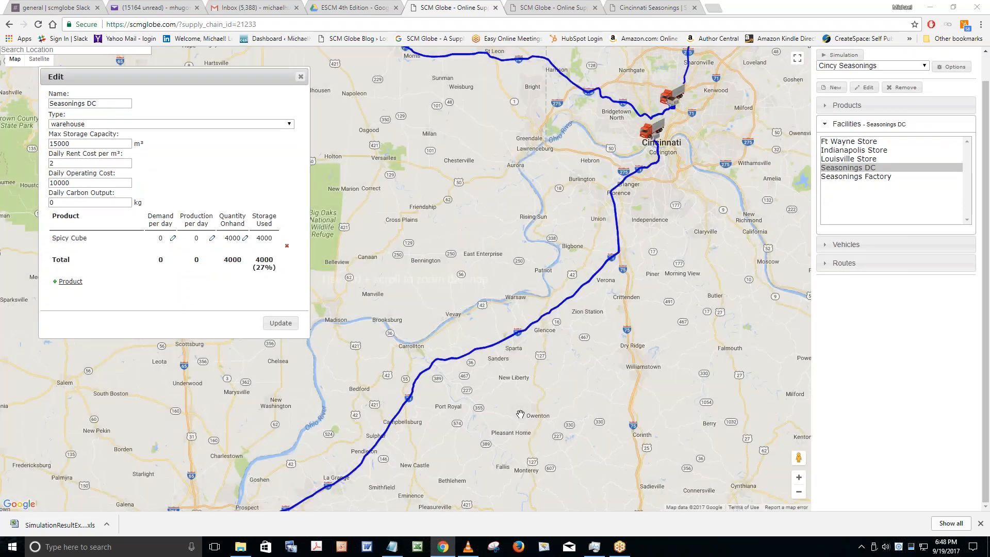
{"action": "left_click_drag", "start_coordinate": [521, 413], "coordinate": [553, 376]}
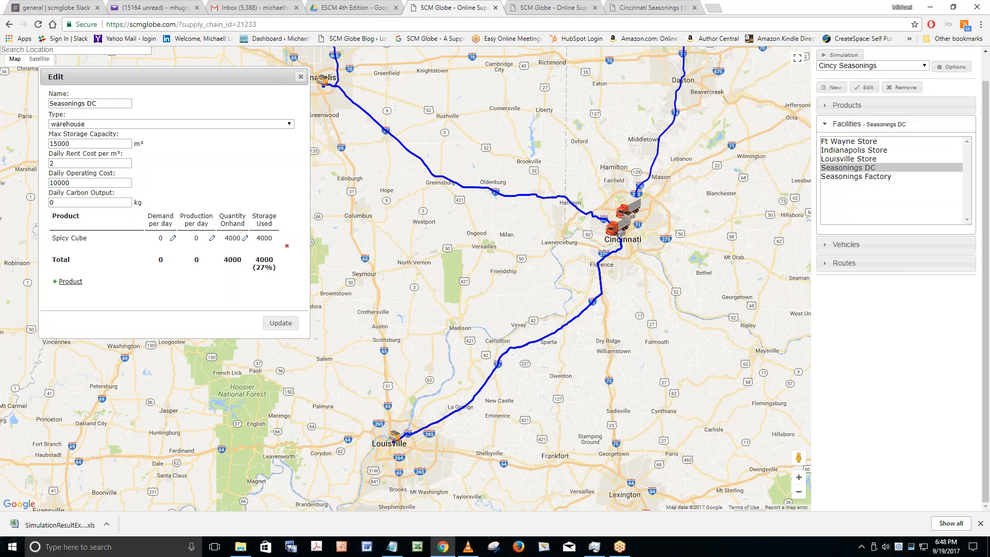
- List the vehicles of Seasonings DC and open Truck2's settings
{"action": "left_click", "coordinate": [846, 168]}
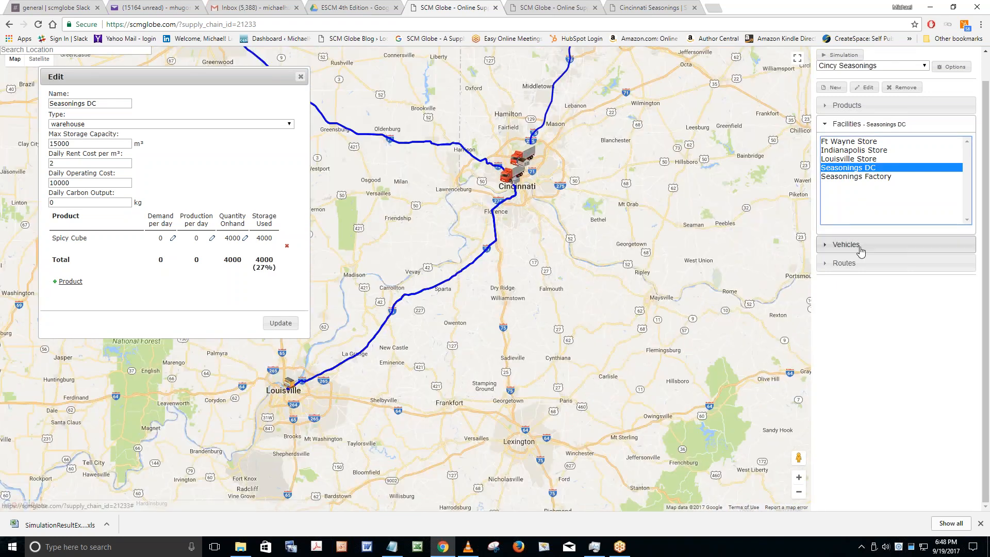
{"action": "left_click", "coordinate": [862, 243]}
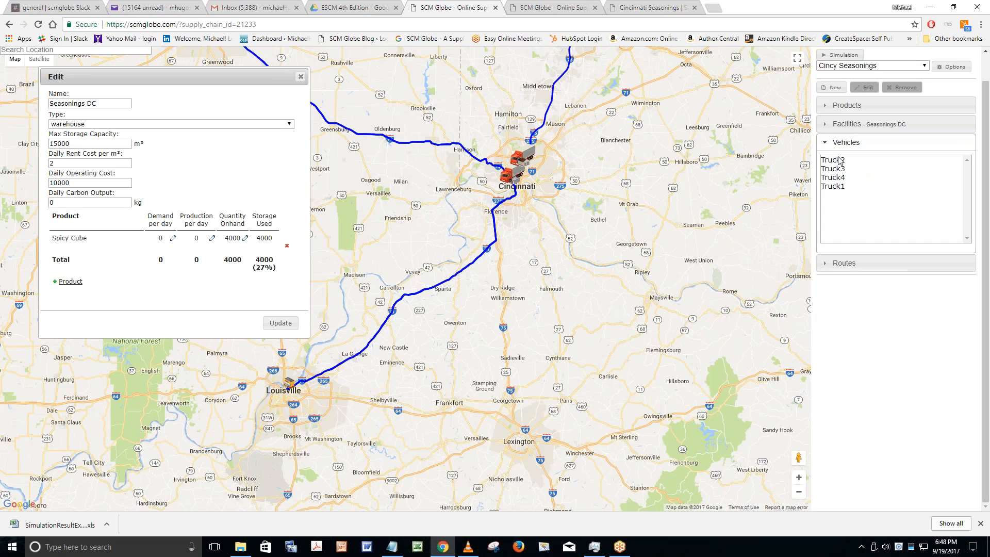
{"action": "double_click", "coordinate": [839, 161]}
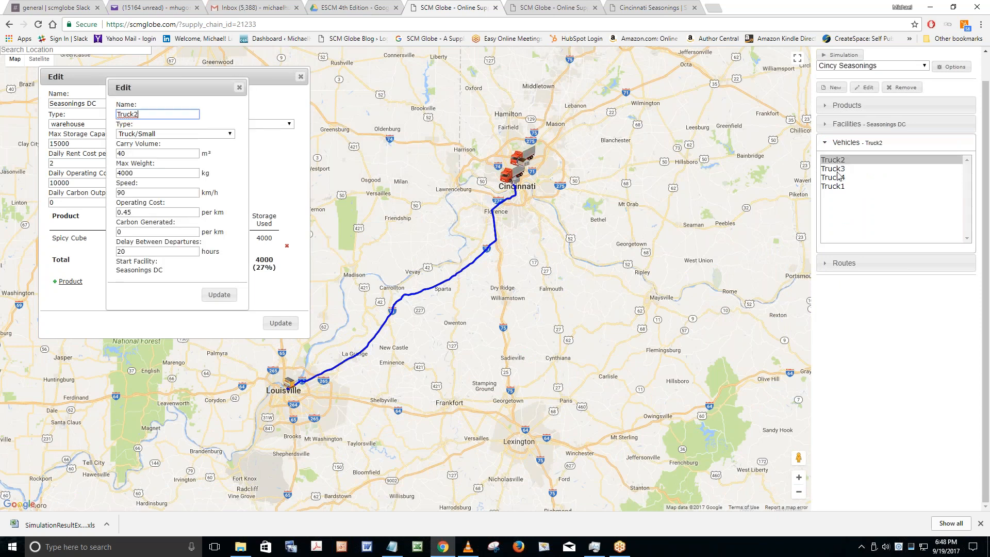
- Compare the settings and map routes of Truck3, Truck4, Truck1 and Truck2, moving the vehicle's settings dialog clear of the facility's
{"action": "double_click", "coordinate": [839, 171]}
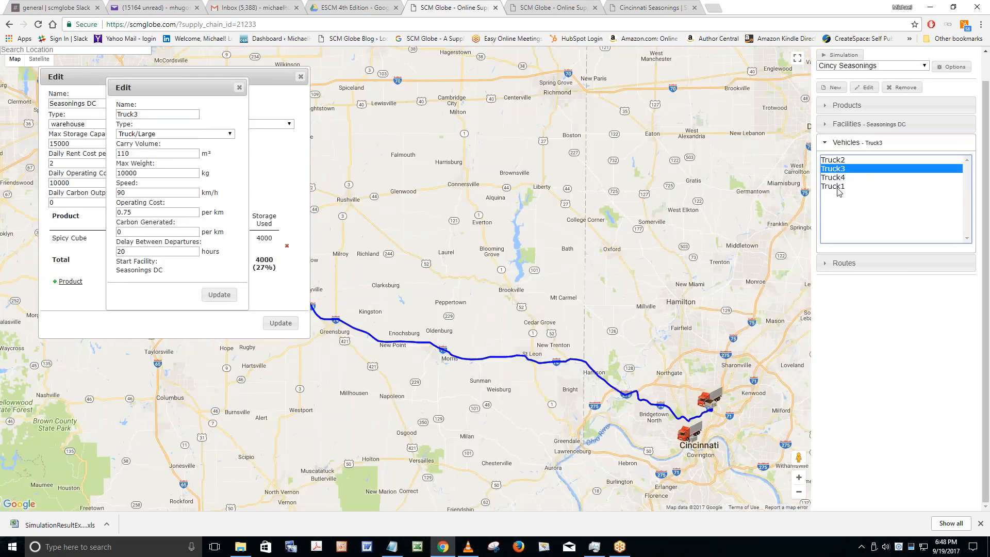
{"action": "left_click", "coordinate": [839, 178]}
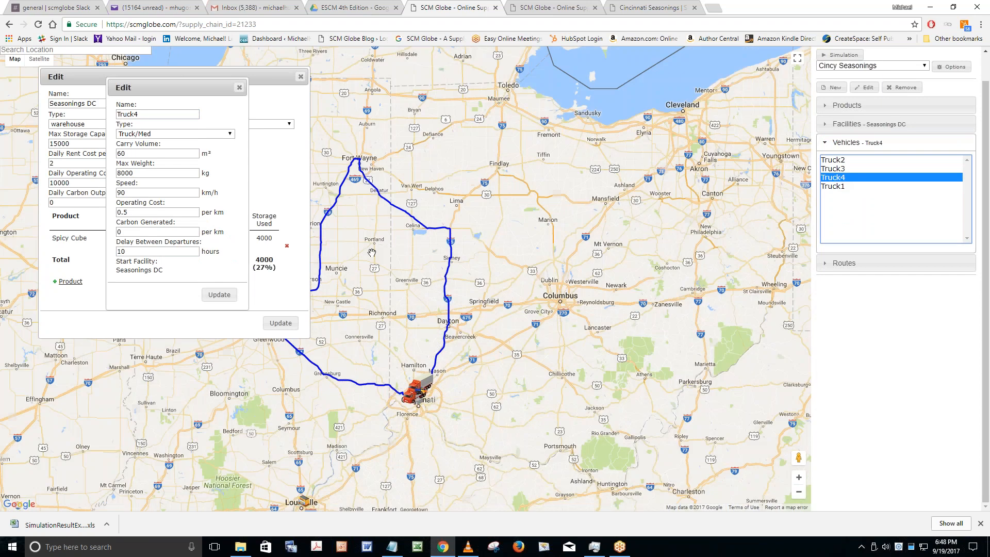
{"action": "left_click_drag", "start_coordinate": [379, 261], "coordinate": [495, 221]}
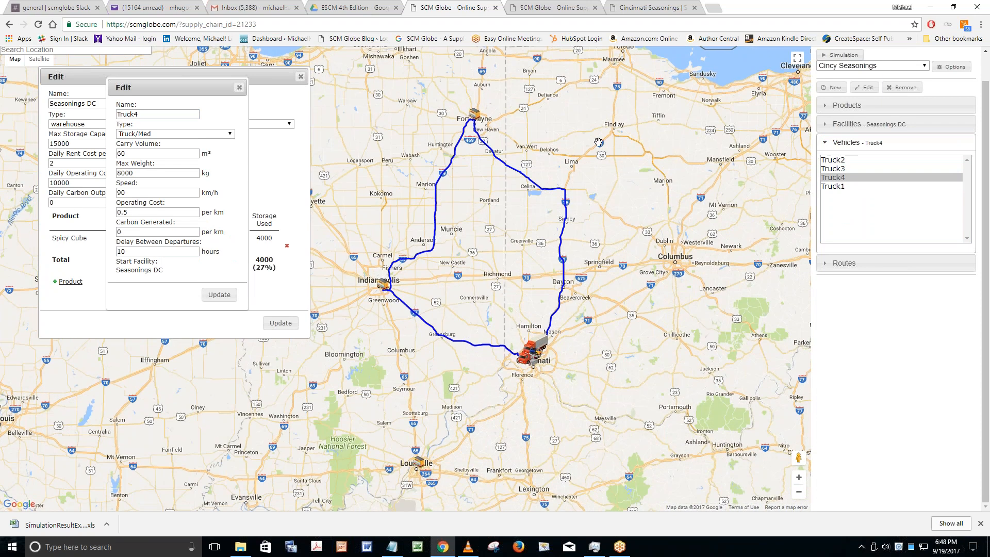
{"action": "left_click", "coordinate": [833, 186]}
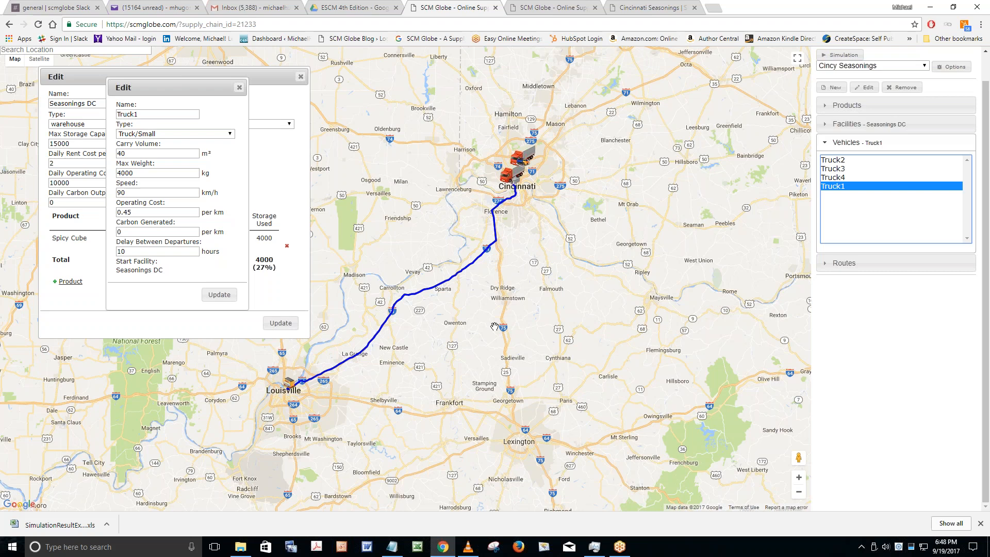
{"action": "left_click_drag", "start_coordinate": [195, 89], "coordinate": [632, 57]}
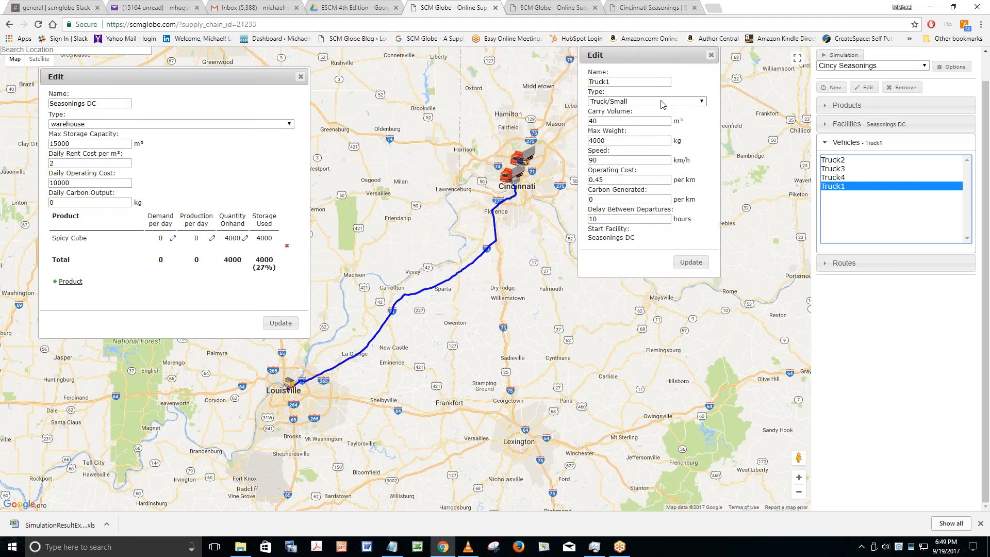
{"action": "left_click", "coordinate": [838, 162]}
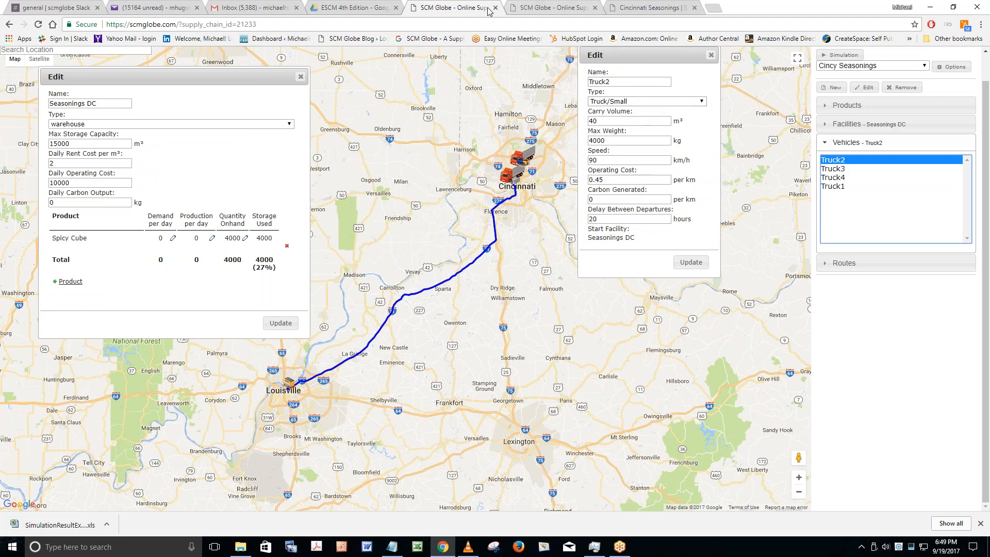
- Check the Louisville Store's daily demand for Spicy Cube in the facility results on the Simulate screen
{"action": "left_click", "coordinate": [537, 11]}
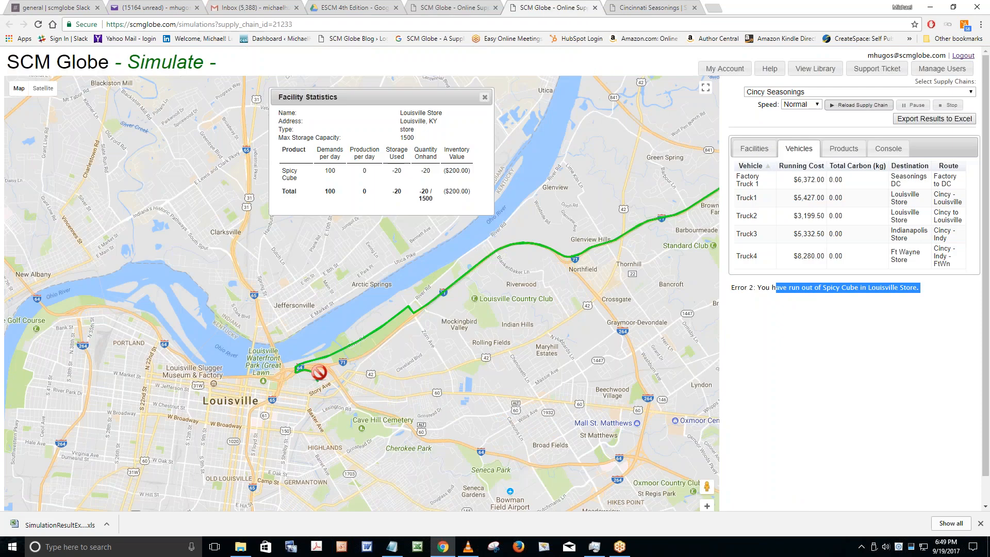
{"action": "left_click", "coordinate": [753, 150]}
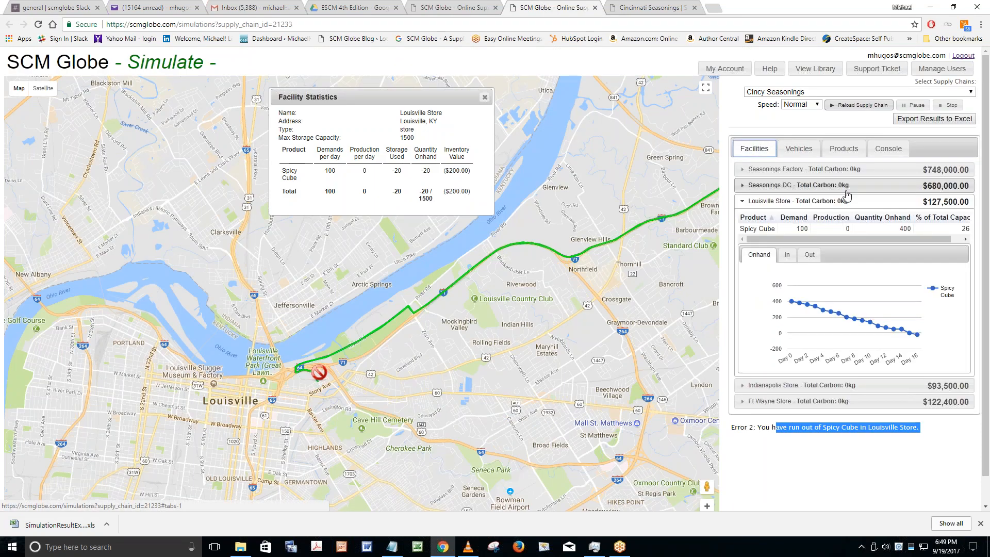
{"action": "double_click", "coordinate": [802, 230]}
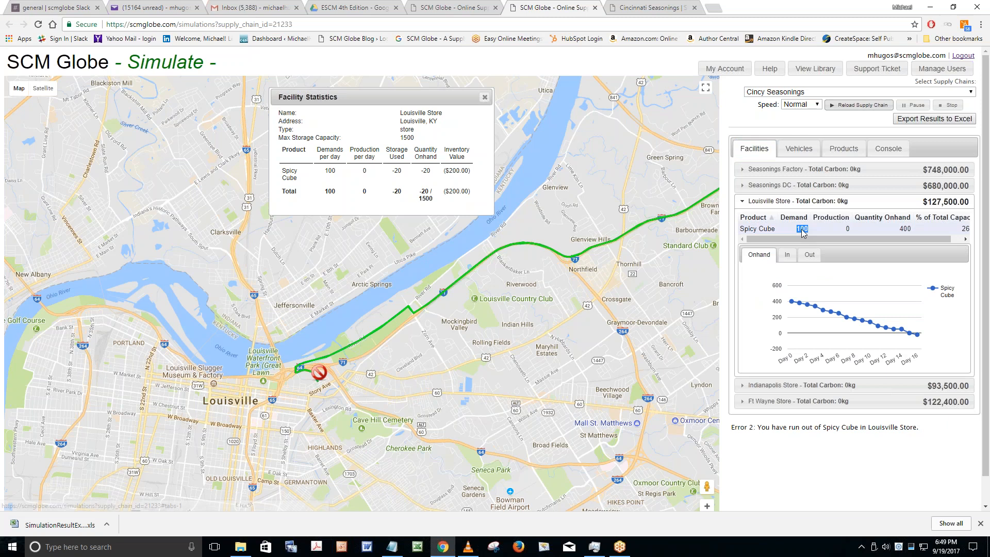
- Return to the Edit screen and change Truck2's vehicle type to Truck/Large, saving the update
{"action": "left_click", "coordinate": [441, 8]}
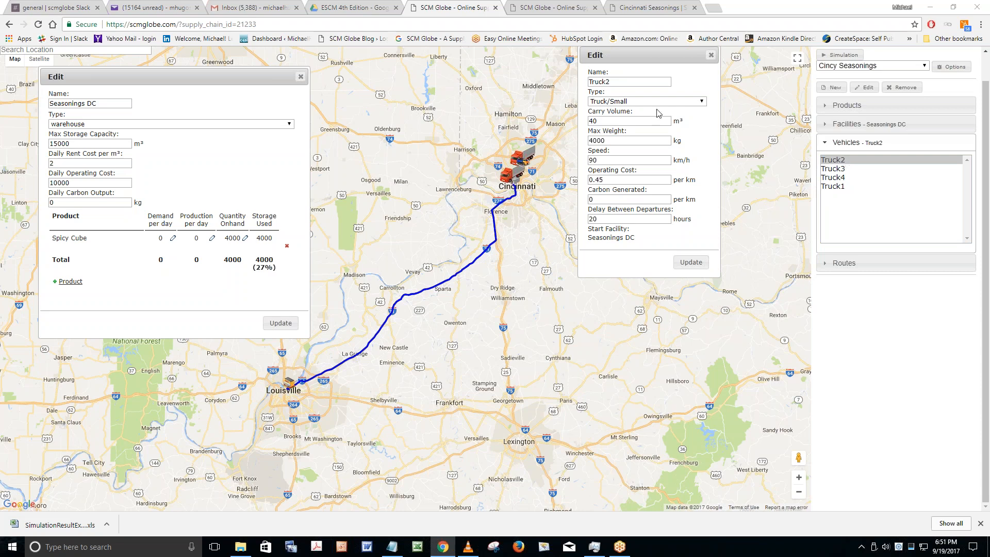
{"action": "left_click", "coordinate": [701, 102]}
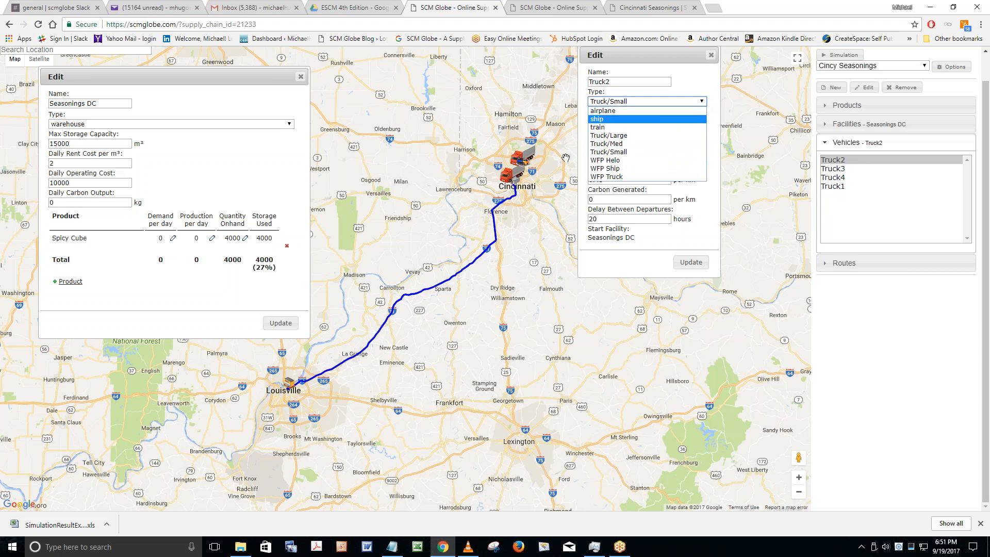
{"action": "left_click", "coordinate": [619, 135]}
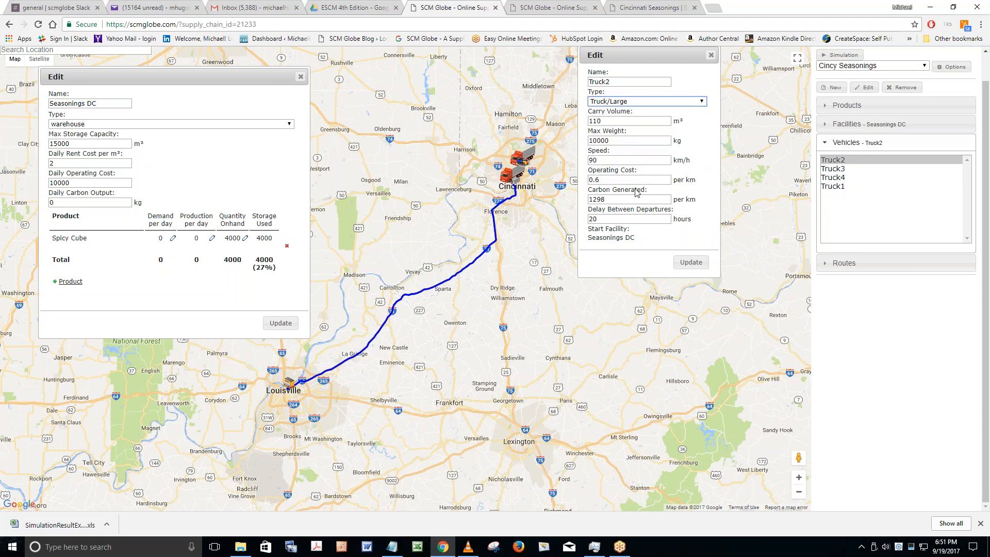
{"action": "left_click", "coordinate": [691, 262]}
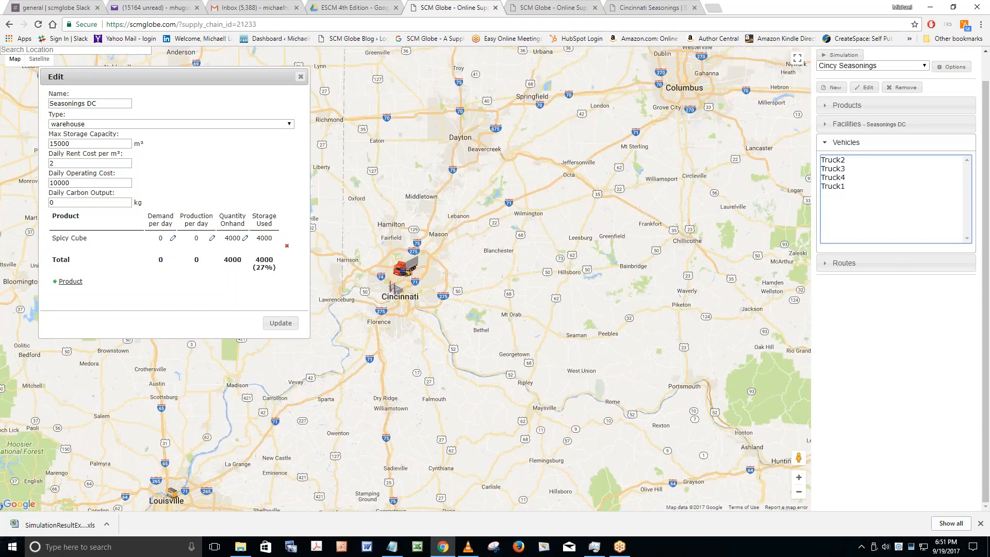
- Set the Spicy Cube drop quantity for the Louisville Store to 100 on Truck2's Cincy to Louisville route and save it
{"action": "left_click", "coordinate": [835, 160]}
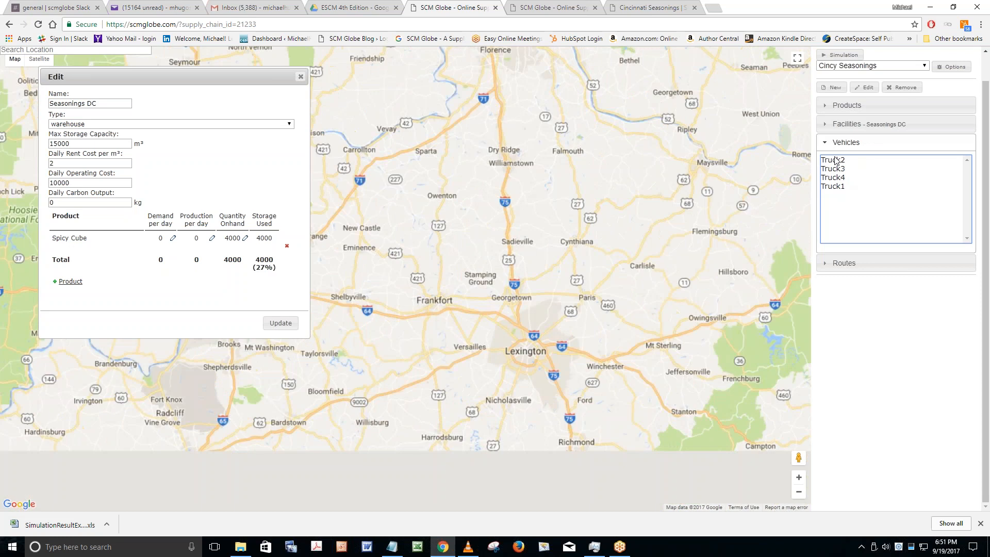
{"action": "double_click", "coordinate": [835, 160]}
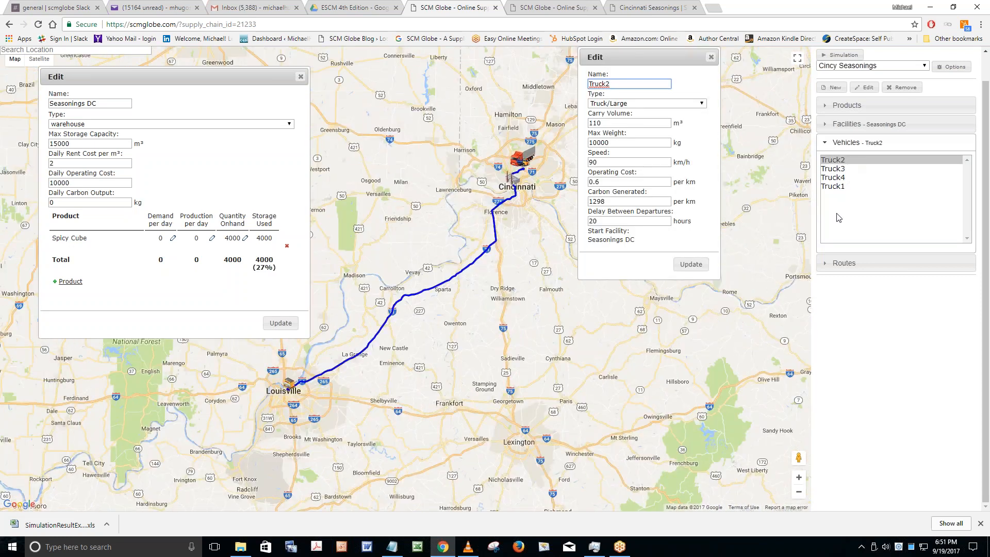
{"action": "left_click", "coordinate": [845, 263]}
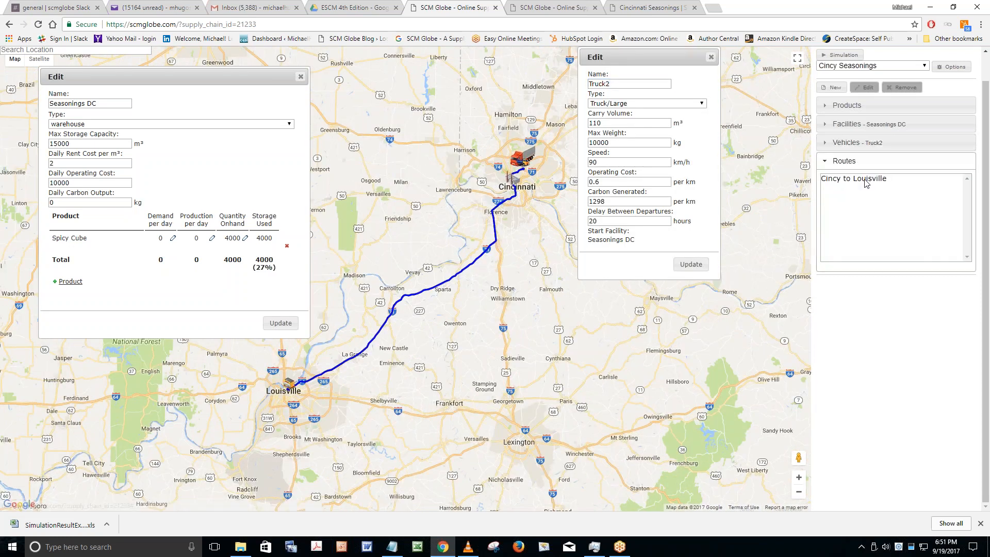
{"action": "double_click", "coordinate": [867, 179]}
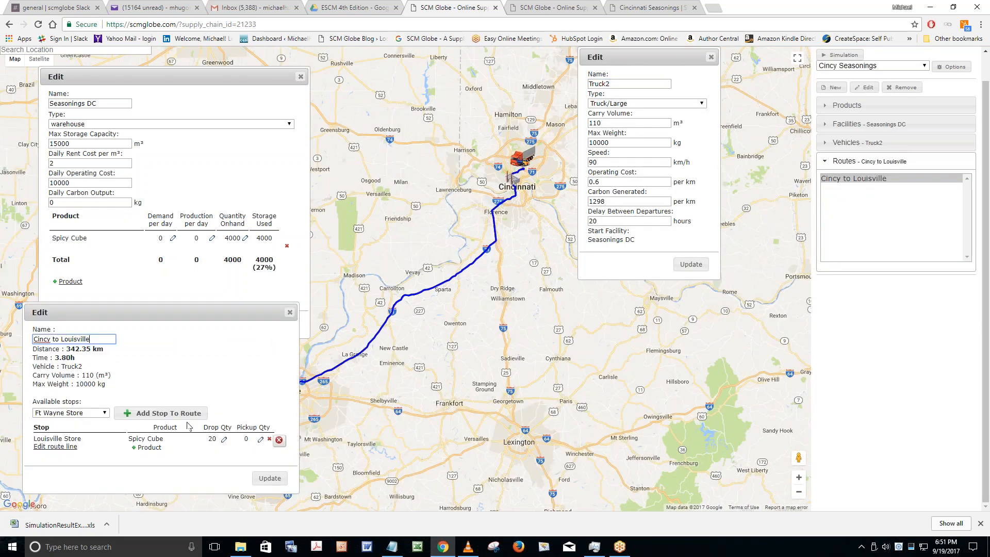
{"action": "left_click", "coordinate": [211, 439]}
{"action": "double_click", "coordinate": [211, 440]}
{"action": "type", "text": "100"}
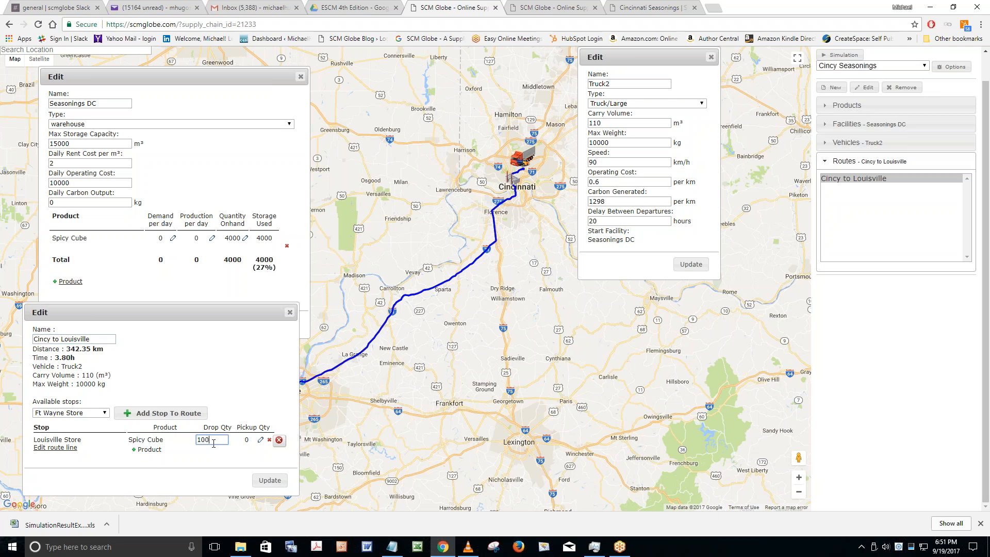
{"action": "left_click", "coordinate": [269, 481]}
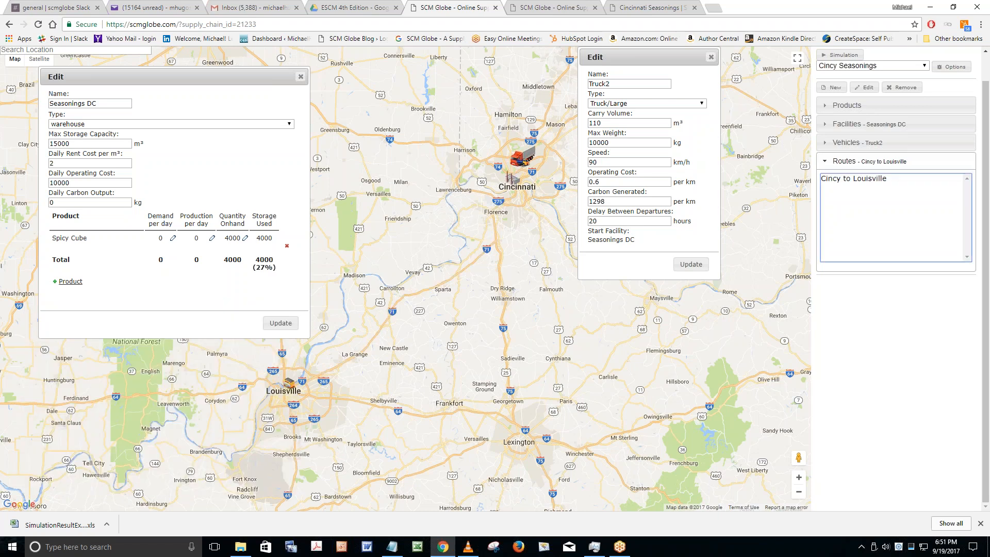
- Remove Truck1 from the vehicles of Seasonings DC
{"action": "left_click", "coordinate": [842, 145]}
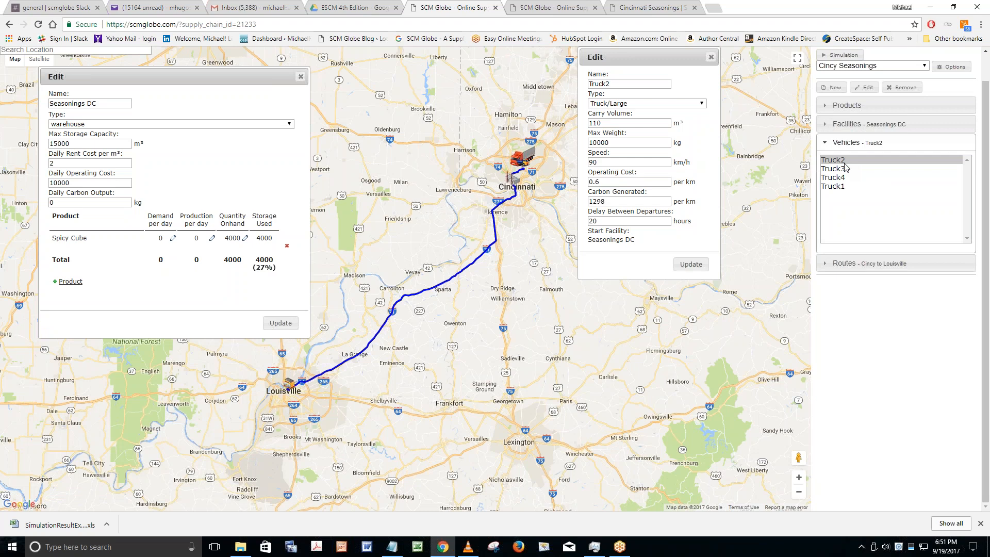
{"action": "left_click", "coordinate": [839, 189]}
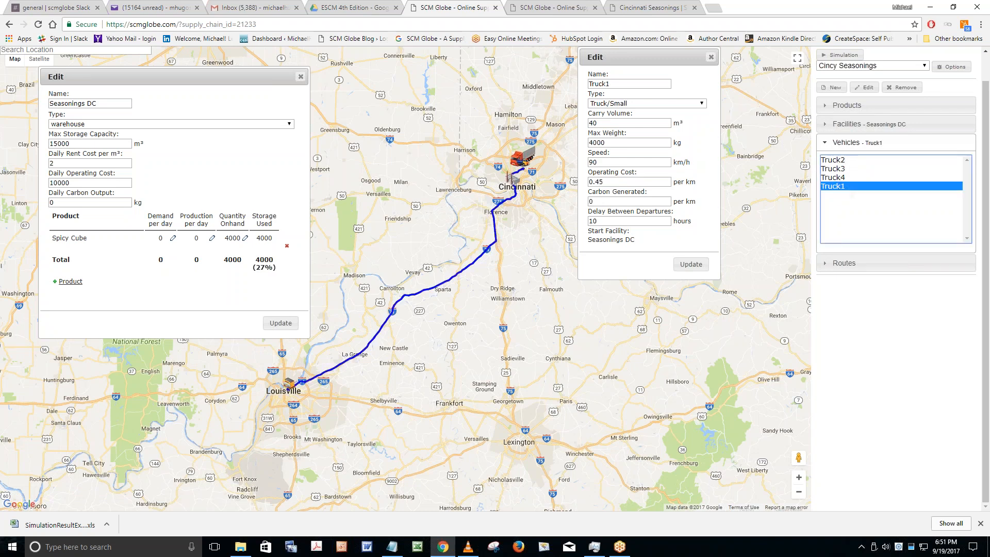
{"action": "left_click", "coordinate": [903, 87]}
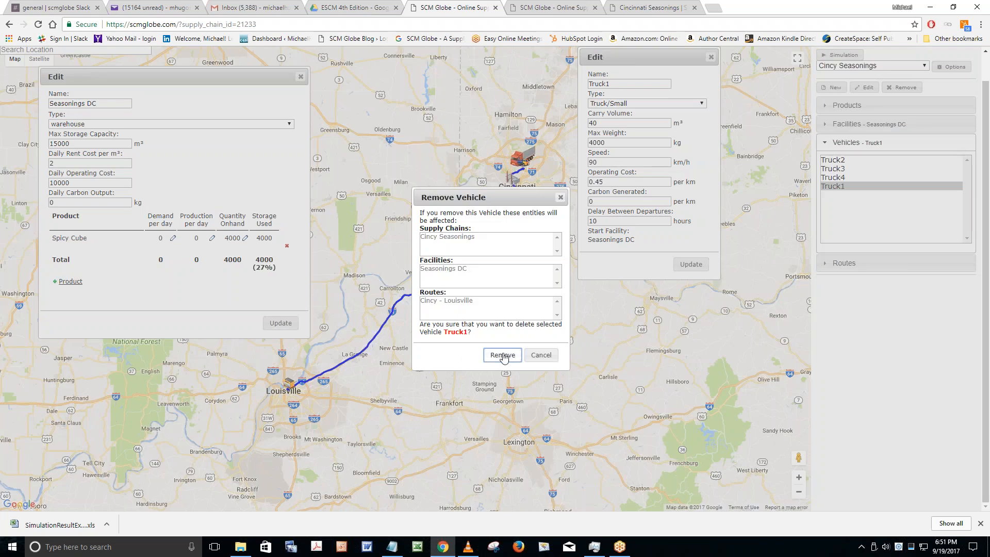
{"action": "left_click", "coordinate": [502, 356]}
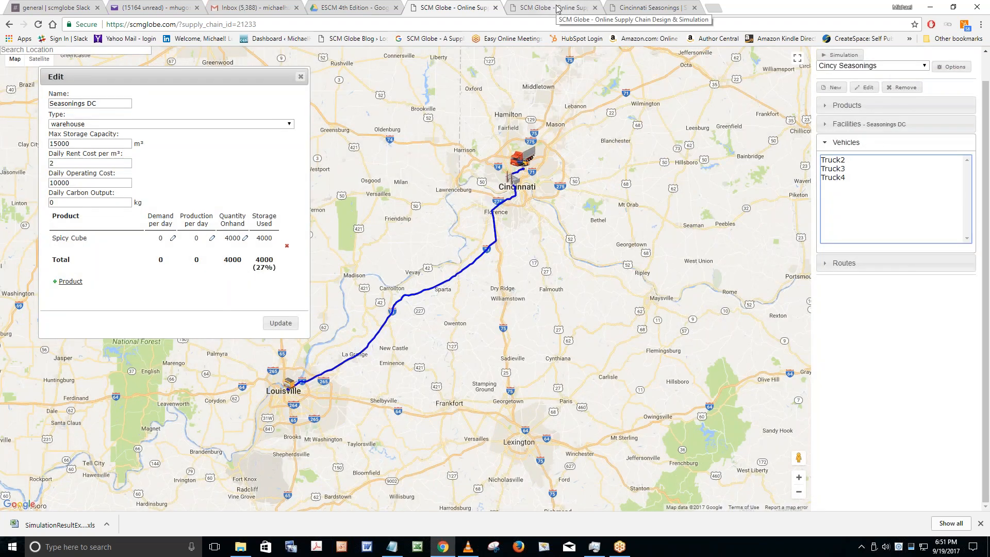
- Reload Cincy Seasonings on the Simulate screen and run the simulation at the Fastest speed
{"action": "left_click", "coordinate": [558, 8]}
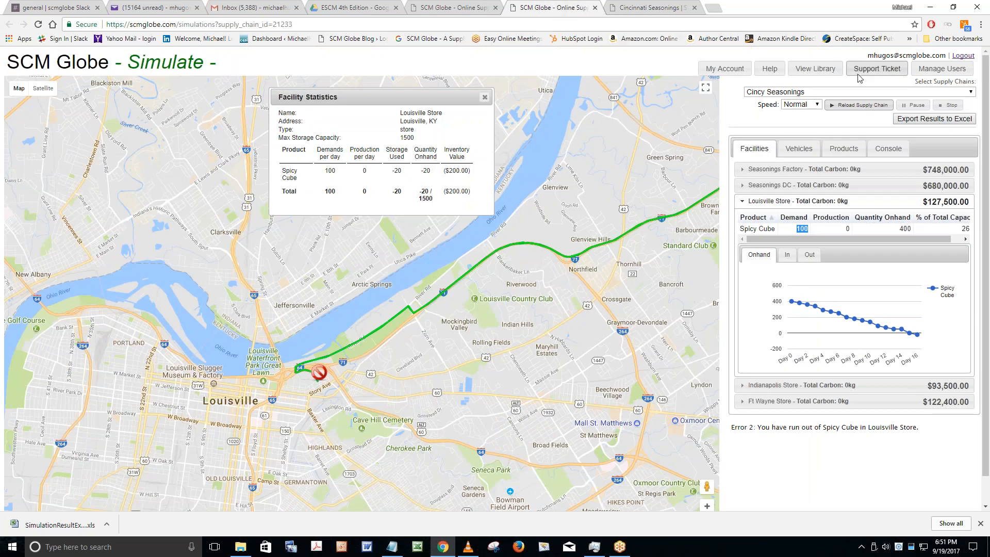
{"action": "left_click", "coordinate": [857, 105]}
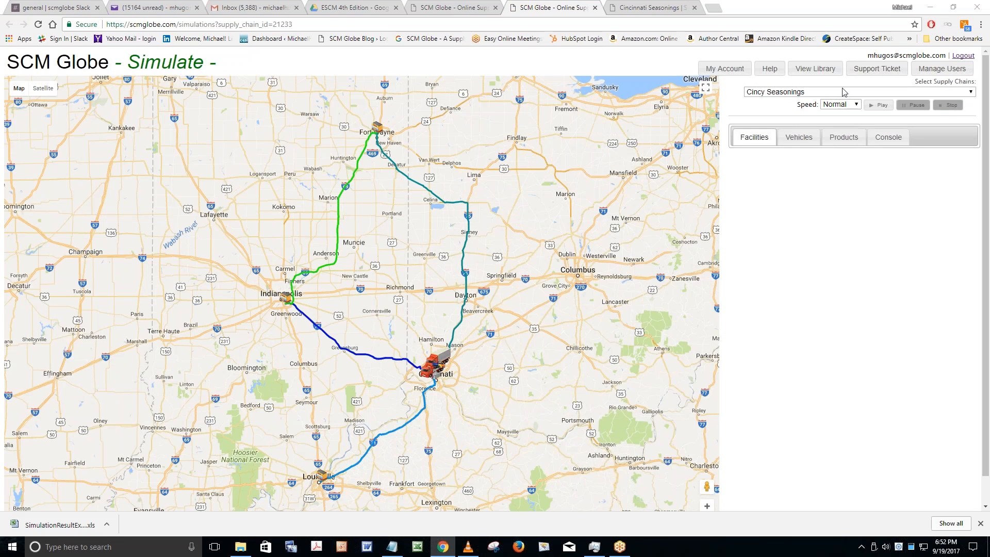
{"action": "left_click", "coordinate": [856, 105]}
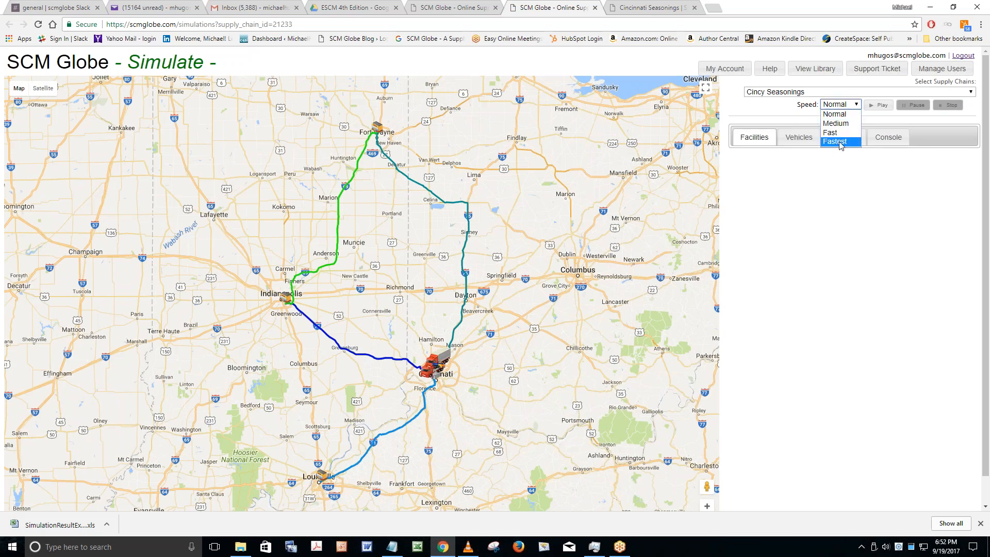
{"action": "left_click", "coordinate": [839, 142]}
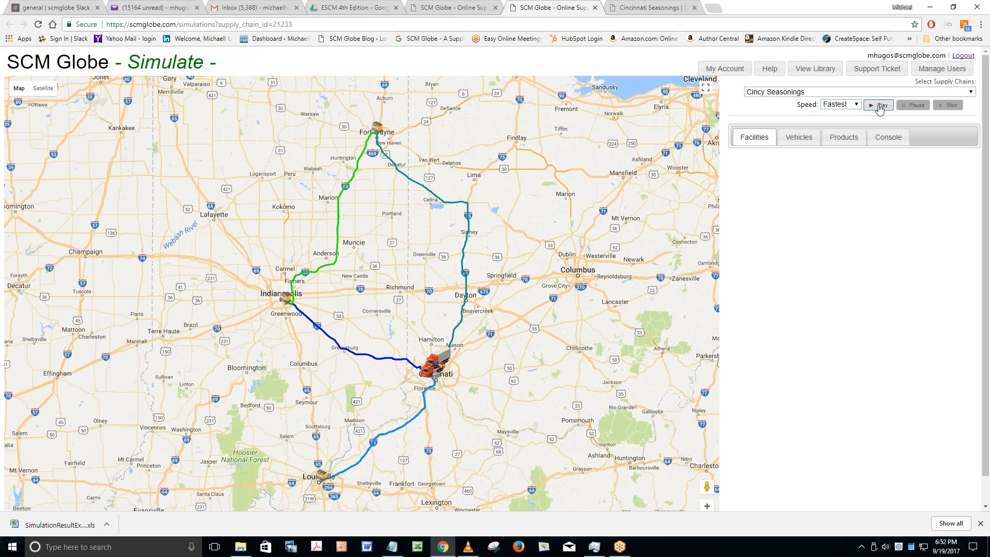
{"action": "left_click", "coordinate": [880, 106]}
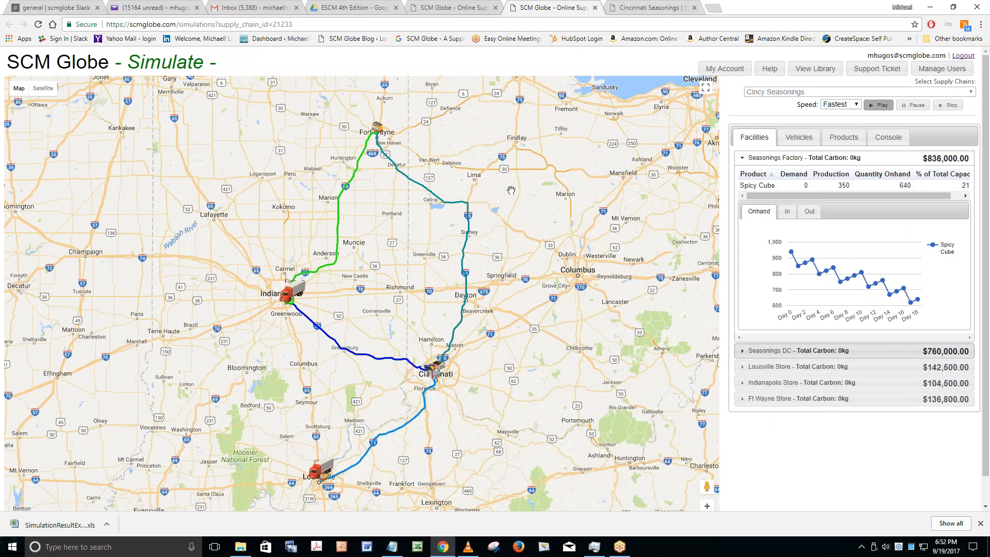
- Go to the end of the Cincinnati Seasonings case study and open the linked Download and Share Supply Chain Models guide
{"action": "left_click", "coordinate": [635, 11]}
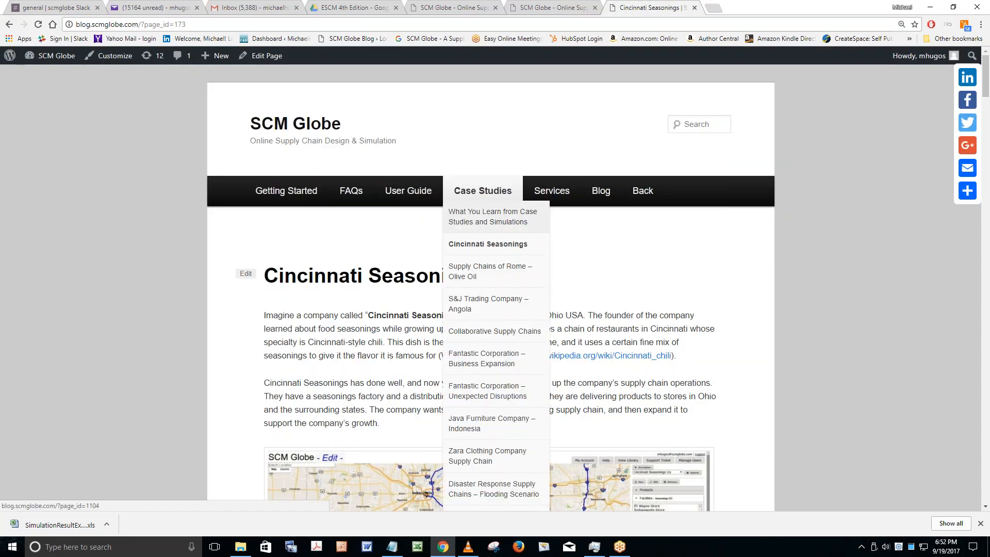
{"action": "scroll", "coordinate": [461, 259], "scroll_direction": "down", "scroll_amount": 3}
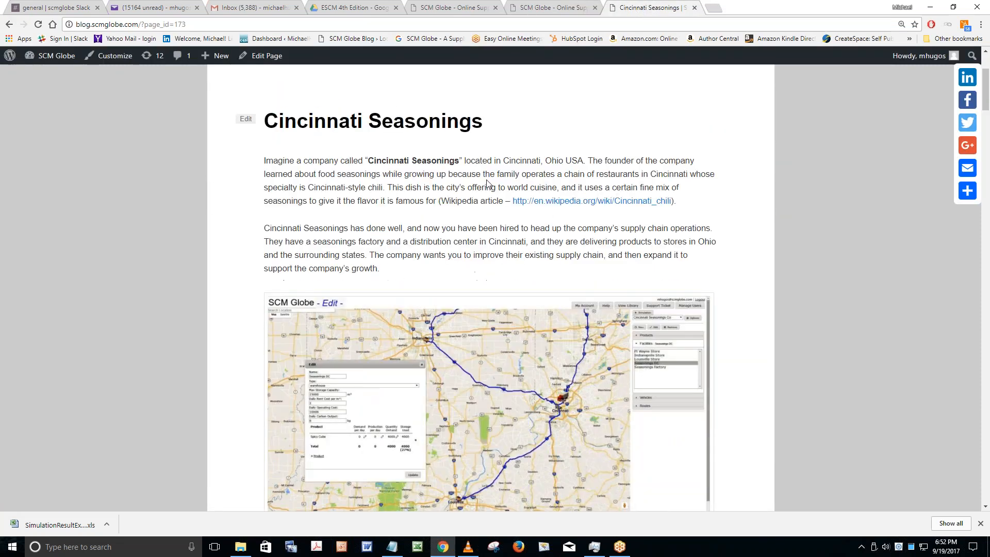
{"action": "scroll", "coordinate": [452, 180], "scroll_direction": "down", "scroll_amount": 20}
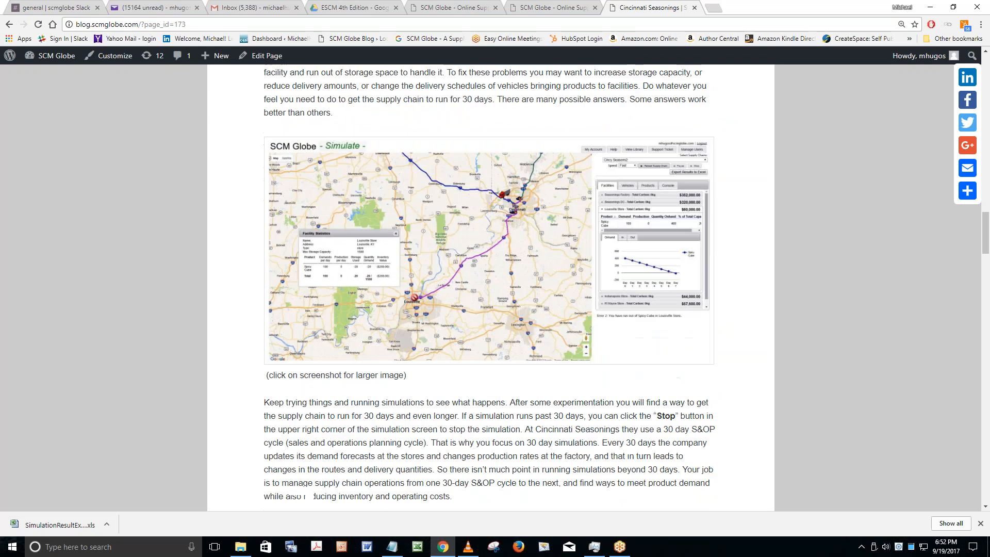
{"action": "scroll", "coordinate": [420, 252], "scroll_direction": "down", "scroll_amount": 15}
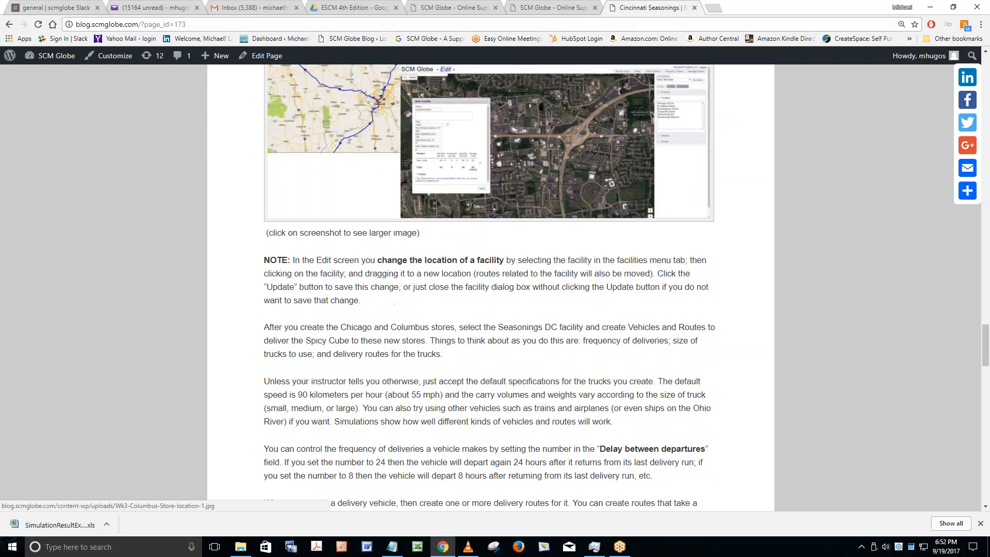
{"action": "scroll", "coordinate": [419, 251], "scroll_direction": "down", "scroll_amount": 7}
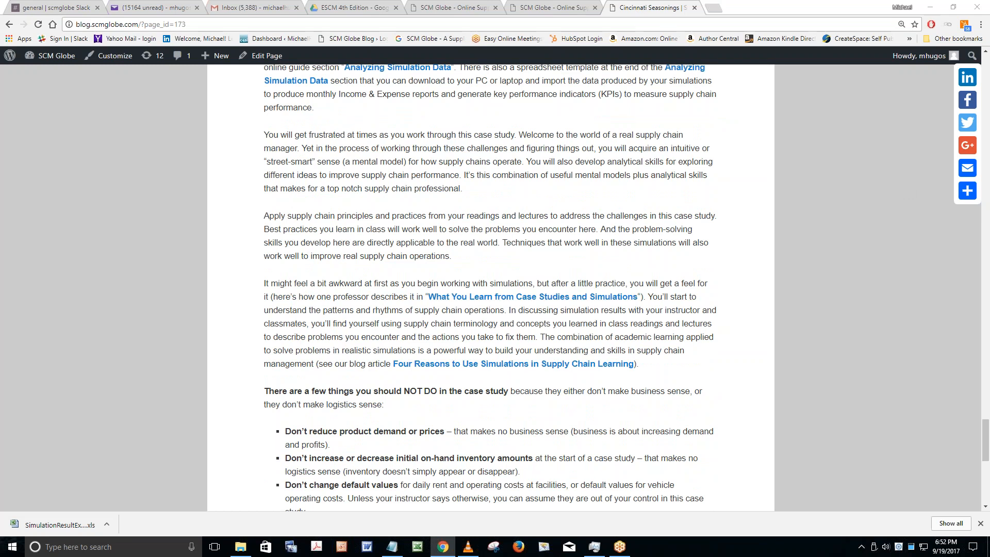
{"action": "scroll", "coordinate": [480, 266], "scroll_direction": "down", "scroll_amount": 9}
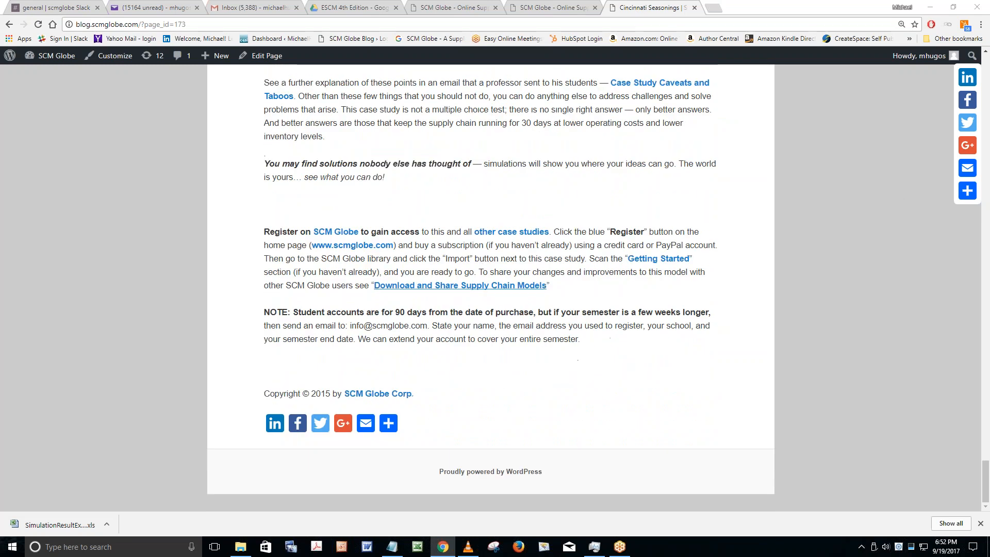
{"action": "left_click", "coordinate": [479, 287]}
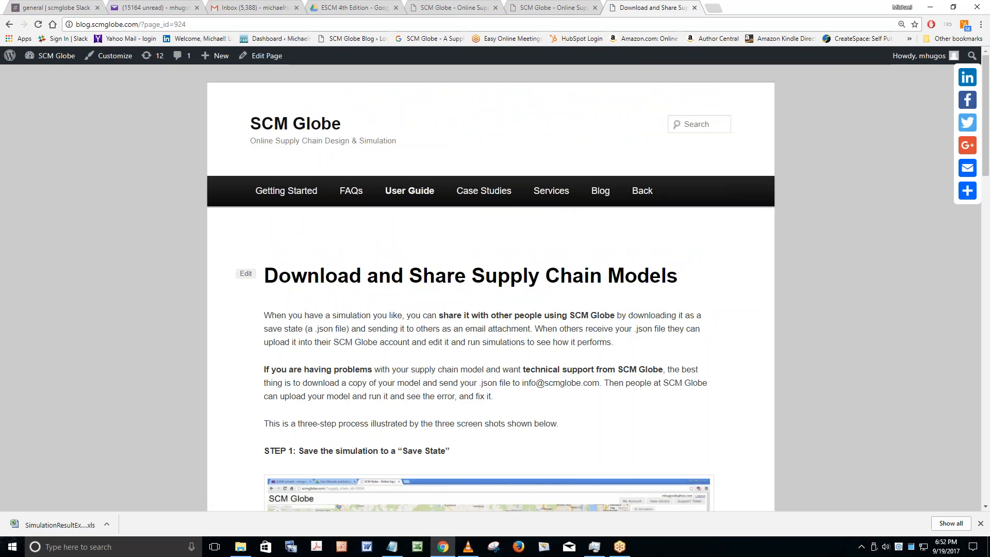
- Read through the three-step Download and Share Supply Chain Models guide and return to its beginning
{"action": "scroll", "coordinate": [591, 251], "scroll_direction": "down", "scroll_amount": 3}
{"action": "scroll", "coordinate": [591, 251], "scroll_direction": "down", "scroll_amount": 3}
{"action": "scroll", "coordinate": [591, 251], "scroll_direction": "up", "scroll_amount": 3}
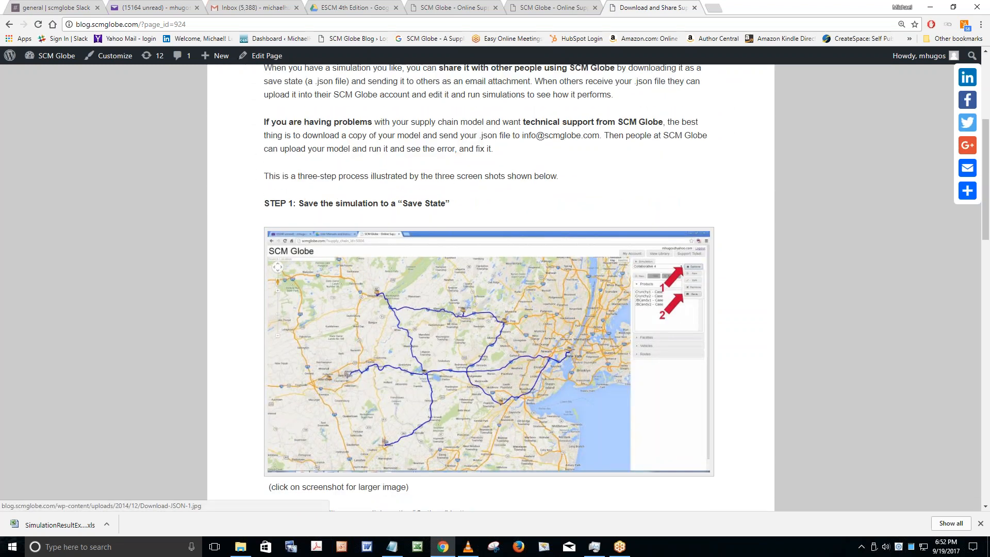
{"action": "scroll", "coordinate": [591, 251], "scroll_direction": "down", "scroll_amount": 4}
{"action": "scroll", "coordinate": [415, 189], "scroll_direction": "down", "scroll_amount": 3}
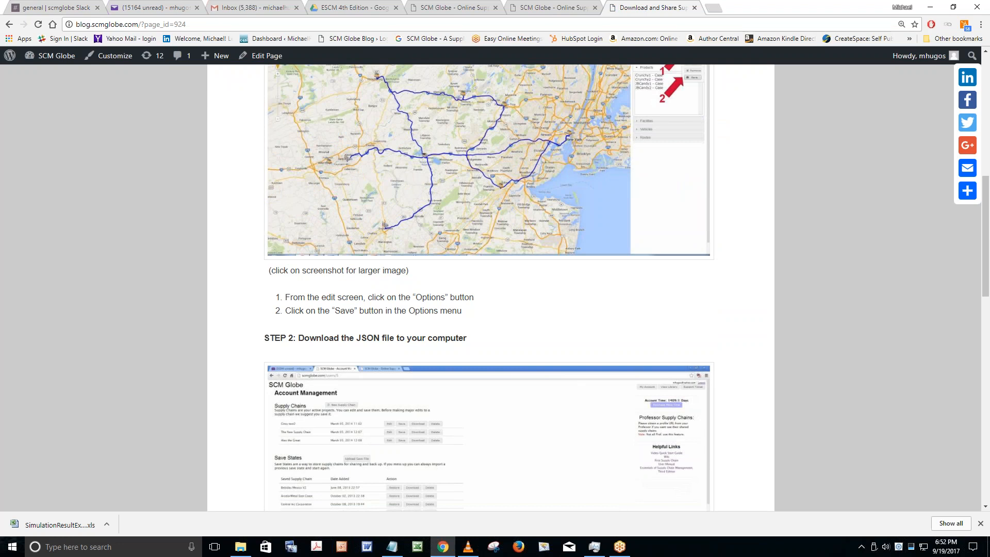
{"action": "scroll", "coordinate": [359, 313], "scroll_direction": "down", "scroll_amount": 15}
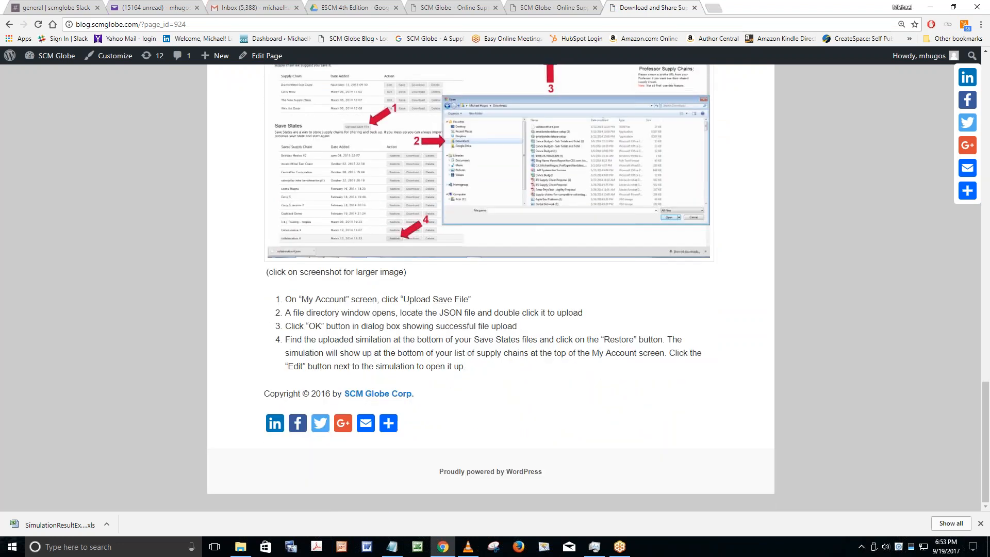
{"action": "scroll", "coordinate": [490, 289], "scroll_direction": "up", "scroll_amount": 20}
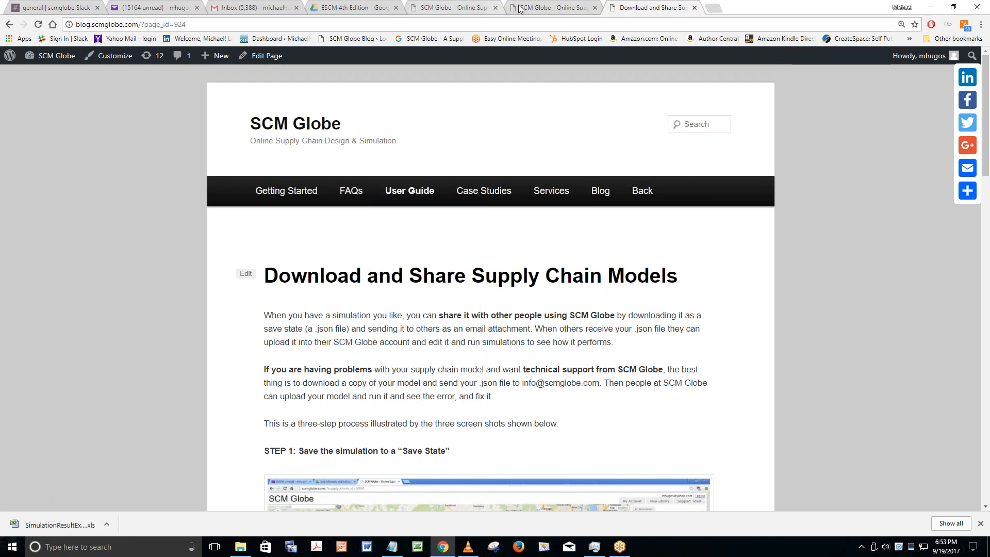
- Return to the Cincy Seasonings simulation, export its results to Excel after it stops, and open the exported spreadsheet
{"action": "left_click", "coordinate": [536, 8]}
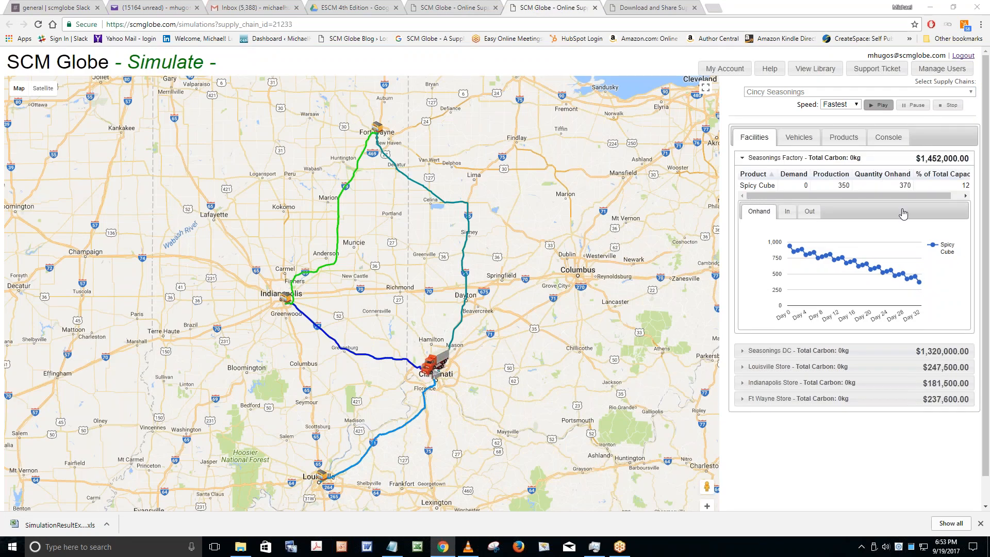
{"action": "mouse_move", "coordinate": [921, 281]}
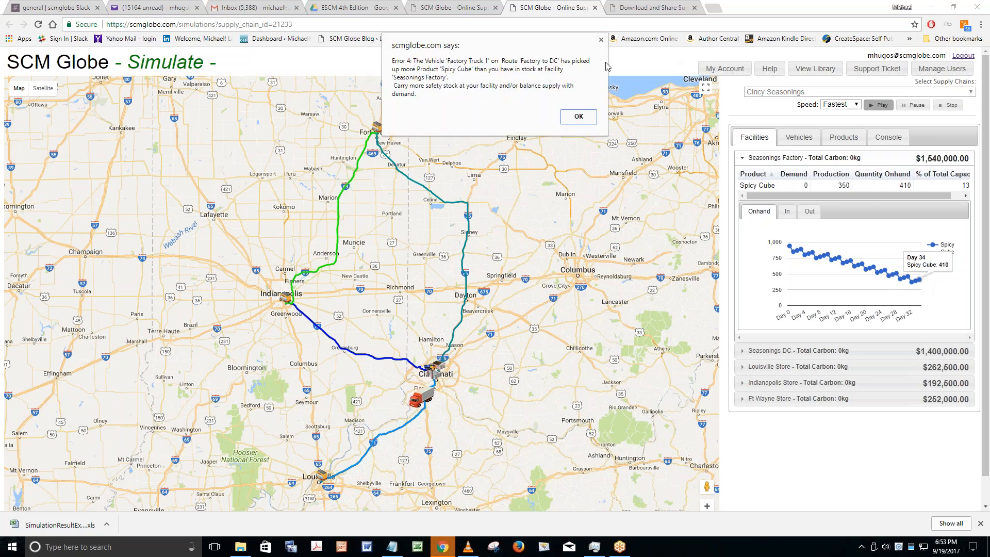
{"action": "left_click", "coordinate": [579, 116]}
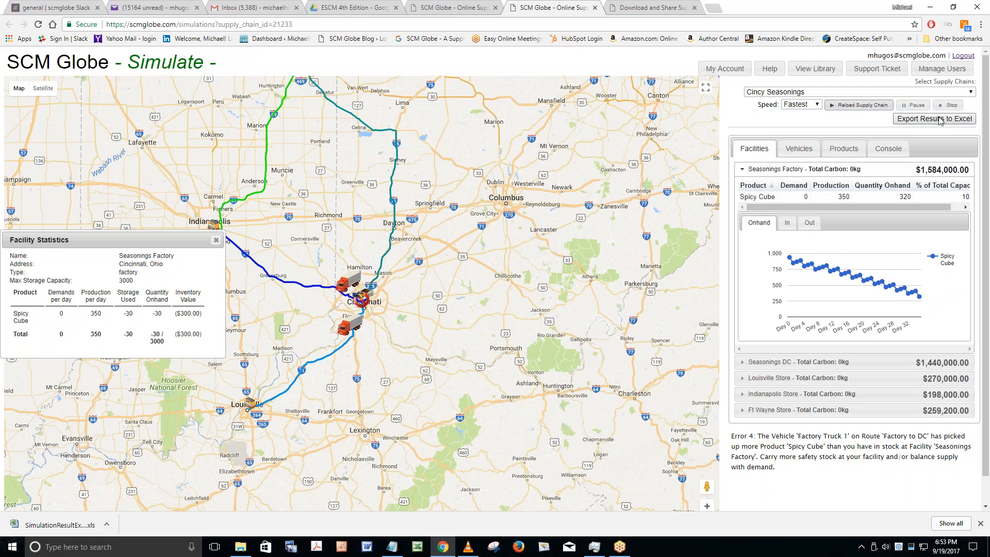
{"action": "left_click", "coordinate": [921, 122]}
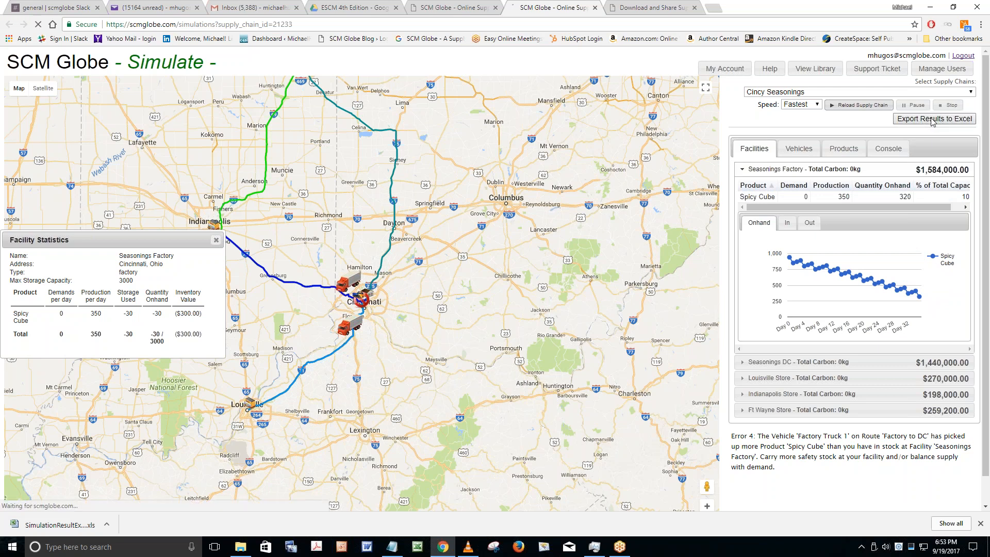
{"action": "left_click", "coordinate": [55, 526]}
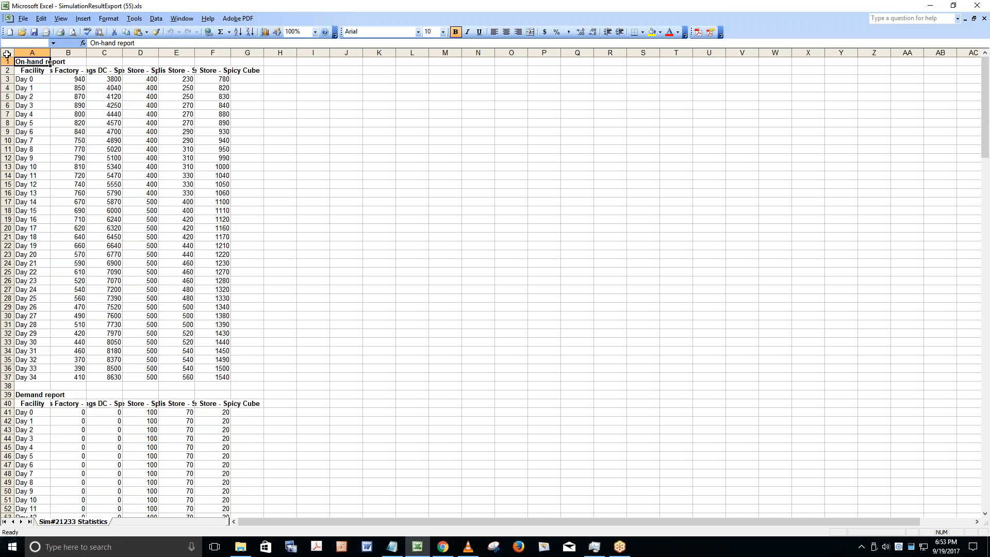
- Fit all column widths of the exported simulation spreadsheet to their contents
{"action": "left_click", "coordinate": [7, 54]}
{"action": "double_click", "coordinate": [48, 52]}
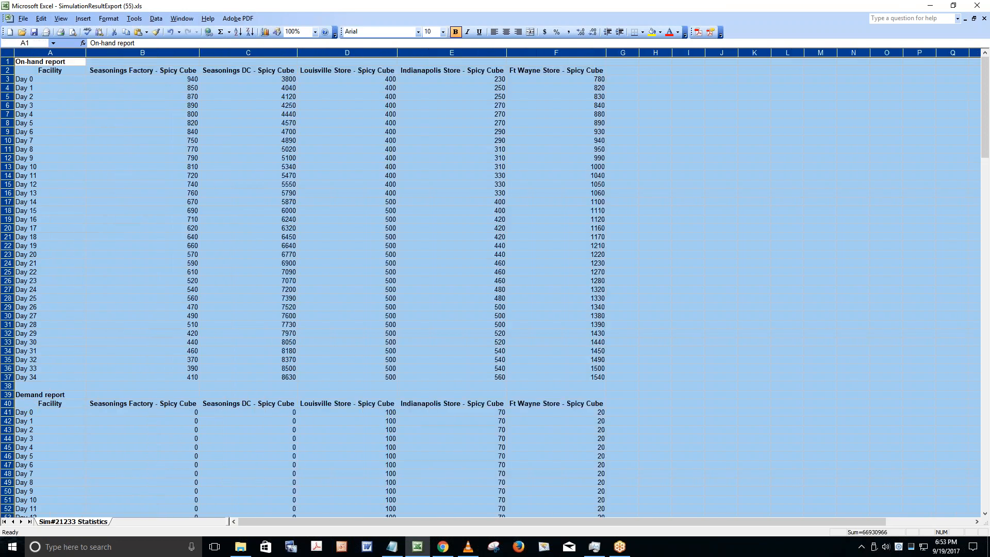
{"action": "left_click", "coordinate": [69, 123]}
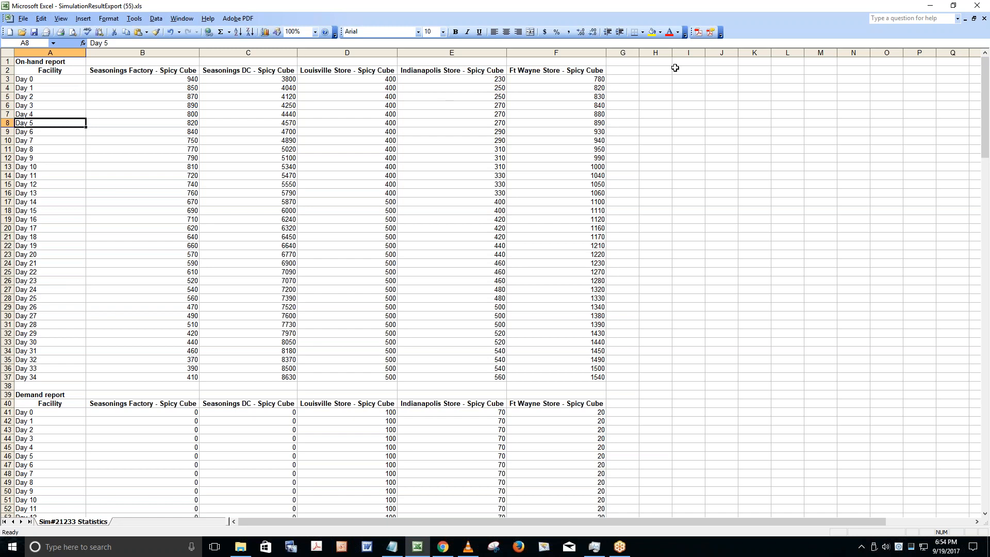
- Review the on-hand, demand, production and out reports in the exported spreadsheet, then return to the simulation
{"action": "scroll", "coordinate": [380, 271], "scroll_direction": "down", "scroll_amount": 13}
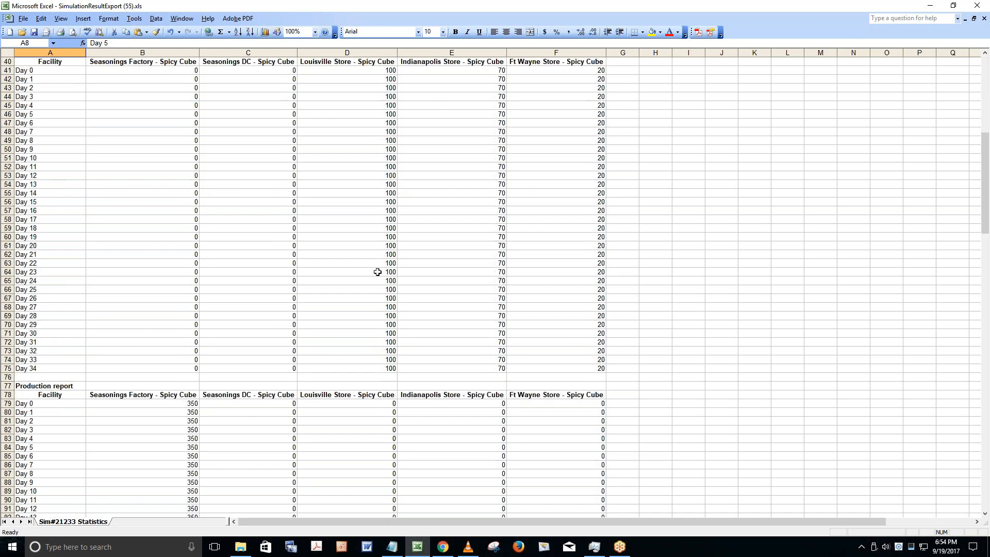
{"action": "scroll", "coordinate": [378, 272], "scroll_direction": "down", "scroll_amount": 20}
{"action": "scroll", "coordinate": [377, 272], "scroll_direction": "down", "scroll_amount": 13}
{"action": "scroll", "coordinate": [378, 272], "scroll_direction": "up", "scroll_amount": 16}
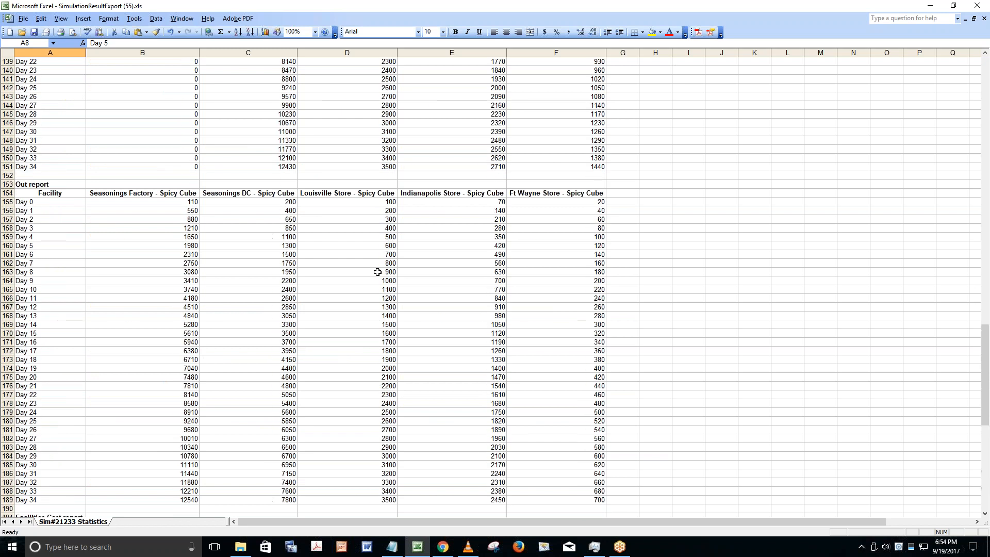
{"action": "scroll", "coordinate": [377, 272], "scroll_direction": "up", "scroll_amount": 20}
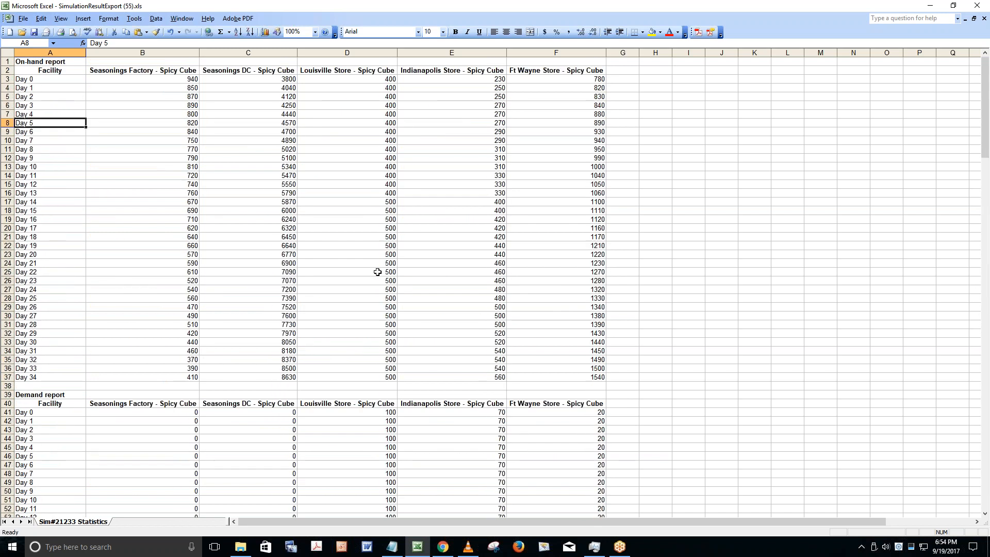
{"action": "left_click", "coordinate": [931, 7]}
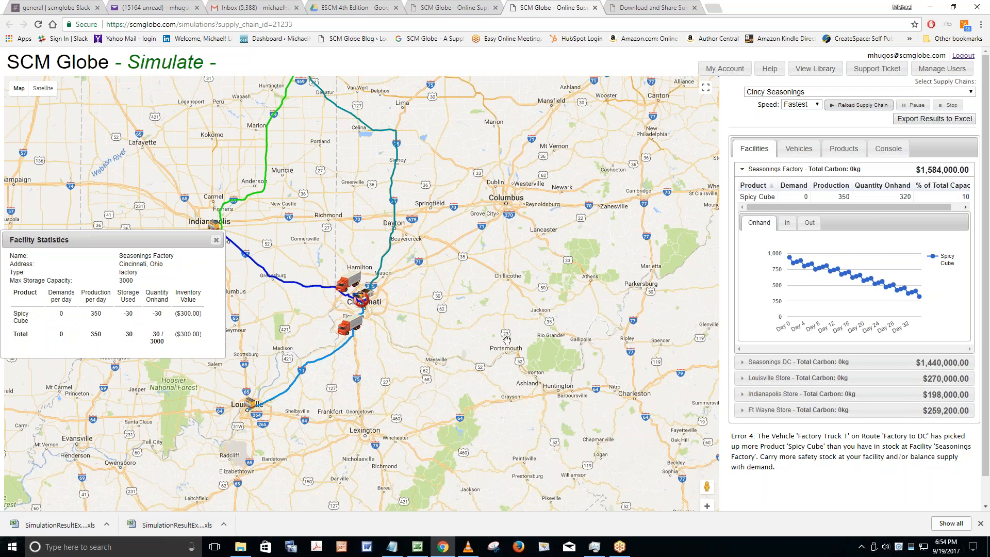
- Save the Cincy Seasonings supply chain from the account page as a save state named "mikes wk 1 solution"
{"action": "left_click", "coordinate": [726, 72]}
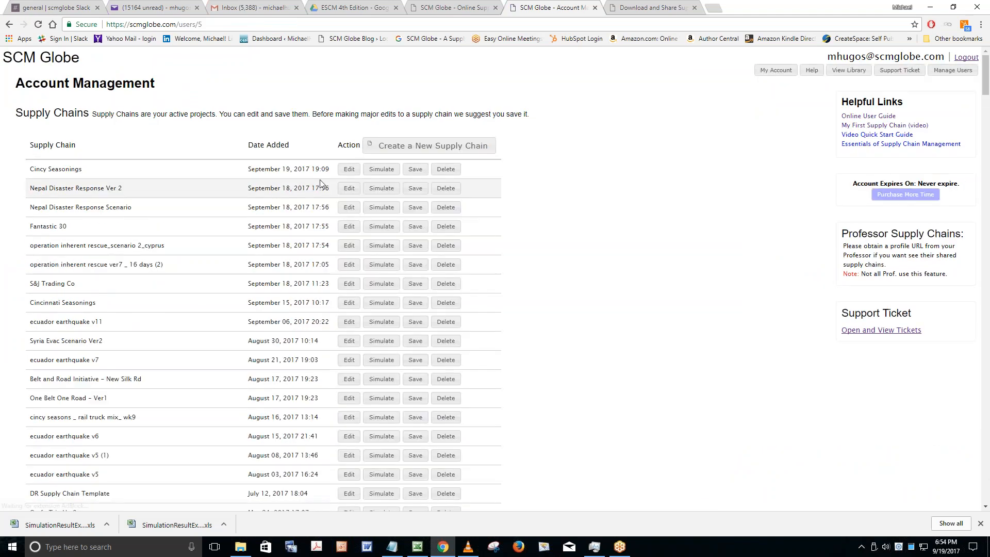
{"action": "left_click", "coordinate": [415, 170]}
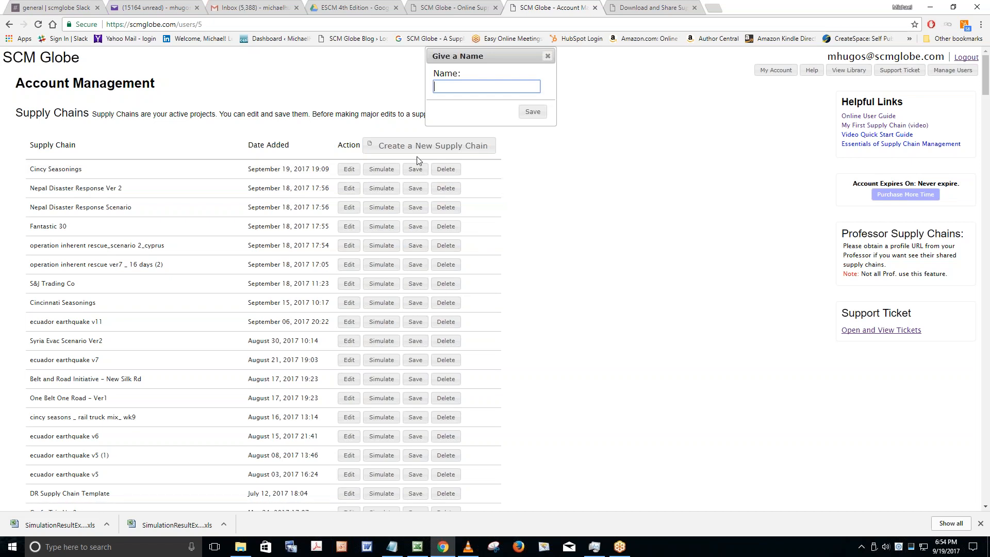
{"action": "type", "text": "mikes wk 1 solution"}
{"action": "left_click", "coordinate": [532, 112]}
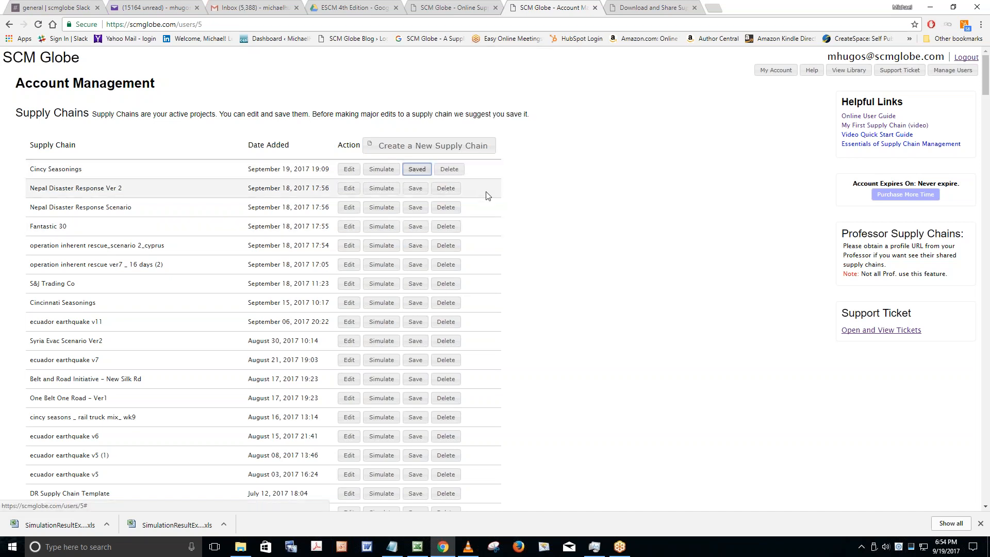
- Download the "mikes wk 1 solution" save state from the end of the Save States list
{"action": "scroll", "coordinate": [490, 201], "scroll_direction": "down", "scroll_amount": 15}
{"action": "scroll", "coordinate": [492, 203], "scroll_direction": "down", "scroll_amount": 20}
{"action": "scroll", "coordinate": [493, 204], "scroll_direction": "down", "scroll_amount": 15}
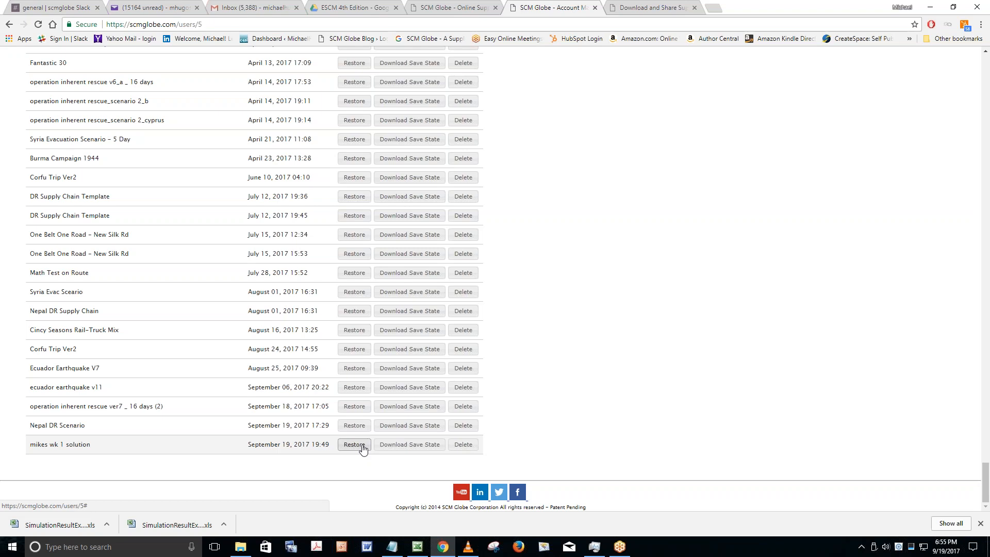
{"action": "left_click", "coordinate": [421, 446]}
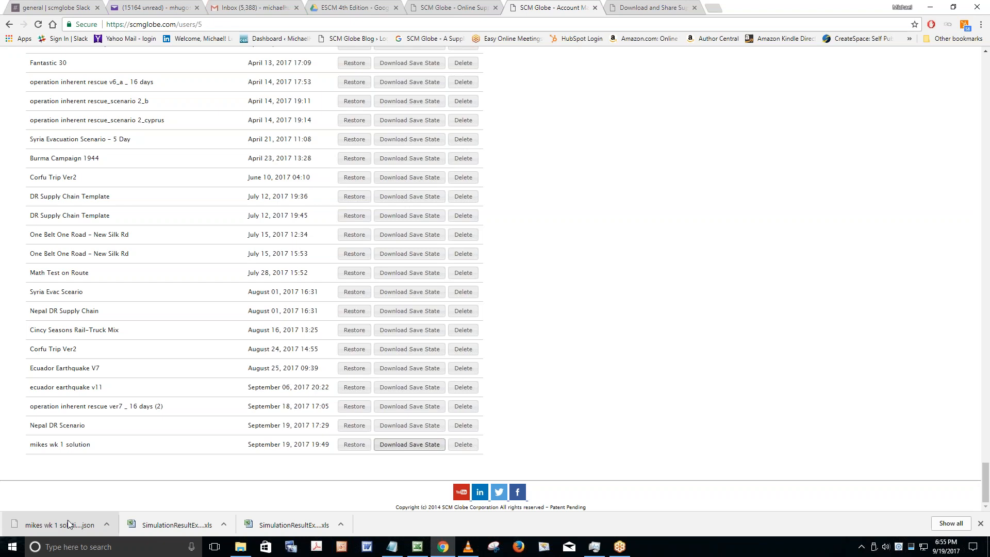
- Upload the newest save file, "mikes wk 1 solution (1).json", from the Downloads folder to Save States
{"action": "scroll", "coordinate": [384, 464], "scroll_direction": "up", "scroll_amount": 10}
{"action": "scroll", "coordinate": [395, 378], "scroll_direction": "up", "scroll_amount": 20}
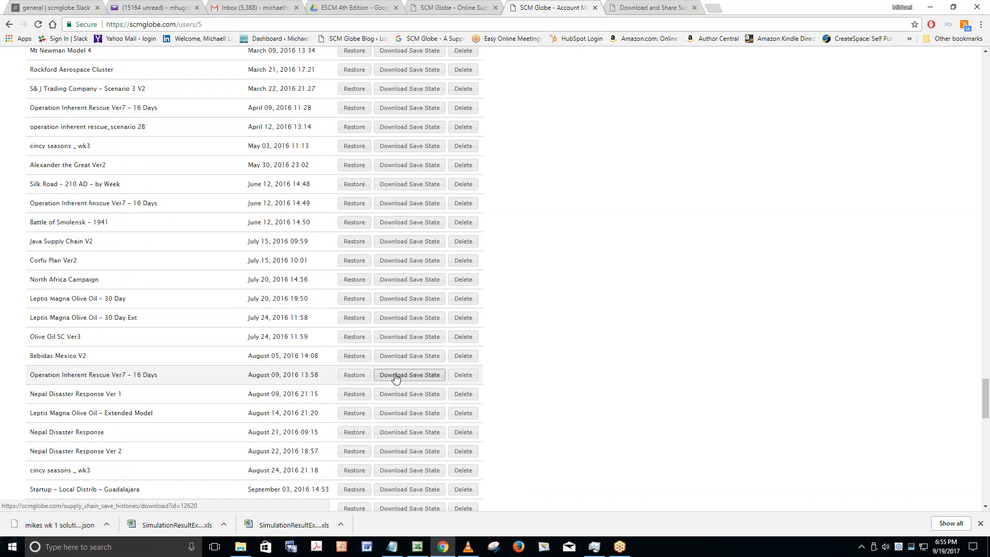
{"action": "scroll", "coordinate": [396, 377], "scroll_direction": "up", "scroll_amount": 9}
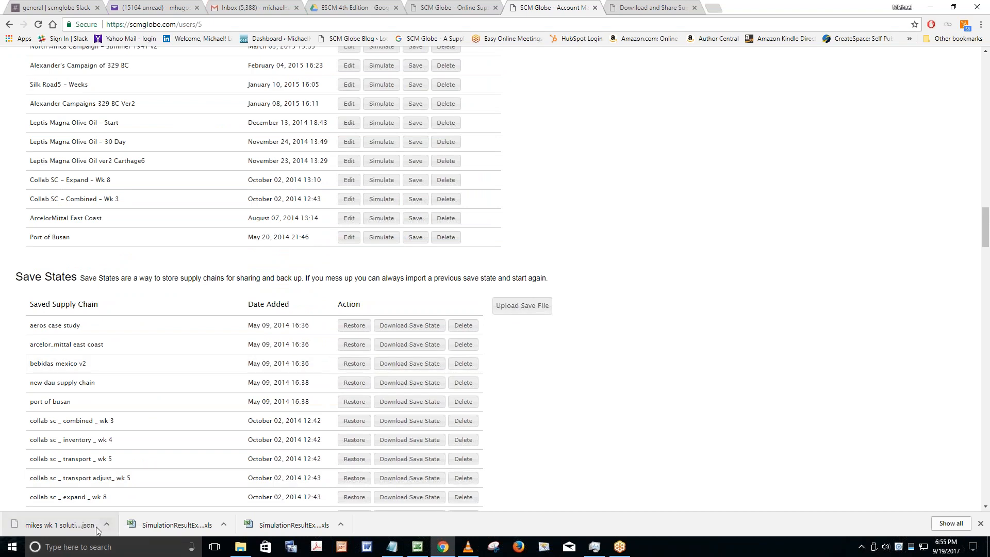
{"action": "left_click", "coordinate": [511, 309]}
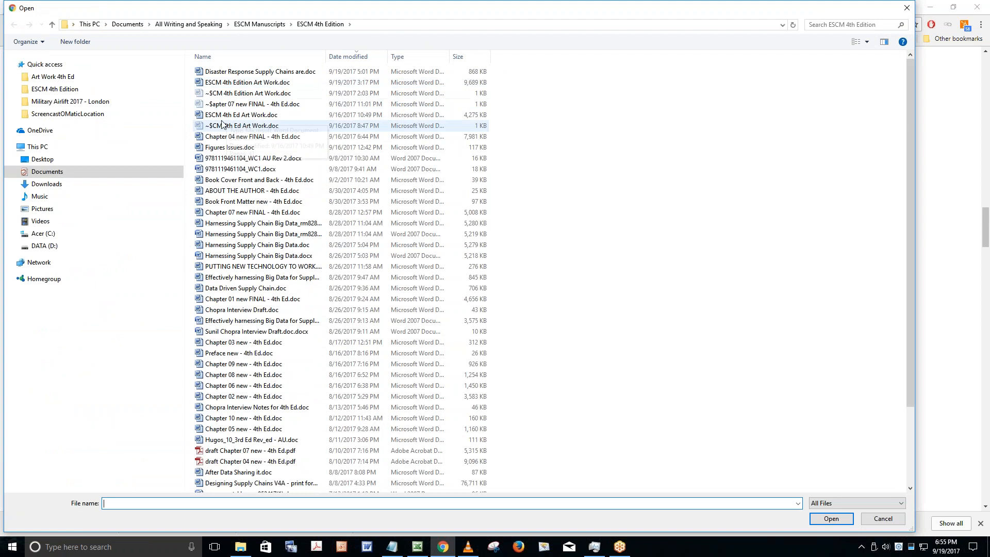
{"action": "left_click", "coordinate": [37, 186]}
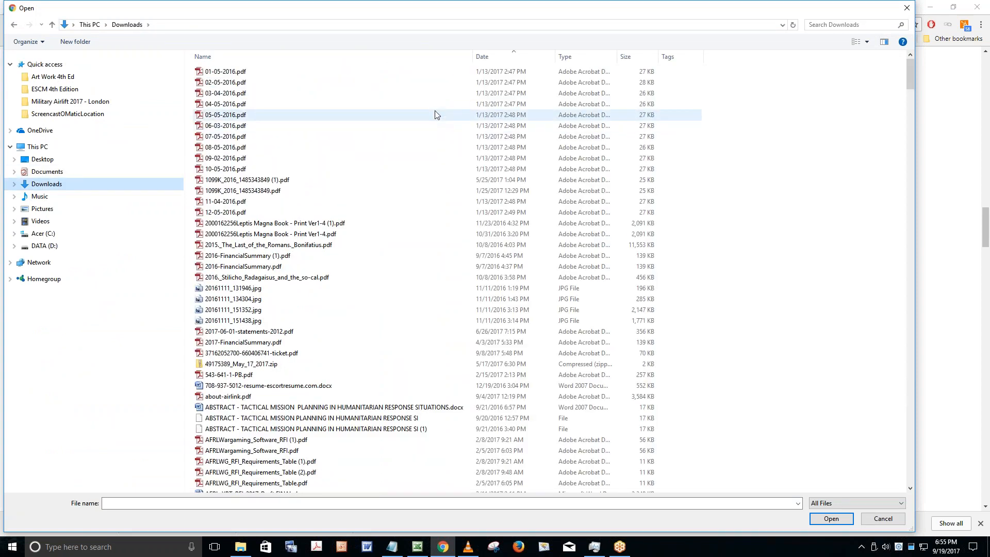
{"action": "left_click", "coordinate": [501, 58]}
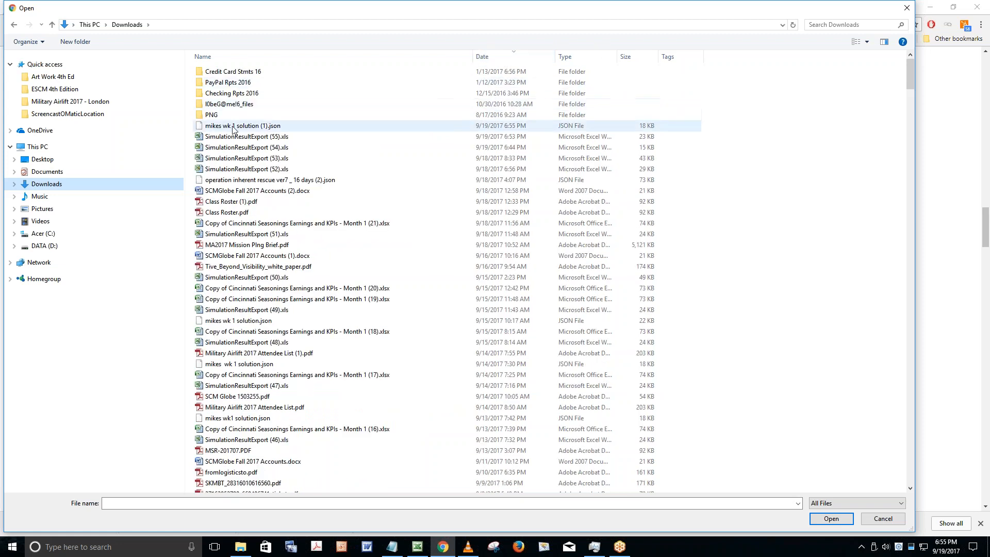
{"action": "double_click", "coordinate": [276, 125]}
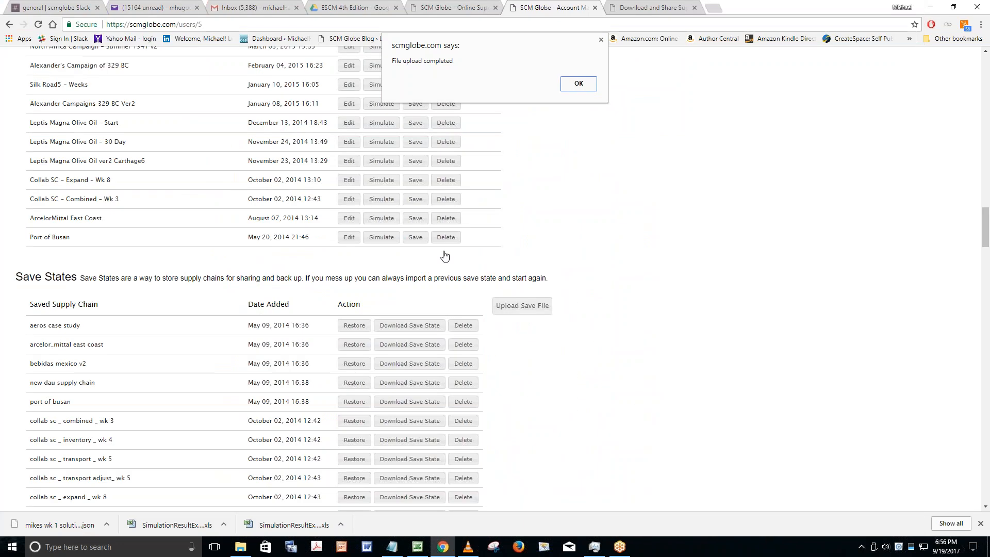
{"action": "left_click", "coordinate": [580, 88]}
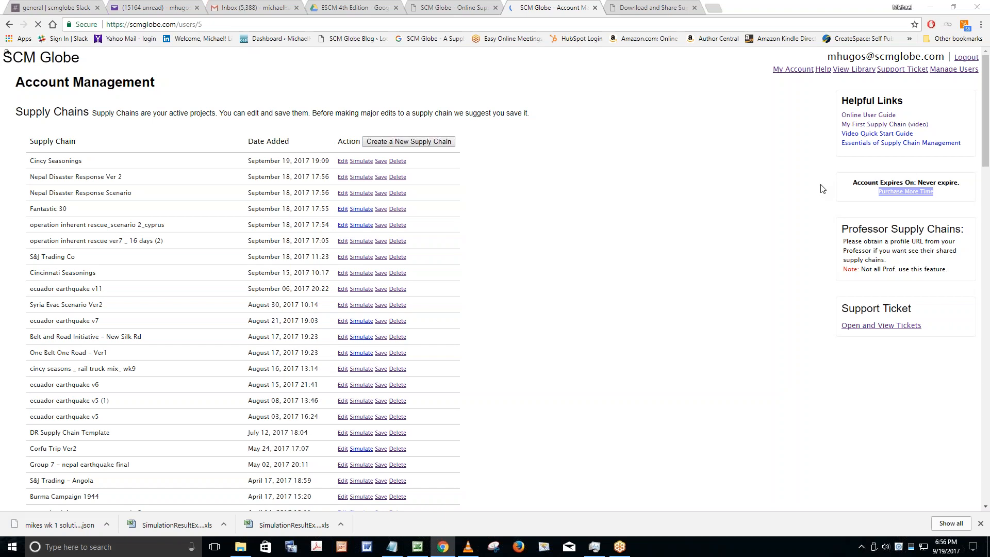
- Restore the uploaded "mikes wk 1 solution (1)" save state and open the restored supply chain for editing
{"action": "scroll", "coordinate": [371, 267], "scroll_direction": "down", "scroll_amount": 20}
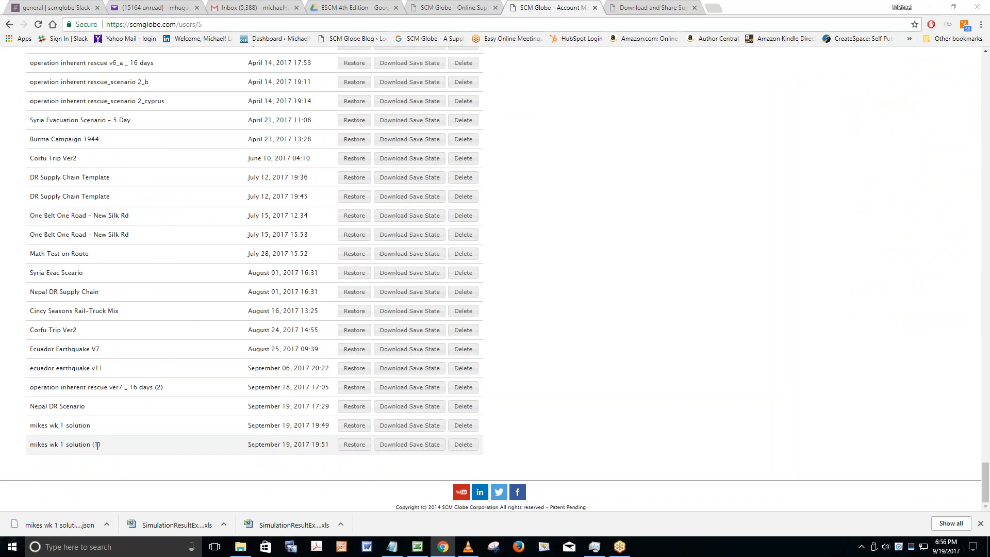
{"action": "left_click", "coordinate": [357, 447]}
{"action": "scroll", "coordinate": [397, 254], "scroll_direction": "up", "scroll_amount": 20}
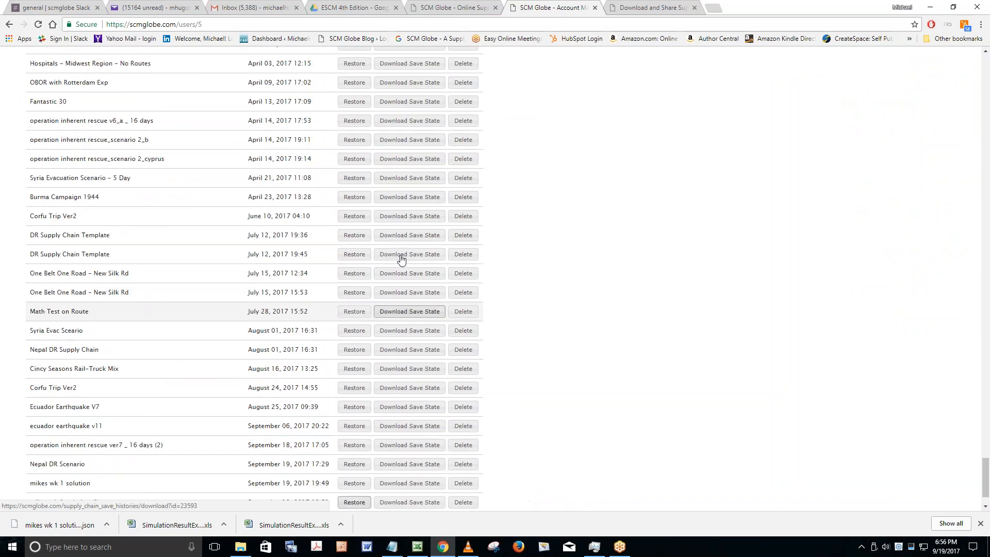
{"action": "scroll", "coordinate": [66, 227], "scroll_direction": "up", "scroll_amount": 10}
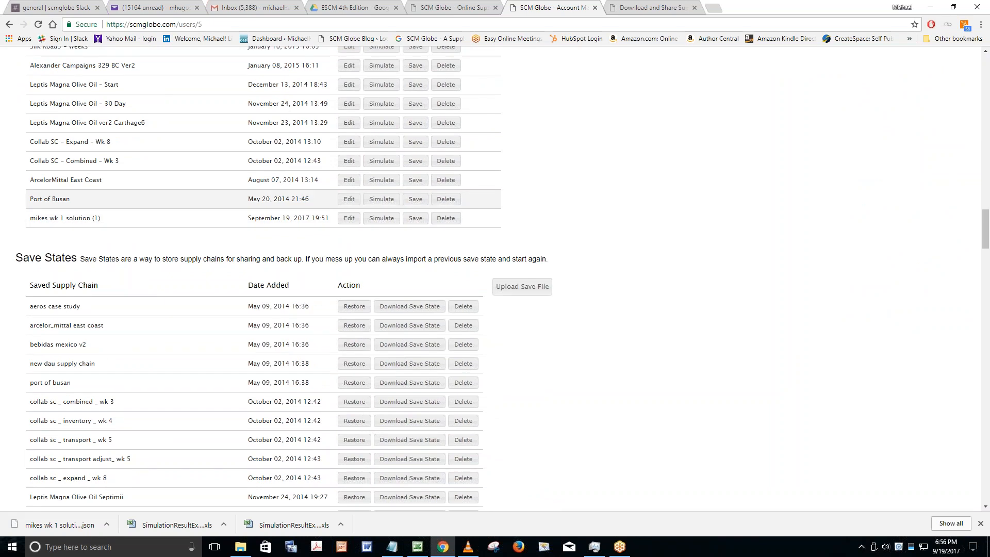
{"action": "left_click", "coordinate": [349, 218]}
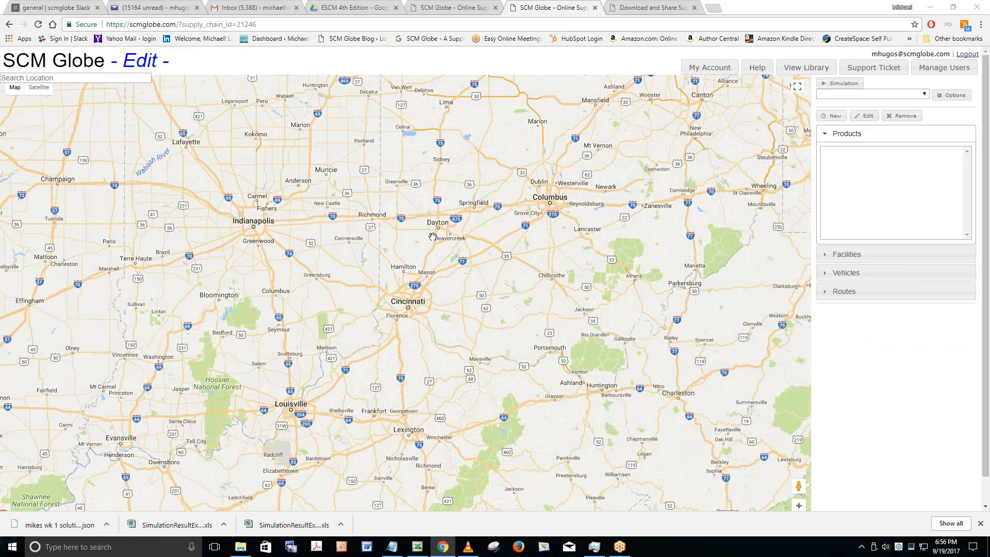
{"action": "left_click_drag", "start_coordinate": [514, 359], "coordinate": [408, 250]}
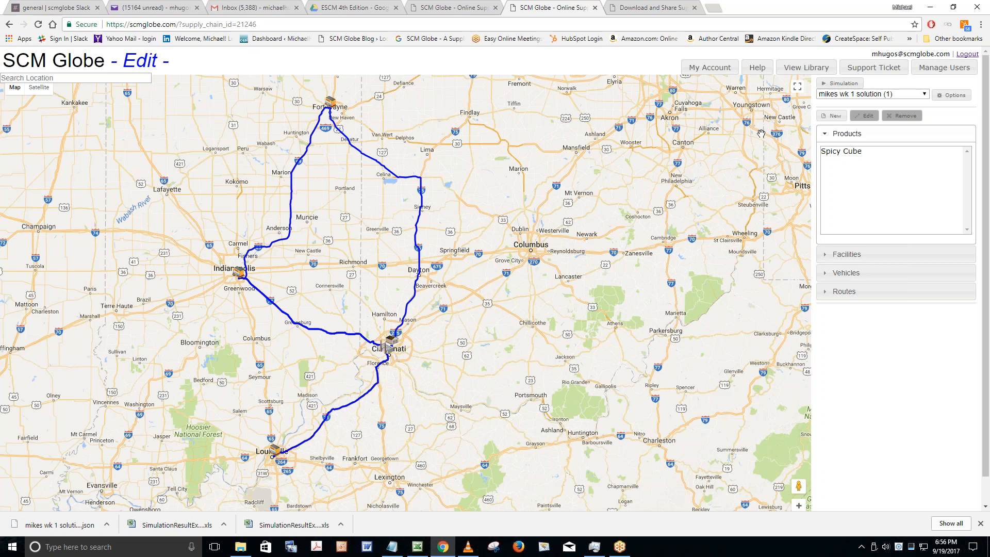
- View the support ticket form and close it without submitting a ticket
{"action": "left_click", "coordinate": [881, 70]}
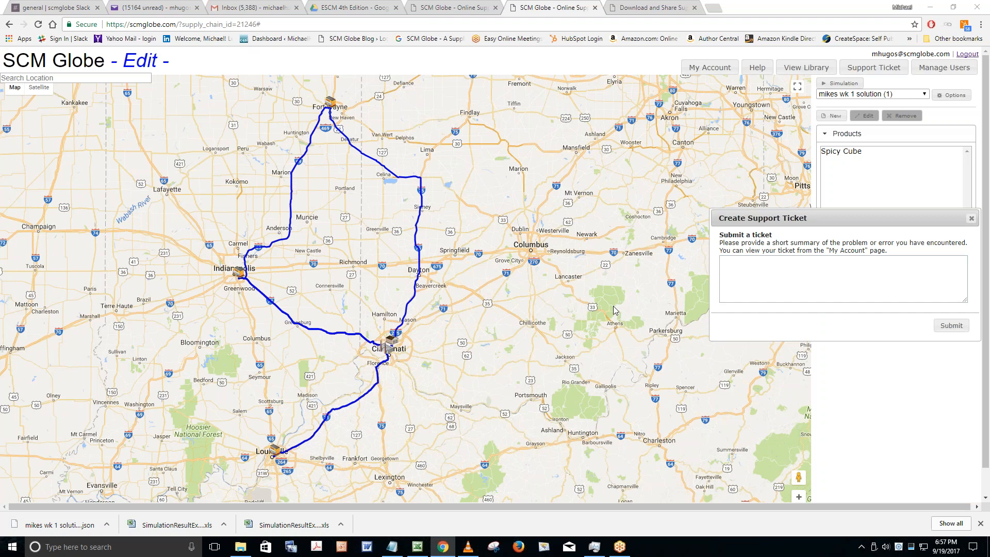
{"action": "left_click", "coordinate": [970, 219]}
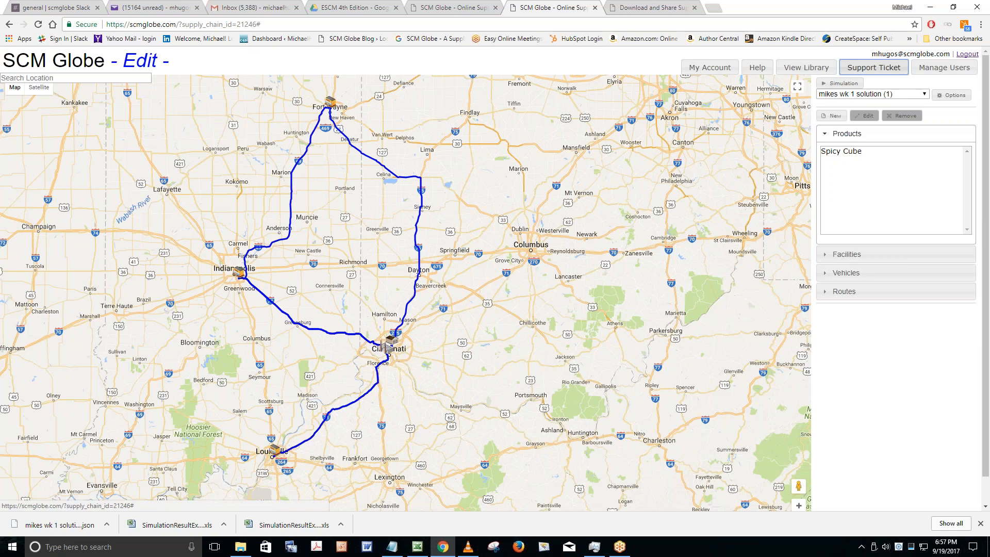